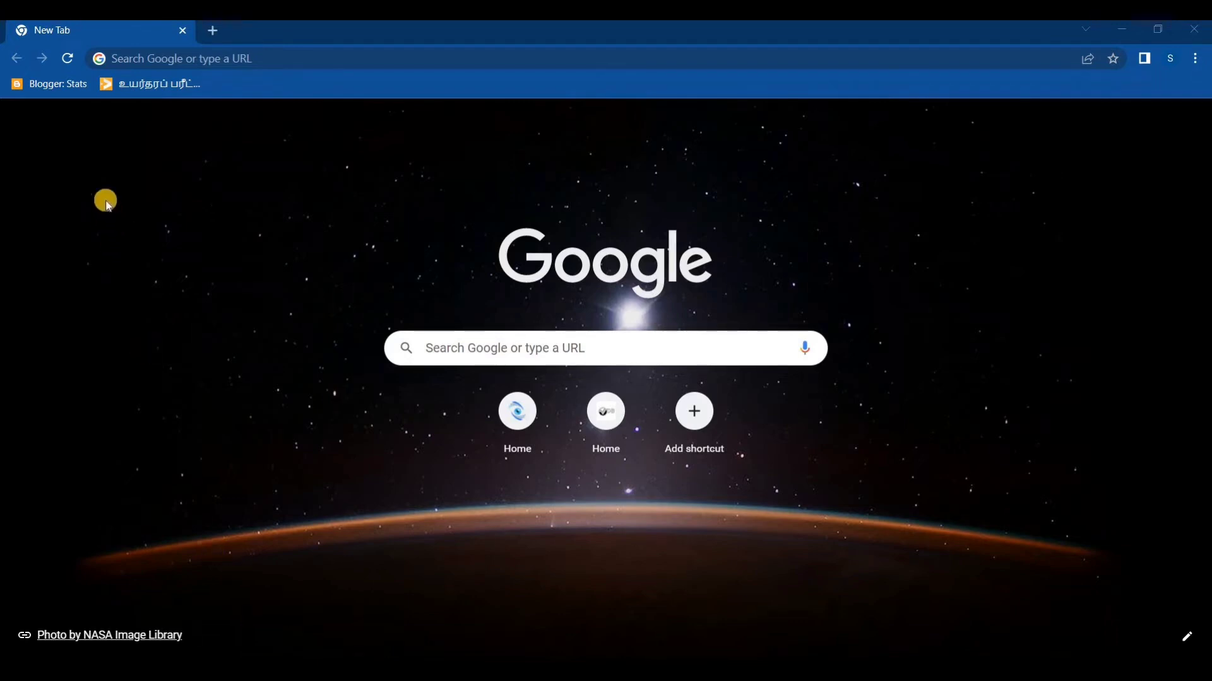
Open the bookmarked Blogger stats page and view the Smart Vision blog in a new tab, looking through its home page
{"action": "left_click", "coordinate": [55, 83]}
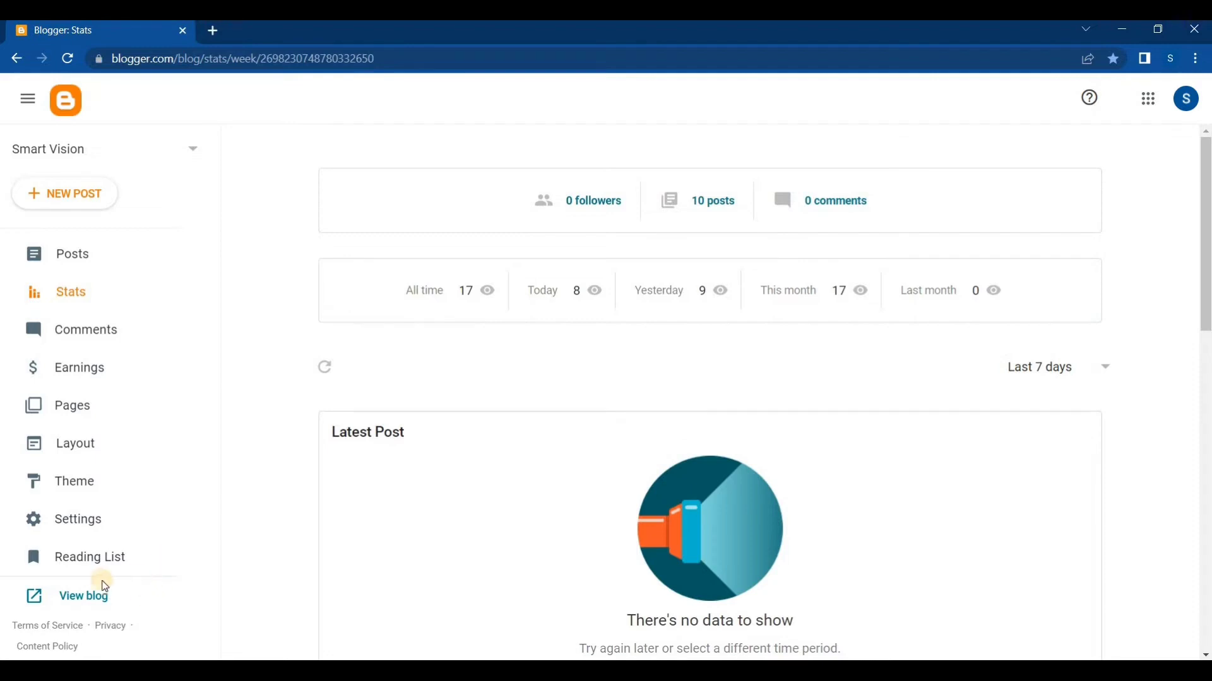
{"action": "right_click", "coordinate": [76, 595]}
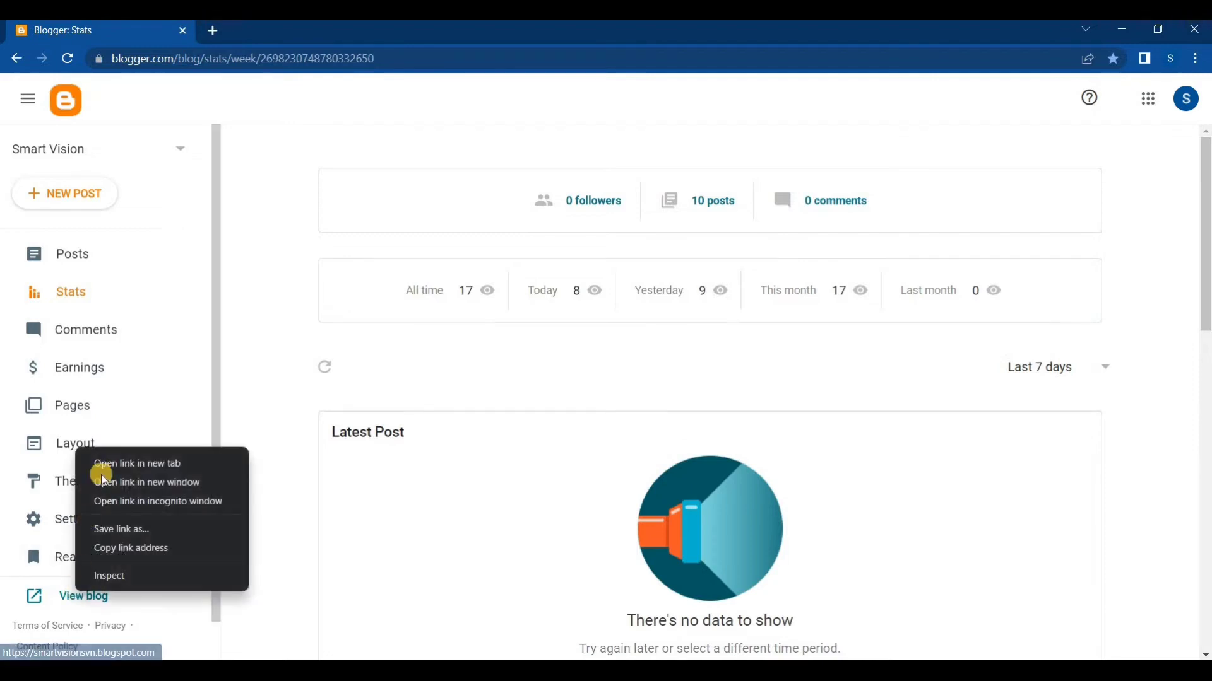
{"action": "left_click", "coordinate": [105, 466]}
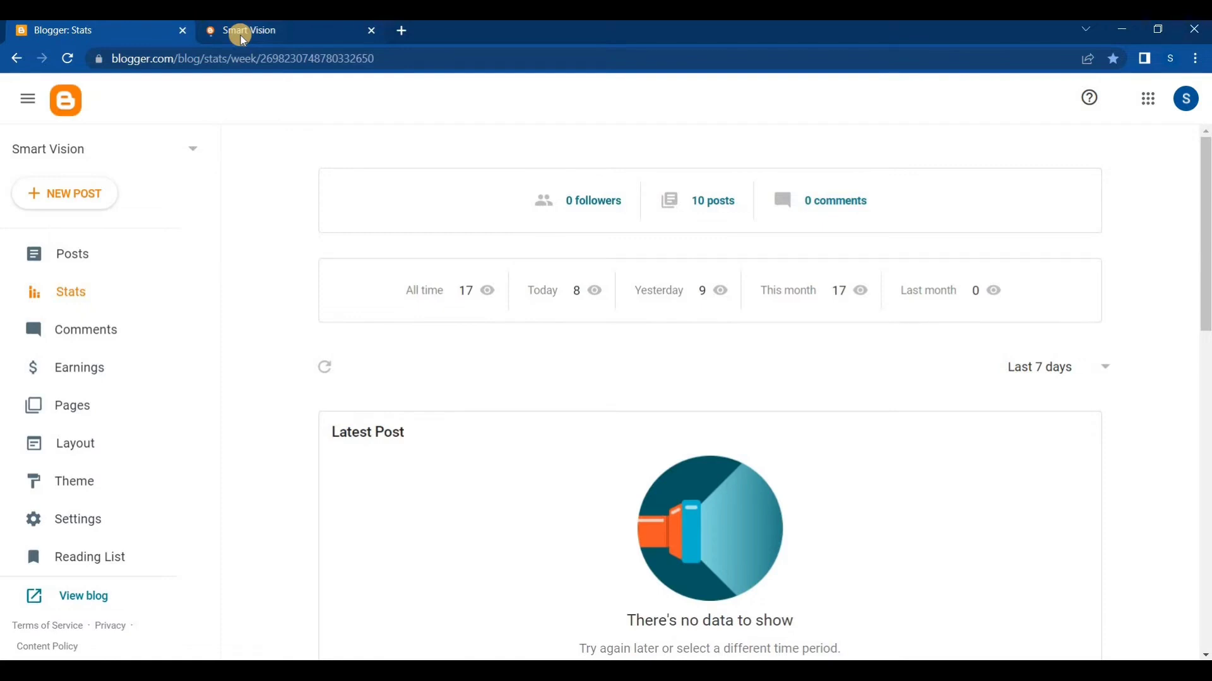
{"action": "left_click", "coordinate": [241, 36]}
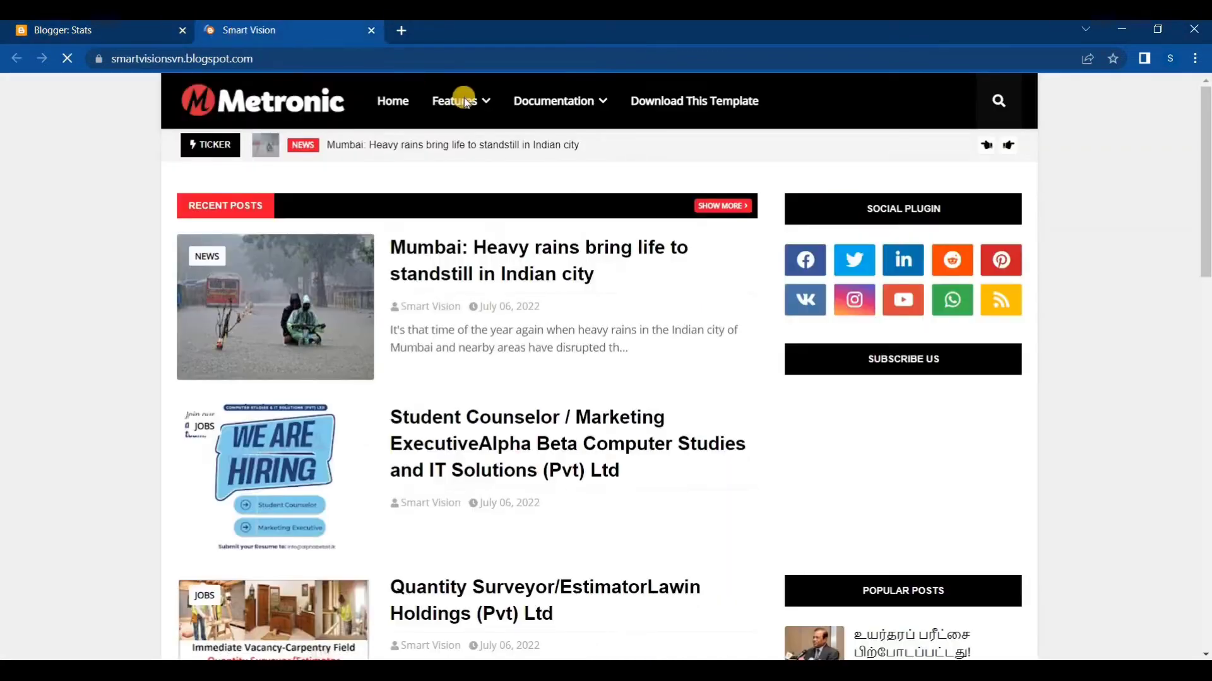
{"action": "mouse_move", "coordinate": [465, 102]}
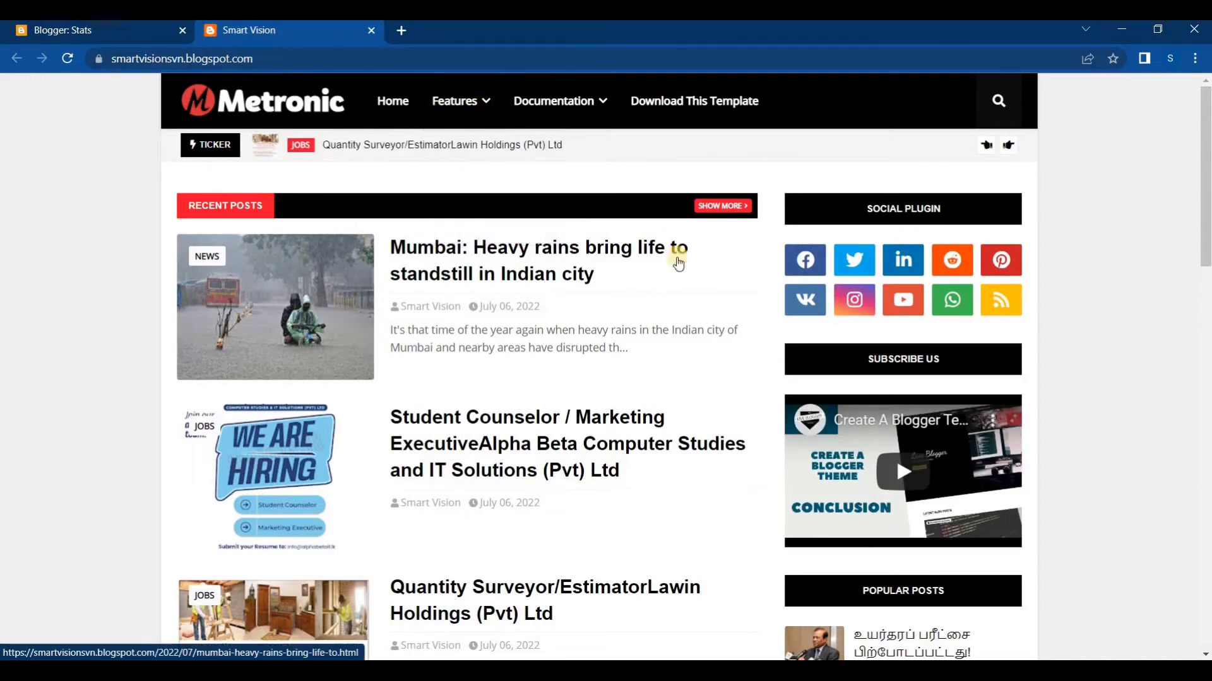
{"action": "scroll", "coordinate": [658, 278], "scroll_direction": "down", "scroll_amount": 3}
{"action": "scroll", "coordinate": [658, 277], "scroll_direction": "down", "scroll_amount": 6}
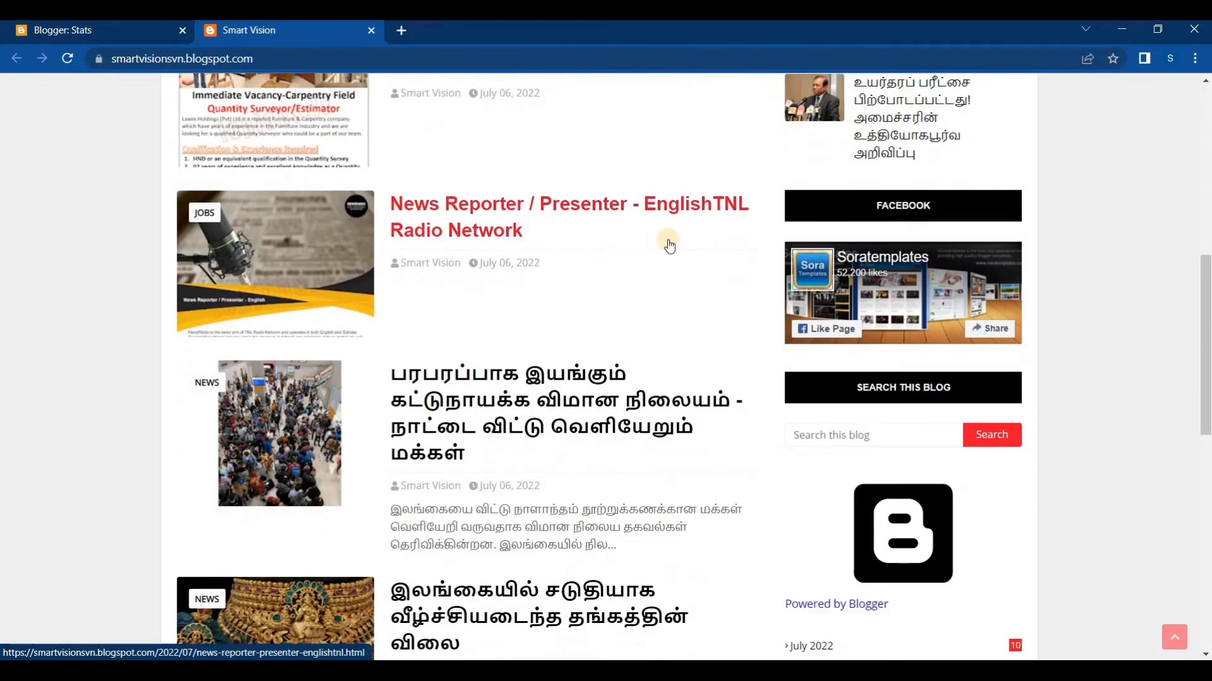
{"action": "scroll", "coordinate": [669, 245], "scroll_direction": "down", "scroll_amount": 6}
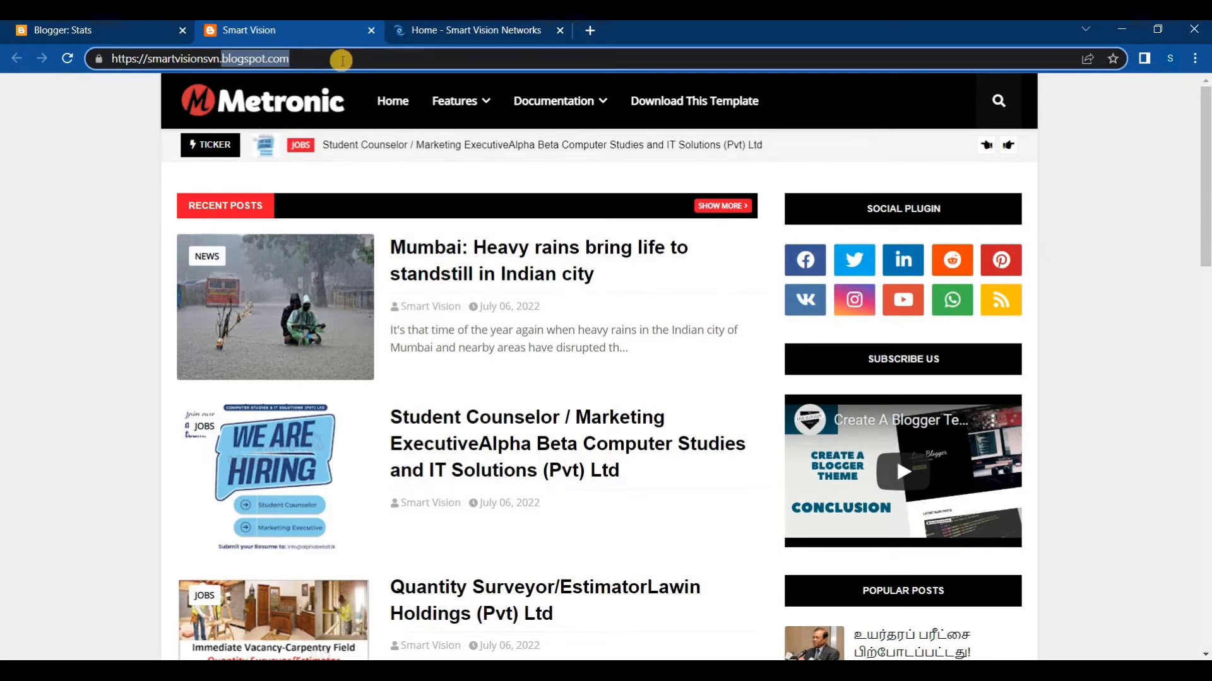
Highlight the blogspot.com part of the Smart Vision blog's web address
{"action": "left_click", "coordinate": [339, 57]}
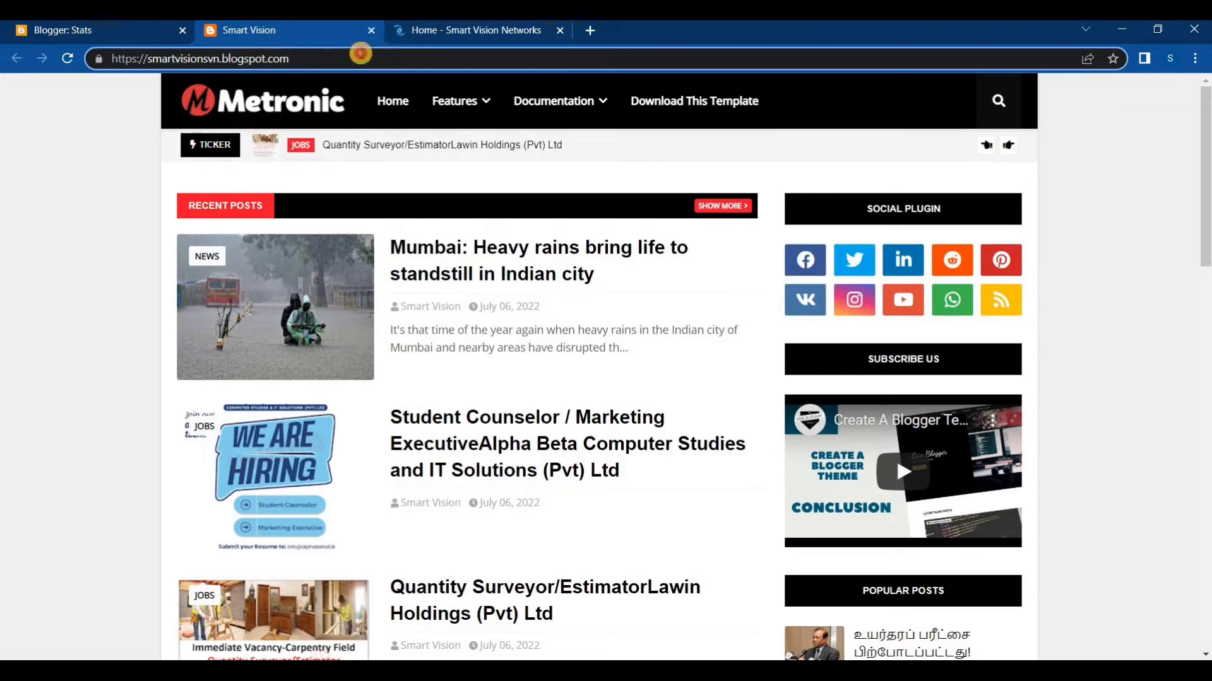
{"action": "left_click_drag", "start_coordinate": [360, 53], "coordinate": [220, 58]}
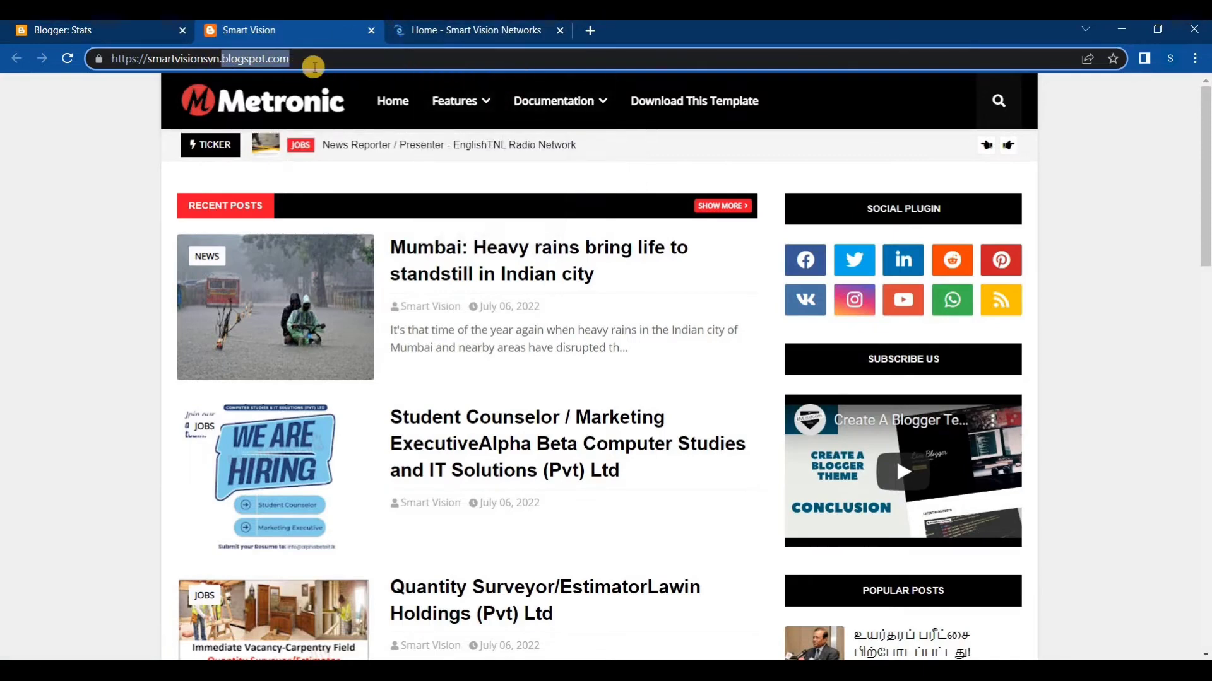
{"action": "left_click", "coordinate": [320, 57]}
{"action": "left_click_drag", "start_coordinate": [321, 58], "coordinate": [225, 58]}
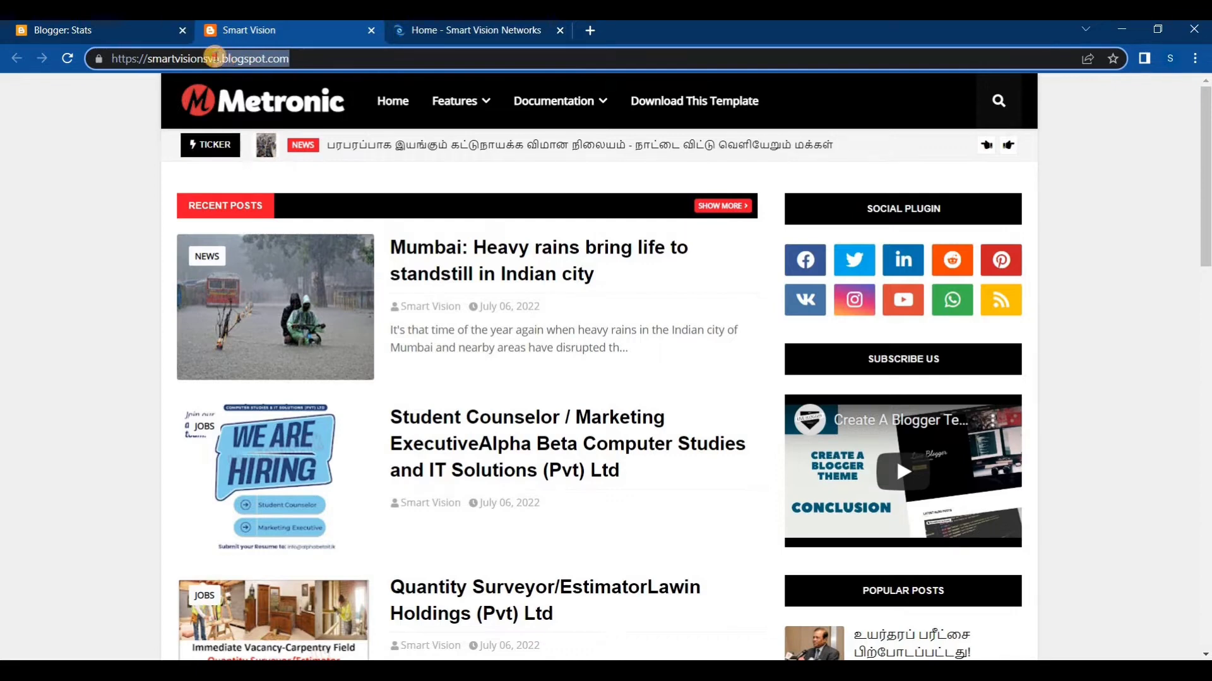
{"action": "left_click", "coordinate": [295, 59]}
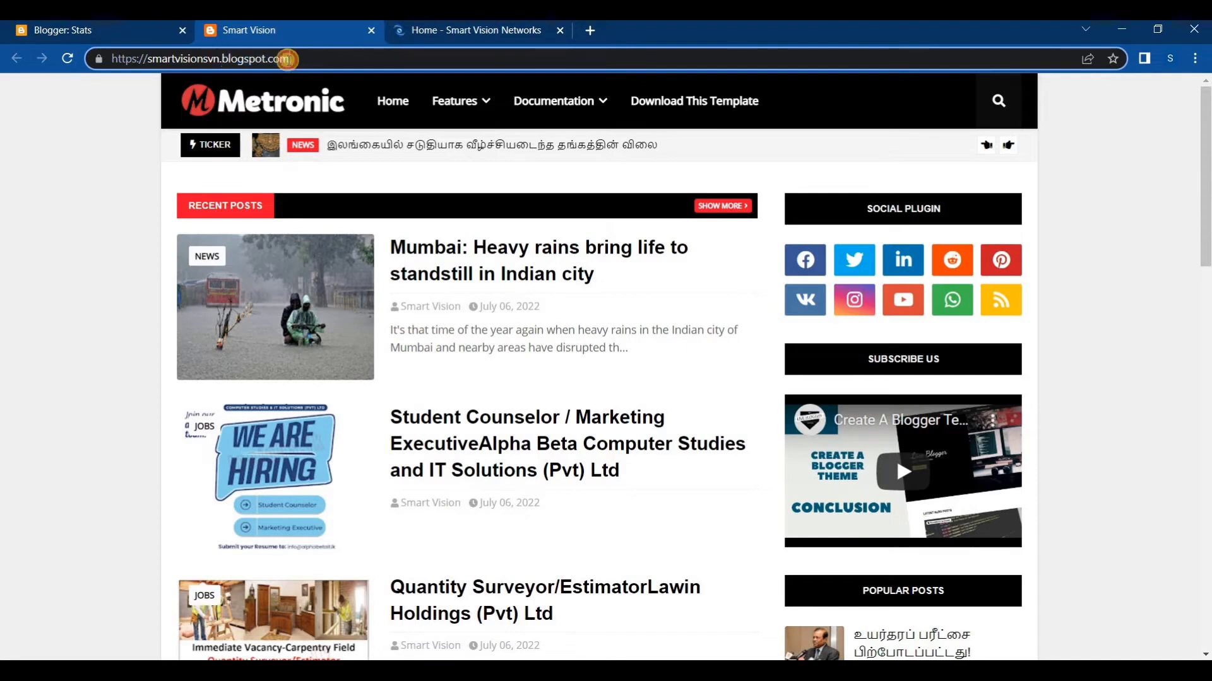
{"action": "left_click_drag", "start_coordinate": [265, 62], "coordinate": [223, 60]}
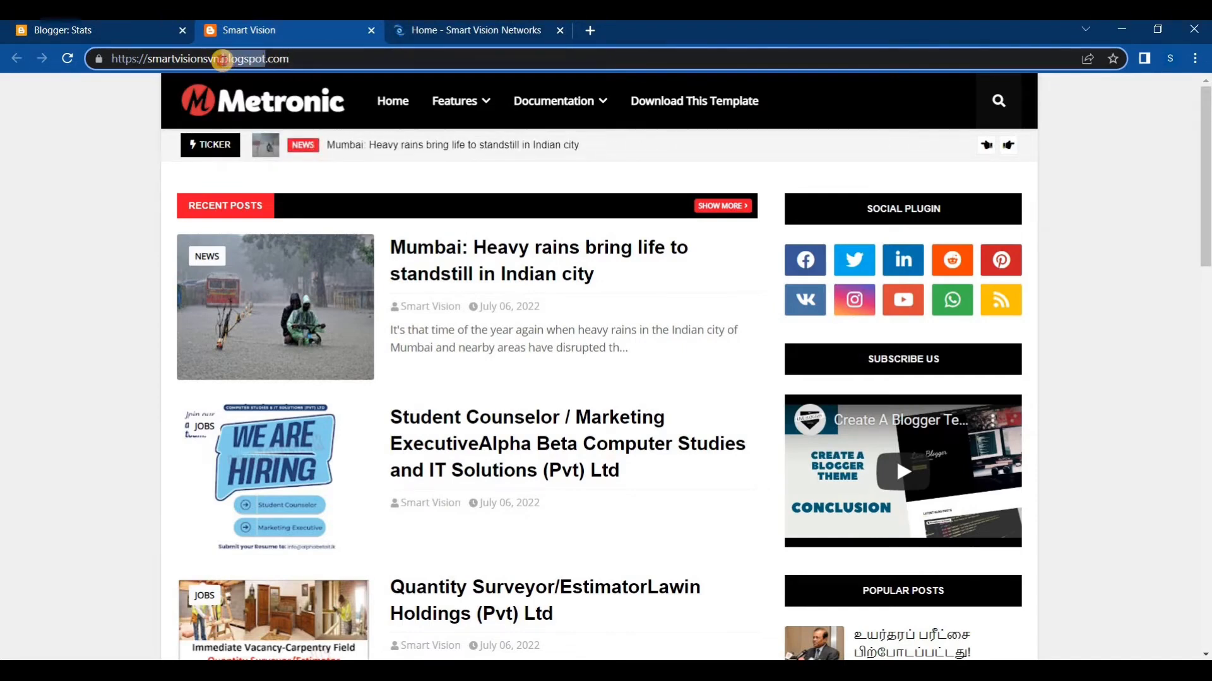
{"action": "left_click", "coordinate": [333, 59]}
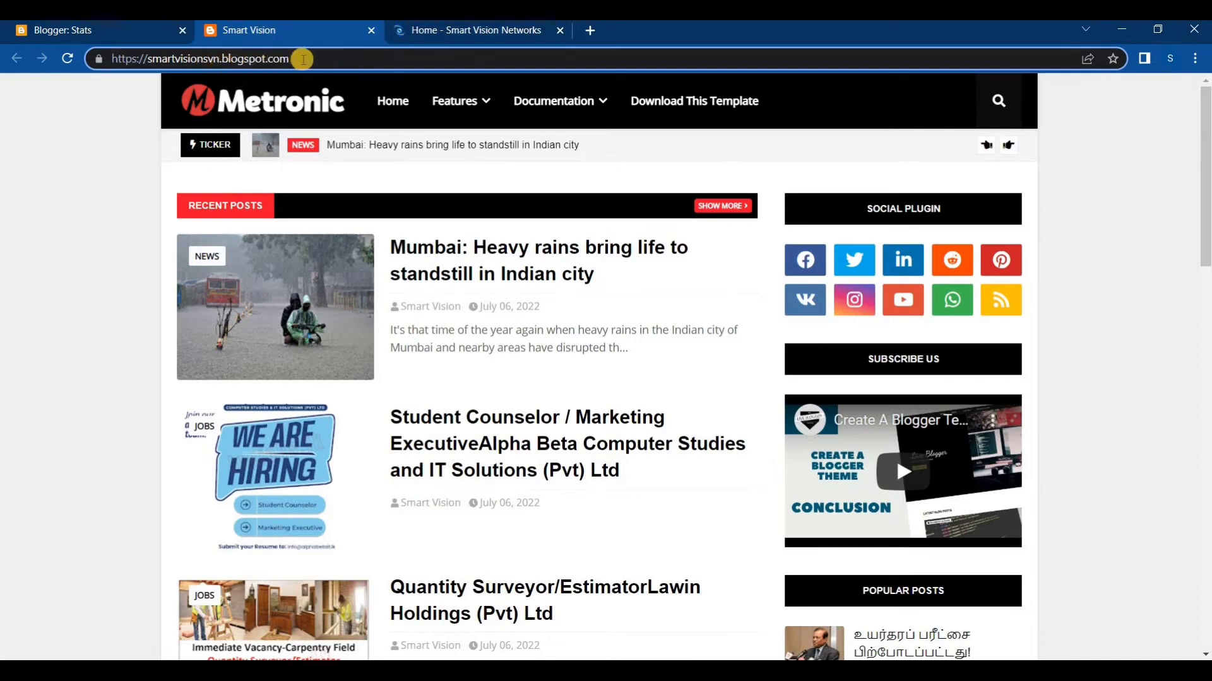
{"action": "left_click_drag", "start_coordinate": [301, 59], "coordinate": [222, 59]}
{"action": "type", "text": "tk"}
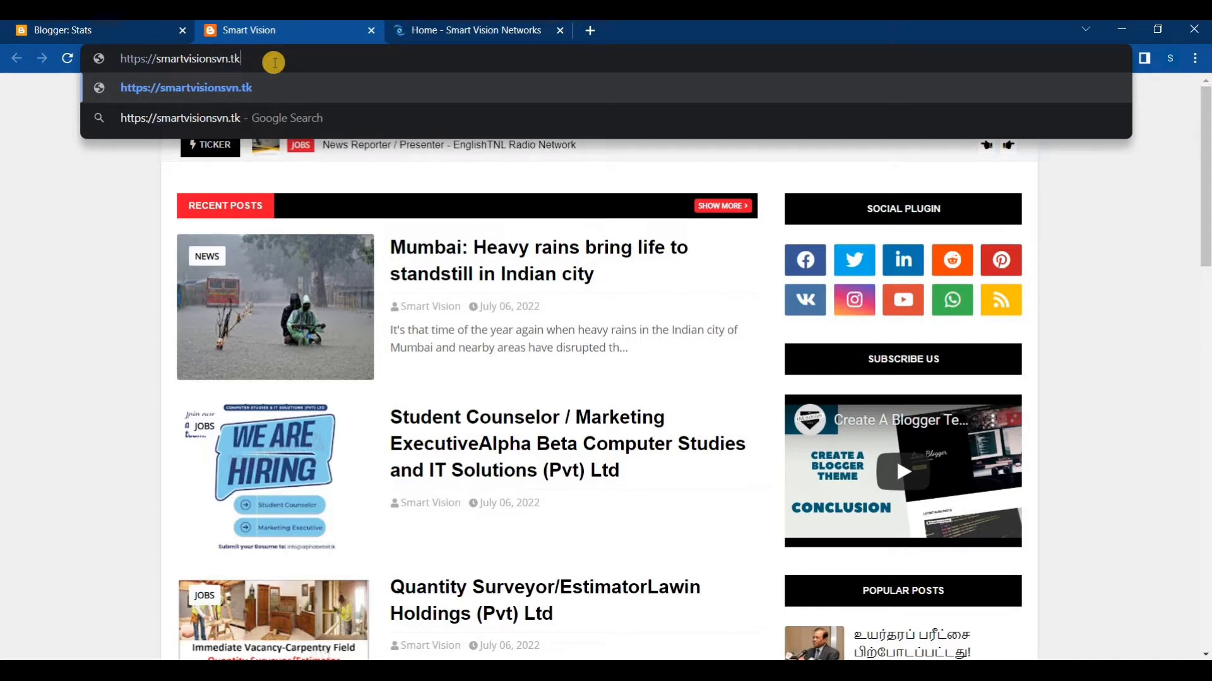
{"action": "double_click", "coordinate": [238, 58]}
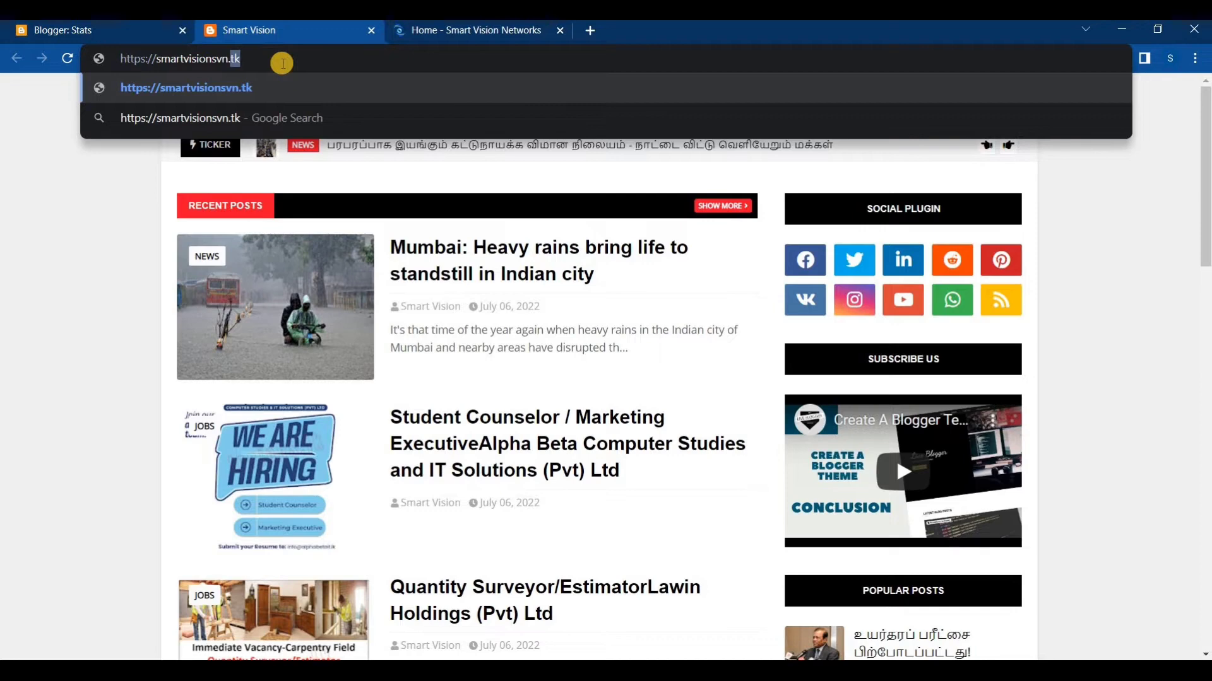
{"action": "left_click", "coordinate": [272, 65]}
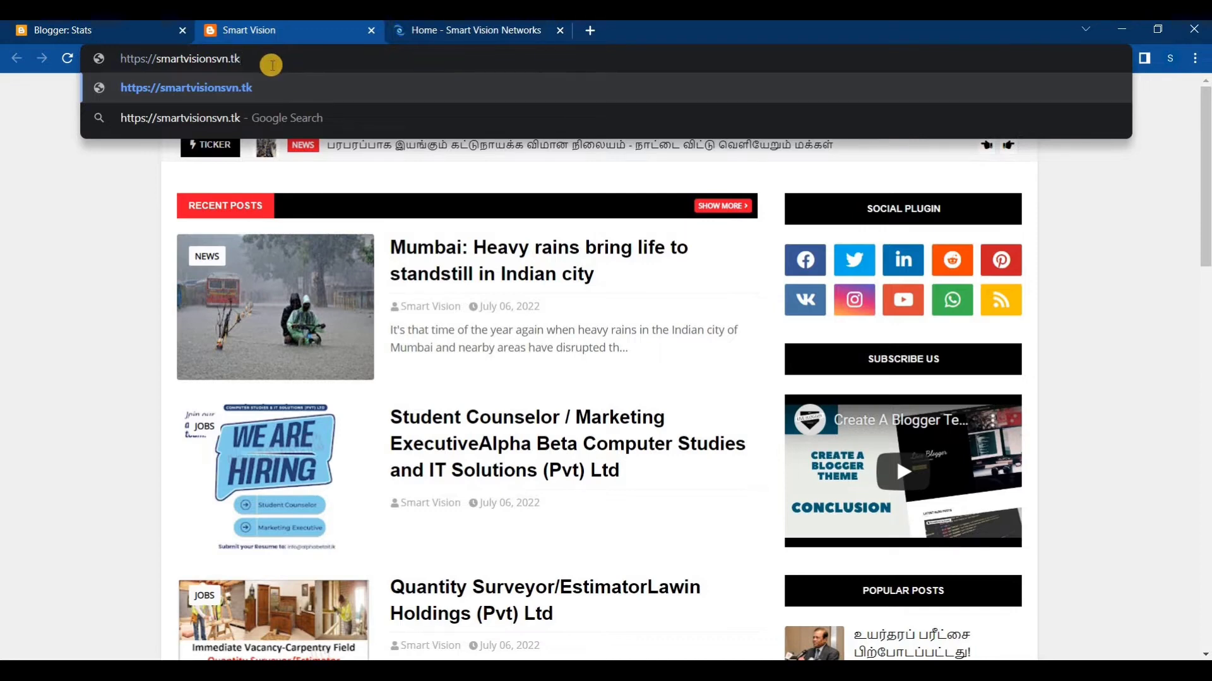
{"action": "key", "text": "BackSpace"}
{"action": "key", "text": "BackSpace"}
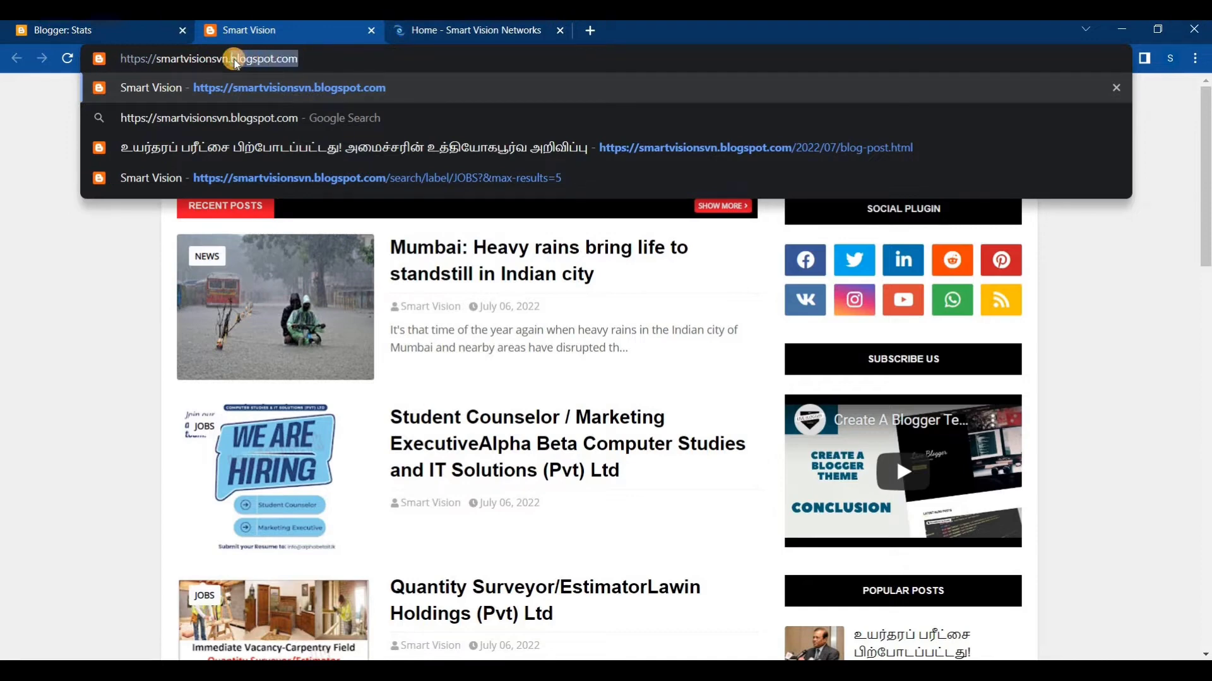
{"action": "type", "text": "."}
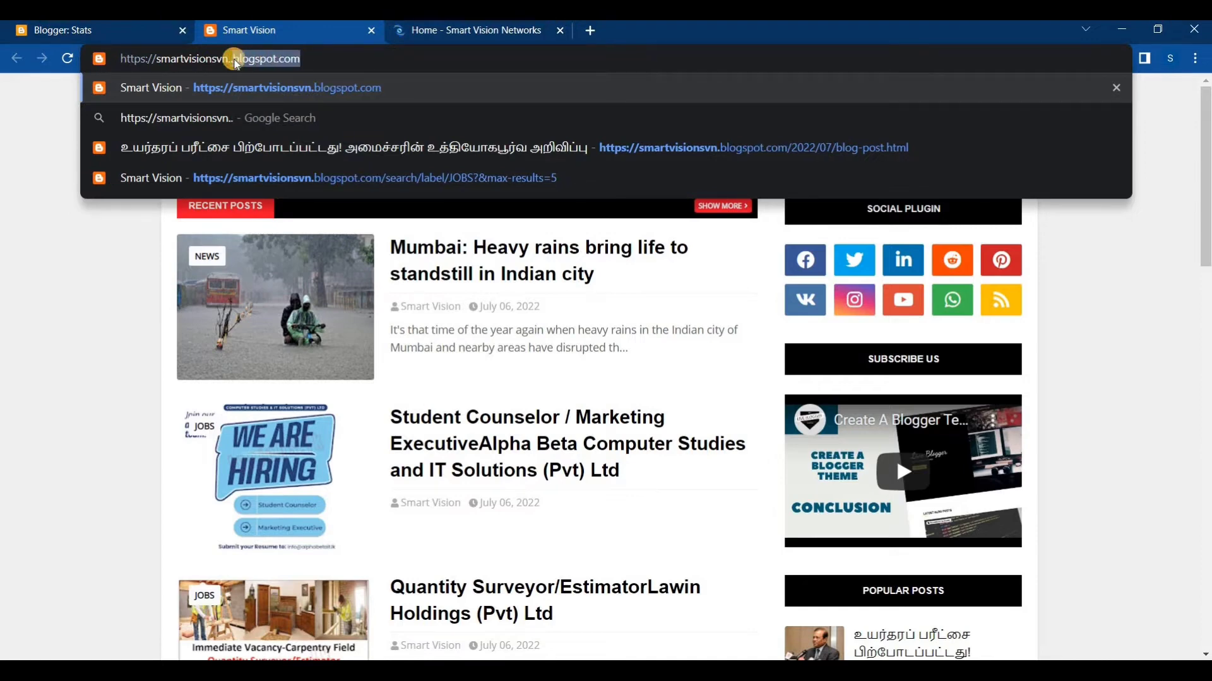
{"action": "type", "text": "tk"}
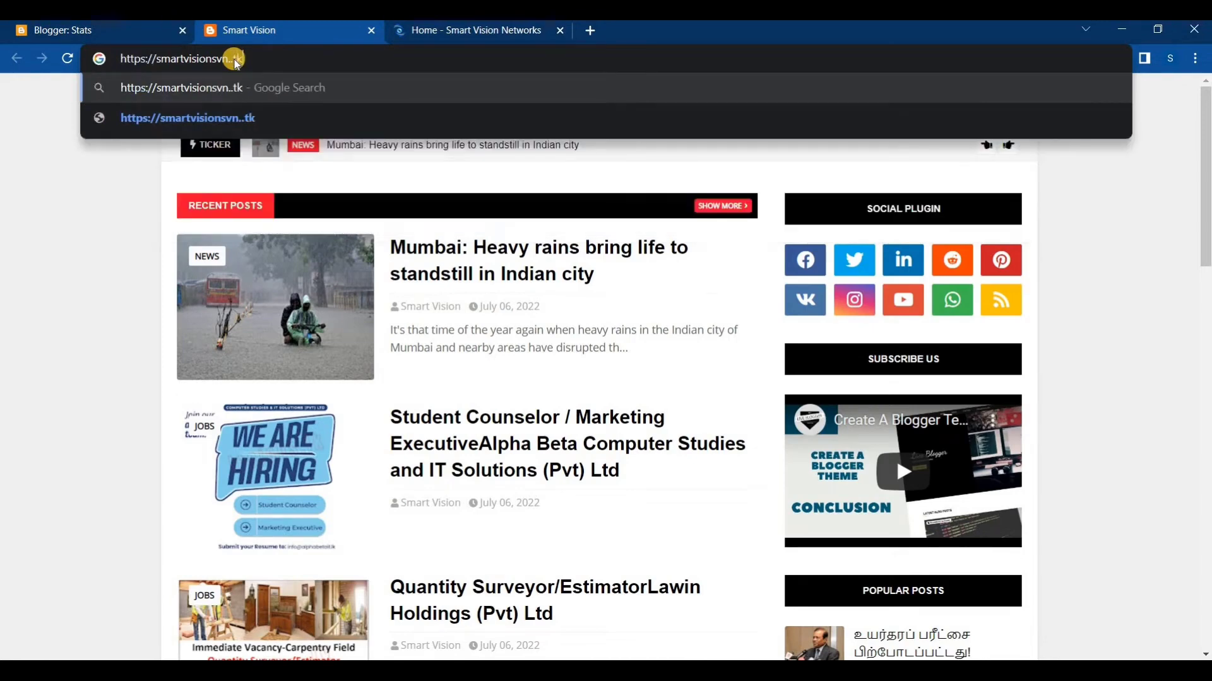
{"action": "left_click", "coordinate": [234, 59]}
{"action": "key", "text": "BackSpace"}
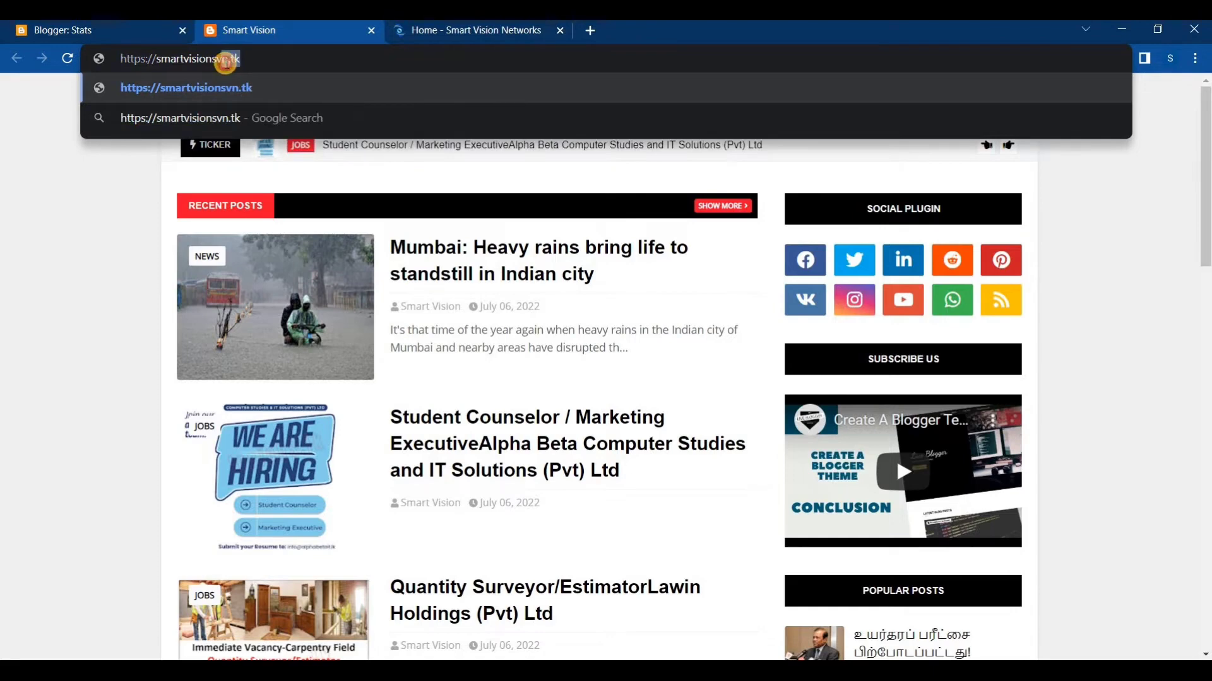
{"action": "left_click_drag", "start_coordinate": [253, 58], "coordinate": [227, 57]}
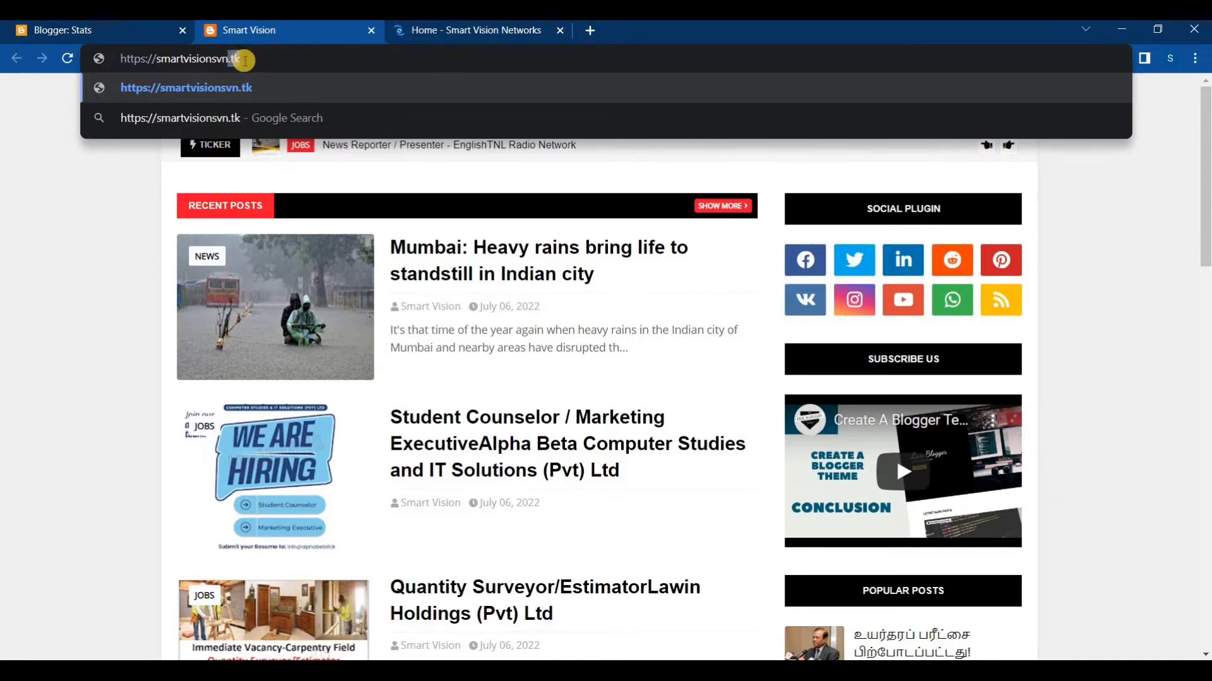
{"action": "left_click", "coordinate": [117, 150]}
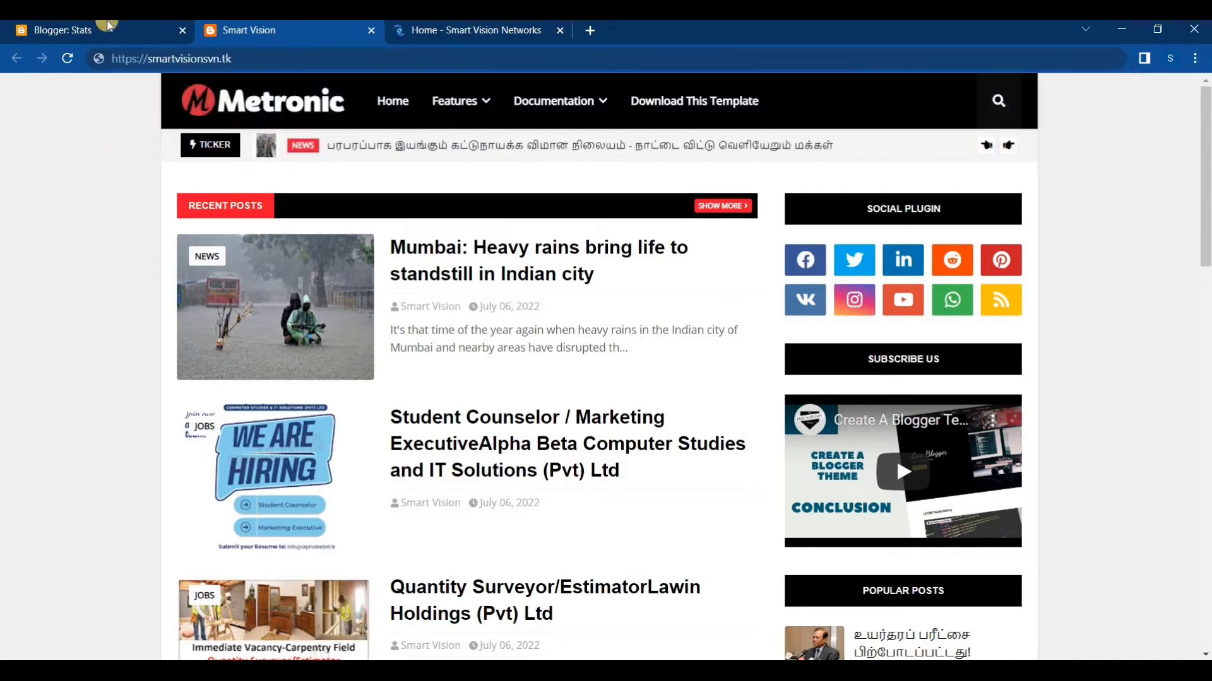
{"action": "left_click", "coordinate": [256, 56]}
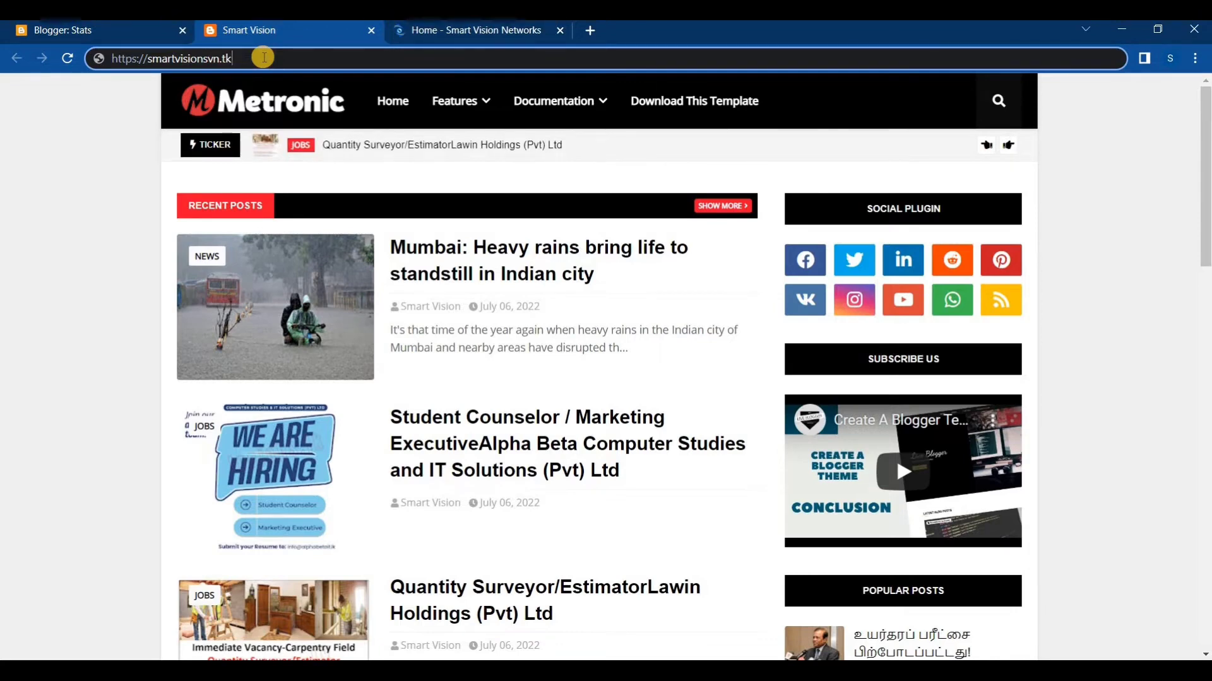
{"action": "left_click_drag", "start_coordinate": [260, 58], "coordinate": [44, 41]}
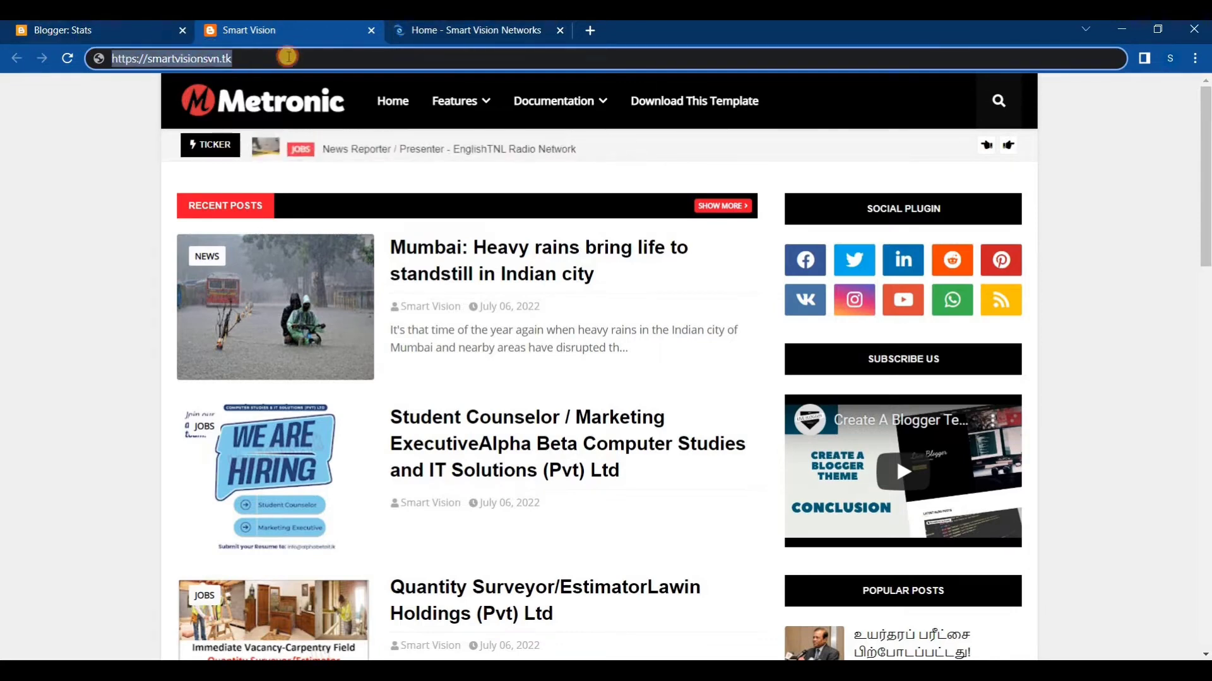
{"action": "left_click", "coordinate": [332, 57]}
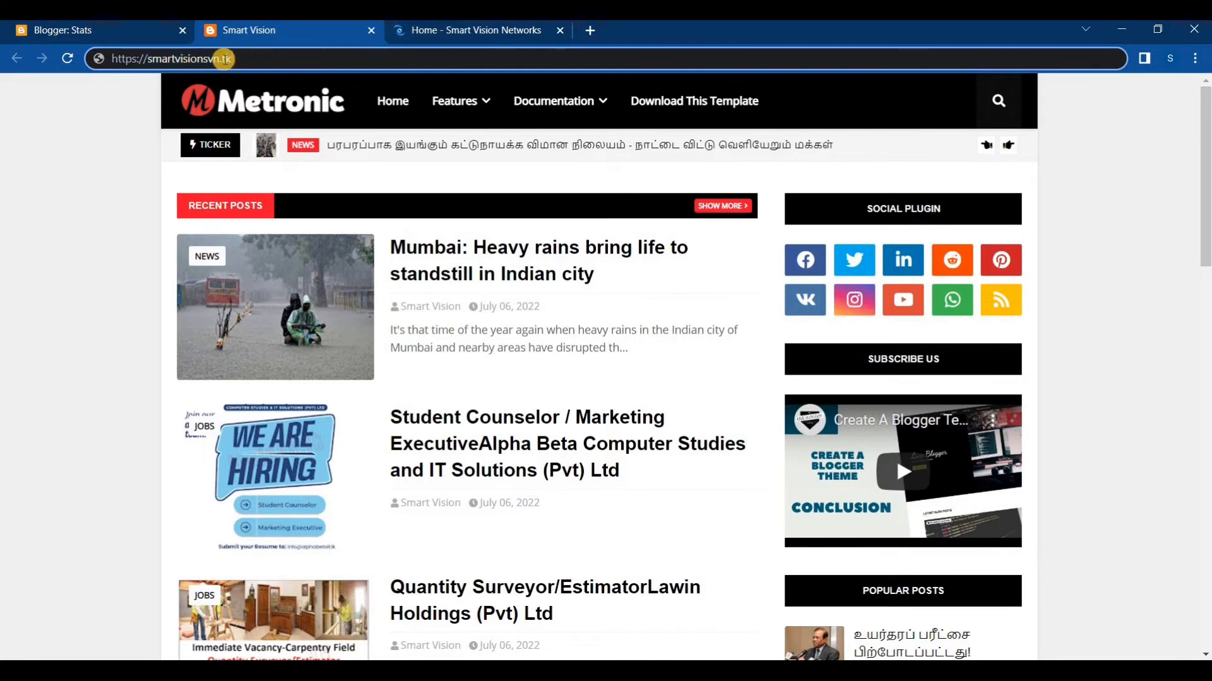
{"action": "left_click_drag", "start_coordinate": [224, 59], "coordinate": [257, 59]}
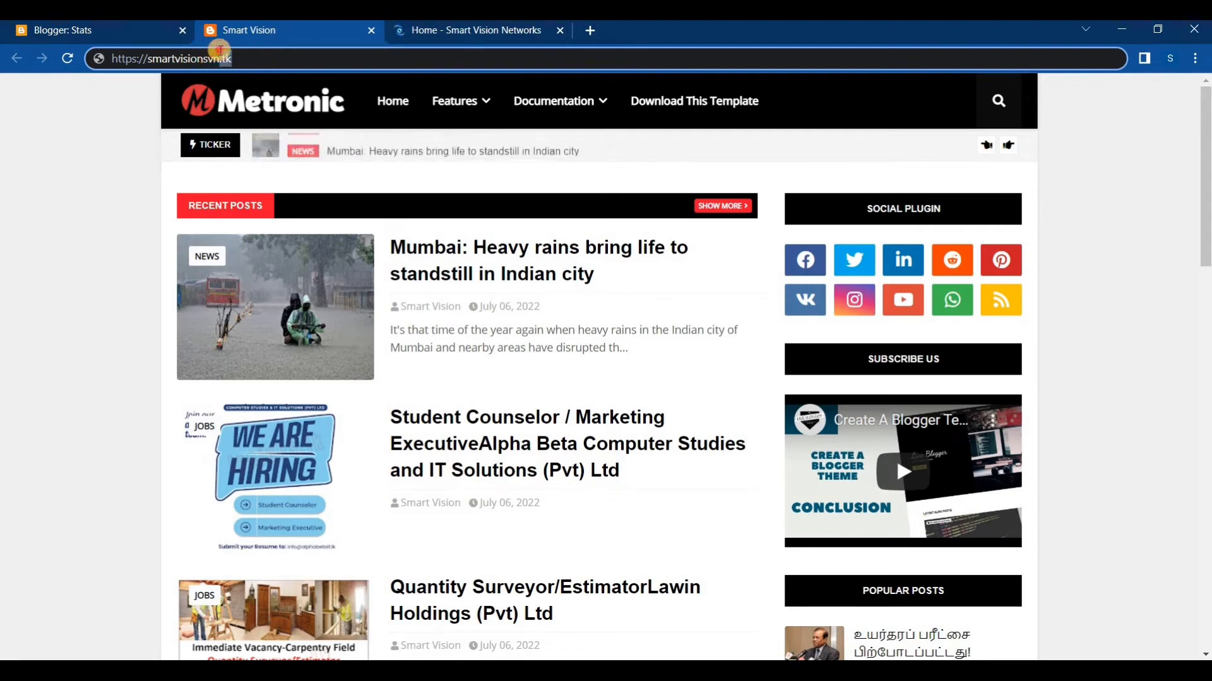
{"action": "left_click", "coordinate": [248, 55]}
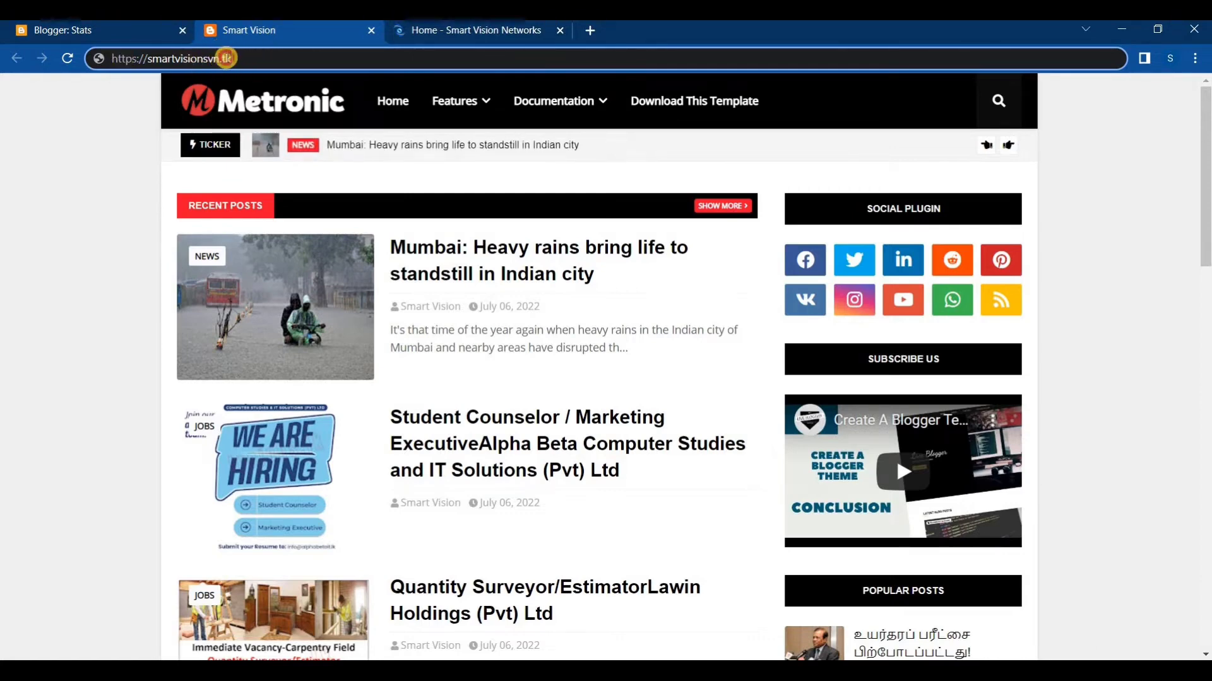
{"action": "left_click_drag", "start_coordinate": [226, 58], "coordinate": [217, 58]}
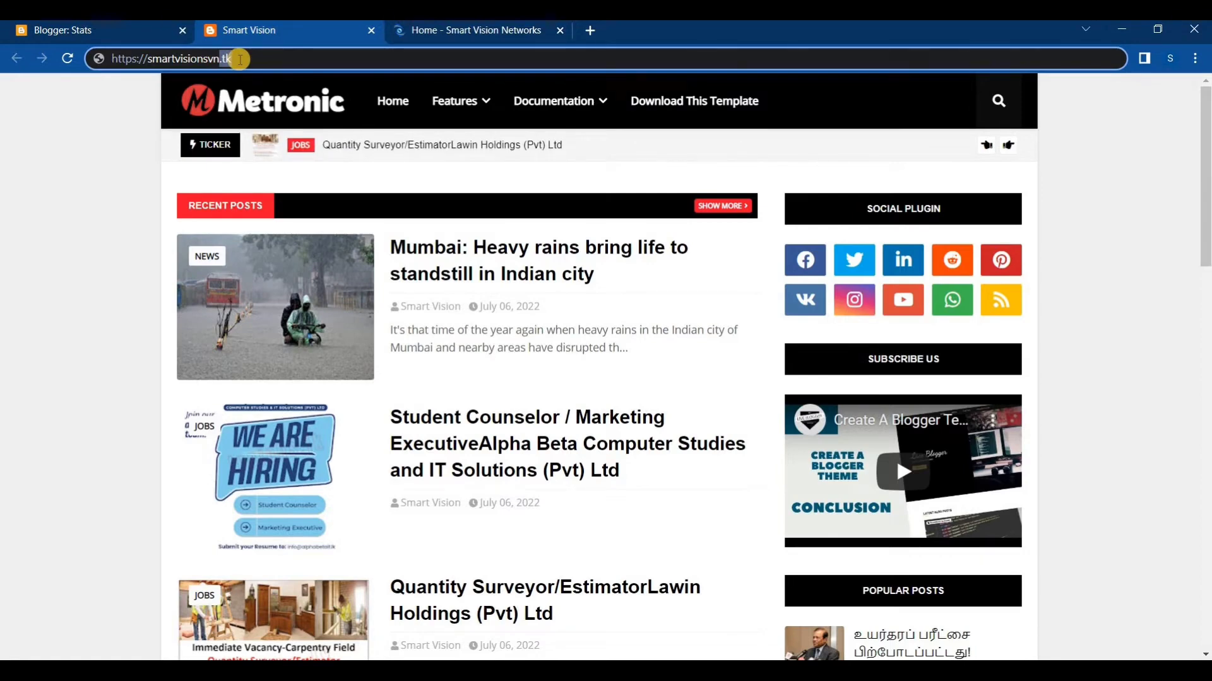
{"action": "left_click", "coordinate": [240, 60]}
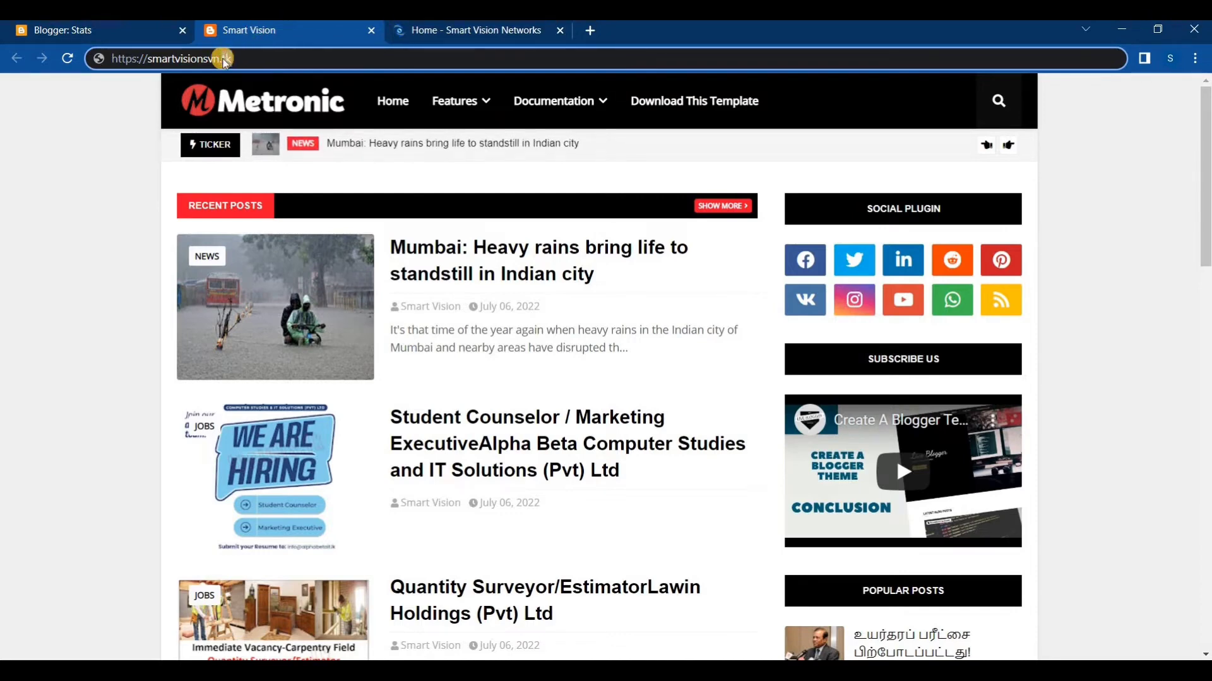
Open a new browser tab and close the Smart Vision Networks and Smart Vision blog tabs
{"action": "key", "text": "BackSpace"}
{"action": "key", "text": "BackSpace"}
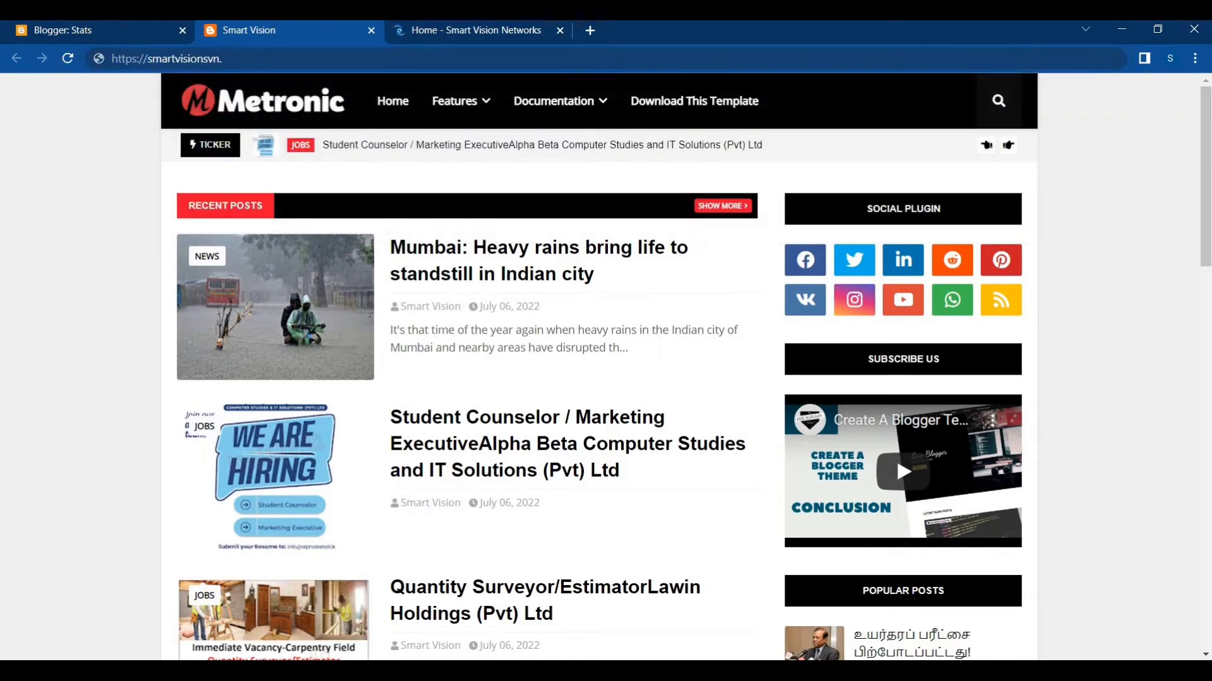
{"action": "key", "text": "ctrl+t"}
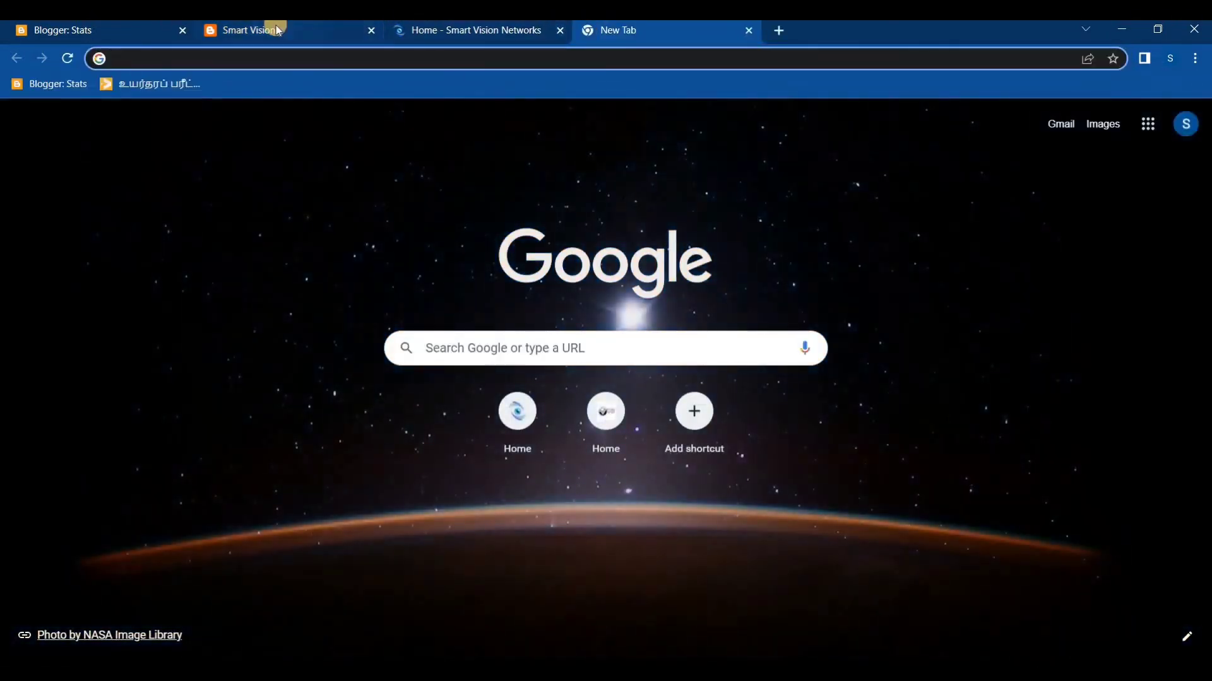
{"action": "left_click", "coordinate": [560, 30]}
{"action": "left_click", "coordinate": [372, 31]}
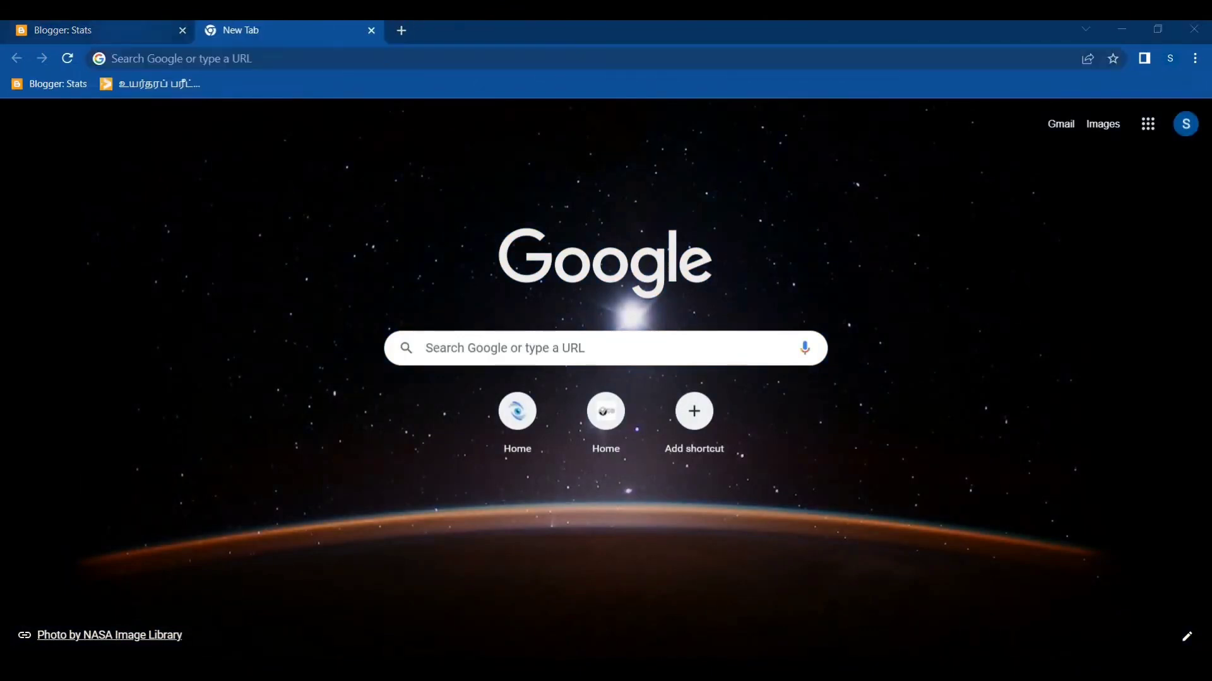
Return to Blogger and show the Smart Vision blog's list of posts
{"action": "left_click", "coordinate": [106, 28]}
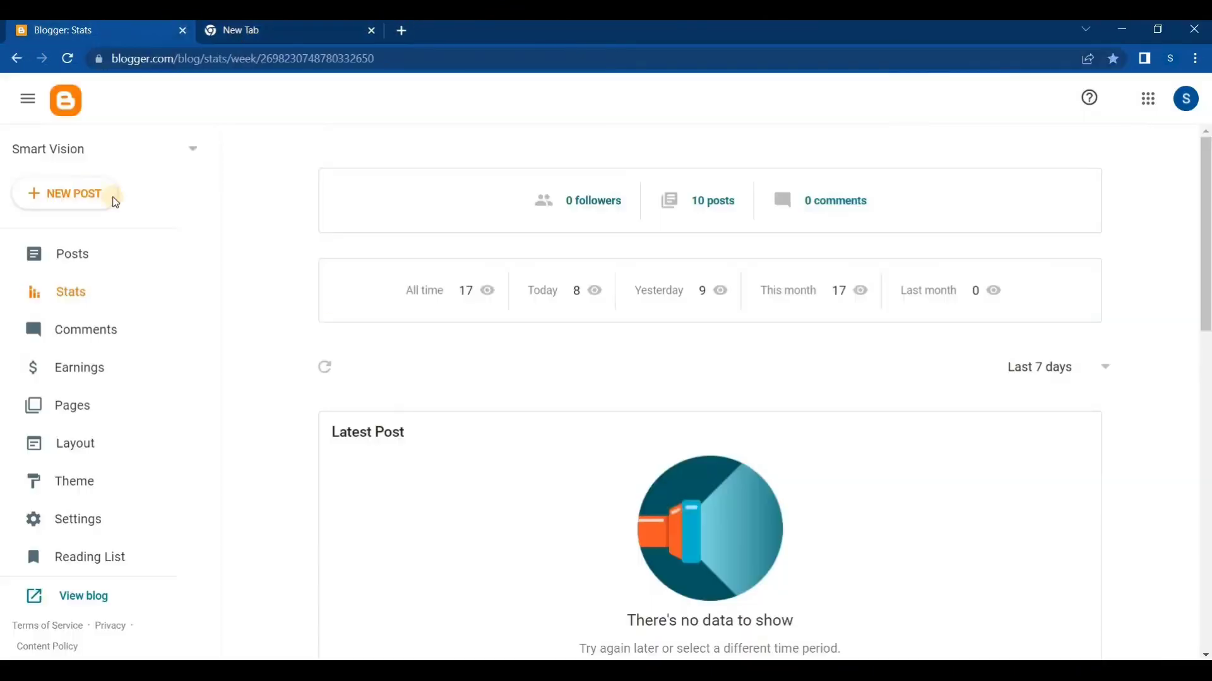
{"action": "left_click", "coordinate": [72, 254]}
Search Google for freenom in the empty browser tab and open the official Freenom website from the results
{"action": "left_click", "coordinate": [280, 31]}
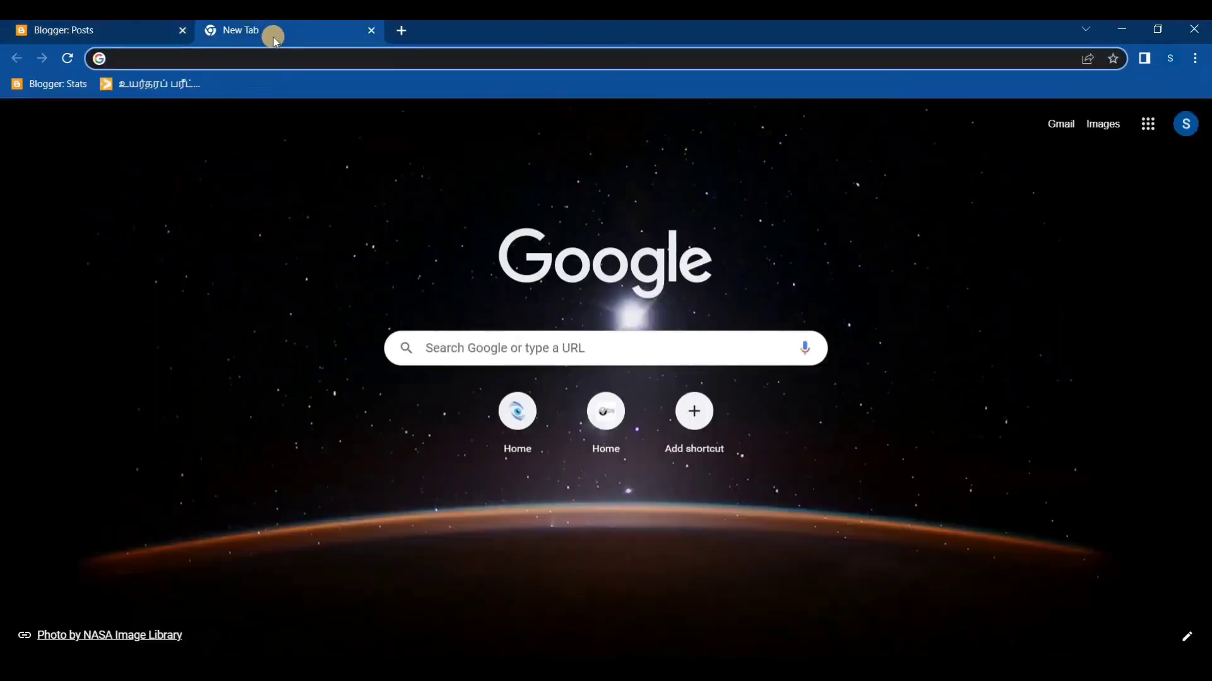
{"action": "type", "text": "freenom"}
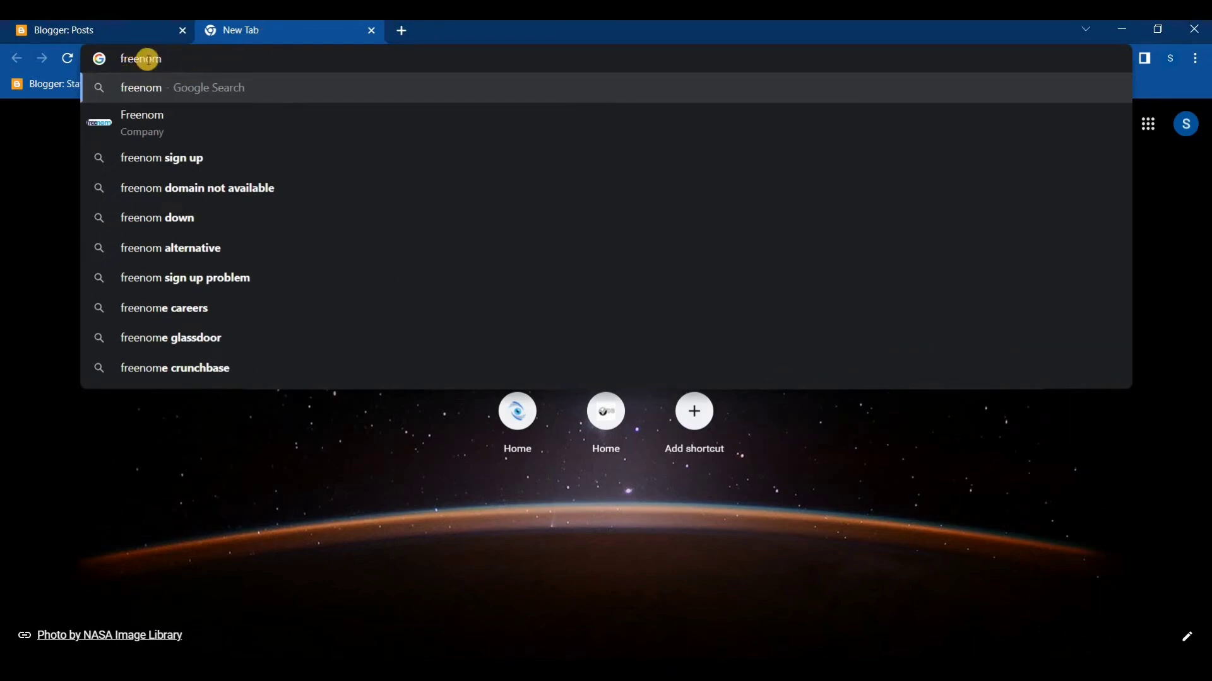
{"action": "left_click_drag", "start_coordinate": [168, 59], "coordinate": [99, 58]}
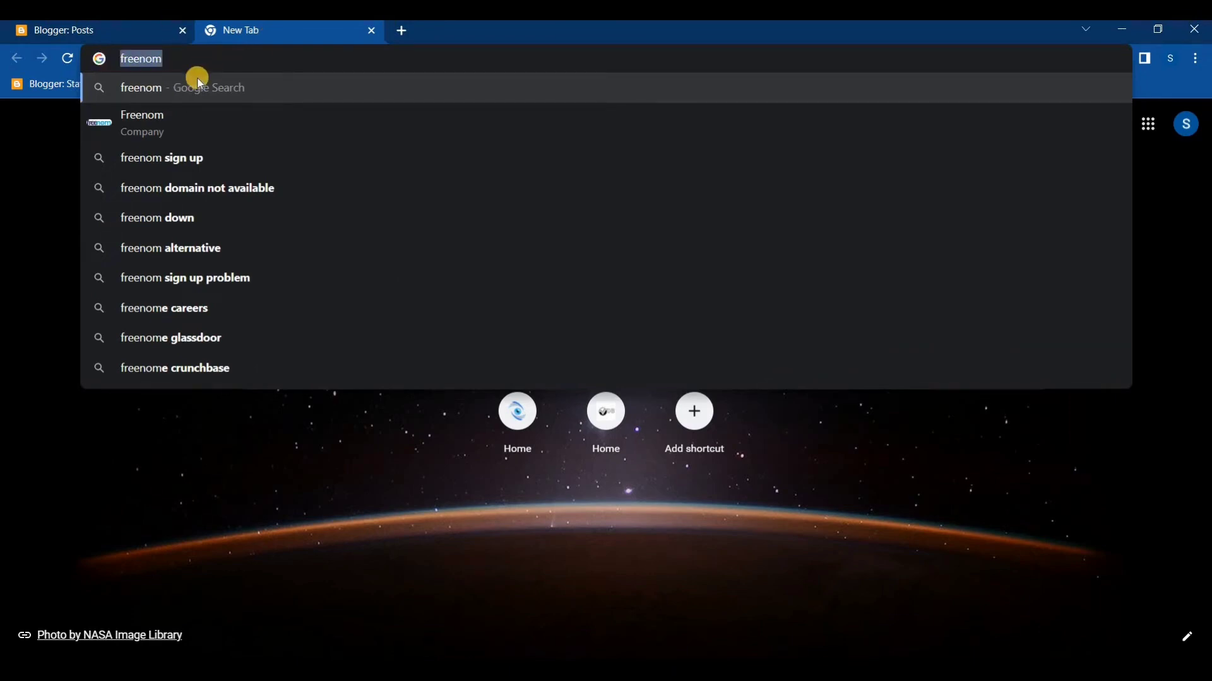
{"action": "left_click", "coordinate": [161, 121]}
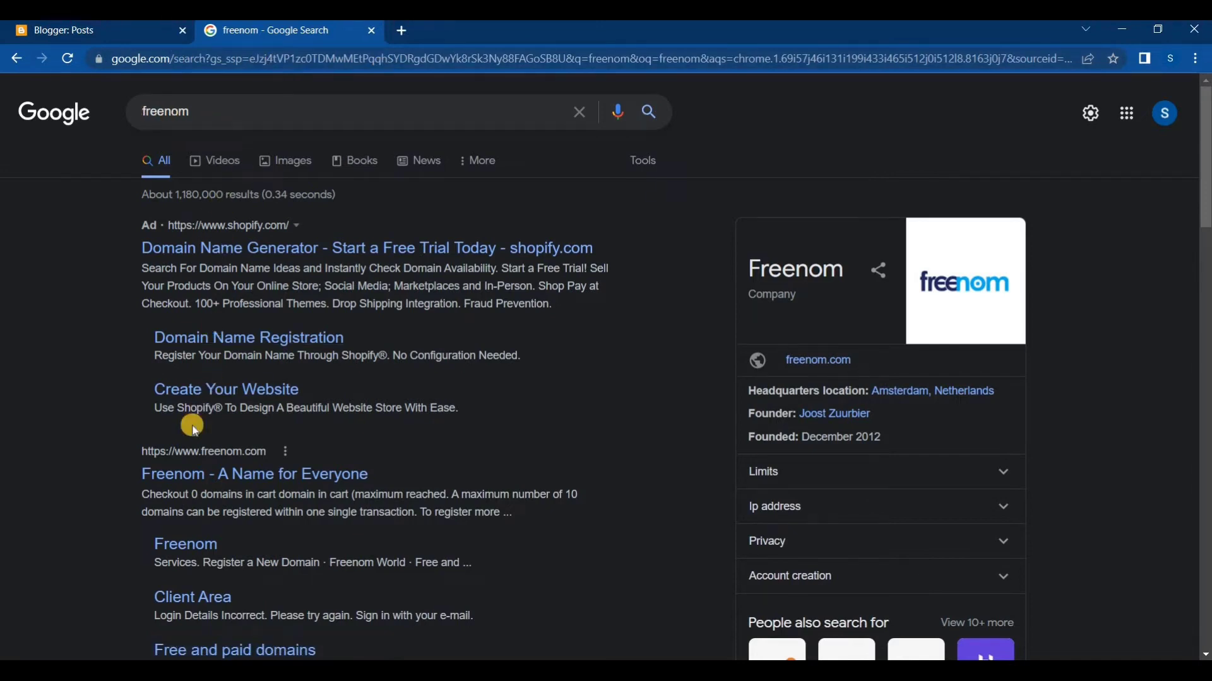
{"action": "mouse_move", "coordinate": [128, 226]}
{"action": "left_mouse_down"}
{"action": "mouse_move", "coordinate": [266, 242]}
{"action": "mouse_move", "coordinate": [135, 227]}
{"action": "left_mouse_up"}
{"action": "left_click", "coordinate": [116, 243]}
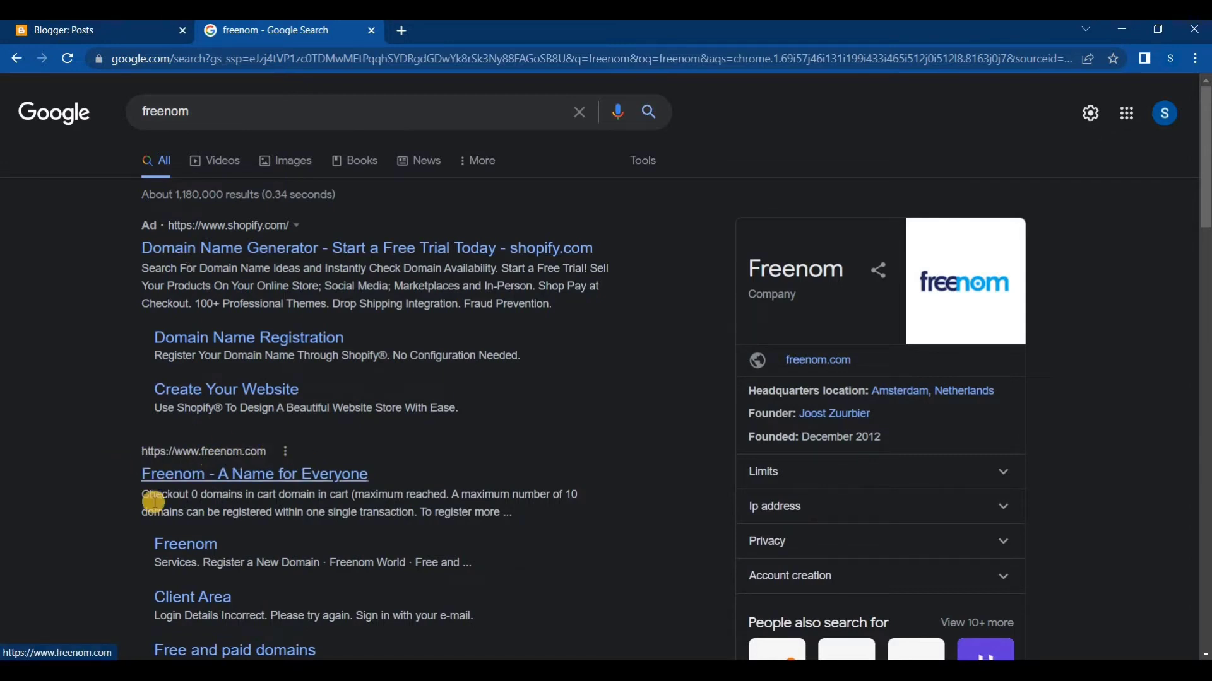
{"action": "left_click", "coordinate": [182, 475]}
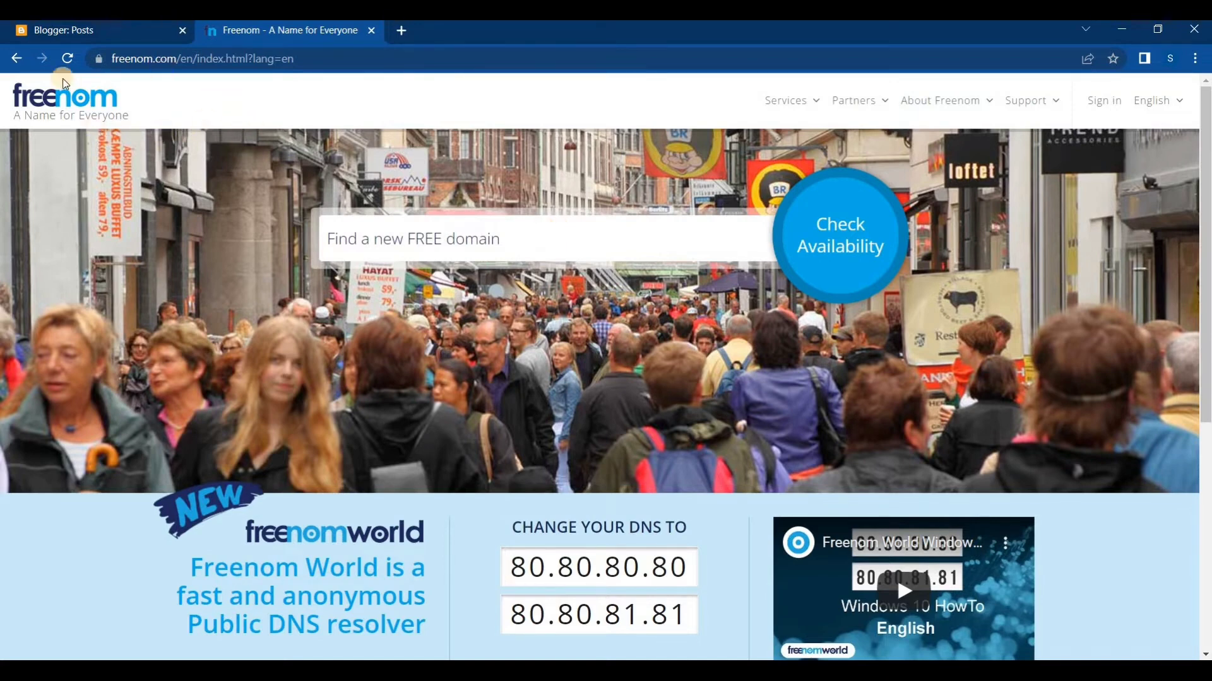
Return to Blogger, open the Smart Vision blog in a new browser tab and switch to it
{"action": "left_click", "coordinate": [102, 33]}
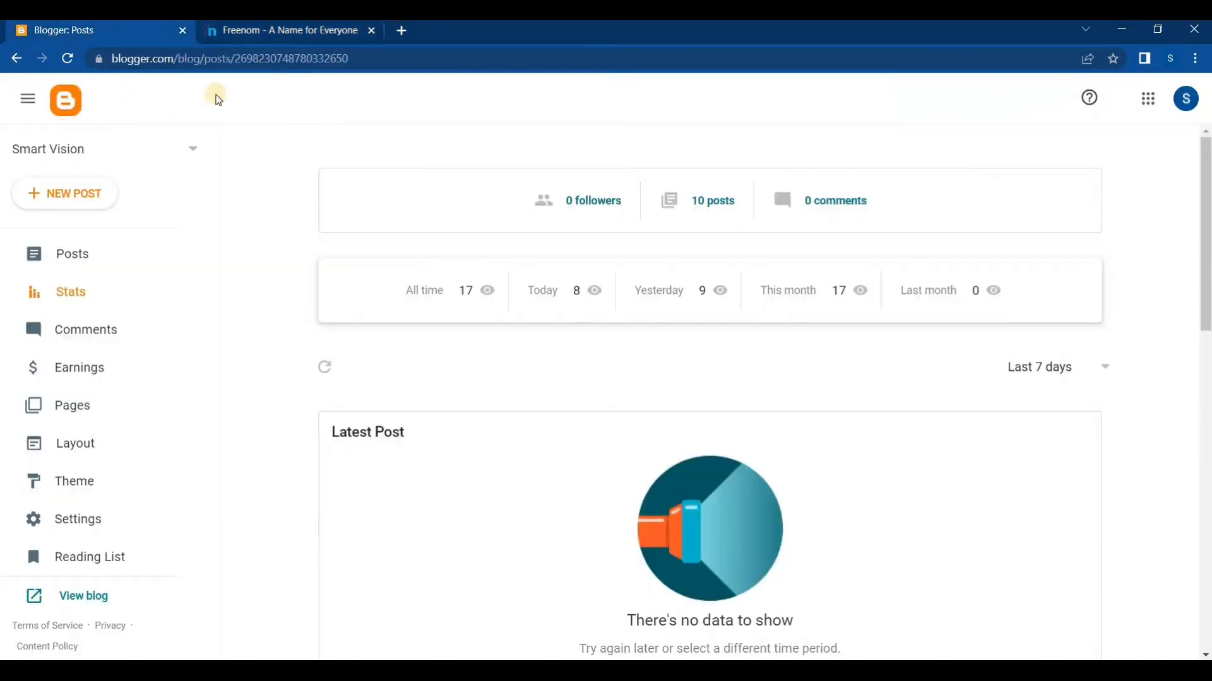
{"action": "left_click", "coordinate": [228, 38]}
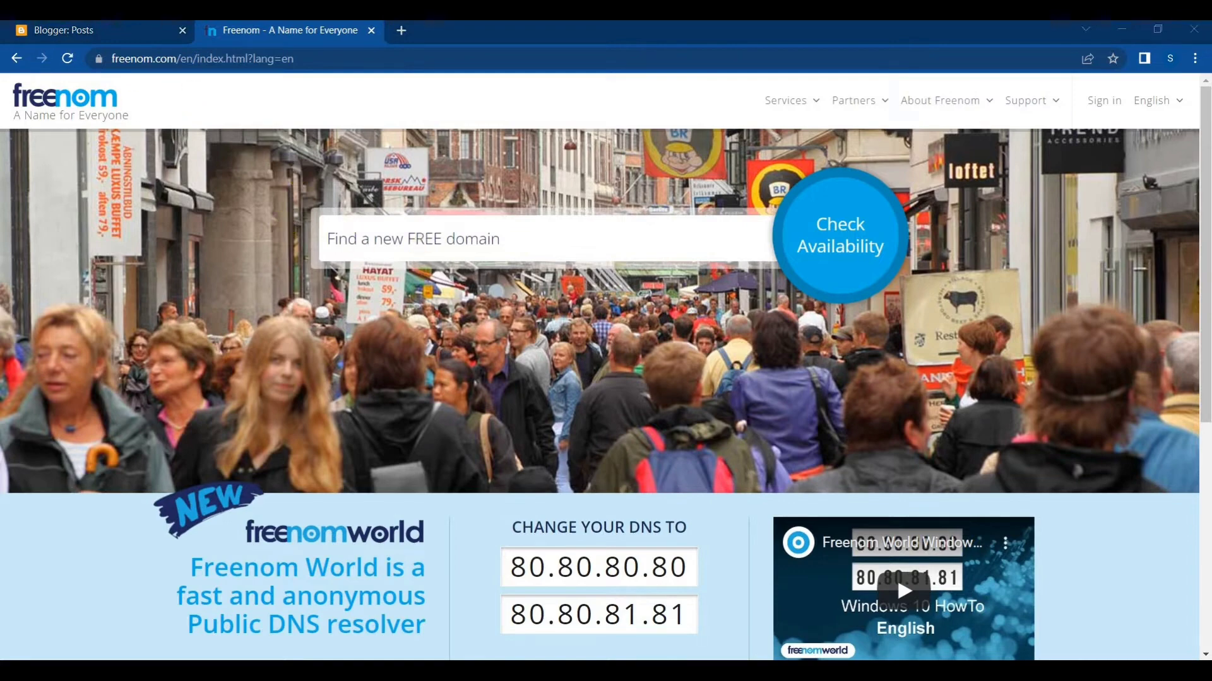
{"action": "left_click", "coordinate": [69, 30]}
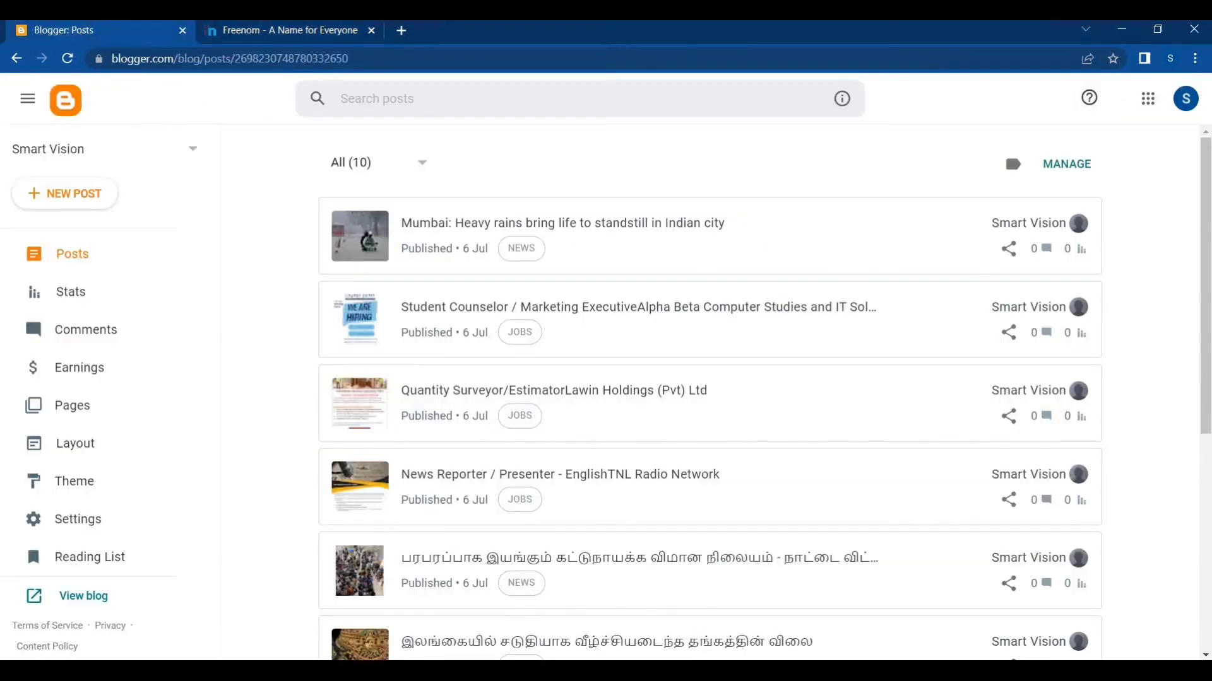
{"action": "right_click", "coordinate": [85, 601]}
{"action": "left_click", "coordinate": [81, 467]}
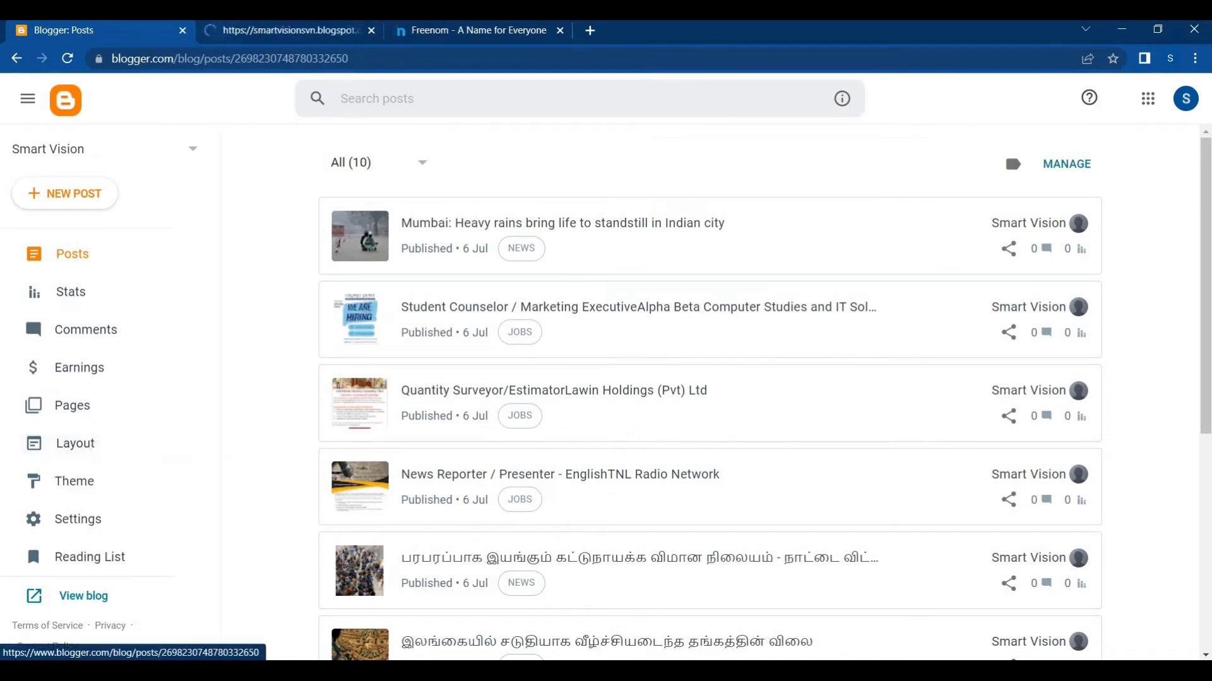
{"action": "left_click", "coordinate": [224, 35]}
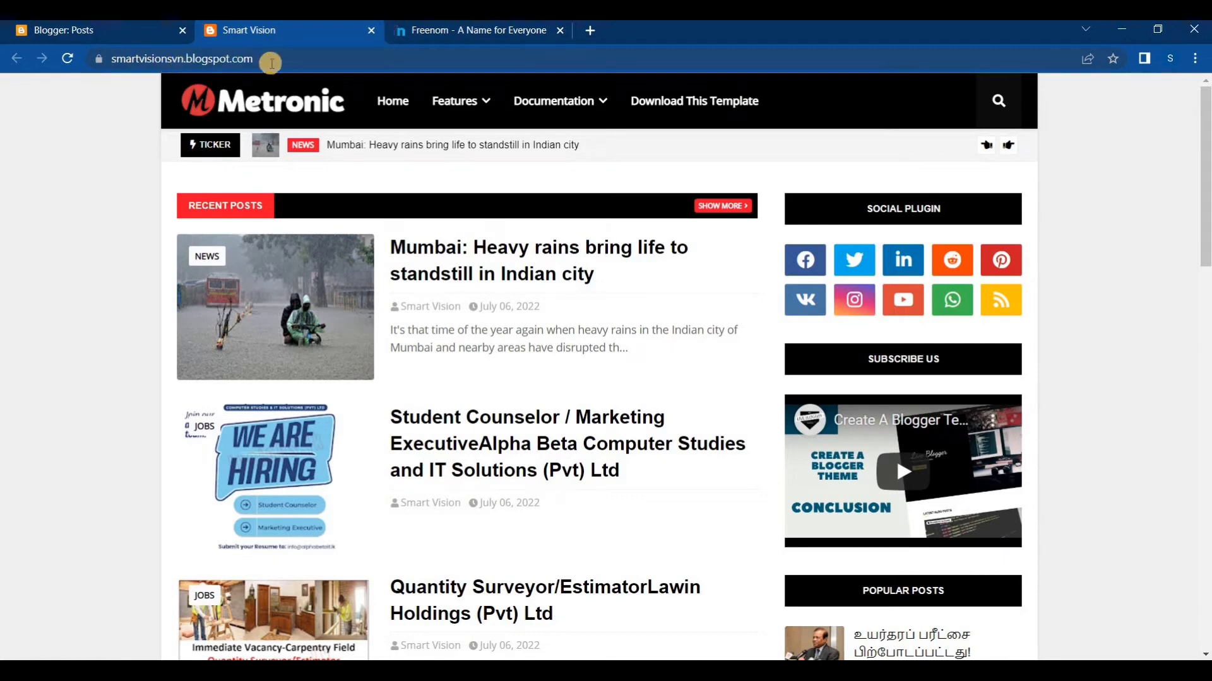
Remove .blogspot.com from the blog's web address and copy the remaining name smartvisionsvn
{"action": "left_click", "coordinate": [266, 56]}
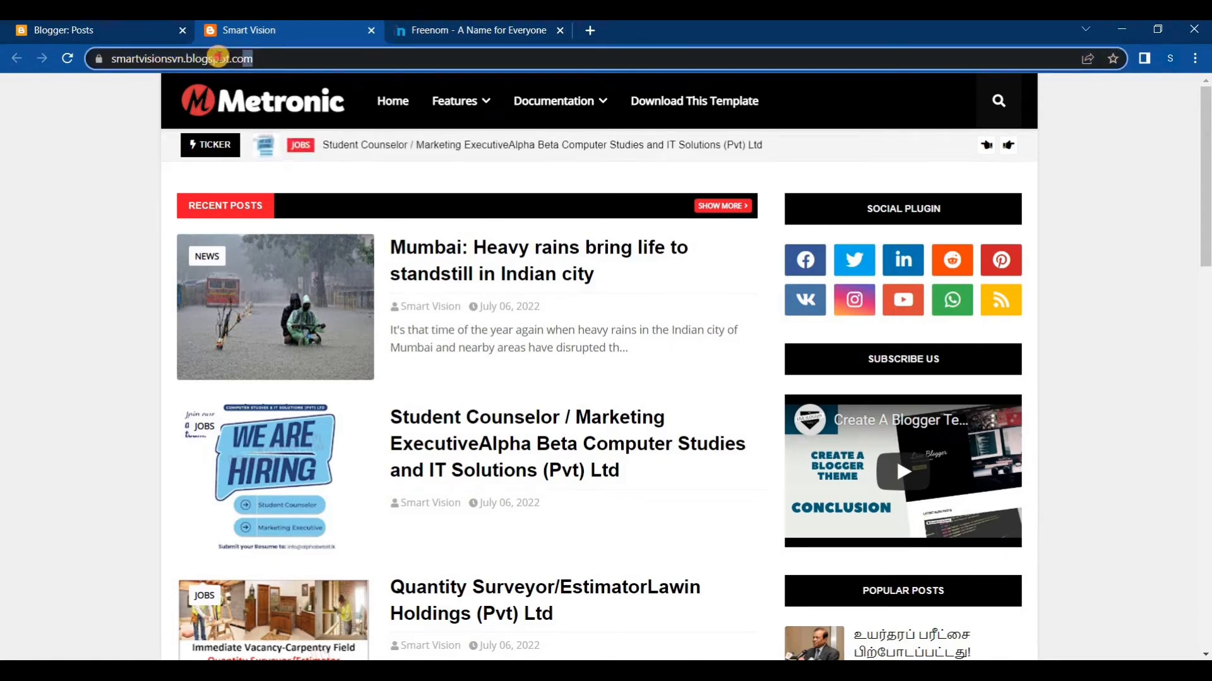
{"action": "left_click_drag", "start_coordinate": [183, 58], "coordinate": [183, 58]}
{"action": "key", "text": "BackSpace"}
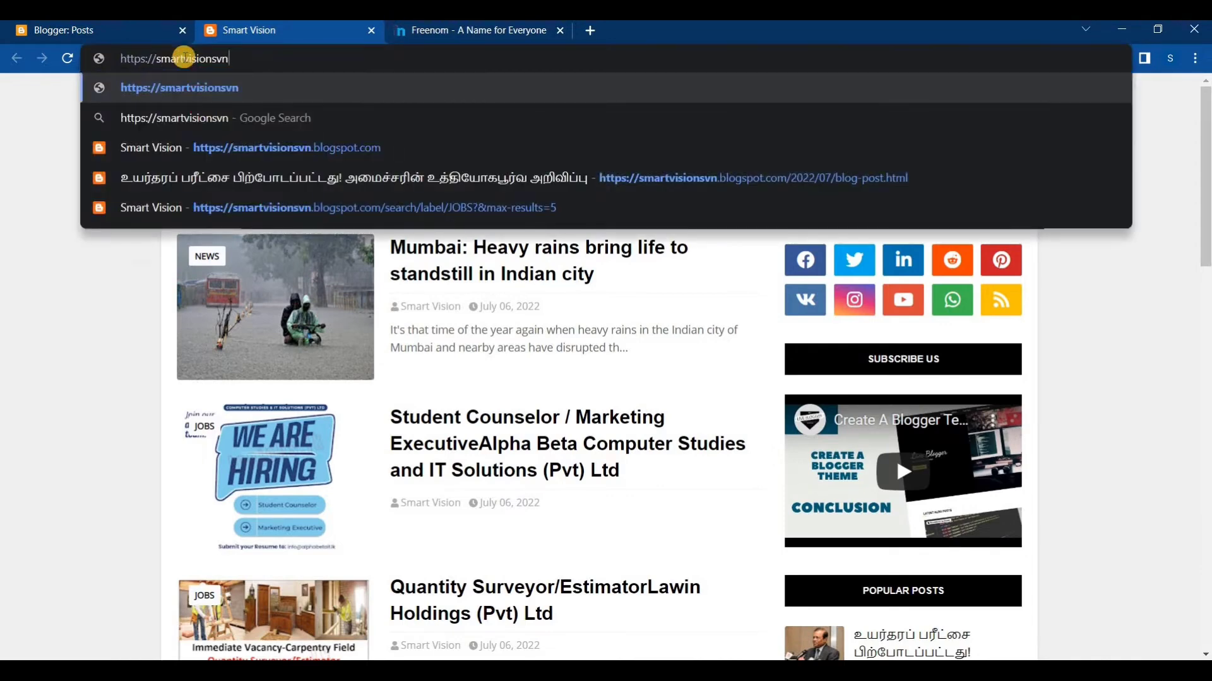
{"action": "left_click_drag", "start_coordinate": [228, 58], "coordinate": [155, 55]}
{"action": "key", "text": "ctrl+c"}
{"action": "left_click", "coordinate": [238, 58]}
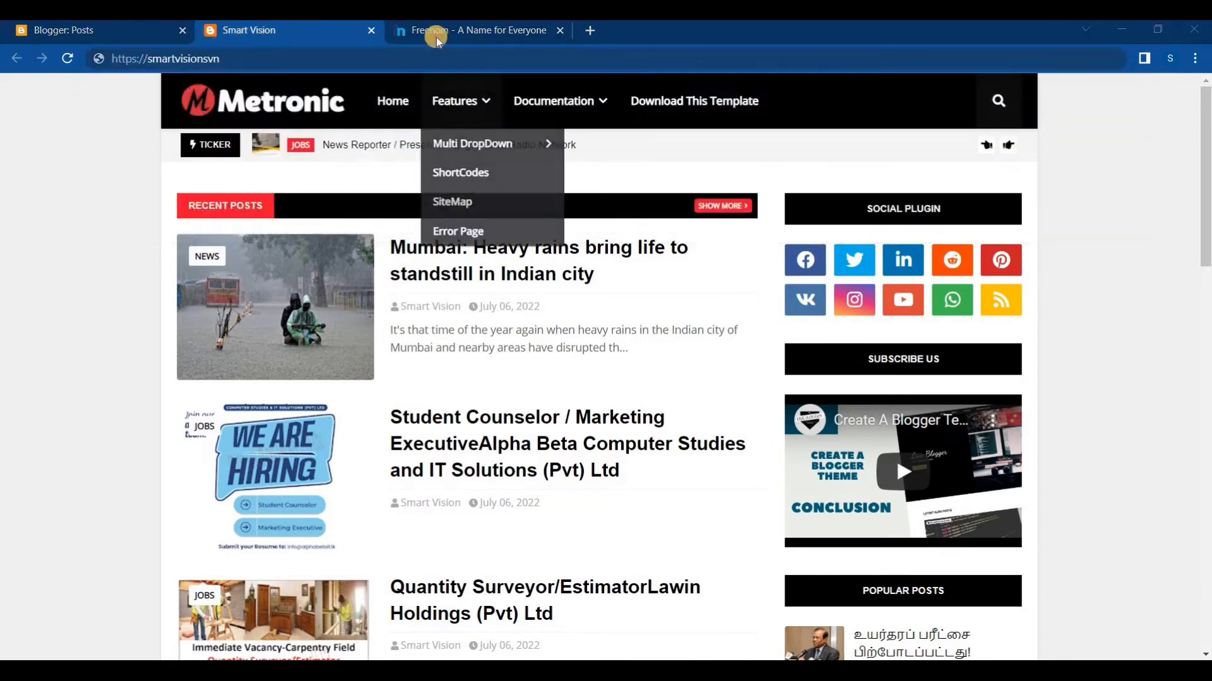
On the Freenom website, enter smartvisionsvn.tk as the new free domain and check its availability
{"action": "left_click", "coordinate": [436, 35]}
{"action": "left_click", "coordinate": [421, 239]}
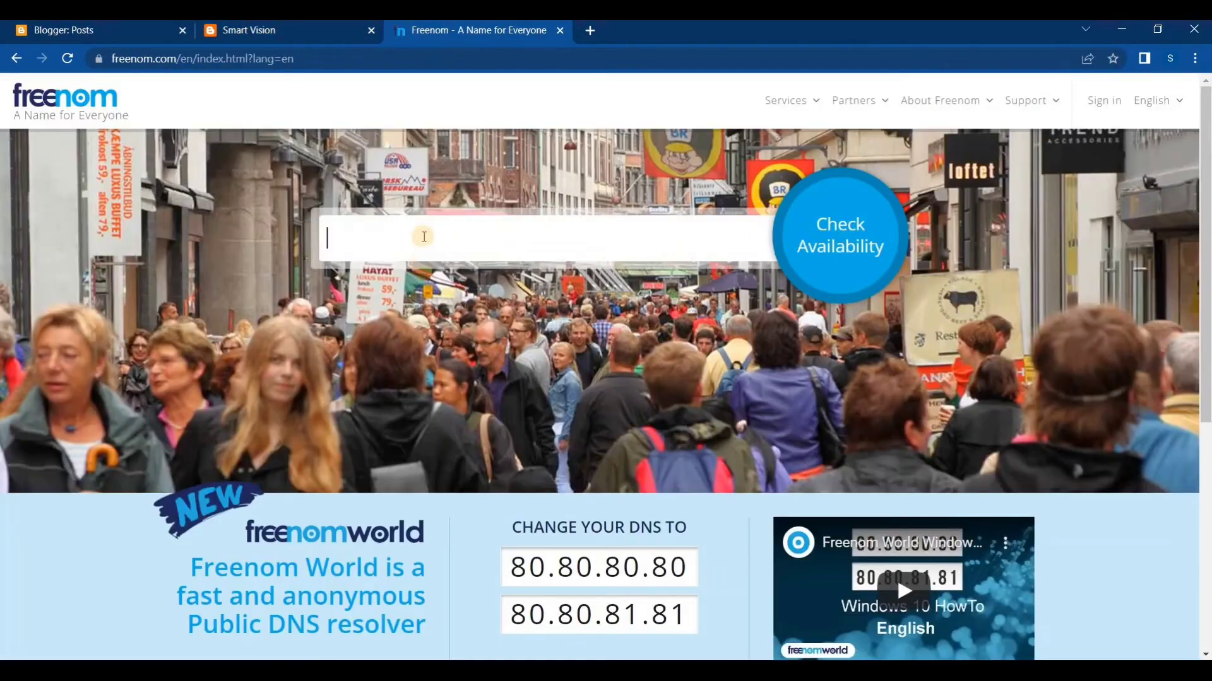
{"action": "key", "text": "ctrl+v"}
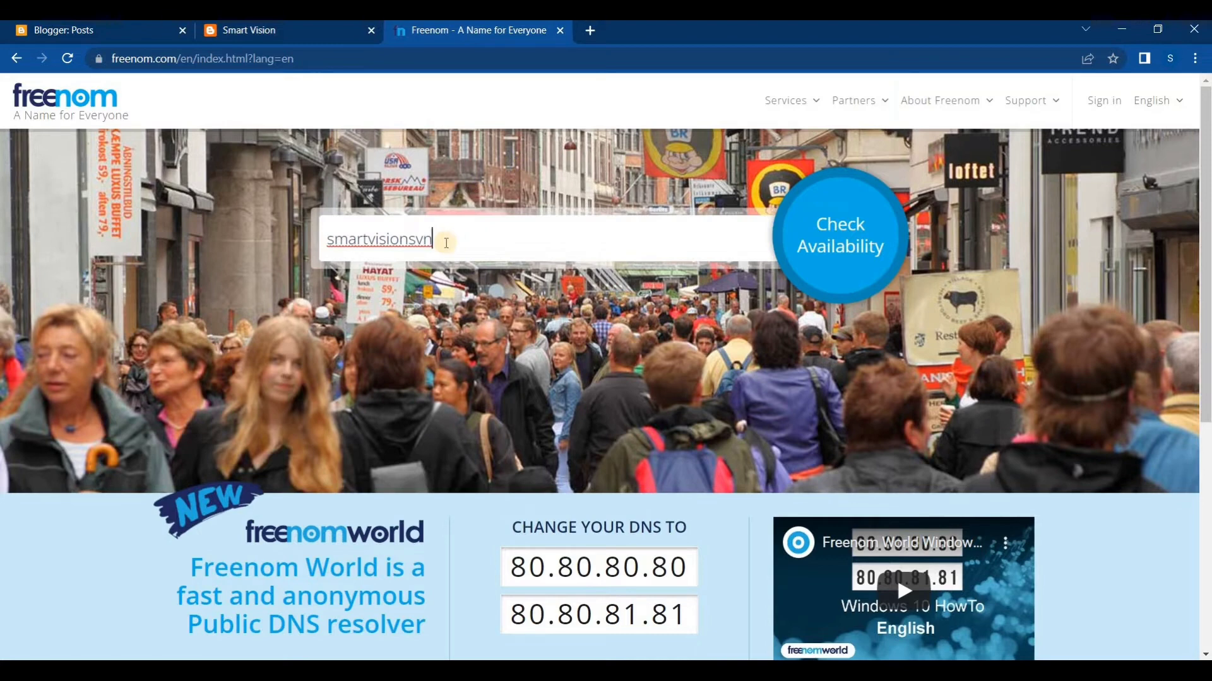
{"action": "type", "text": ".tk"}
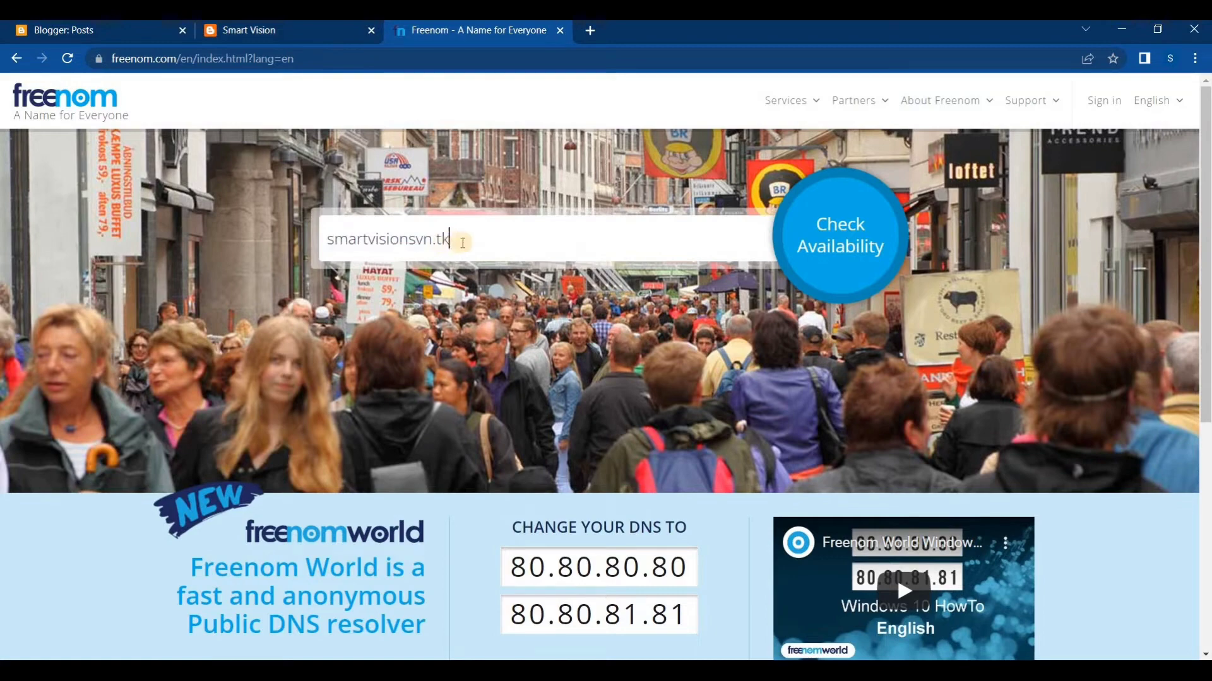
{"action": "scroll", "coordinate": [544, 245], "scroll_direction": "down", "scroll_amount": 2}
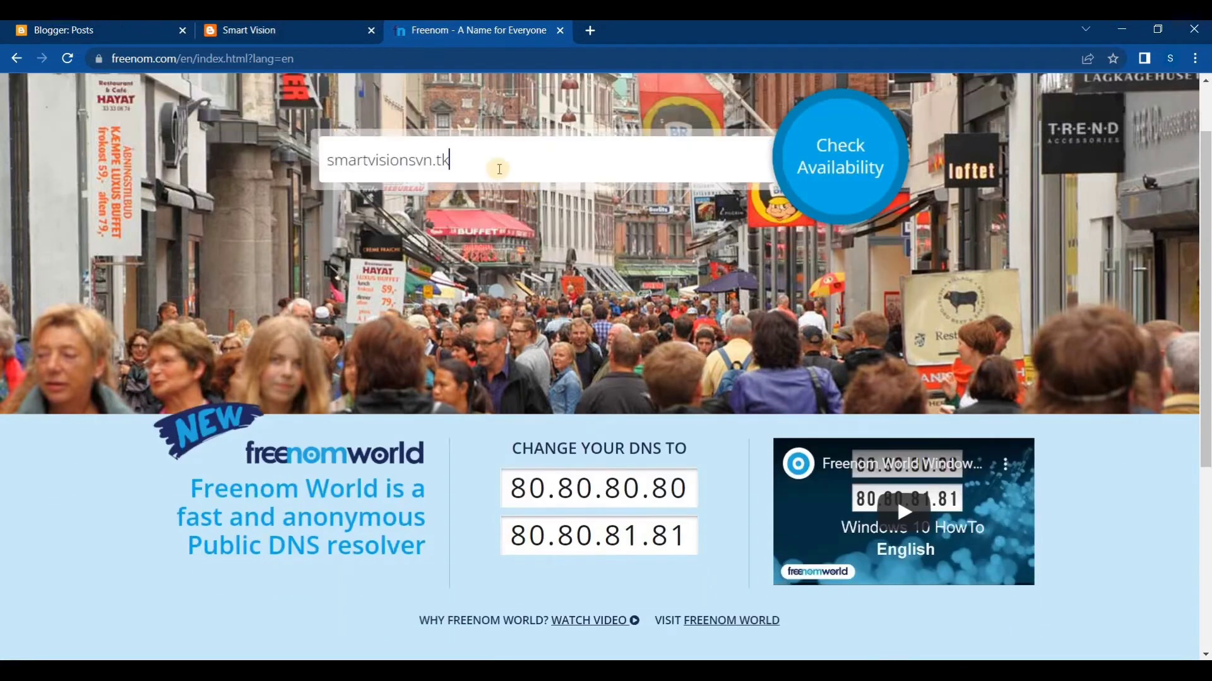
{"action": "scroll", "coordinate": [664, 309], "scroll_direction": "down", "scroll_amount": 5}
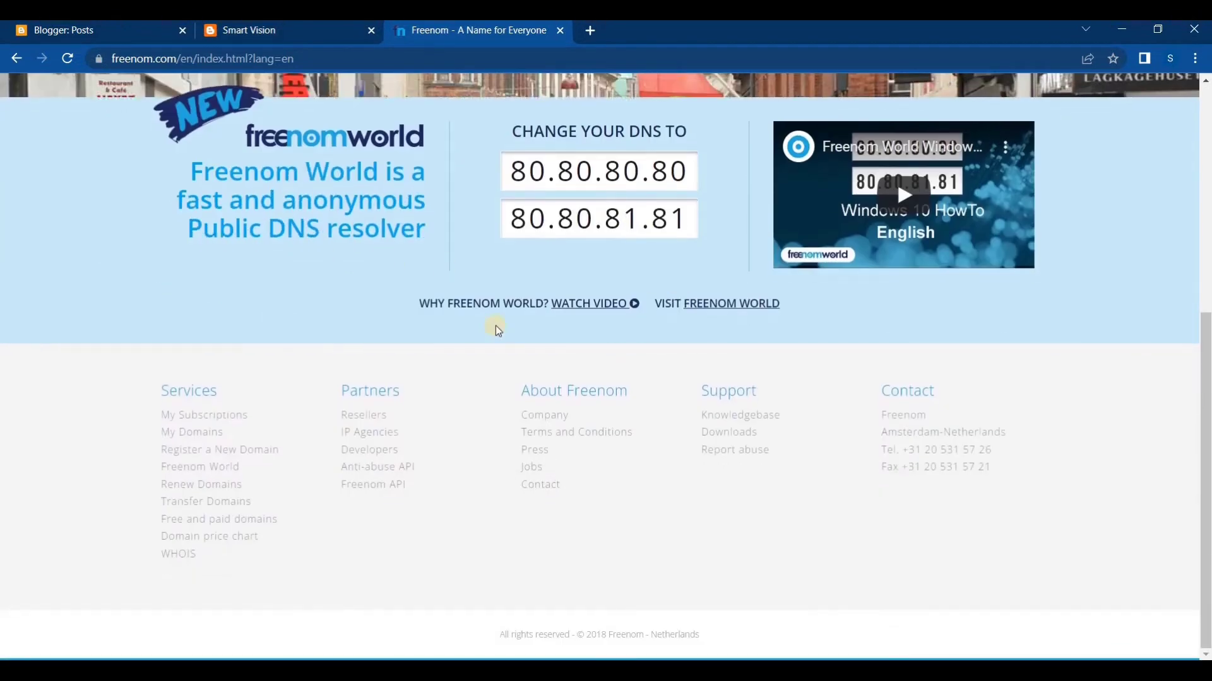
{"action": "scroll", "coordinate": [495, 327], "scroll_direction": "up", "scroll_amount": 6}
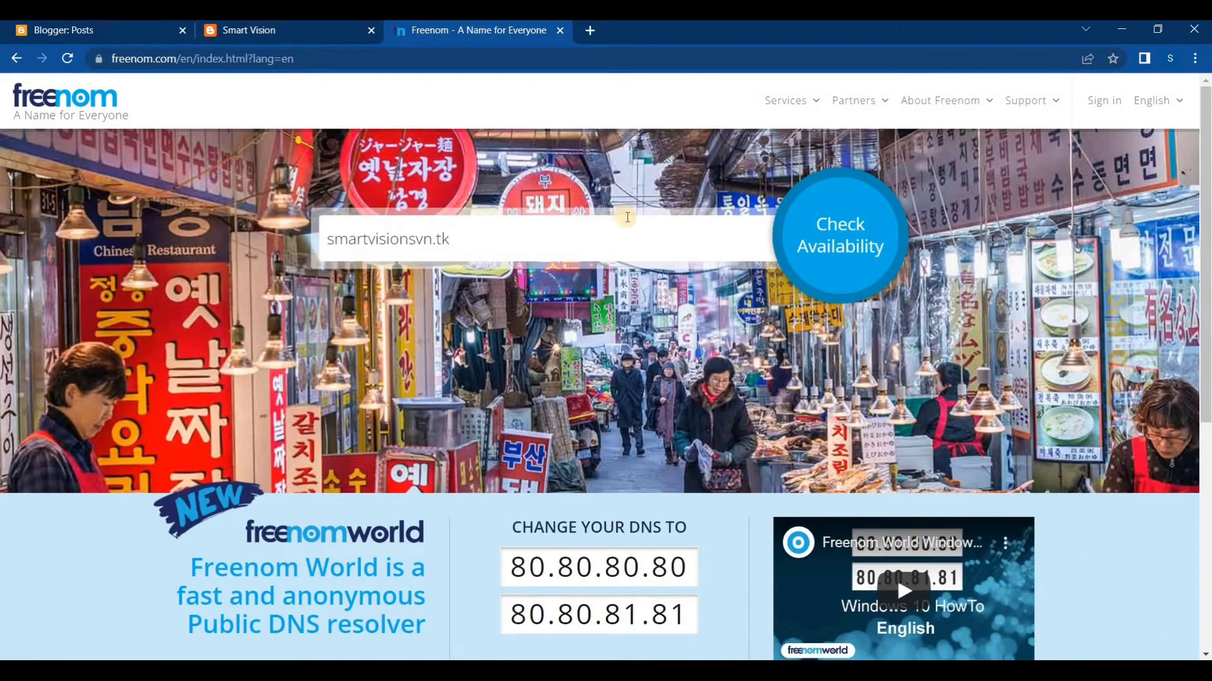
{"action": "left_click", "coordinate": [851, 233]}
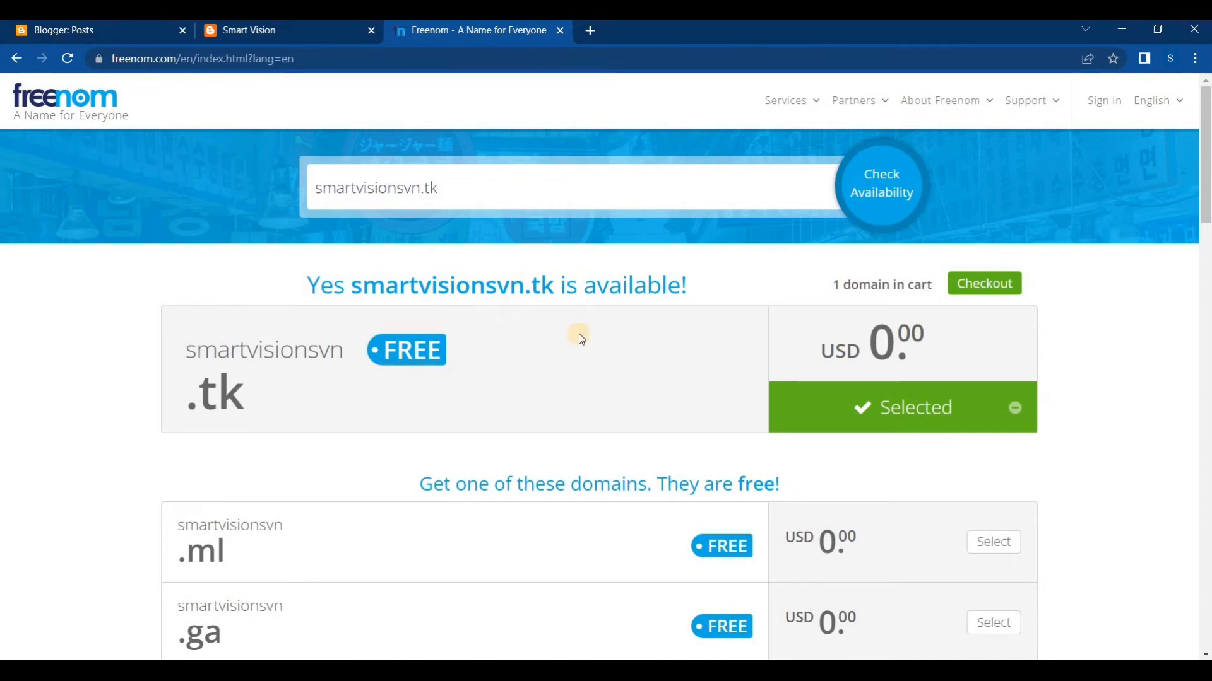
Examine the availability result for smartvisionsvn.tk and the alternative free domain endings offered on the page
{"action": "scroll", "coordinate": [564, 338], "scroll_direction": "down", "scroll_amount": 3}
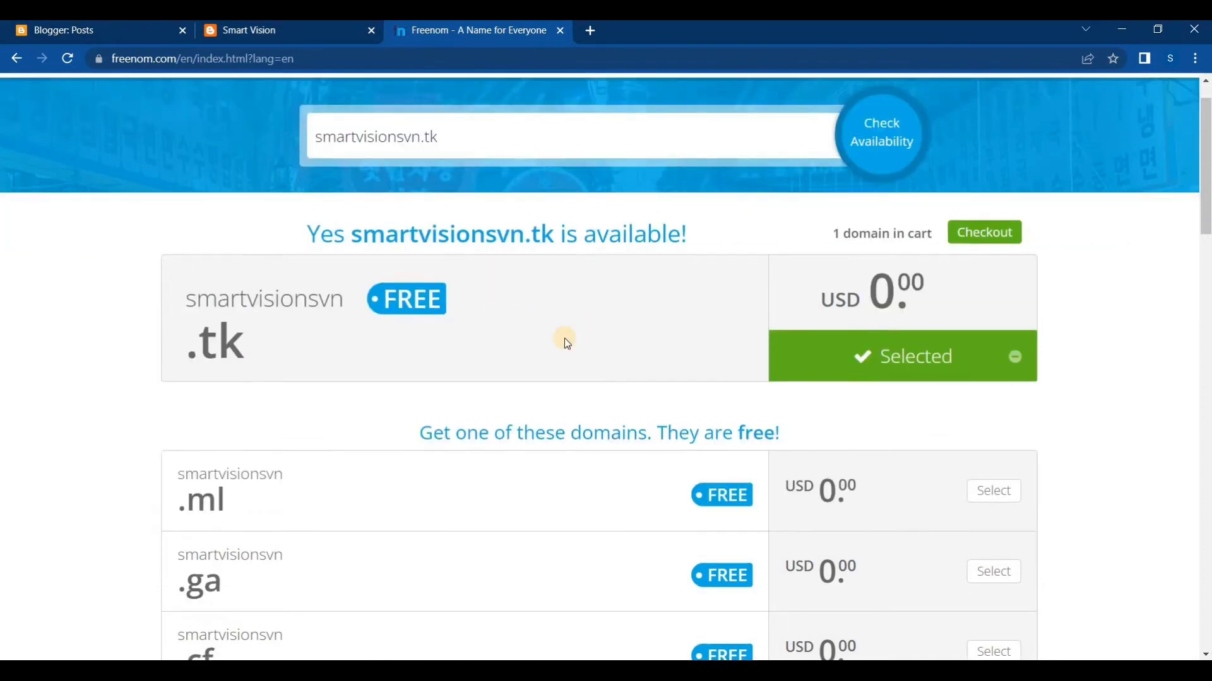
{"action": "scroll", "coordinate": [191, 255], "scroll_direction": "down", "scroll_amount": 1}
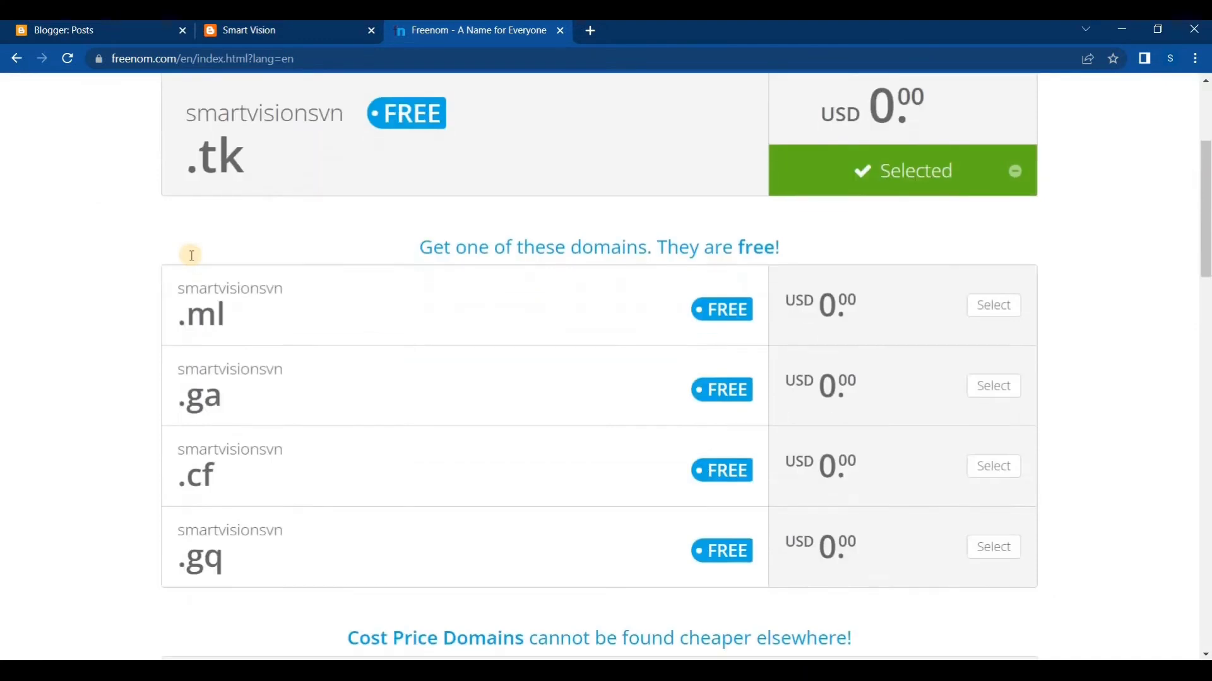
{"action": "scroll", "coordinate": [191, 255], "scroll_direction": "up", "scroll_amount": 2}
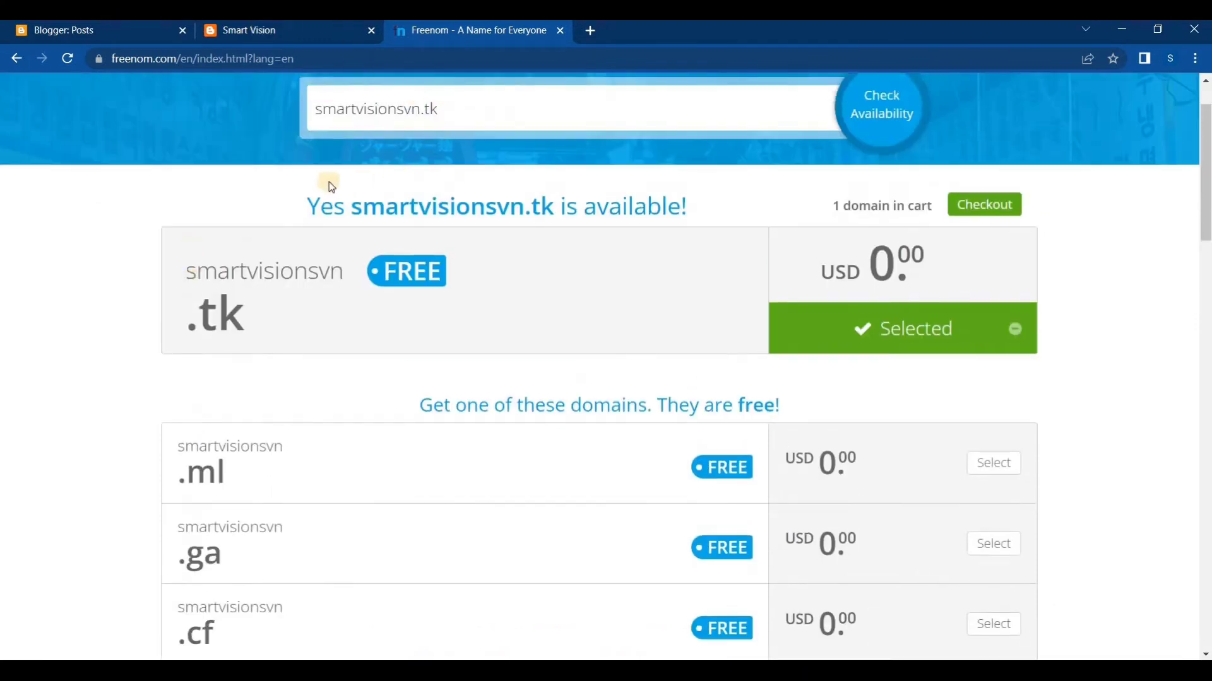
{"action": "left_click_drag", "start_coordinate": [301, 202], "coordinate": [490, 203]}
{"action": "left_click", "coordinate": [556, 208]}
{"action": "left_click_drag", "start_coordinate": [686, 205], "coordinate": [582, 206]}
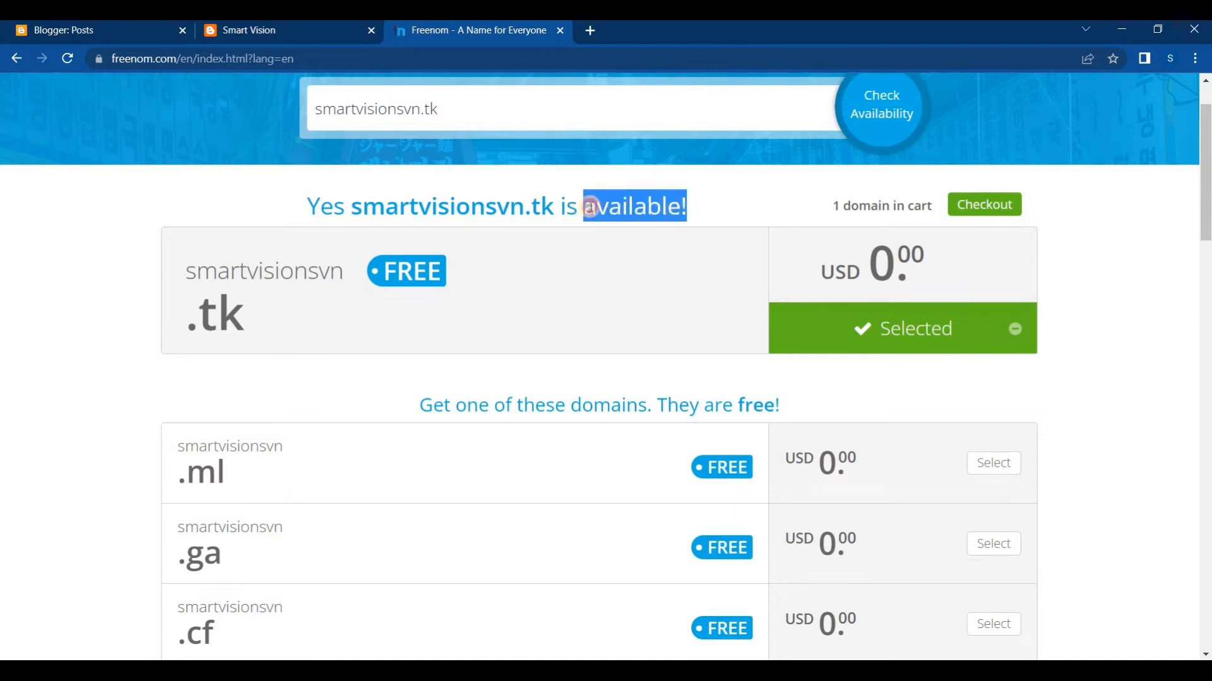
{"action": "left_click", "coordinate": [589, 205]}
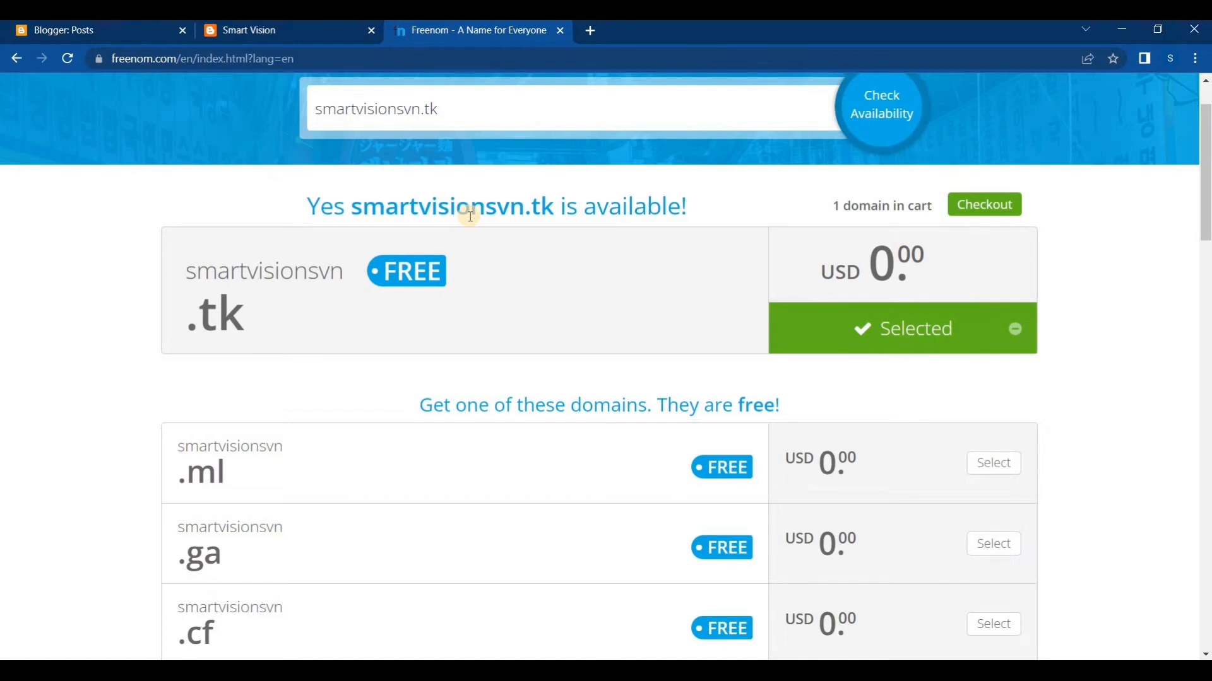
Replace the domain search text with news.tk and check its availability
{"action": "left_click", "coordinate": [420, 108]}
{"action": "key", "text": "ctrl+a"}
{"action": "key", "text": "BackSpace"}
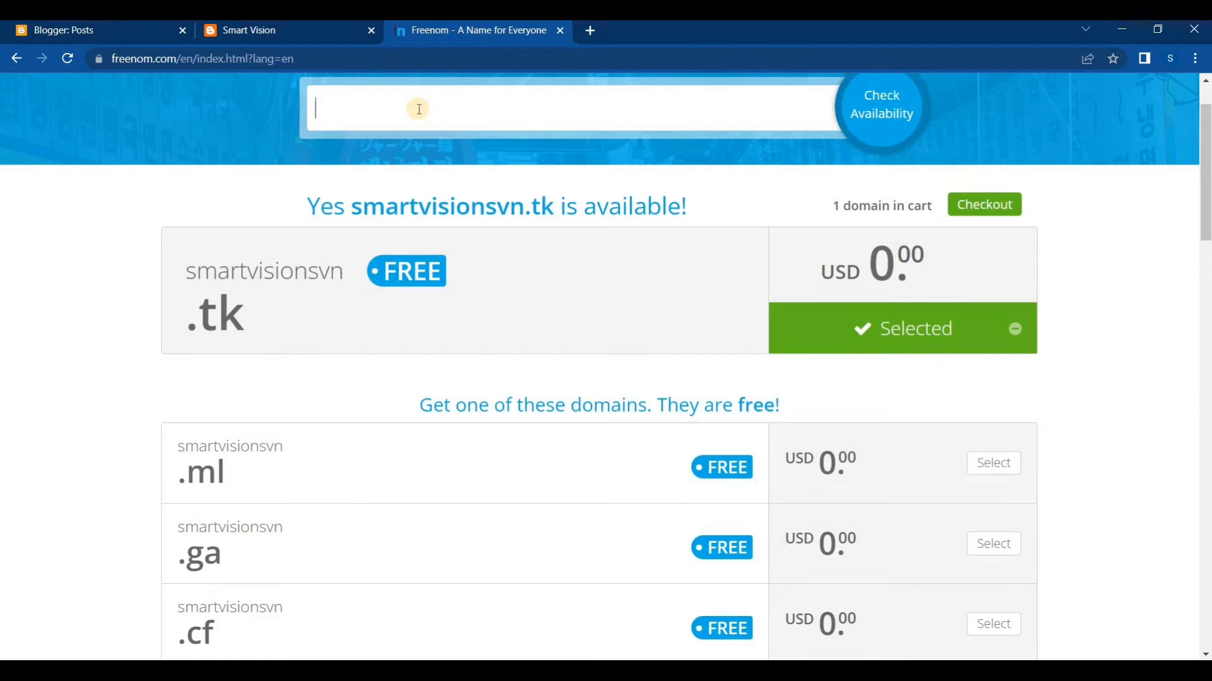
{"action": "left_click", "coordinate": [419, 109]}
{"action": "type", "text": "news.tk"}
{"action": "key", "text": "Return"}
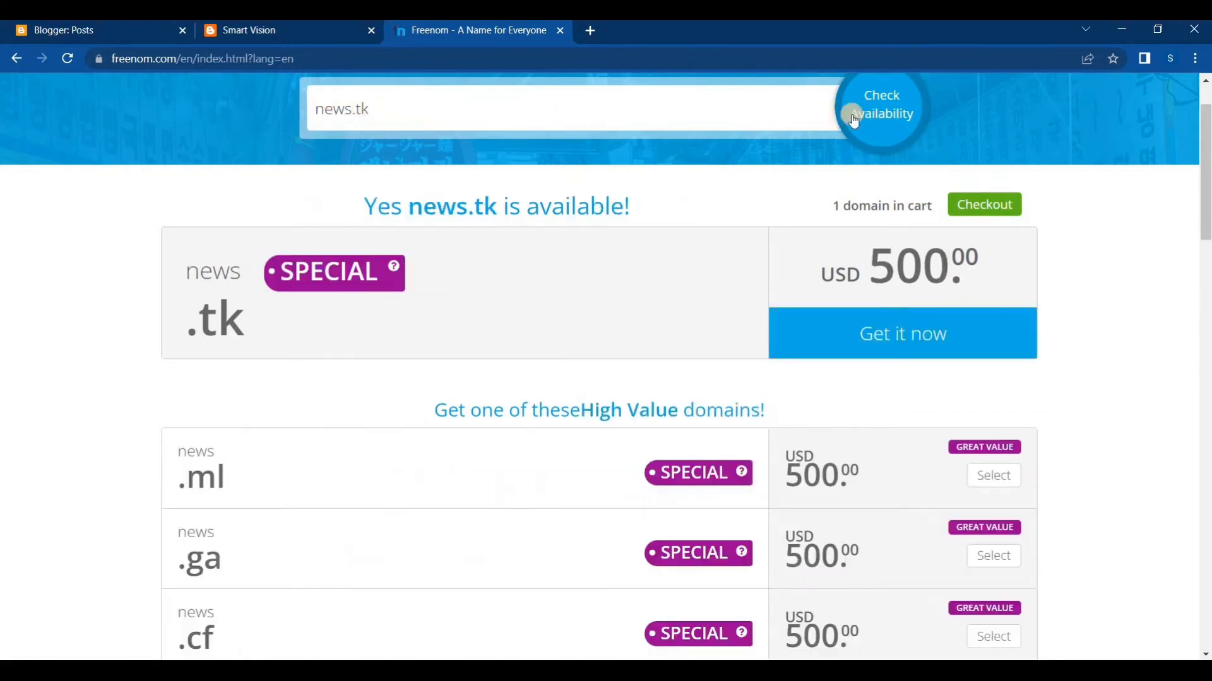
Highlight the price shown for the news.tk domain
{"action": "left_click", "coordinate": [443, 135]}
{"action": "left_click_drag", "start_coordinate": [823, 273], "coordinate": [980, 267]}
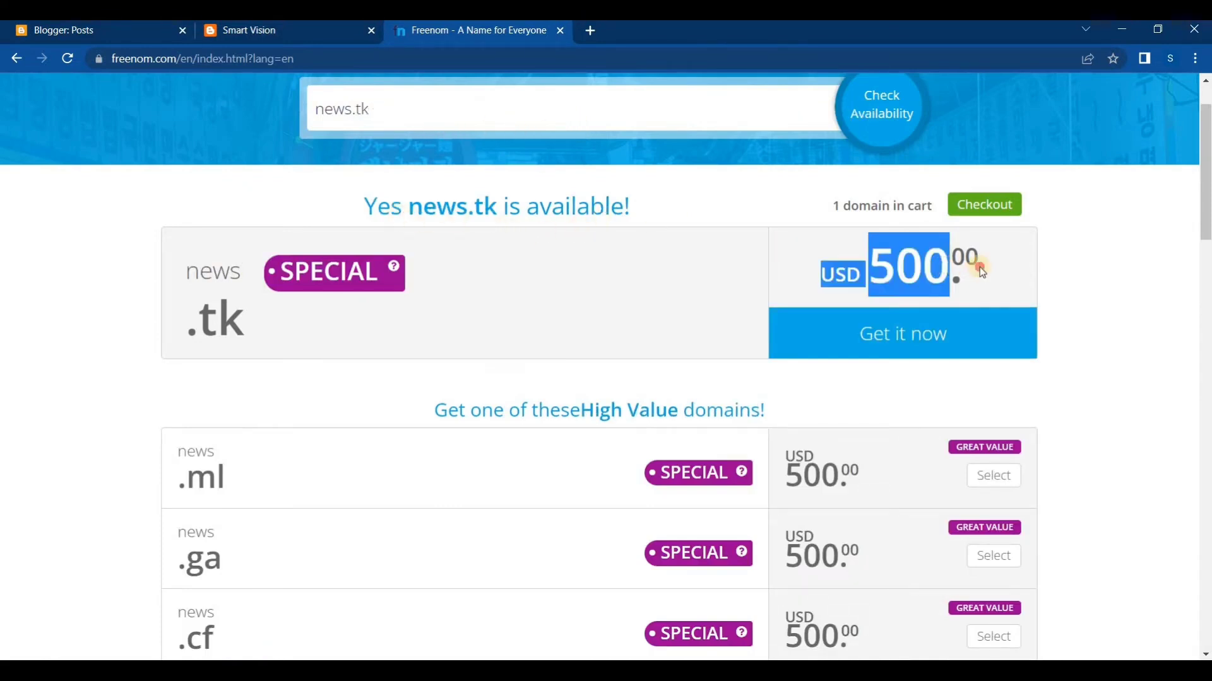
{"action": "left_click", "coordinate": [979, 267]}
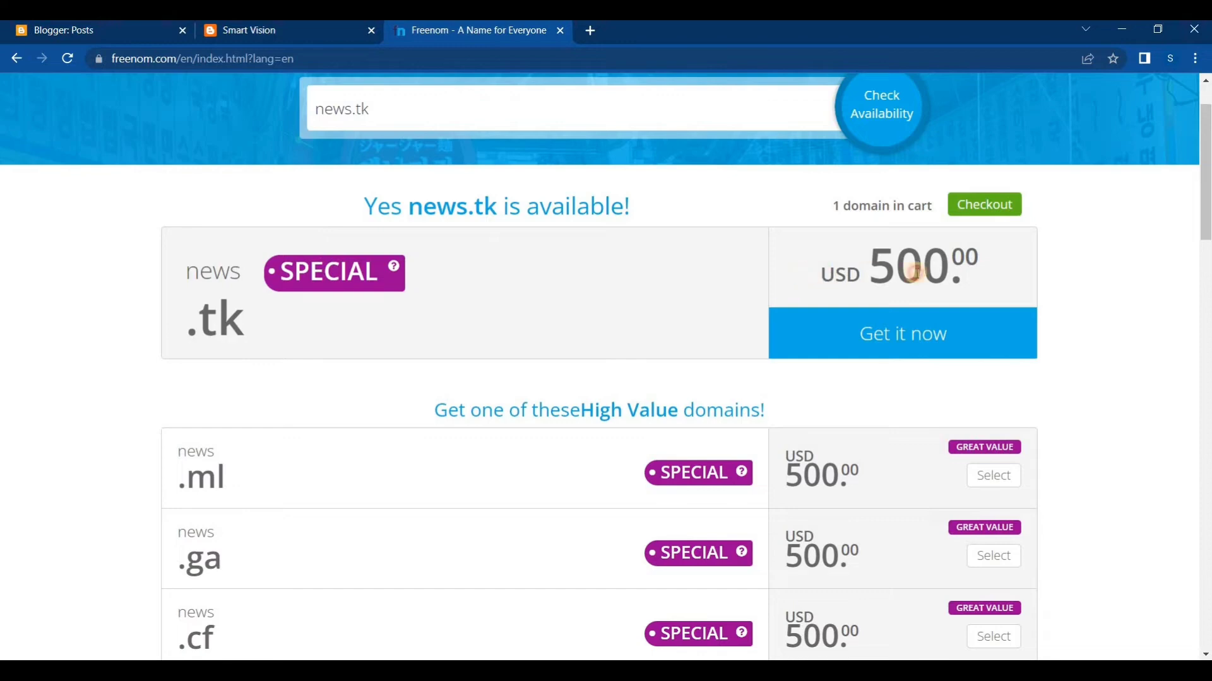
{"action": "left_click_drag", "start_coordinate": [798, 274], "coordinate": [967, 275]}
{"action": "left_click", "coordinate": [967, 275]}
{"action": "left_click_drag", "start_coordinate": [1038, 273], "coordinate": [814, 272]}
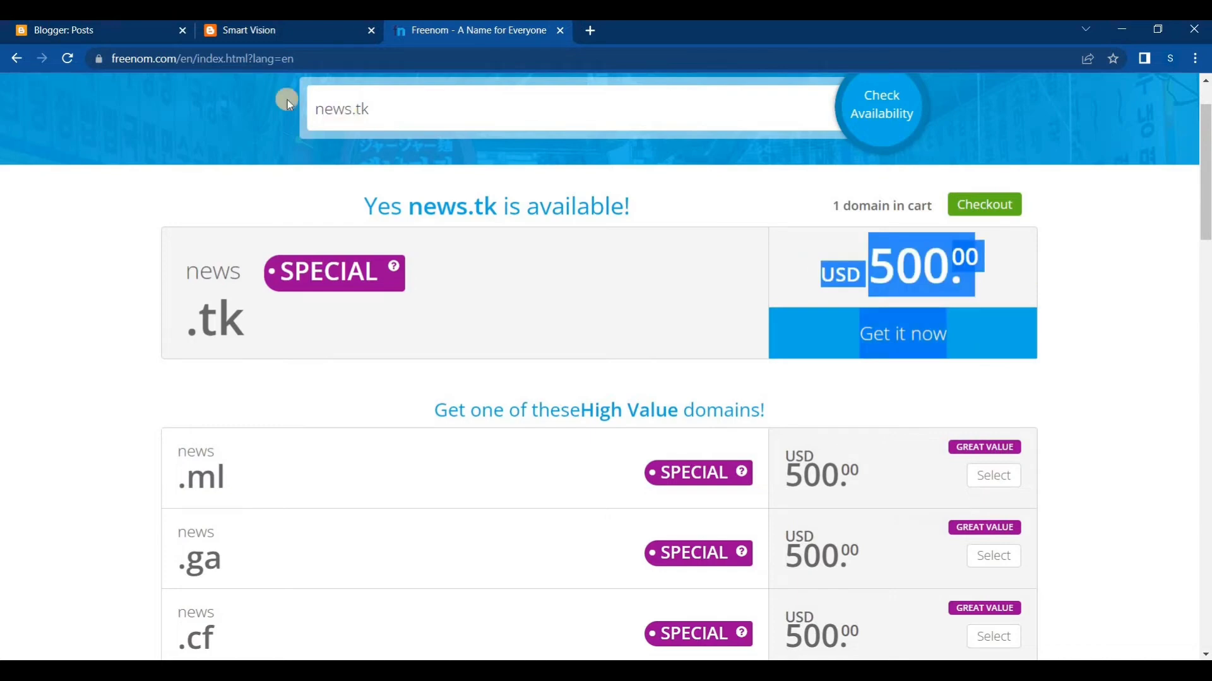
Check the availability of tamilnews.tk in place of news.tk and highlight the searched name
{"action": "left_click", "coordinate": [353, 112]}
{"action": "type", "text": "ta"}
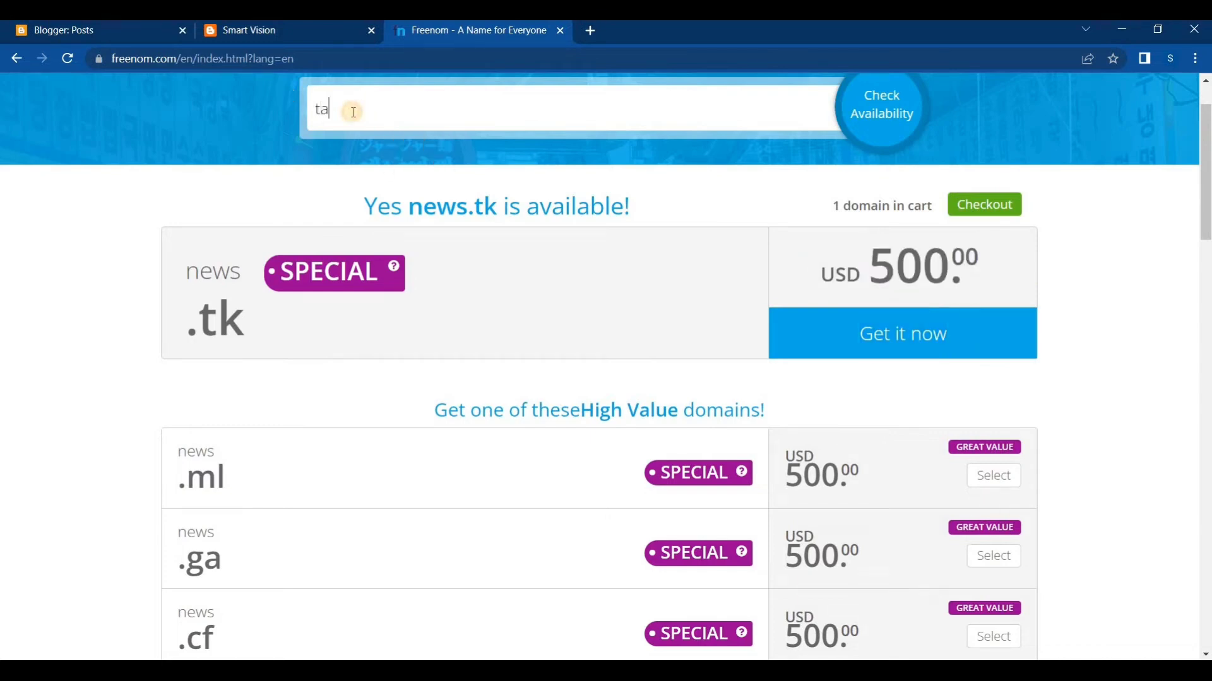
{"action": "type", "text": "milnews.tk"}
{"action": "key", "text": "Return"}
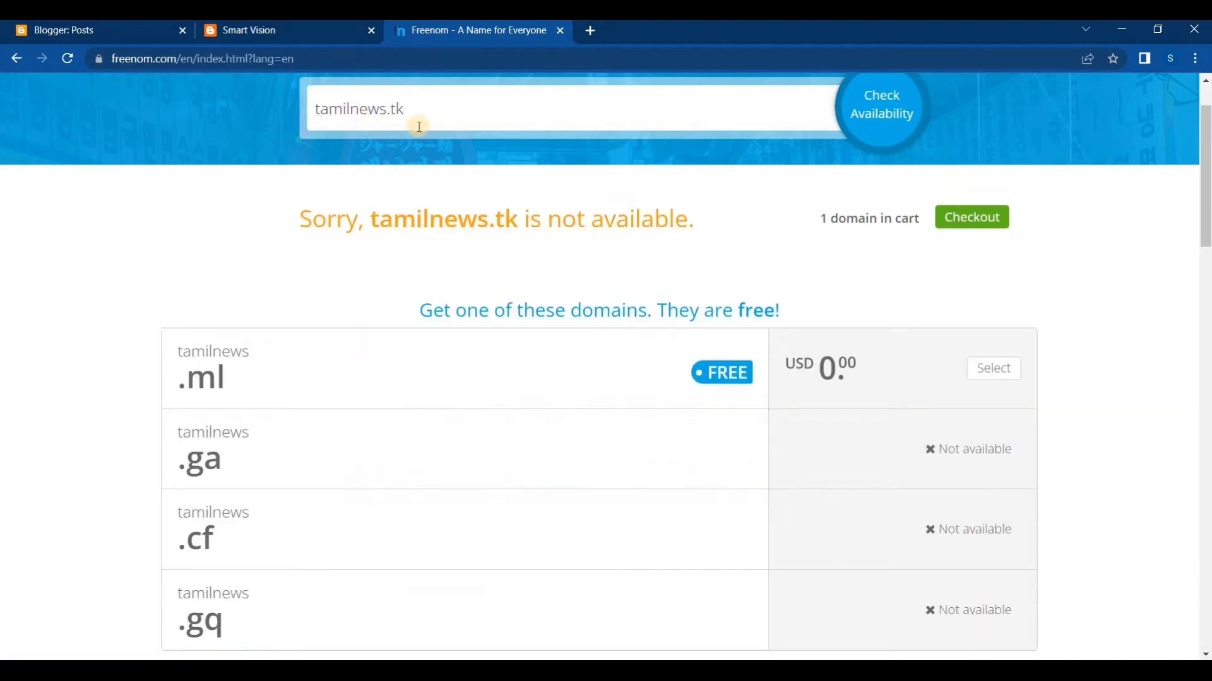
{"action": "left_click_drag", "start_coordinate": [405, 109], "coordinate": [308, 106]}
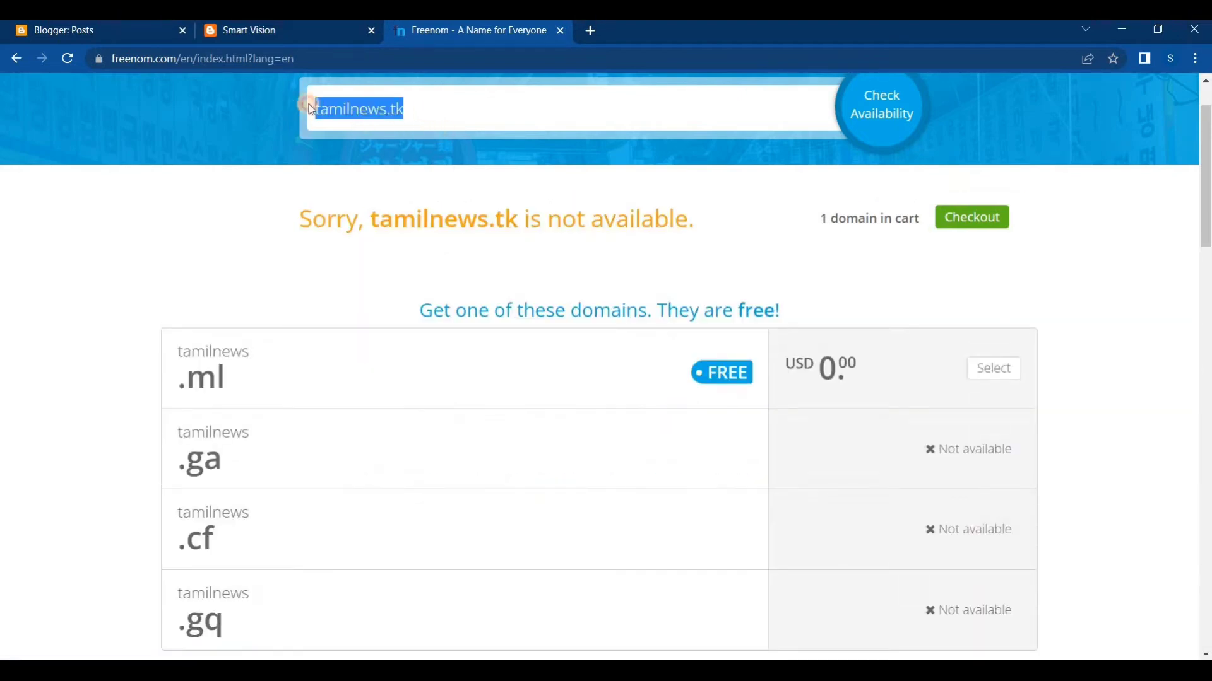
{"action": "left_click", "coordinate": [360, 108]}
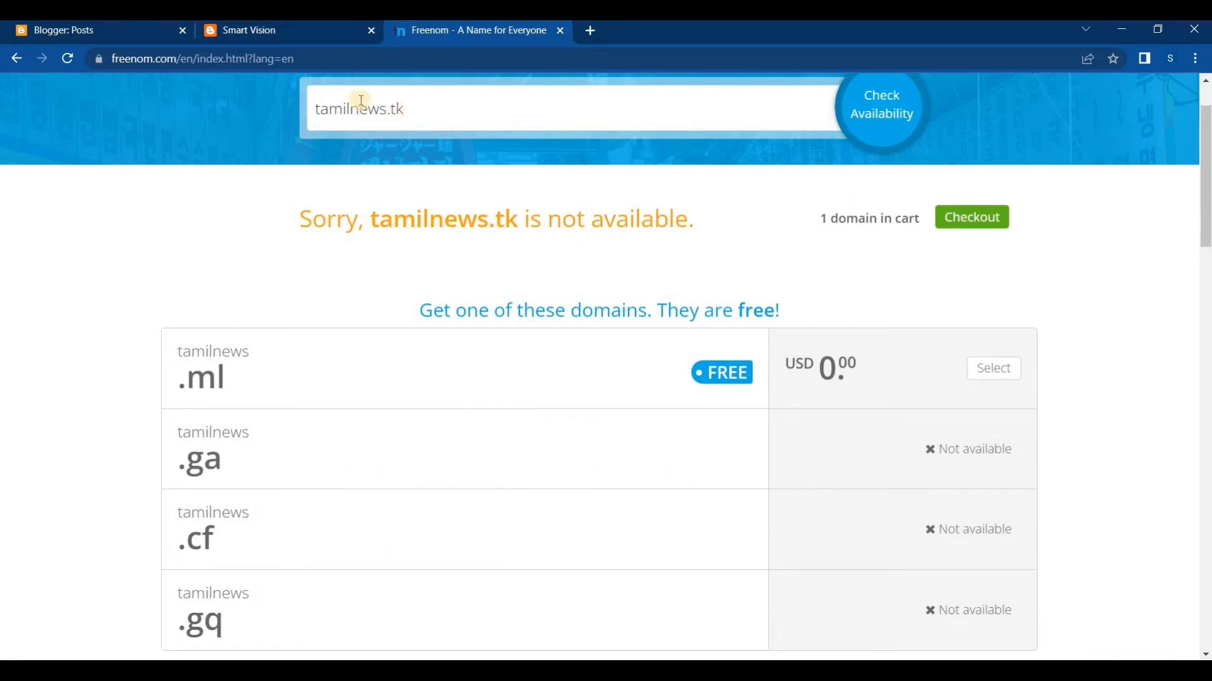
Examine the availability message for tamilnews.tk and the status of its alternative domain endings
{"action": "double_click", "coordinate": [422, 106]}
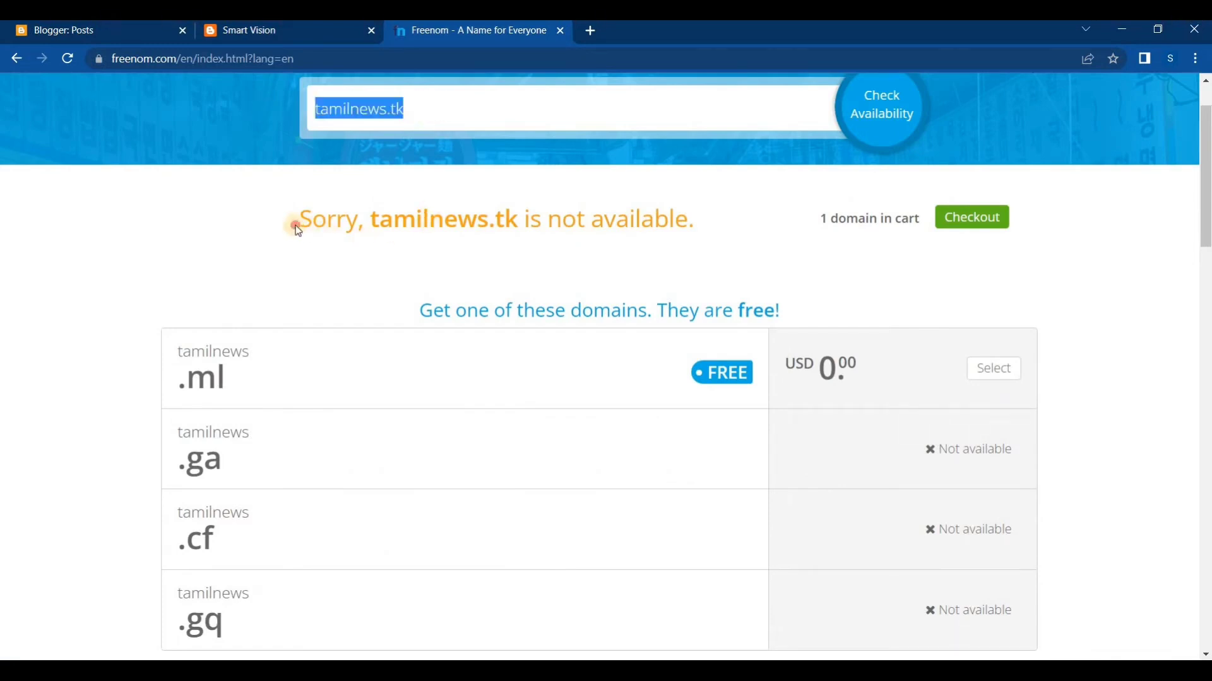
{"action": "left_click_drag", "start_coordinate": [298, 230], "coordinate": [419, 222]}
{"action": "left_click_drag", "start_coordinate": [517, 220], "coordinate": [358, 221]}
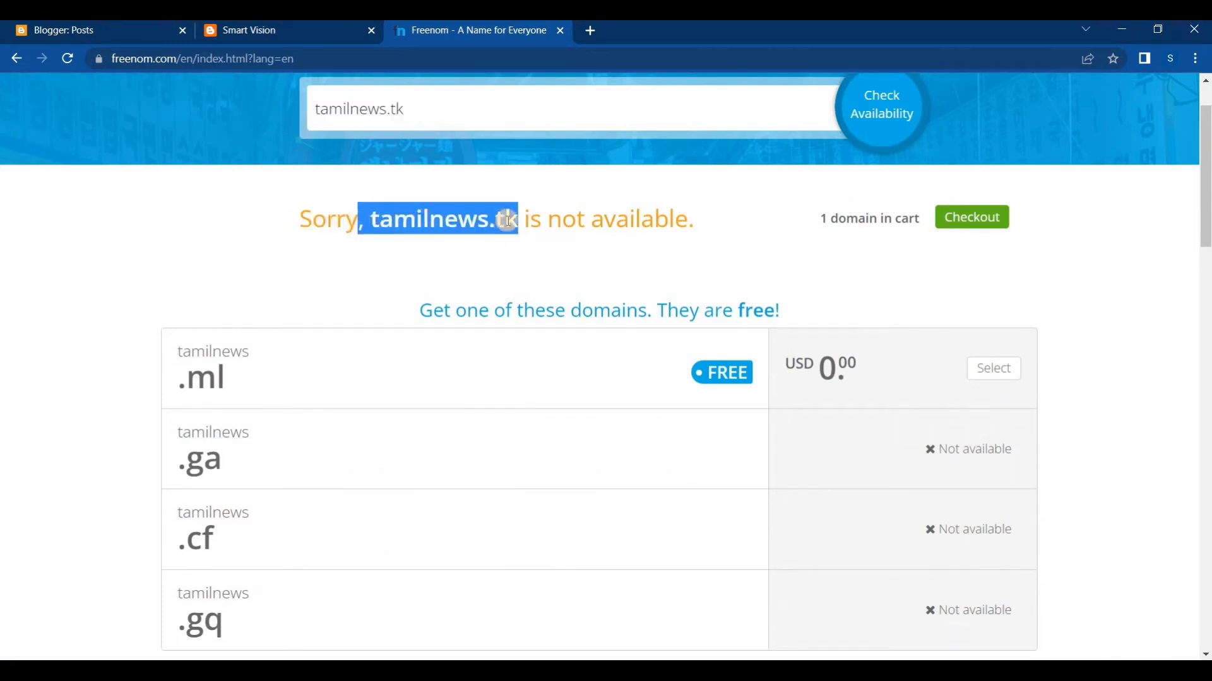
{"action": "left_click_drag", "start_coordinate": [694, 221], "coordinate": [525, 216]}
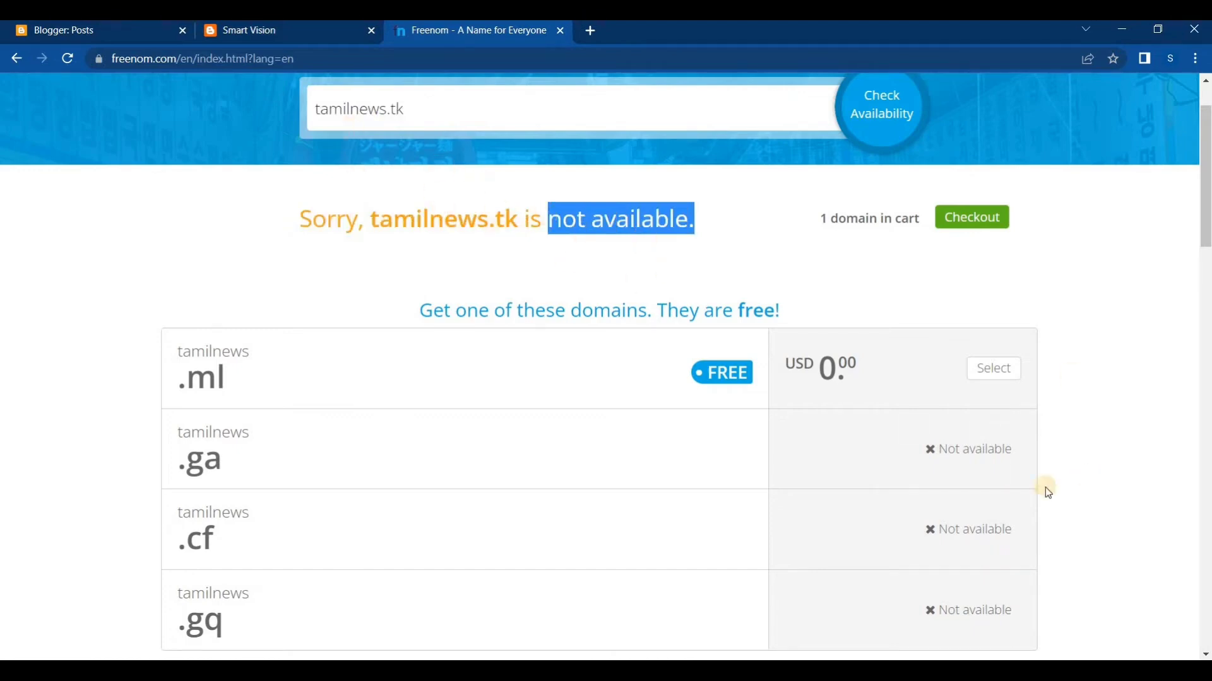
{"action": "left_click_drag", "start_coordinate": [933, 449], "coordinate": [938, 449]}
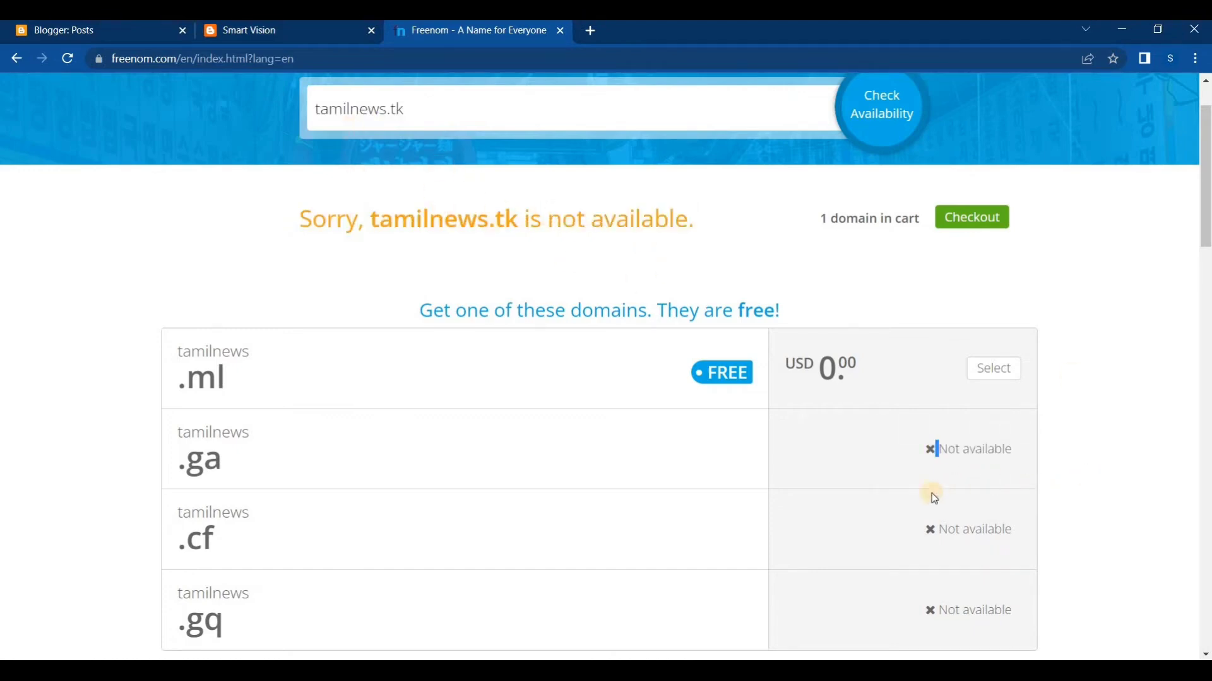
{"action": "scroll", "coordinate": [911, 513], "scroll_direction": "down", "scroll_amount": 3}
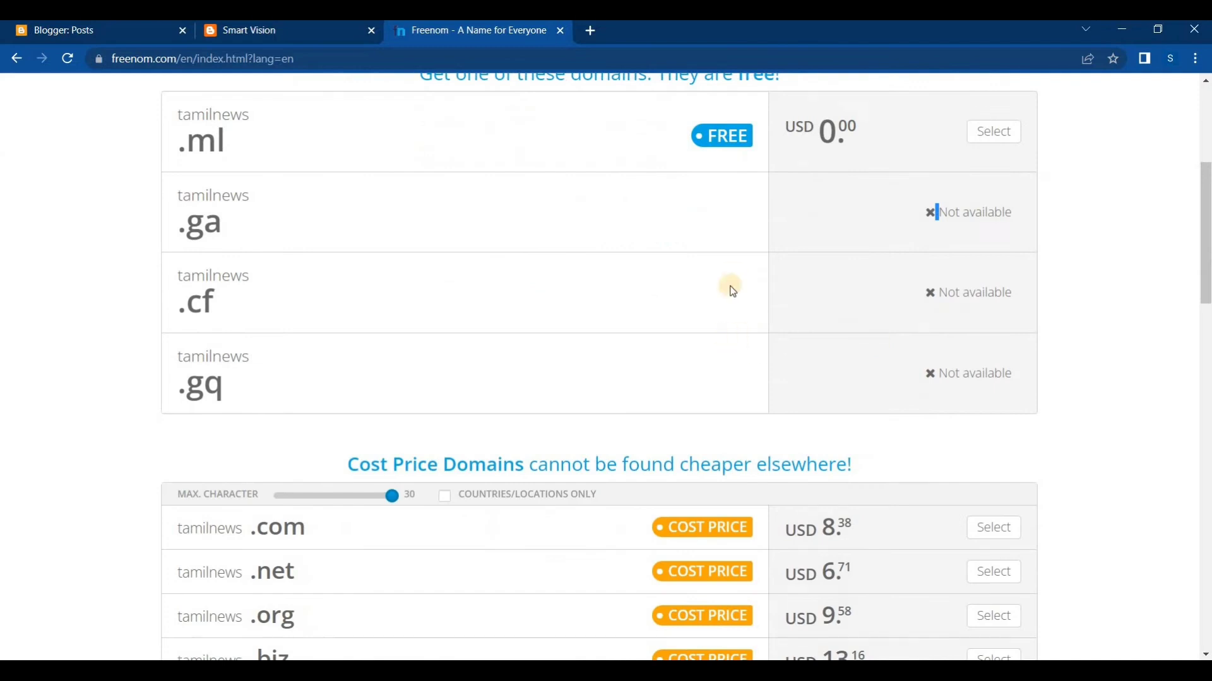
{"action": "scroll", "coordinate": [631, 300], "scroll_direction": "up", "scroll_amount": 5}
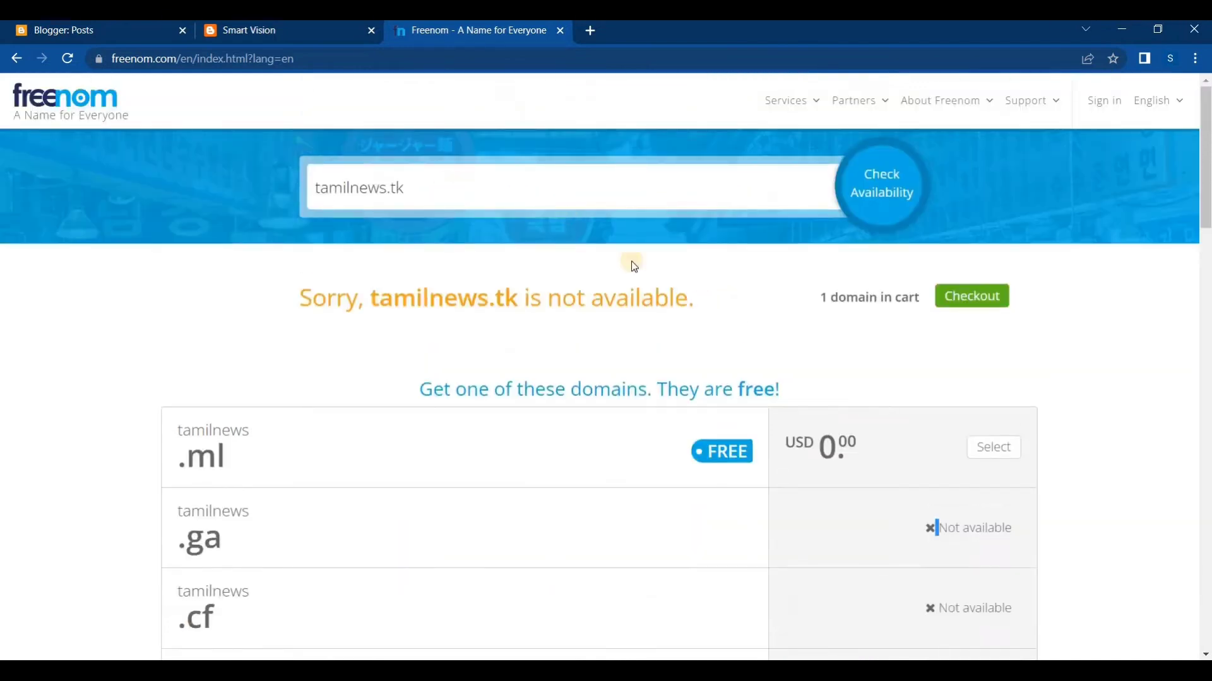
{"action": "left_click_drag", "start_coordinate": [696, 308], "coordinate": [244, 285]}
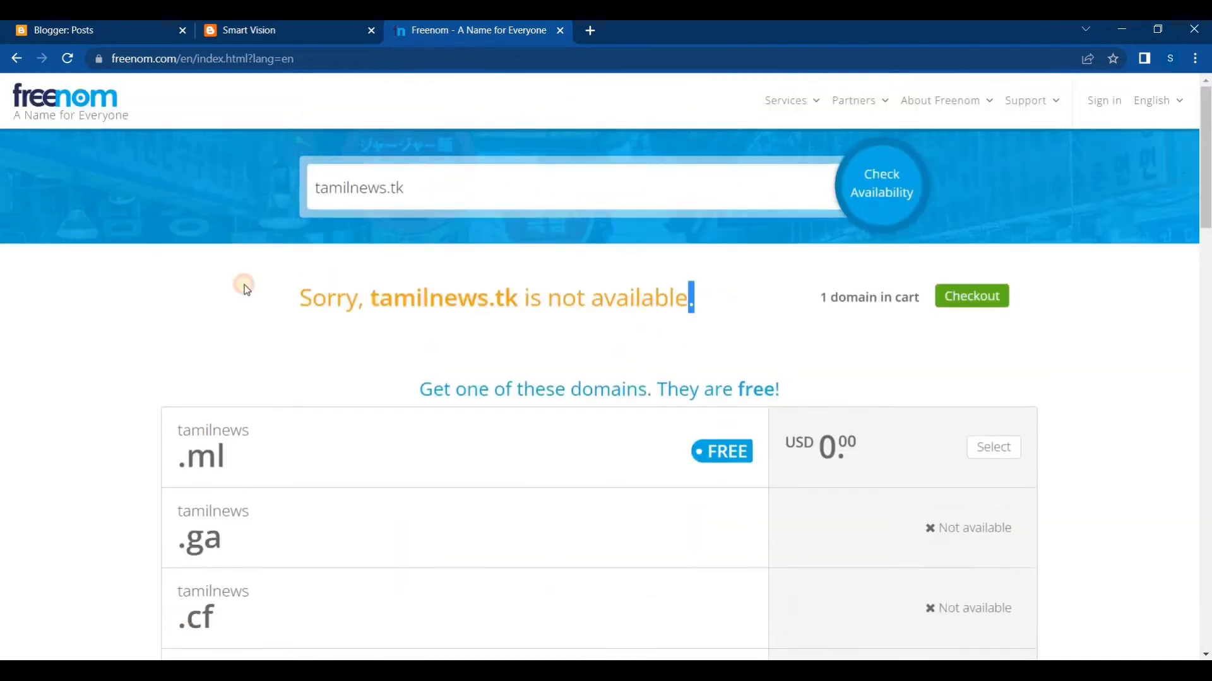
Replace the domain search text with smartvisionsvn.tk and check its availability
{"action": "left_click", "coordinate": [467, 179]}
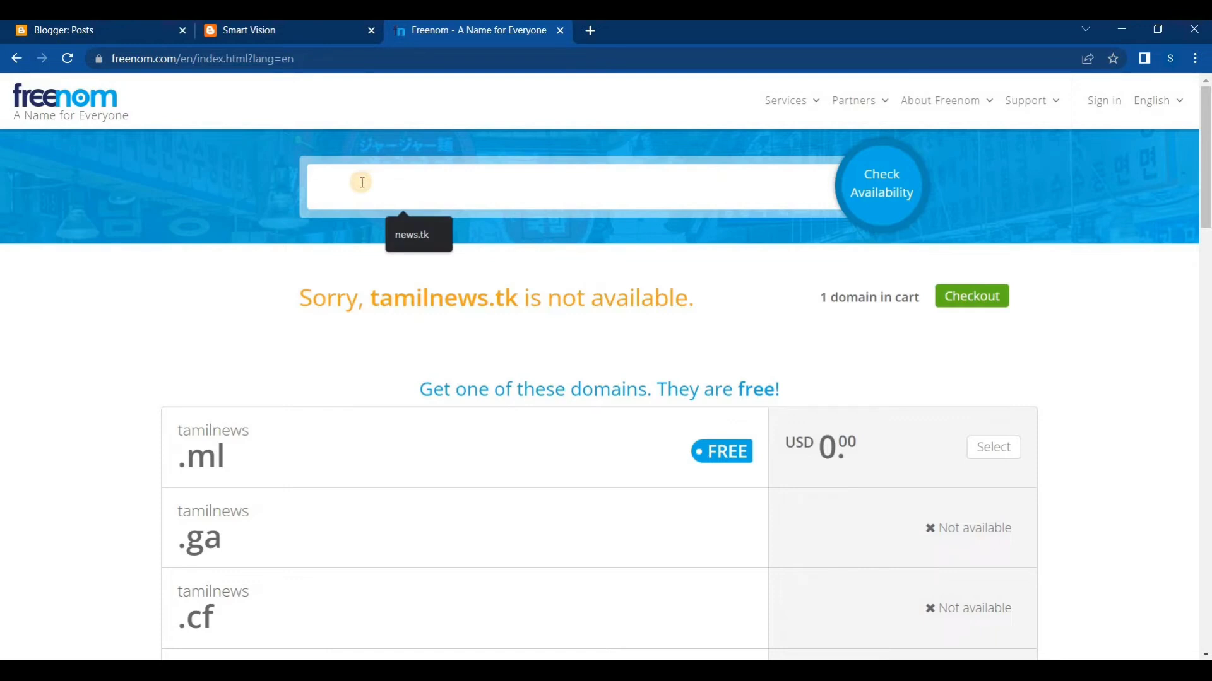
{"action": "type", "text": "smartvisionsvn.tk"}
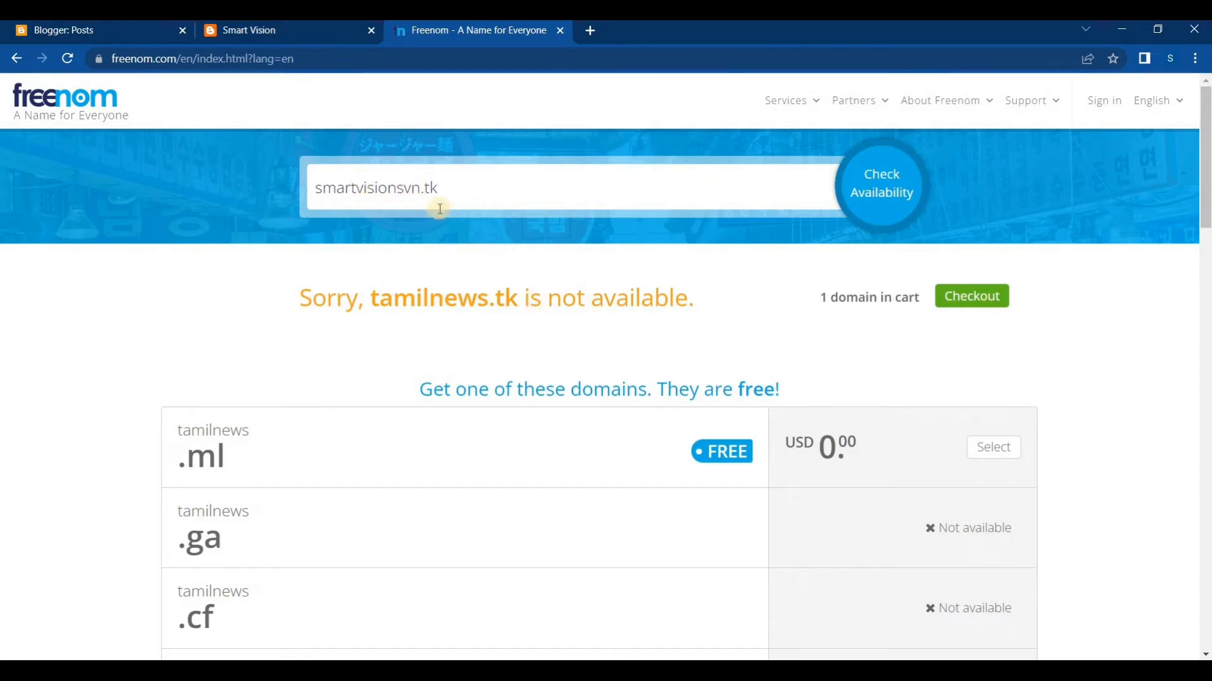
{"action": "left_click", "coordinate": [419, 191]}
{"action": "type", "text": "45"}
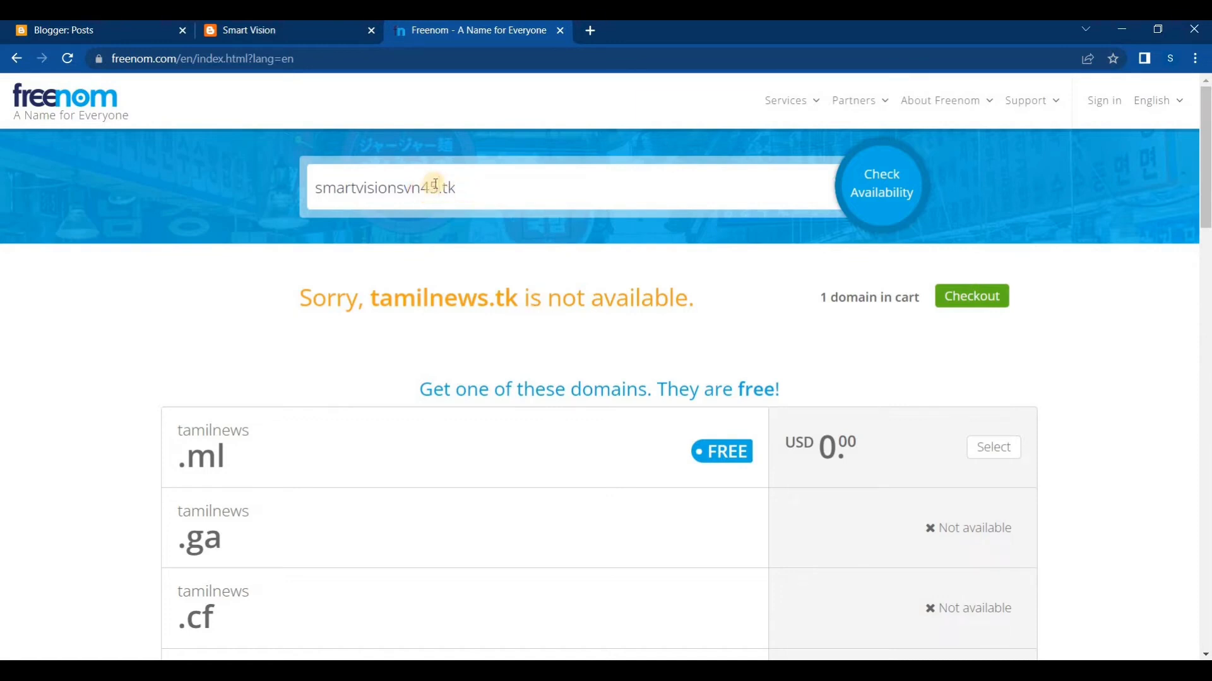
{"action": "key", "text": "BackSpace"}
{"action": "left_click", "coordinate": [885, 184]}
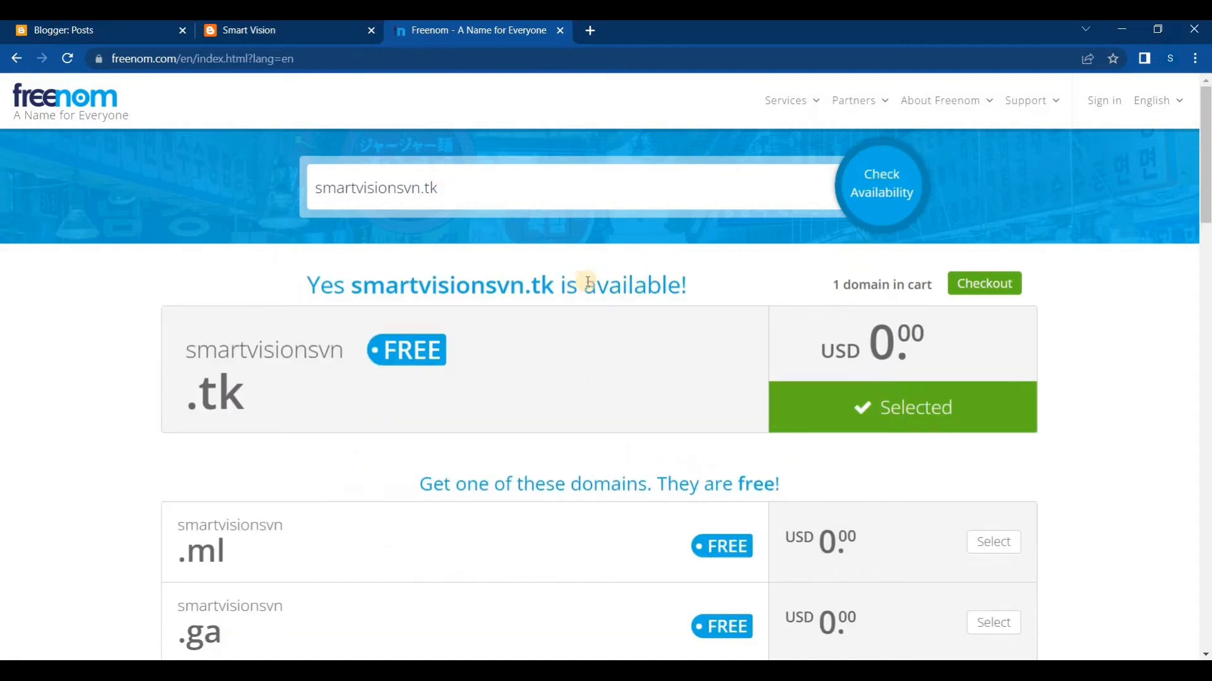
Clear the domain search text, then examine the smartvisionsvn.tk availability message and the other free endings offered
{"action": "left_click", "coordinate": [368, 180]}
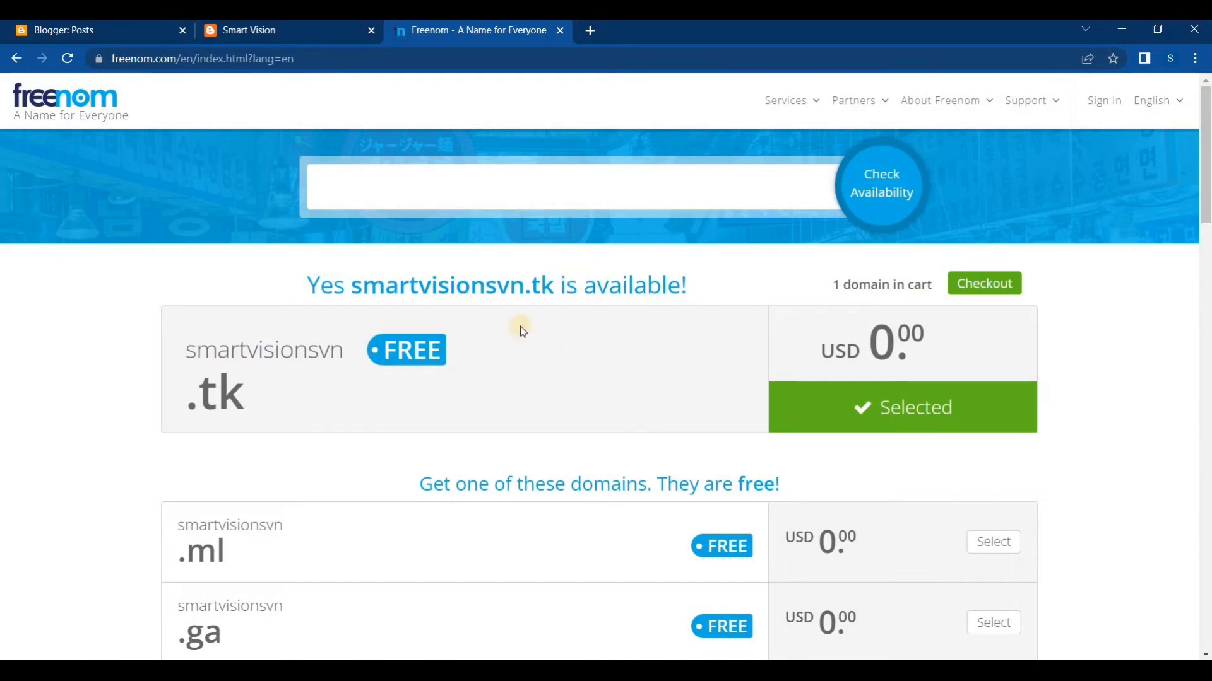
{"action": "scroll", "coordinate": [227, 425], "scroll_direction": "down", "scroll_amount": 3}
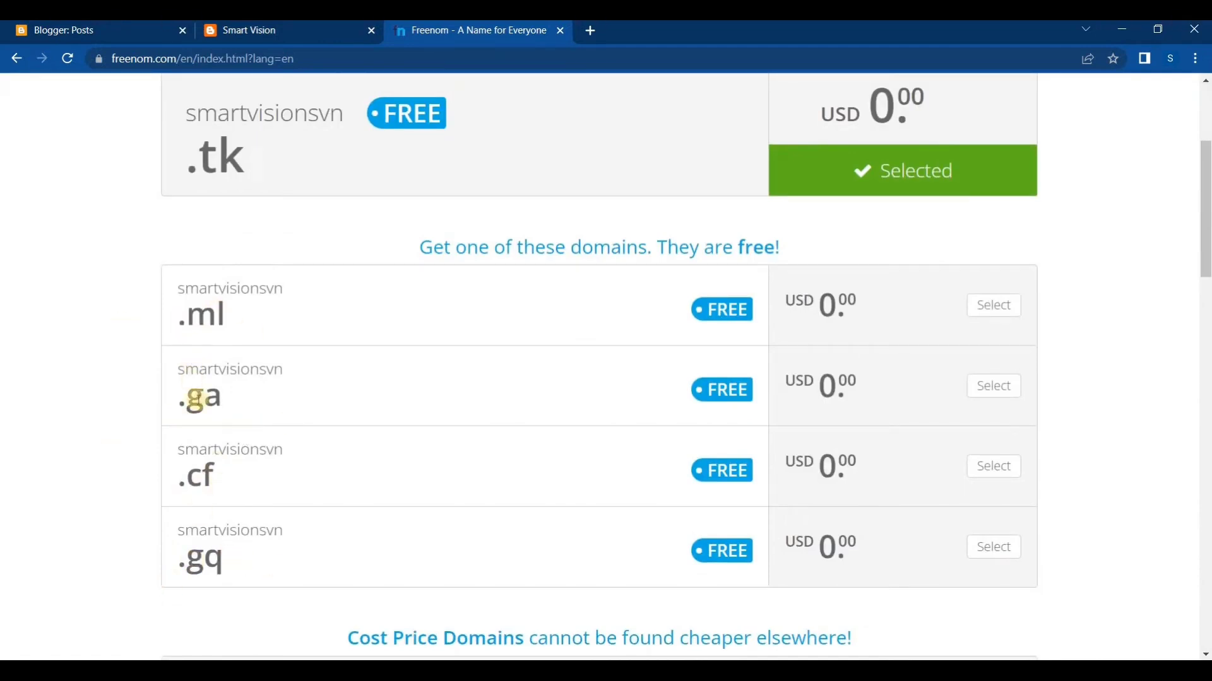
{"action": "scroll", "coordinate": [195, 401], "scroll_direction": "up", "scroll_amount": 3}
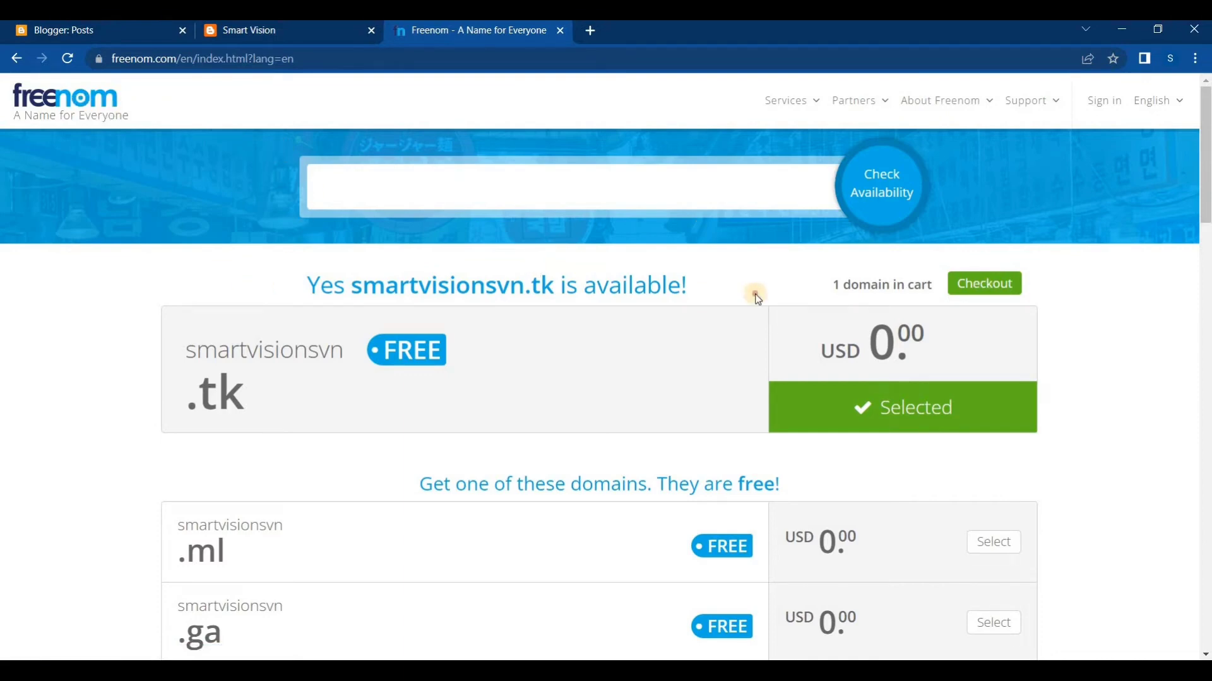
{"action": "left_click_drag", "start_coordinate": [754, 292], "coordinate": [470, 285]}
{"action": "left_click_drag", "start_coordinate": [259, 276], "coordinate": [254, 271]}
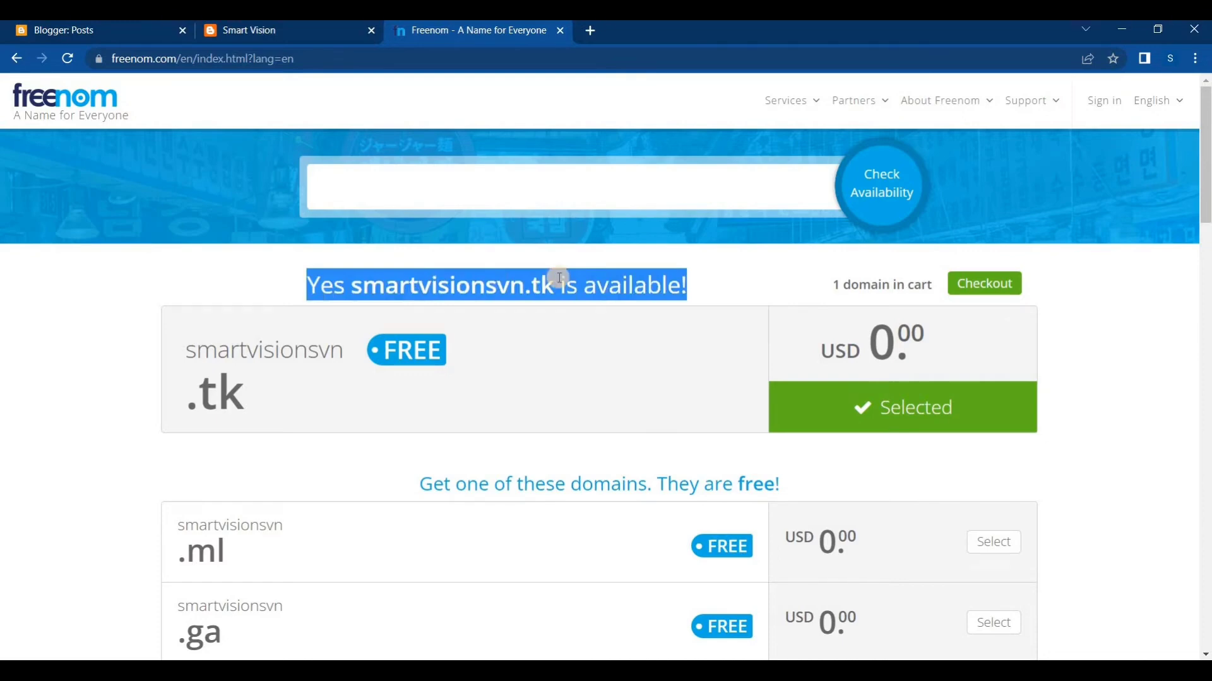
{"action": "left_click", "coordinate": [703, 294]}
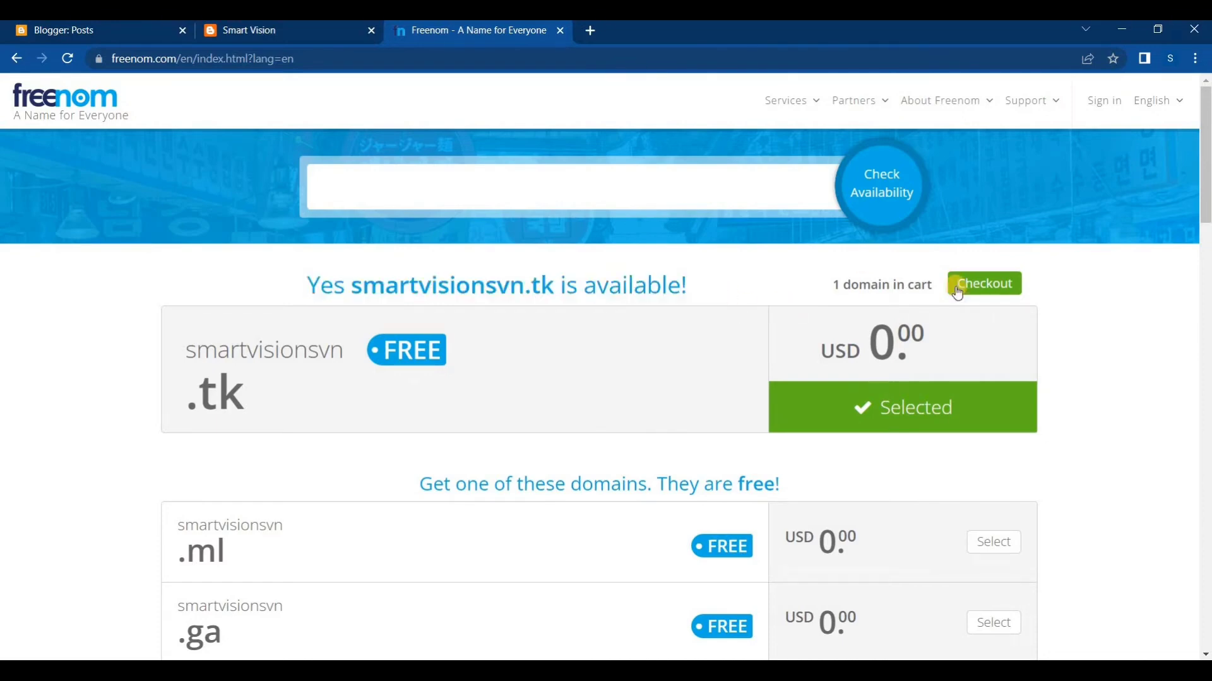
Check out smartvisionsvn.tk with the period set to 12 Months @ FREE and continue to the order review
{"action": "left_click", "coordinate": [993, 289]}
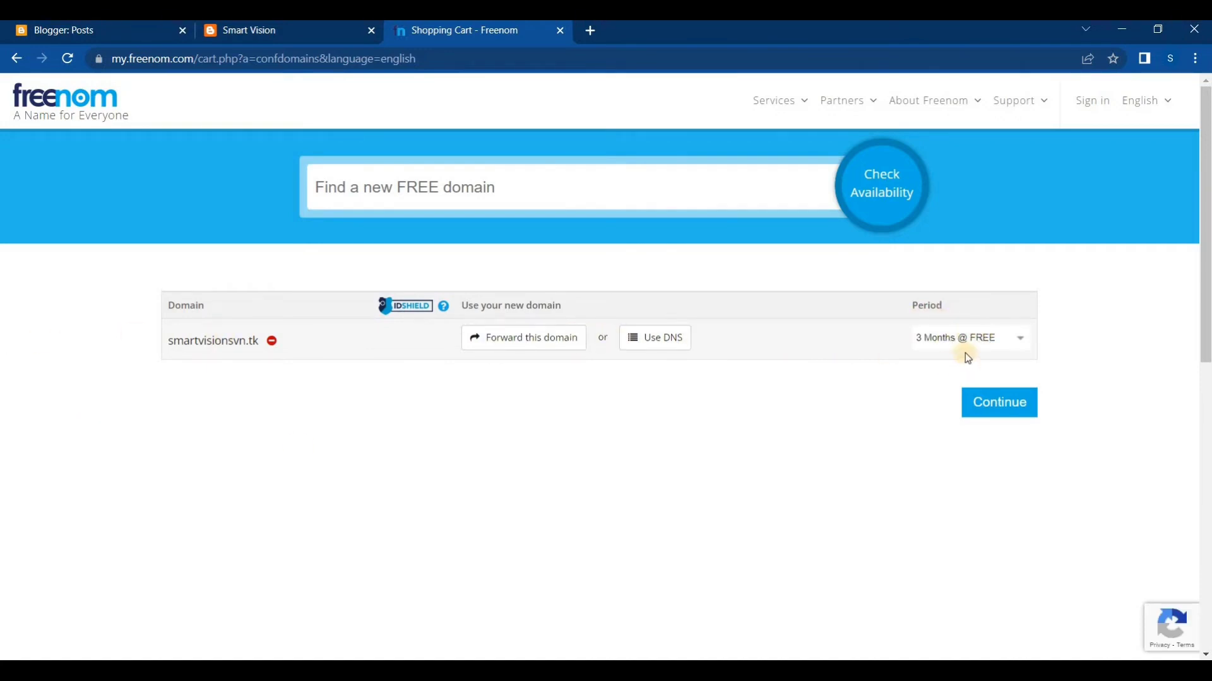
{"action": "left_click", "coordinate": [1020, 339]}
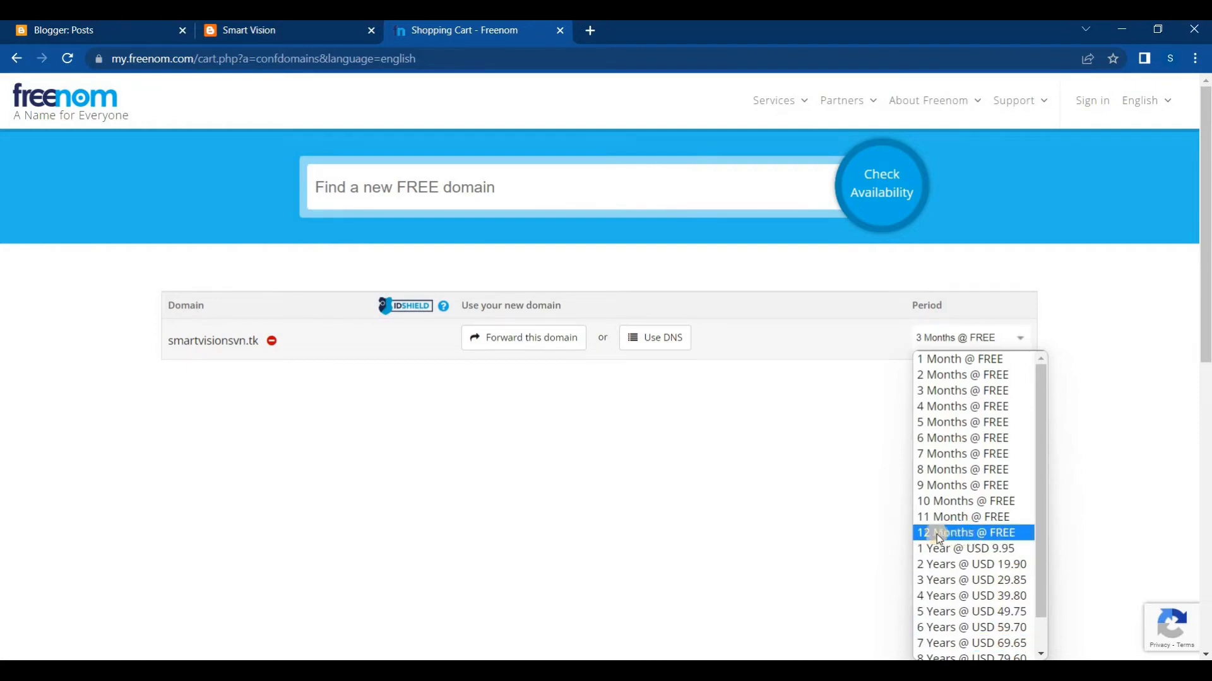
{"action": "left_click", "coordinate": [970, 534]}
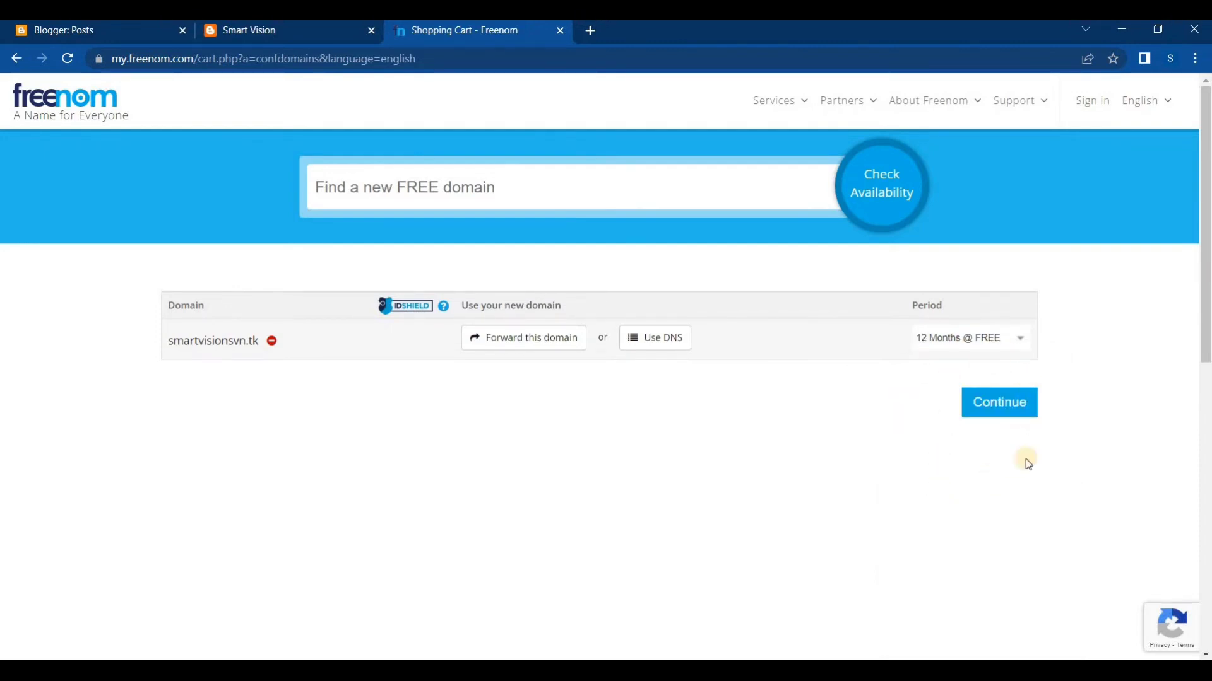
{"action": "left_click", "coordinate": [983, 414]}
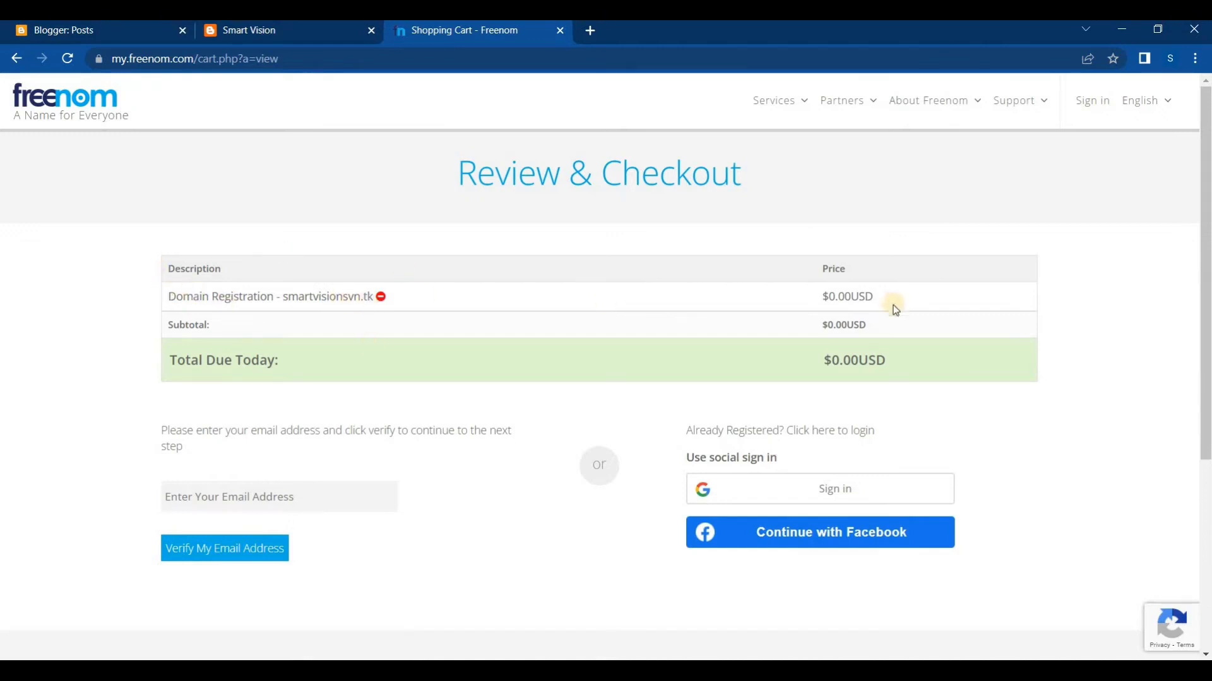
Highlight the total due today and the domain name in the order summary
{"action": "mouse_move", "coordinate": [887, 361]}
{"action": "left_mouse_down"}
{"action": "mouse_move", "coordinate": [825, 324]}
{"action": "mouse_move", "coordinate": [819, 281]}
{"action": "mouse_move", "coordinate": [864, 361]}
{"action": "mouse_move", "coordinate": [825, 357]}
{"action": "mouse_move", "coordinate": [873, 359]}
{"action": "mouse_move", "coordinate": [822, 365]}
{"action": "mouse_move", "coordinate": [900, 365]}
{"action": "left_mouse_up"}
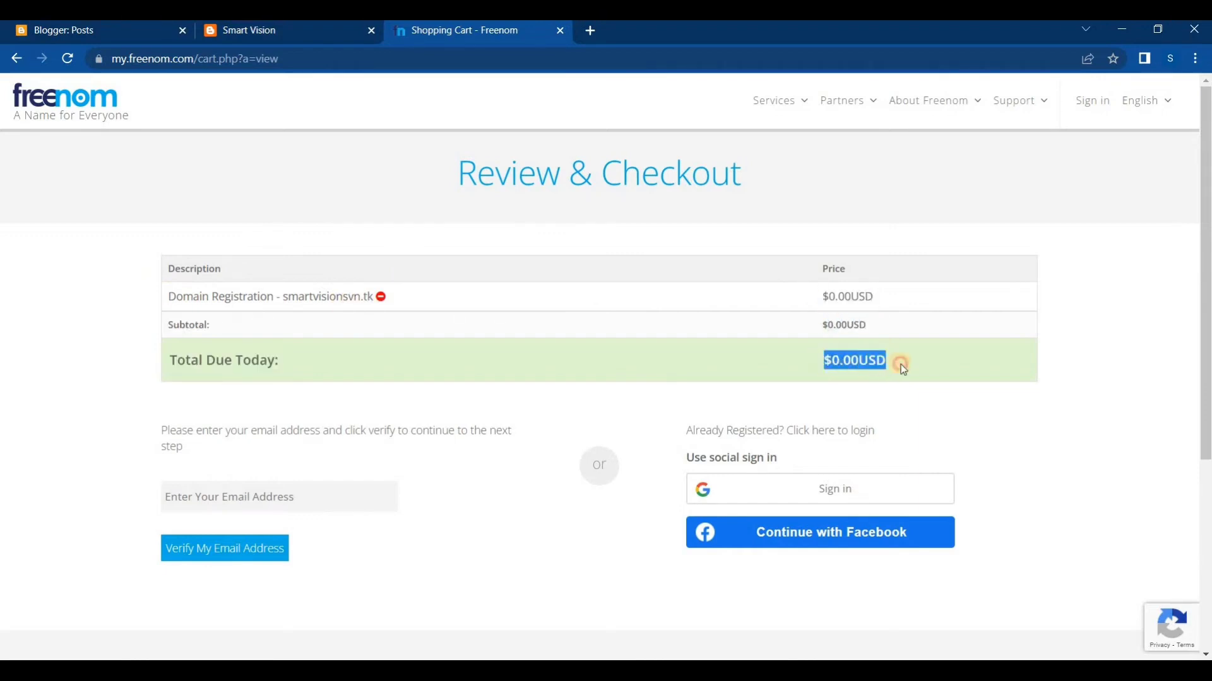
{"action": "left_click", "coordinate": [852, 363]}
{"action": "left_click_drag", "start_coordinate": [899, 362], "coordinate": [752, 362]}
{"action": "left_click_drag", "start_coordinate": [280, 296], "coordinate": [366, 297]}
{"action": "left_click", "coordinate": [349, 297]}
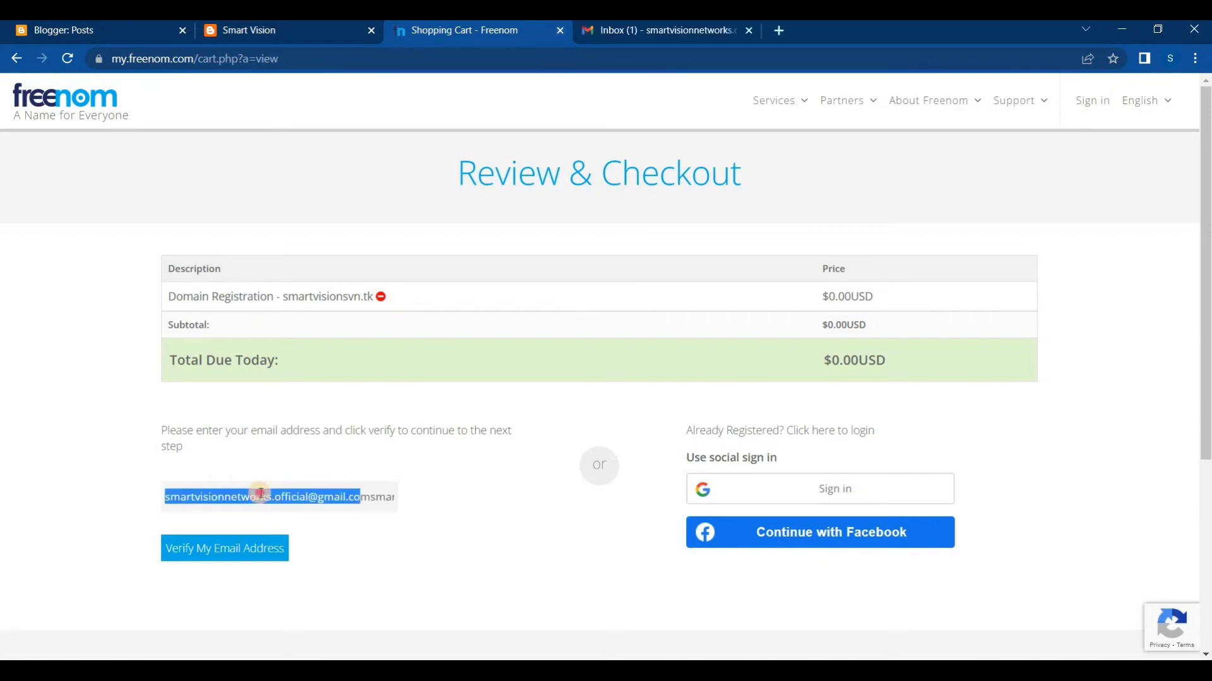
Fill in the customer's email address for the order and request its verification
{"action": "left_click", "coordinate": [293, 497]}
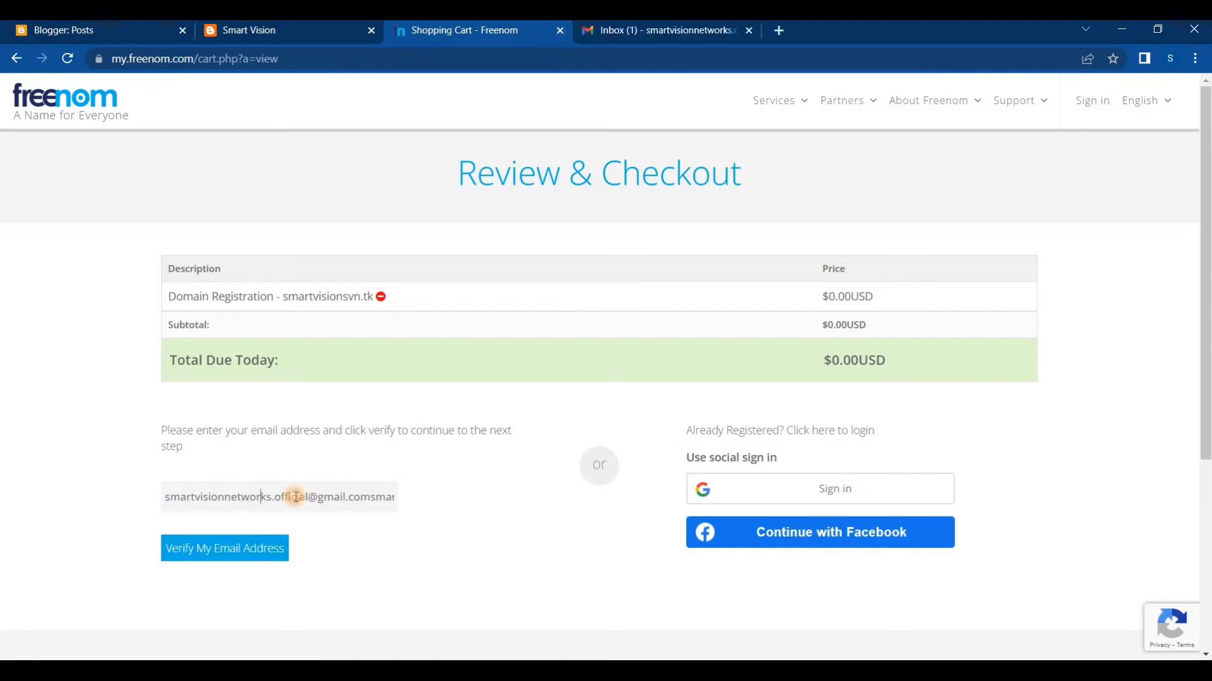
{"action": "triple_click", "coordinate": [295, 497]}
{"action": "key", "text": "ctrl+v"}
{"action": "left_click", "coordinate": [262, 558]}
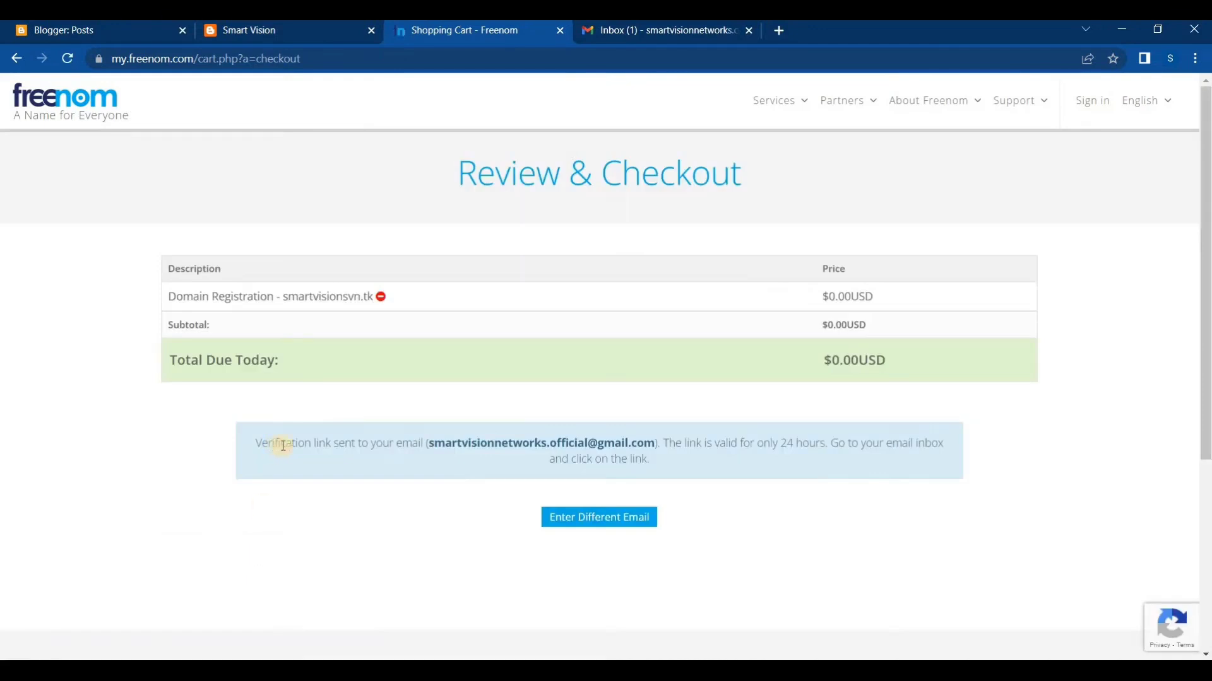
Highlight the email address in the verification link notice
{"action": "left_click_drag", "start_coordinate": [431, 444], "coordinate": [655, 445]}
{"action": "left_click_drag", "start_coordinate": [655, 444], "coordinate": [431, 436]}
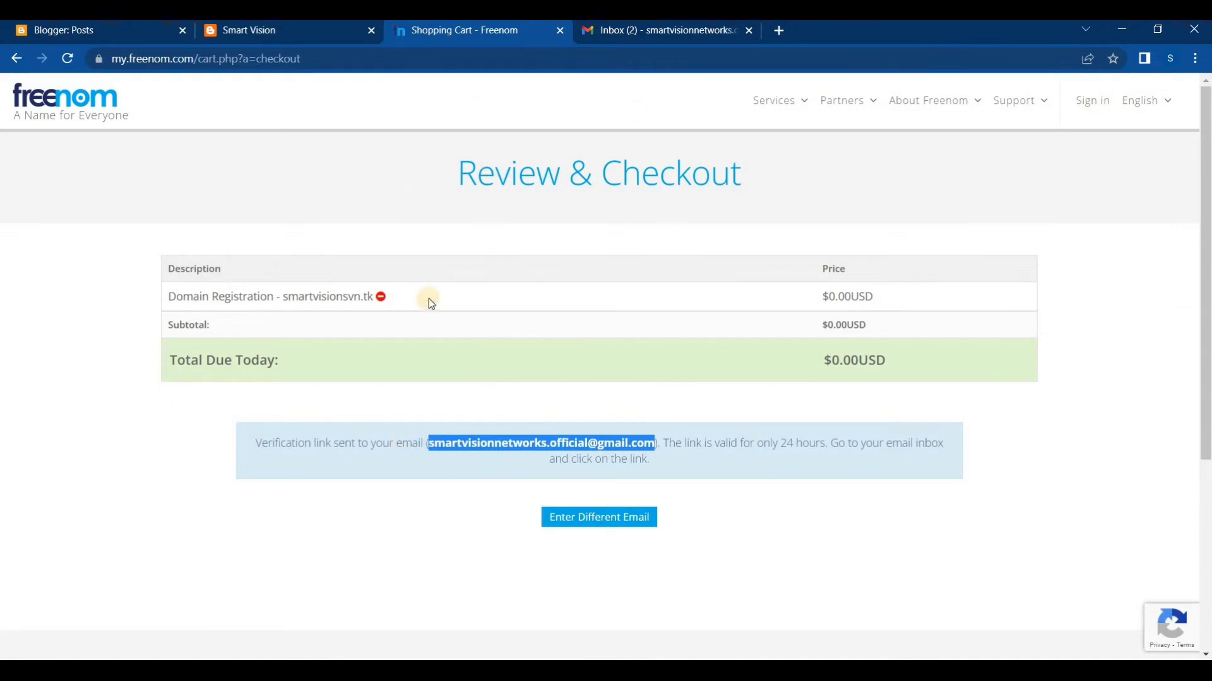
{"action": "left_click", "coordinate": [577, 239]}
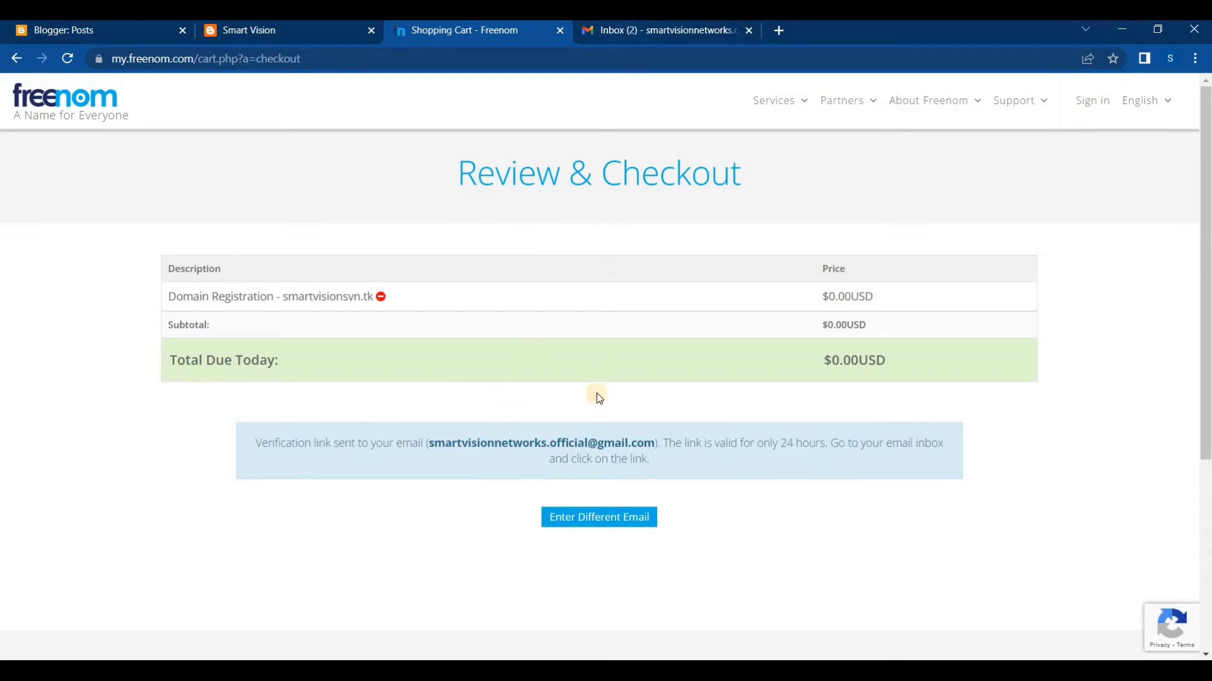
Switch to Gmail, open the confirmation link from the Freenom Email Verification message in a new tab, and go to that tab
{"action": "left_click", "coordinate": [667, 40]}
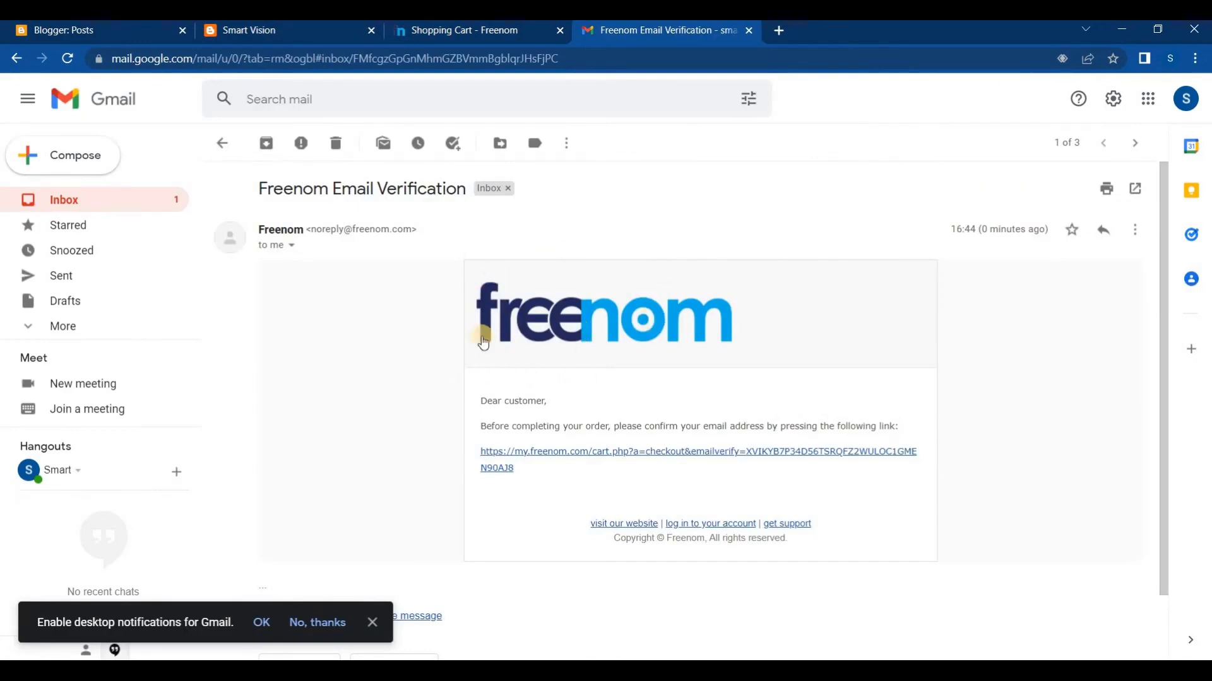
{"action": "scroll", "coordinate": [520, 285], "scroll_direction": "down", "scroll_amount": 1}
{"action": "scroll", "coordinate": [366, 237], "scroll_direction": "up", "scroll_amount": 1}
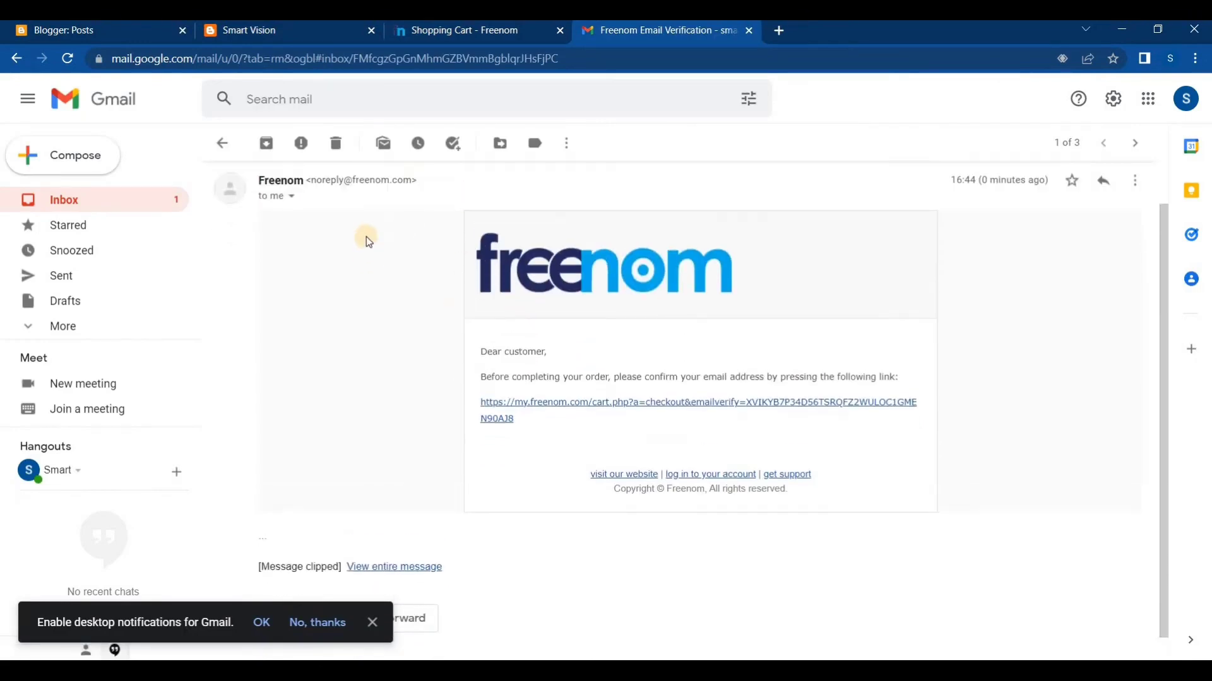
{"action": "scroll", "coordinate": [367, 240], "scroll_direction": "up", "scroll_amount": 1}
{"action": "scroll", "coordinate": [449, 273], "scroll_direction": "down", "scroll_amount": 1}
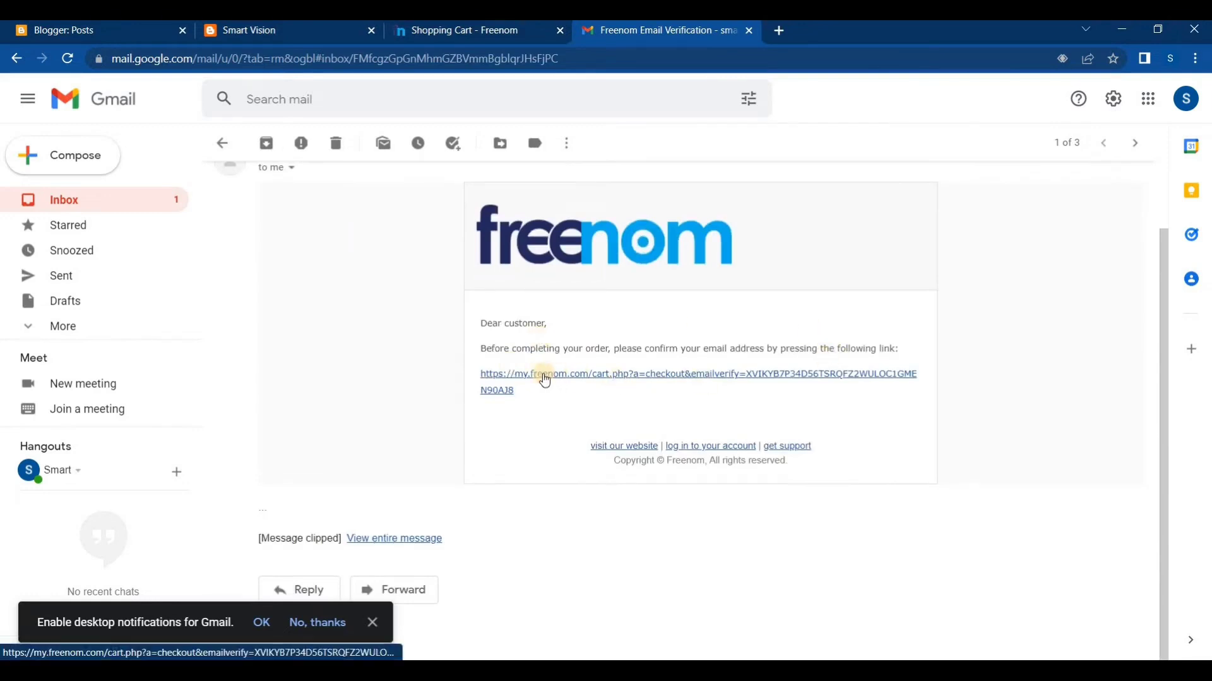
{"action": "right_click", "coordinate": [523, 374]}
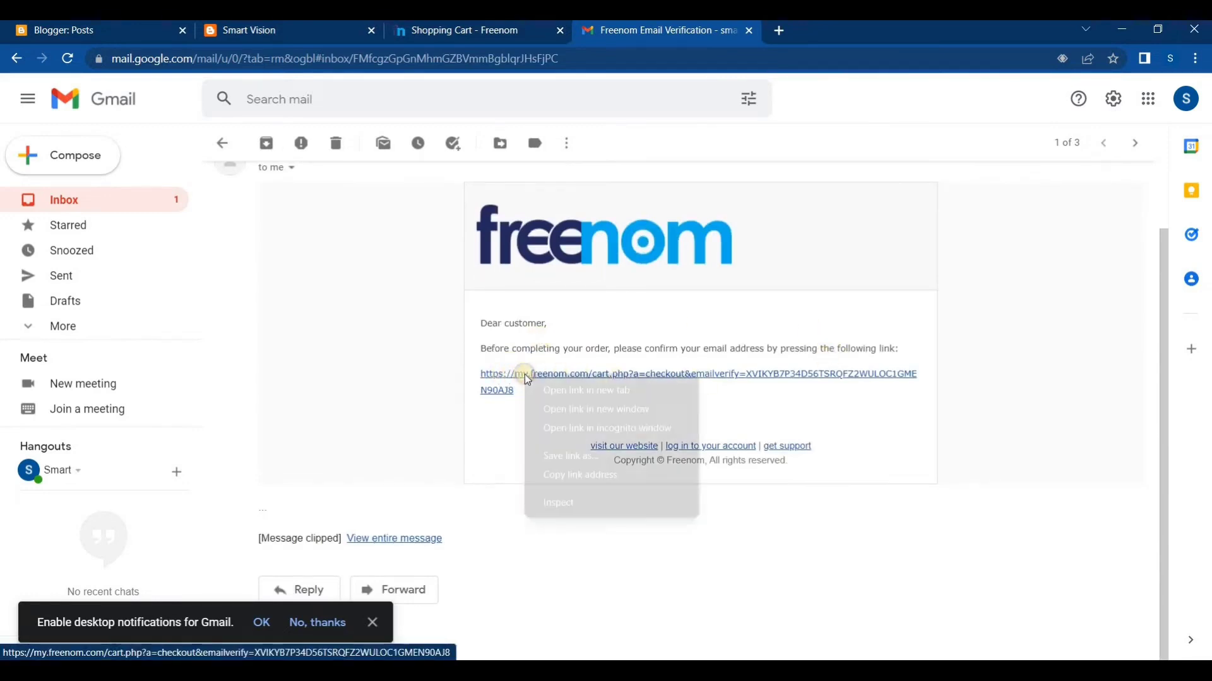
{"action": "left_click", "coordinate": [551, 391]}
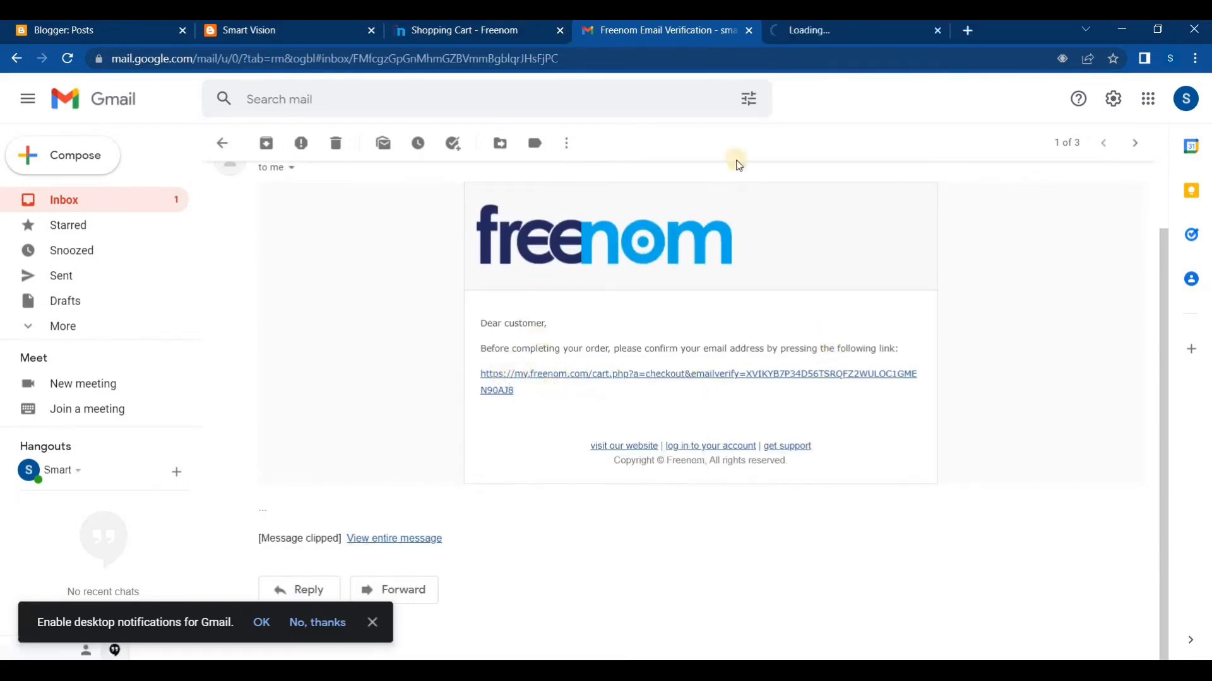
{"action": "left_click", "coordinate": [799, 36]}
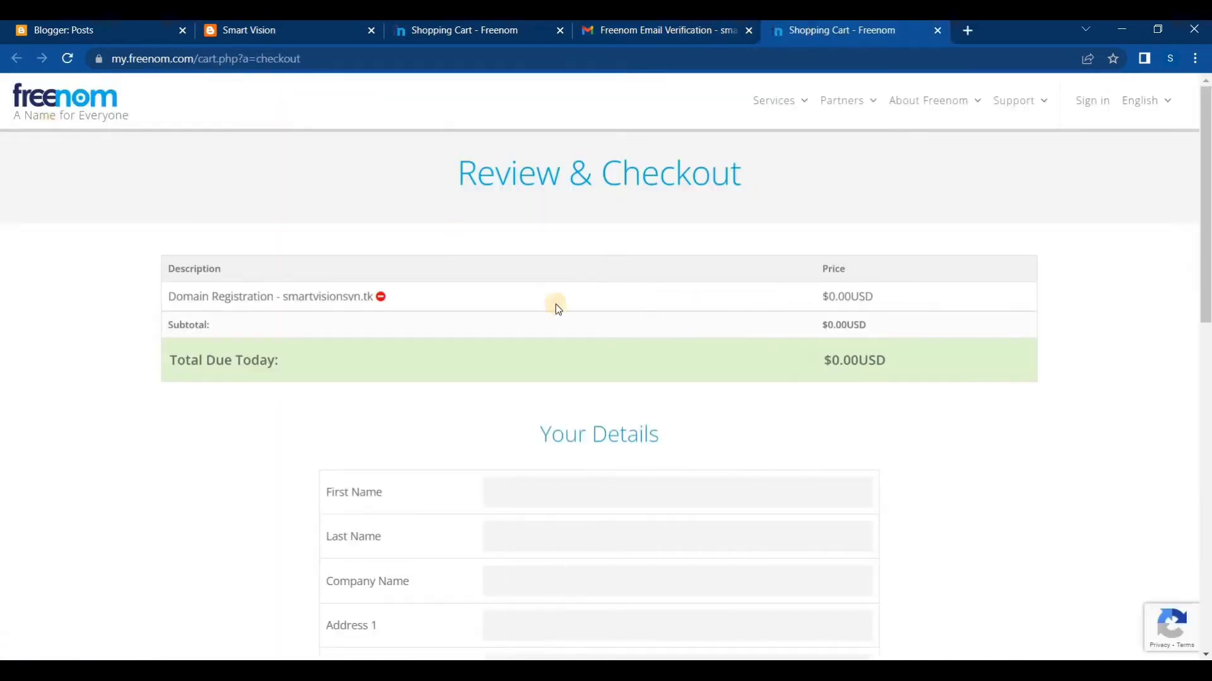
Examine the fields of the Your Details form on the Review & Checkout page
{"action": "scroll", "coordinate": [555, 306], "scroll_direction": "down", "scroll_amount": 1}
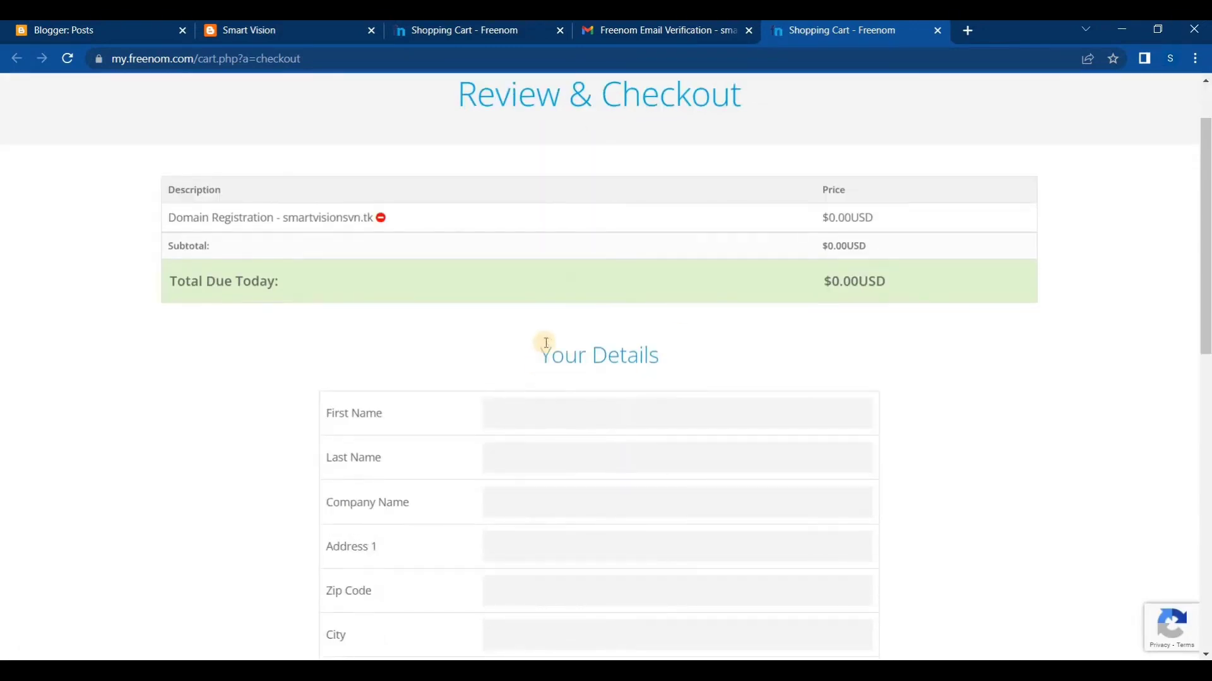
{"action": "scroll", "coordinate": [546, 342], "scroll_direction": "down", "scroll_amount": 1}
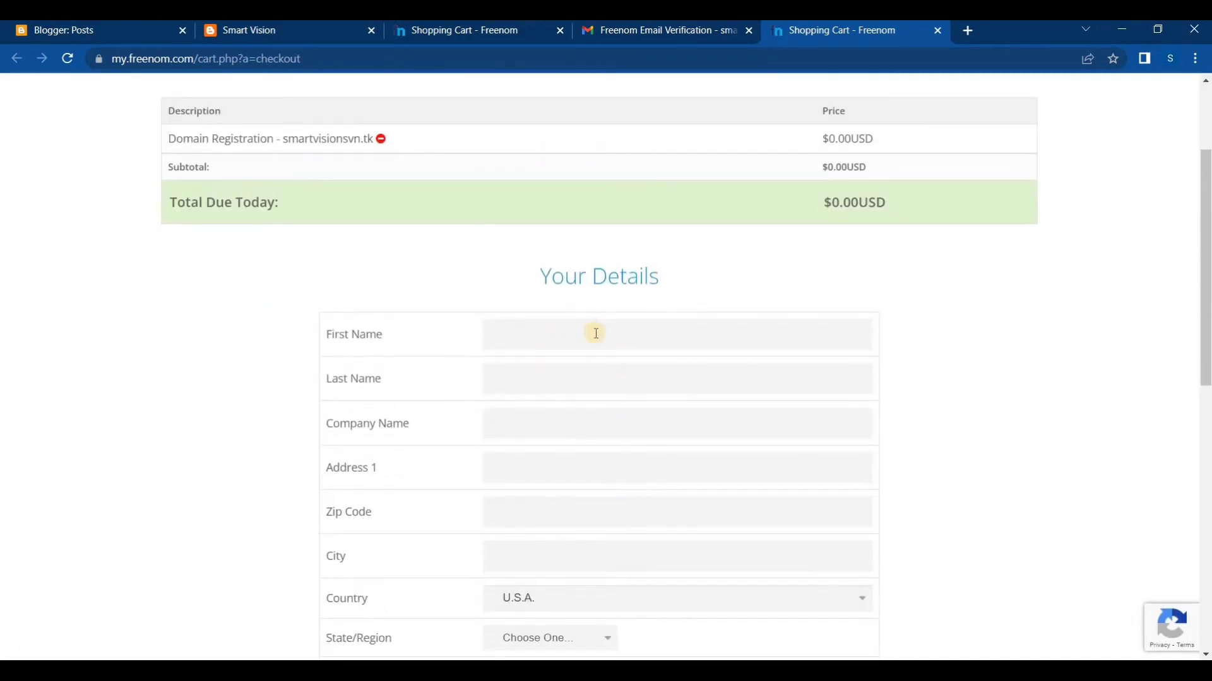
{"action": "scroll", "coordinate": [594, 330], "scroll_direction": "down", "scroll_amount": 1}
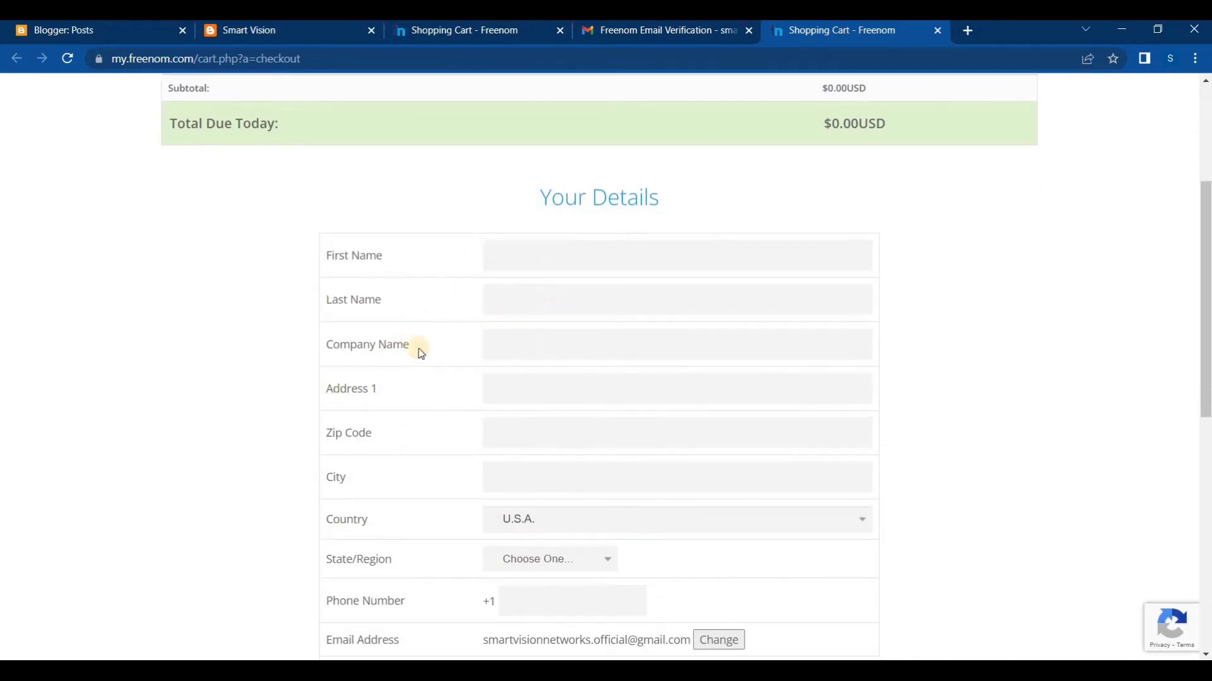
Highlight the Company Name label and review the remaining Your Details fields down to Confirm Password
{"action": "left_click_drag", "start_coordinate": [417, 348], "coordinate": [322, 351]}
{"action": "scroll", "coordinate": [495, 311], "scroll_direction": "down", "scroll_amount": 1}
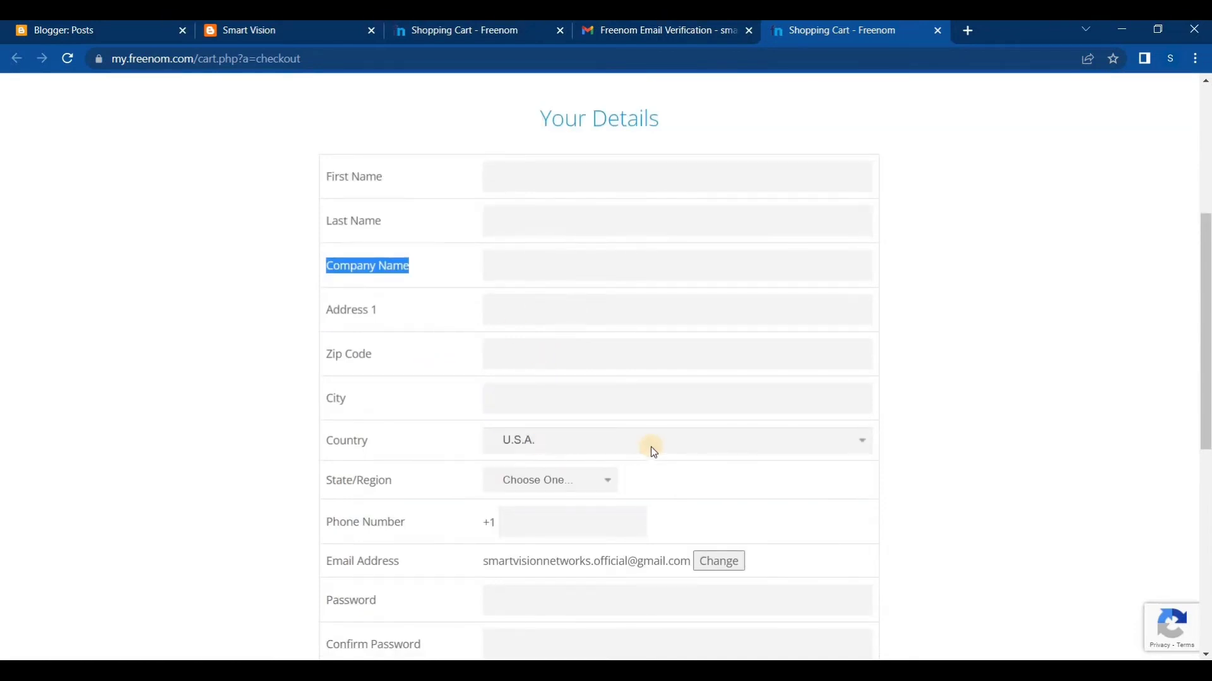
{"action": "scroll", "coordinate": [650, 447], "scroll_direction": "down", "scroll_amount": 2}
{"action": "scroll", "coordinate": [559, 381], "scroll_direction": "down", "scroll_amount": 1}
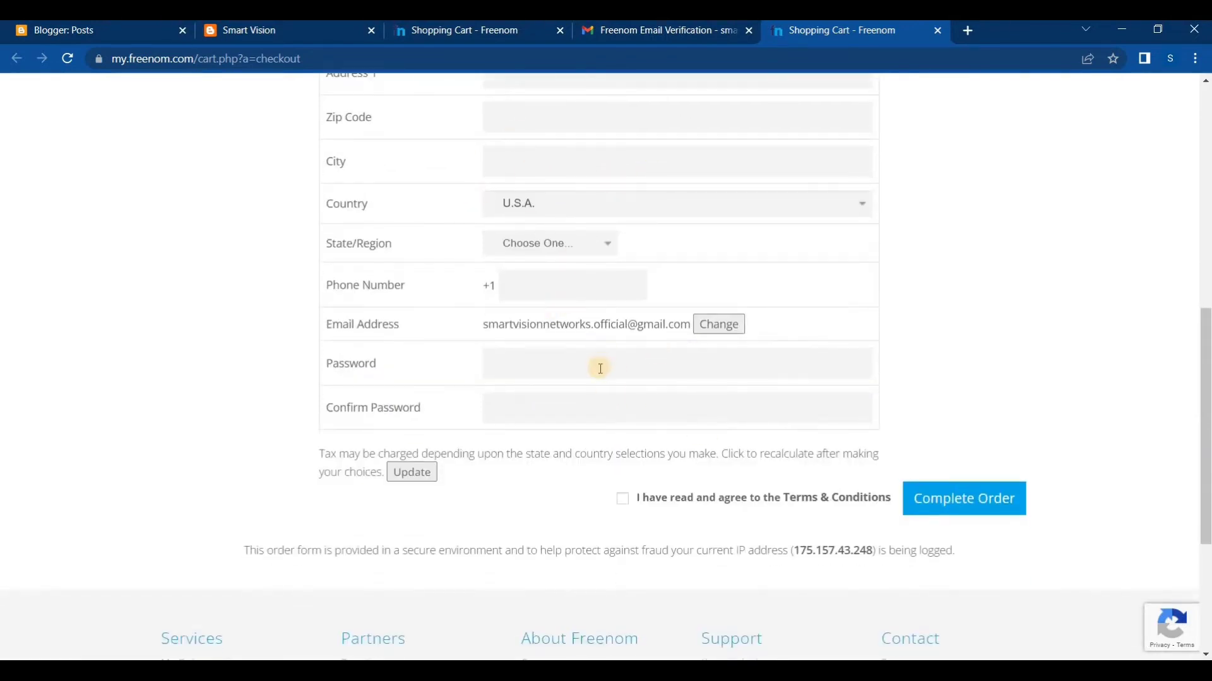
{"action": "scroll", "coordinate": [532, 249], "scroll_direction": "up", "scroll_amount": 2}
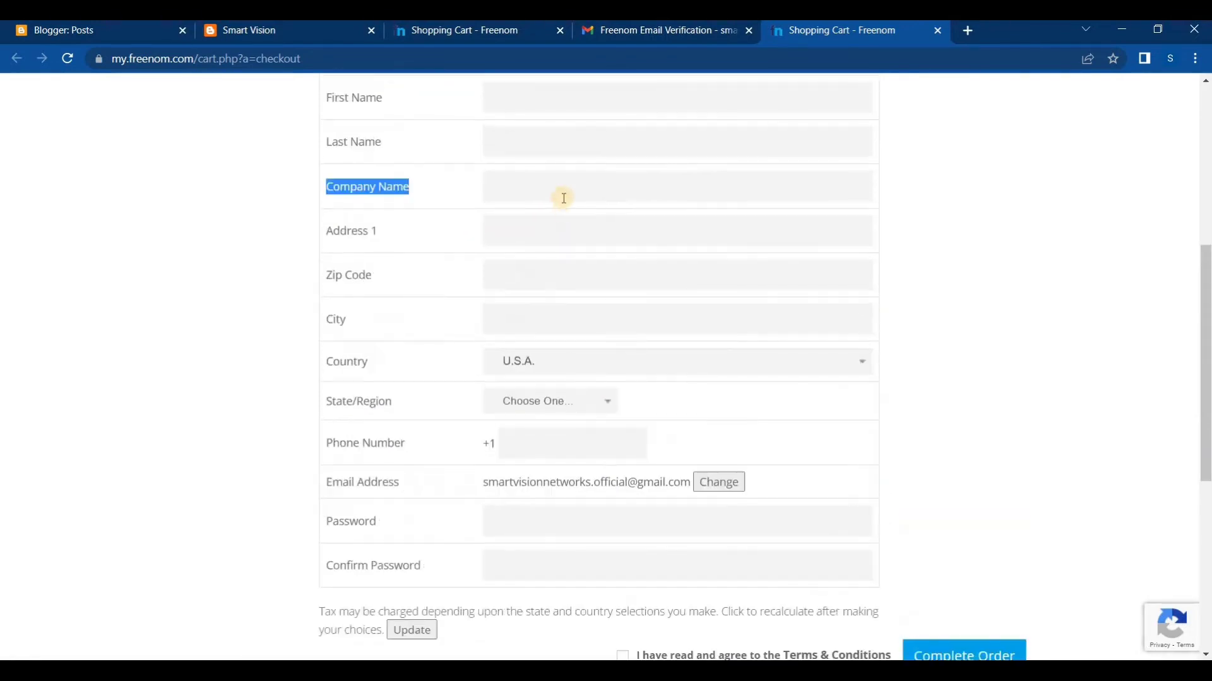
{"action": "scroll", "coordinate": [563, 198], "scroll_direction": "up", "scroll_amount": 2}
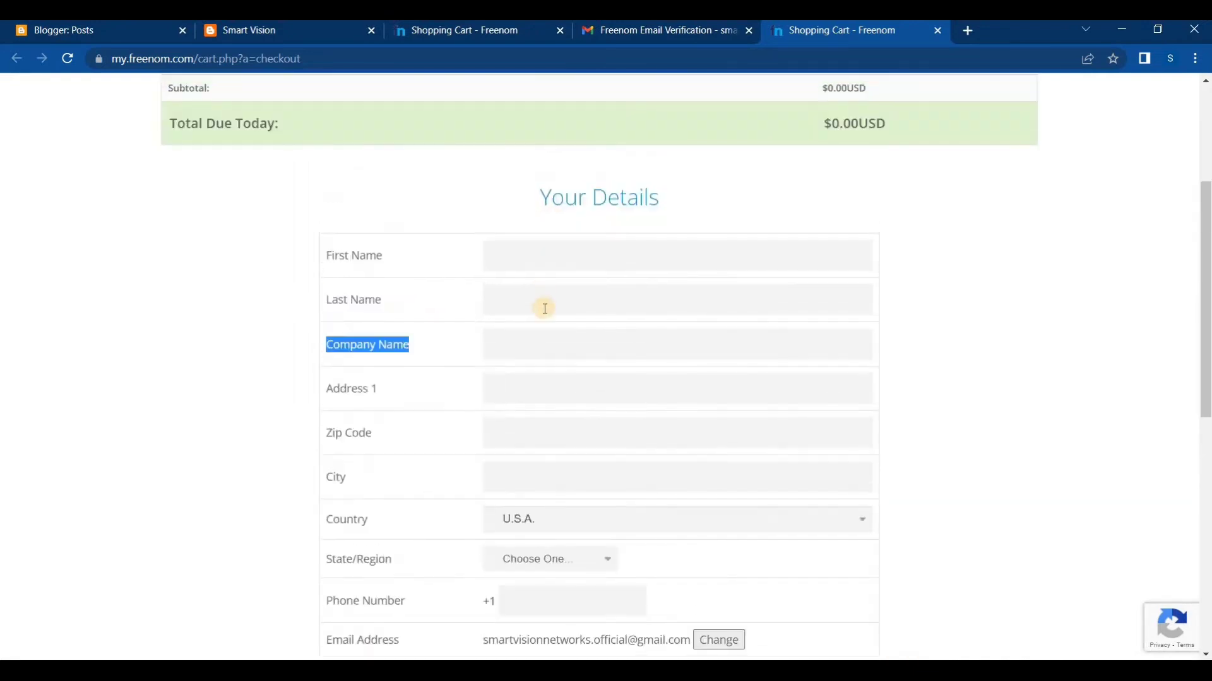
Fill in the customer's first name and last name in the Your Details form
{"action": "left_click", "coordinate": [525, 258]}
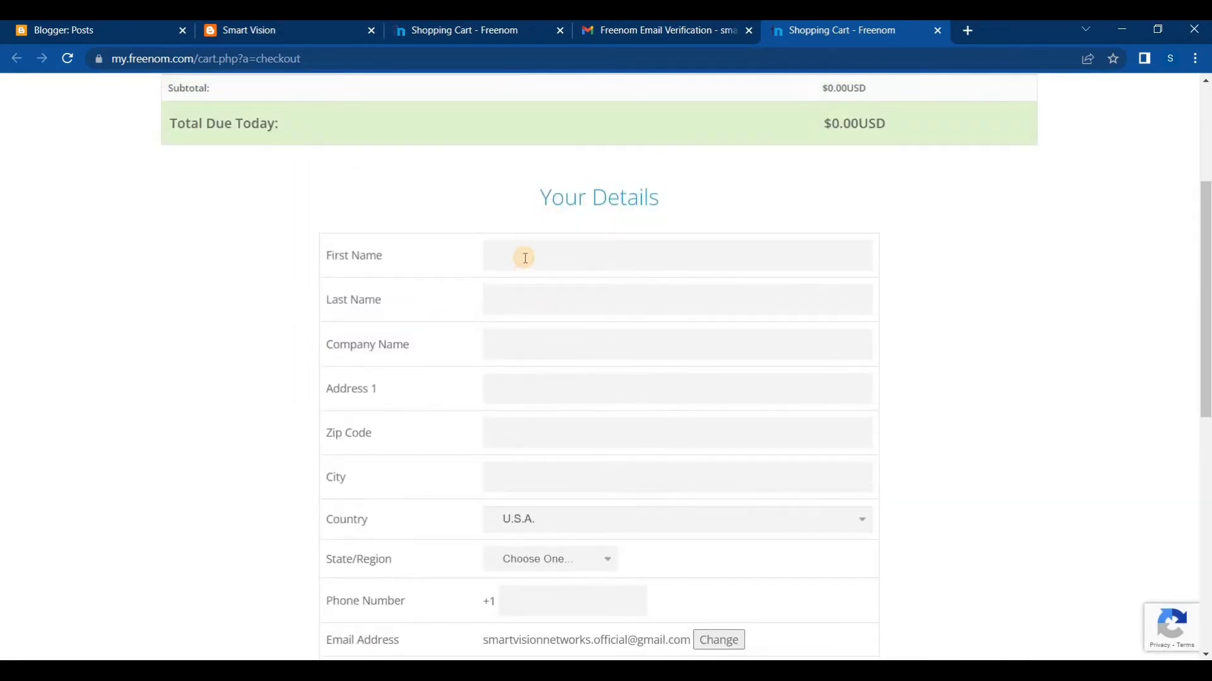
{"action": "type", "text": "Smart"}
{"action": "left_click", "coordinate": [496, 304]}
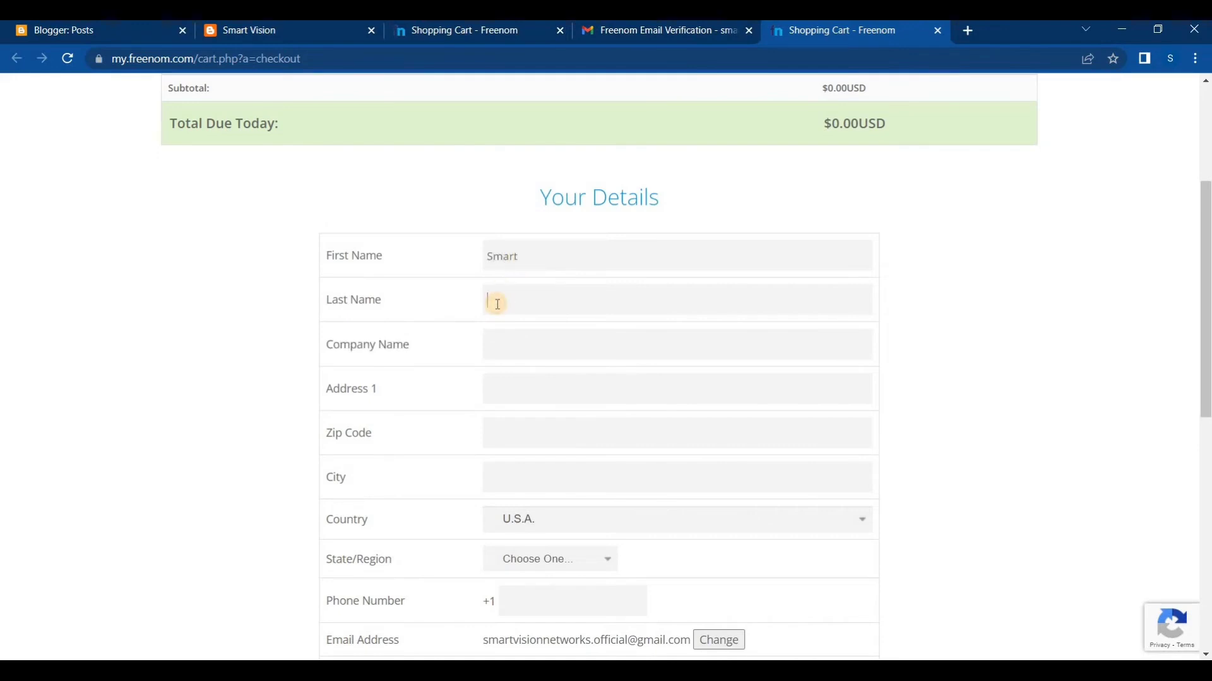
{"action": "type", "text": "Vision"}
{"action": "double_click", "coordinate": [511, 258]}
Enter Smart Vision Networks PVT Ltd. as the company name, with each word capitalized
{"action": "left_click", "coordinate": [518, 343]}
{"action": "type", "text": "Com"}
{"action": "key", "text": "BackSpace"}
{"action": "key", "text": "BackSpace"}
{"action": "type", "text": "SmartVi"}
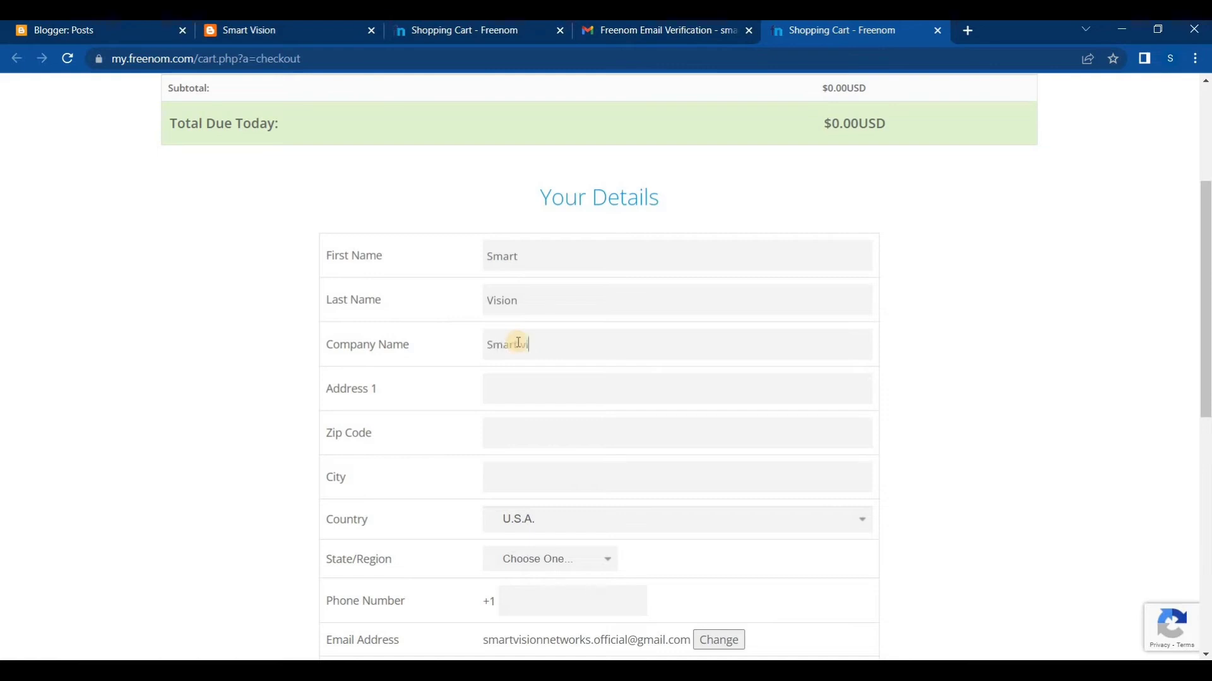
{"action": "type", "text": "sion networks PVT Ltd."}
{"action": "left_click", "coordinate": [562, 346]}
{"action": "key", "text": "BackSpace"}
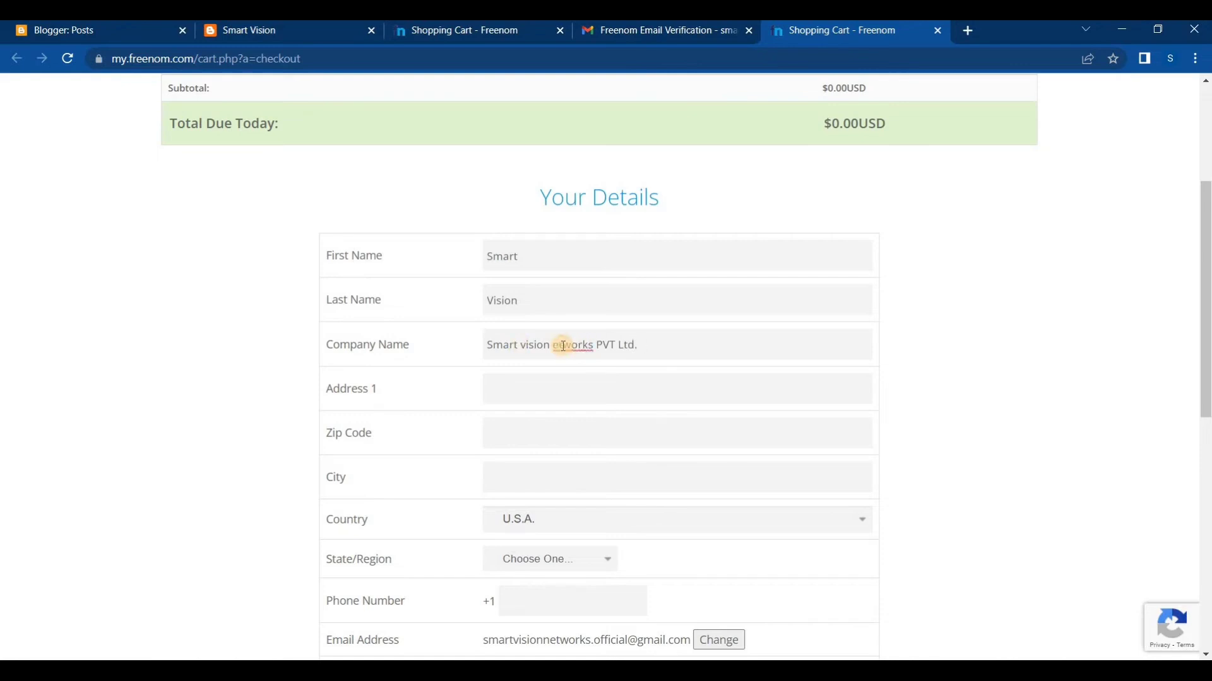
{"action": "type", "text": "N"}
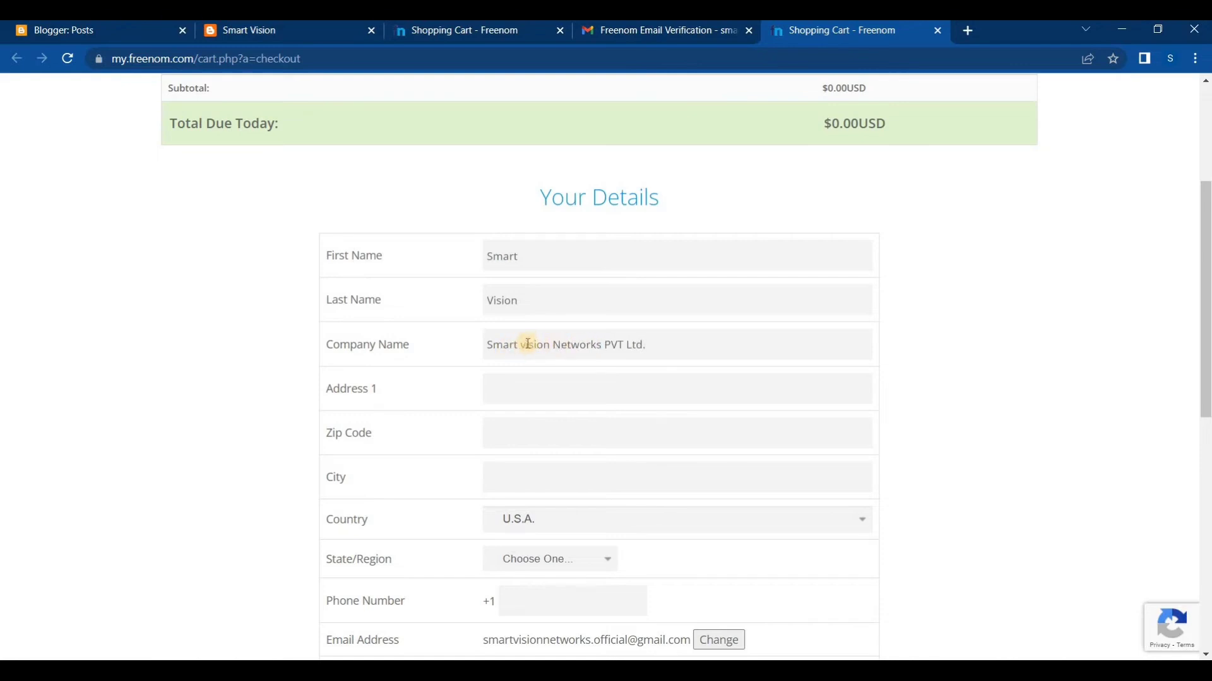
{"action": "left_click", "coordinate": [527, 344]}
{"action": "key", "text": "BackSpace"}
{"action": "type", "text": "V"}
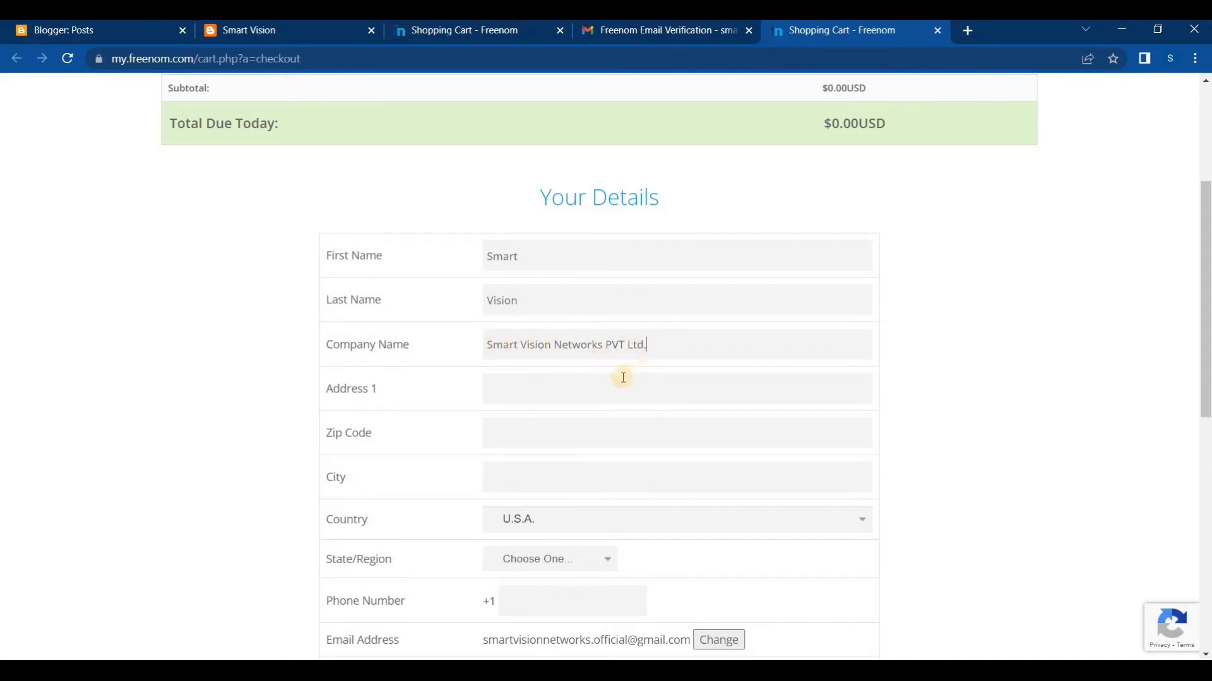
Fill in the customer's street address in the Address 1 field
{"action": "left_click", "coordinate": [520, 392]}
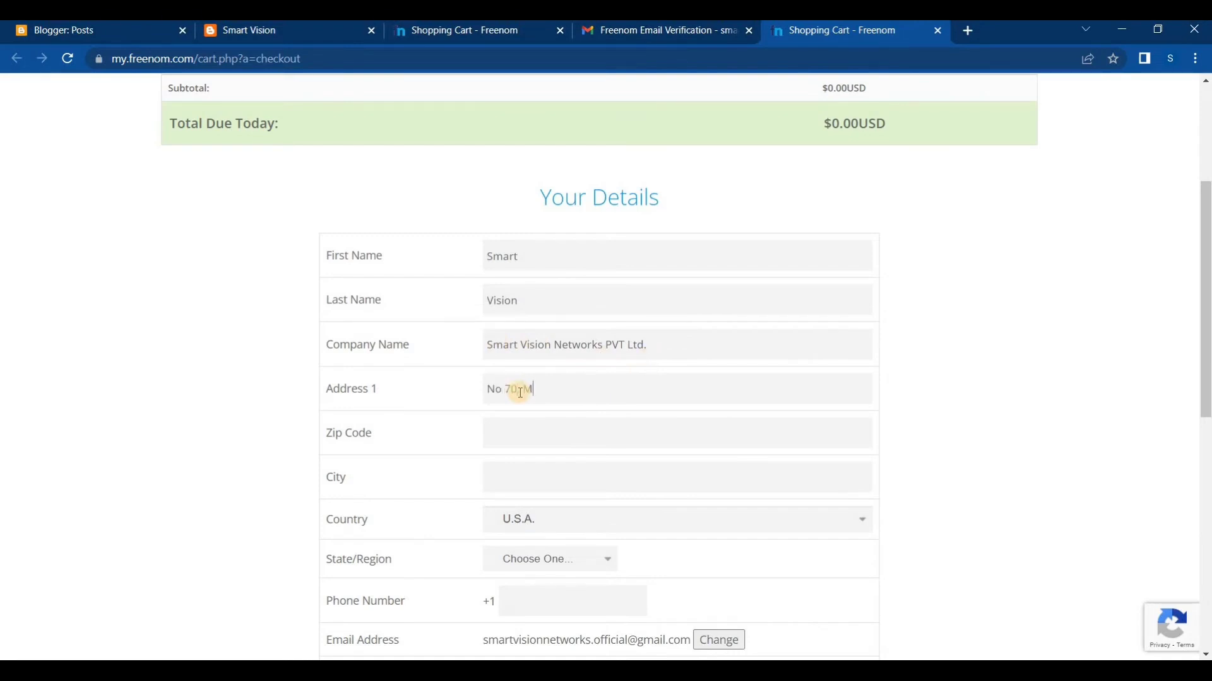
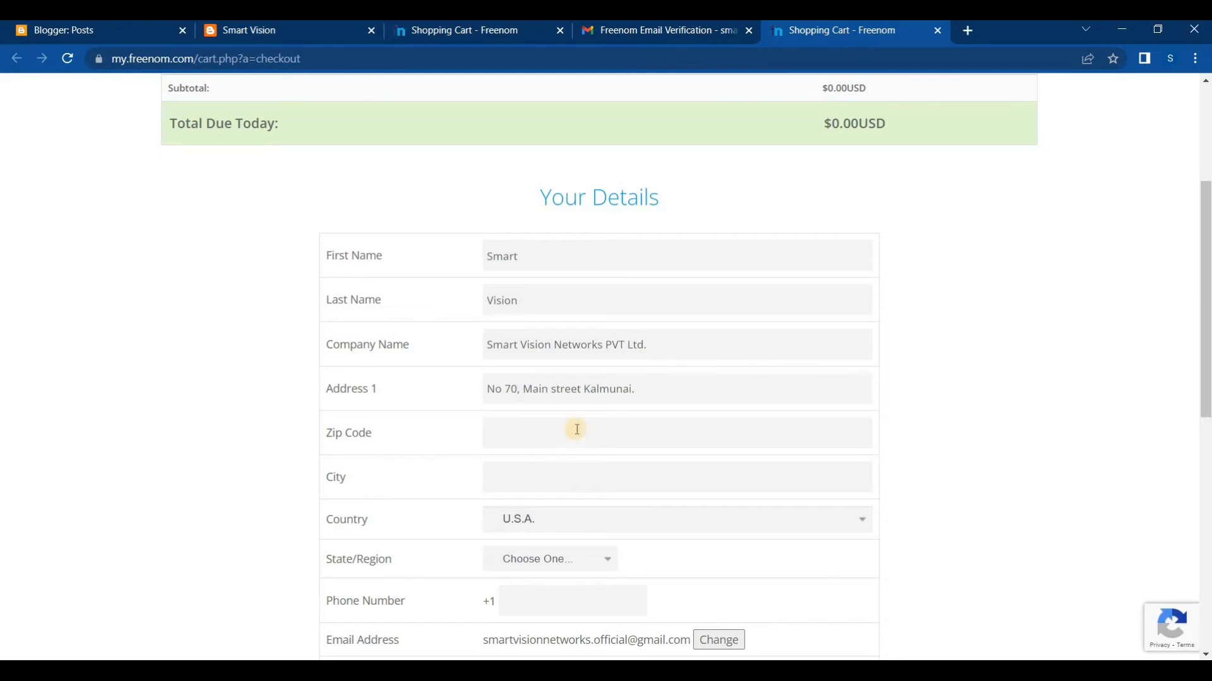
Fill in the zip code and city of the customer's address
{"action": "scroll", "coordinate": [577, 429], "scroll_direction": "down", "scroll_amount": 1}
{"action": "left_click", "coordinate": [521, 353]}
{"action": "type", "text": "36"}
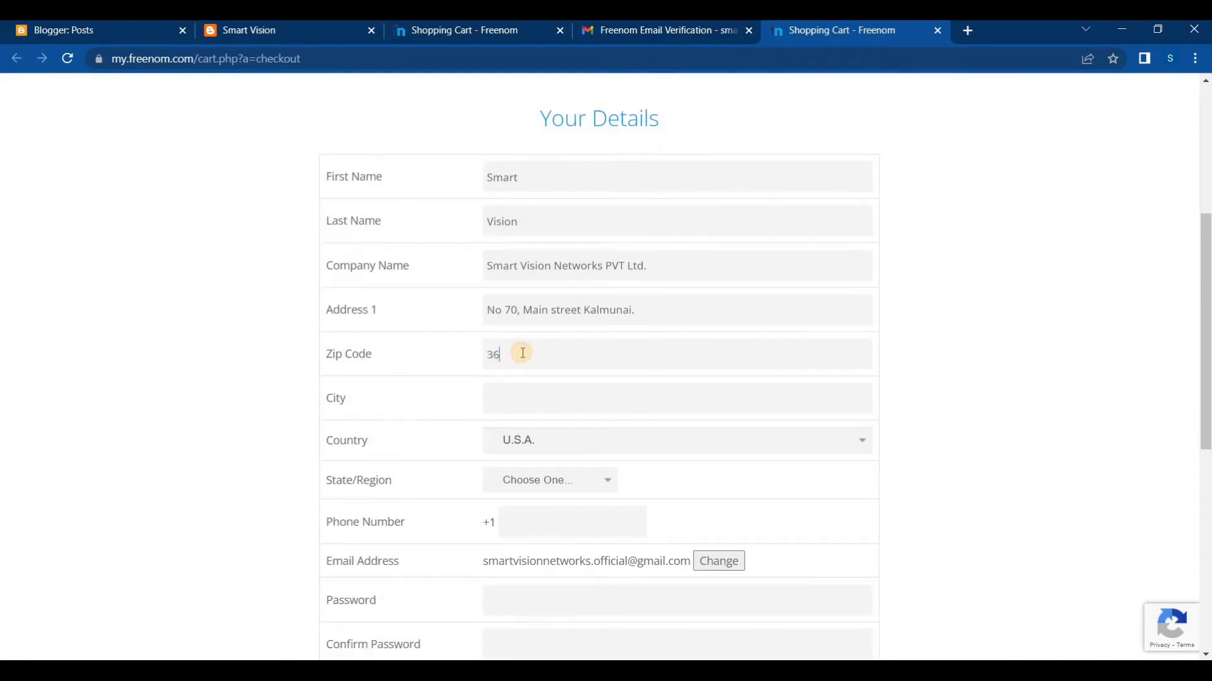
{"action": "type", "text": "00"}
{"action": "key", "text": "BackSpace"}
{"action": "key", "text": "BackSpace"}
{"action": "key", "text": "BackSpace"}
{"action": "type", "text": "320"}
{"action": "key", "text": "BackSpace"}
{"action": "key", "text": "BackSpace"}
{"action": "type", "text": "600"}
{"action": "left_click", "coordinate": [518, 399]}
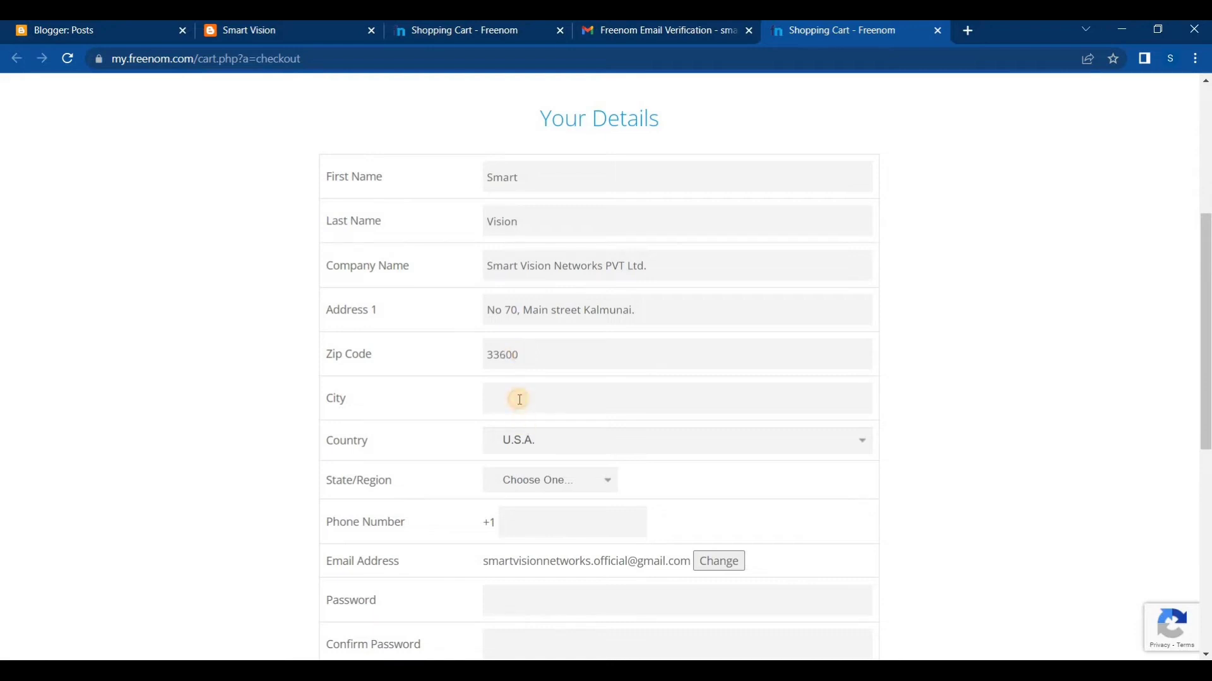
{"action": "type", "text": "Kalmunai"}
Set the country to Sri Lanka and the state/region to Sabaragamuva paḷāta
{"action": "left_click", "coordinate": [549, 448]}
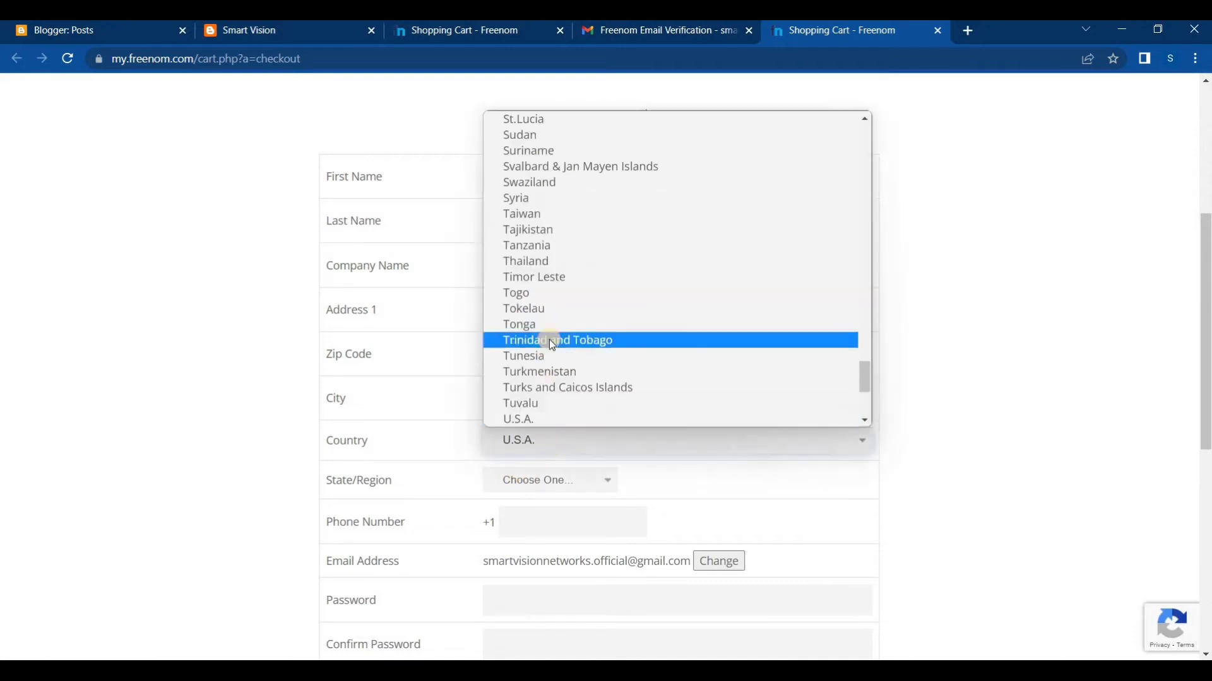
{"action": "key", "text": "s"}
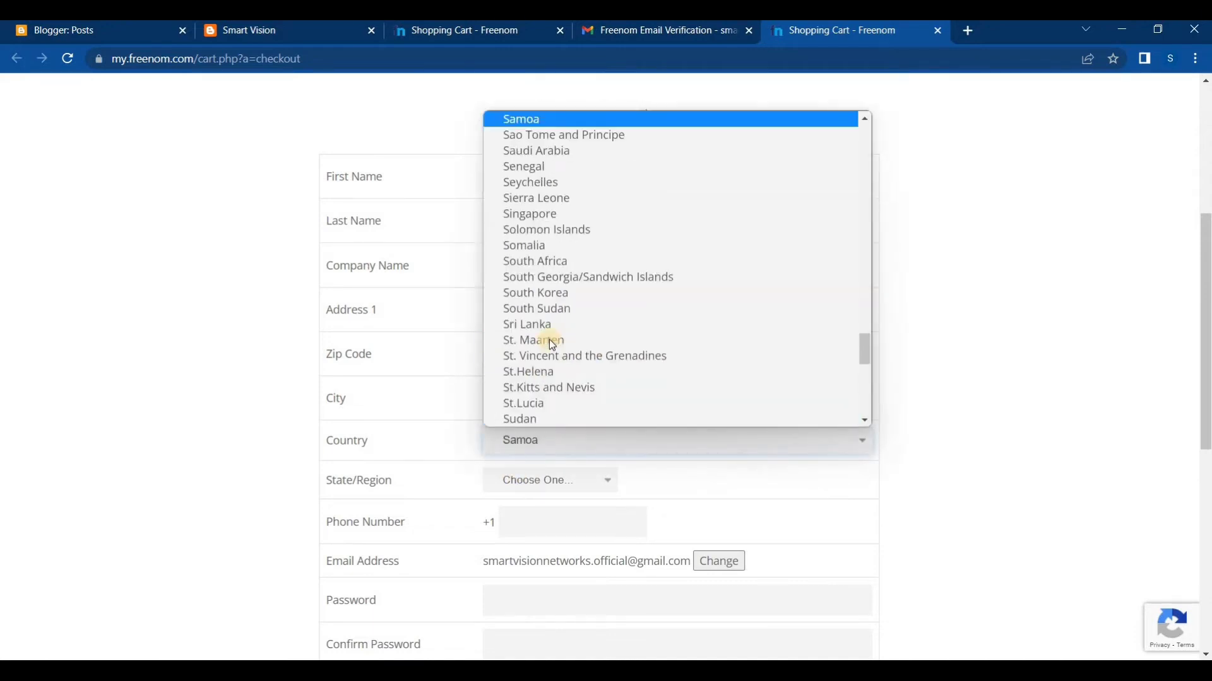
{"action": "left_click", "coordinate": [552, 326]}
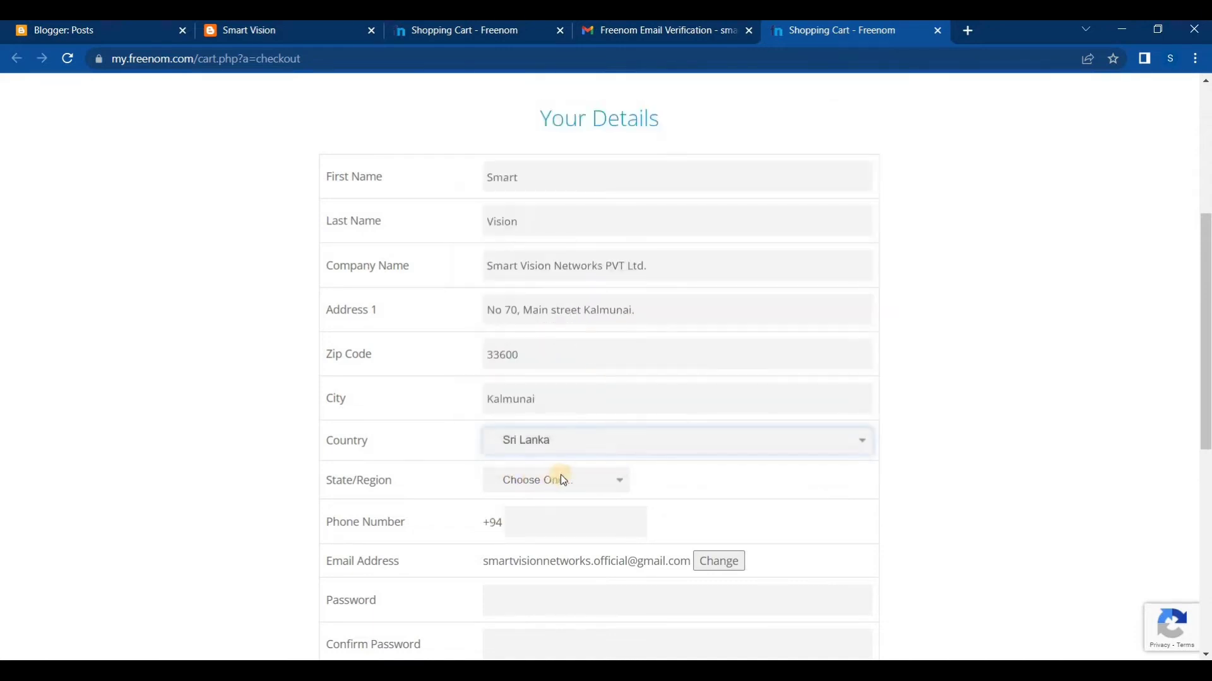
{"action": "scroll", "coordinate": [562, 480], "scroll_direction": "down", "scroll_amount": 3}
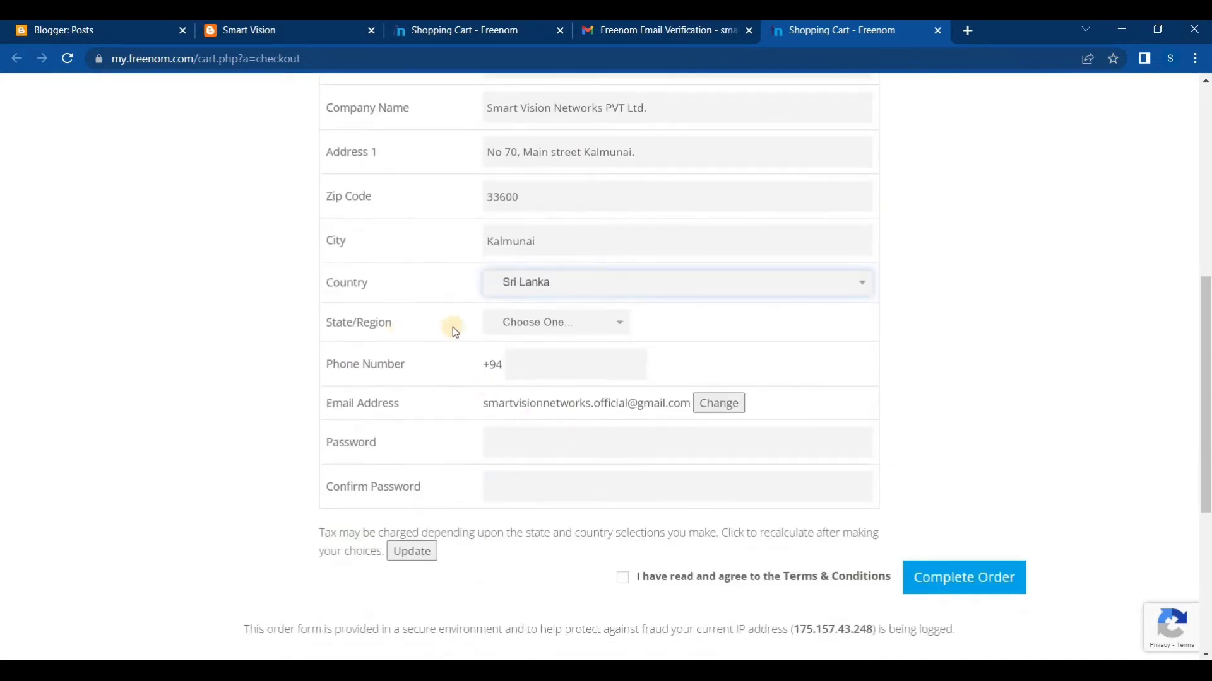
{"action": "left_click", "coordinate": [534, 329]}
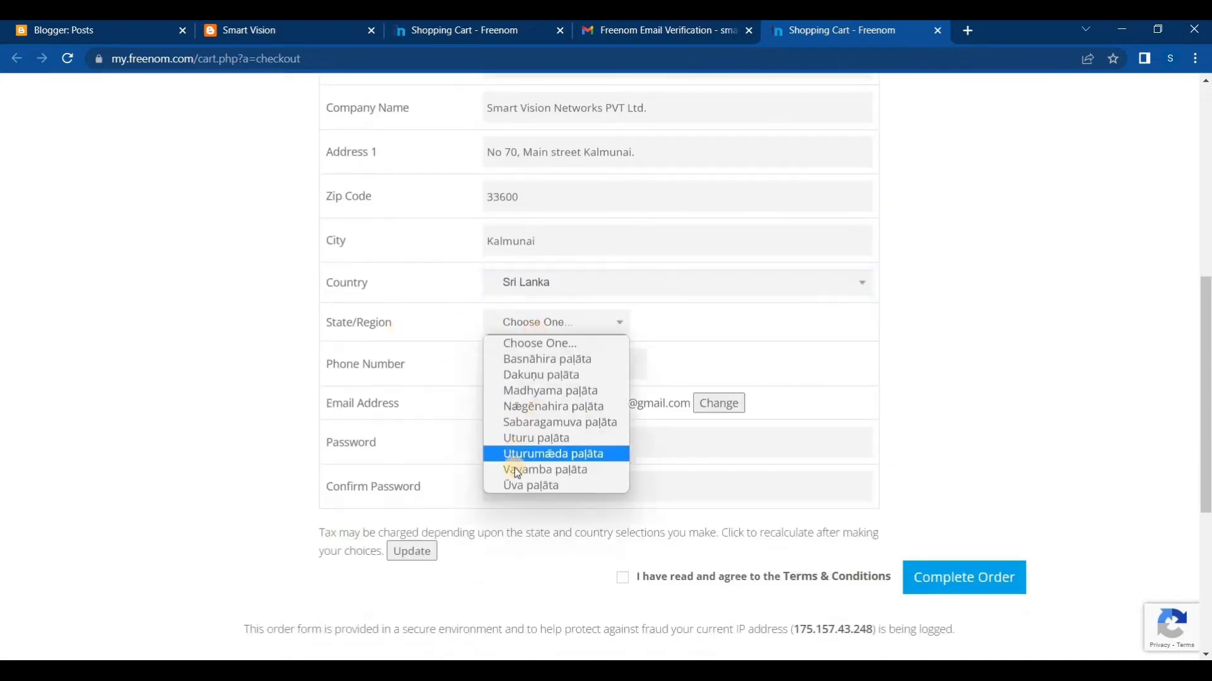
{"action": "left_click", "coordinate": [533, 460]}
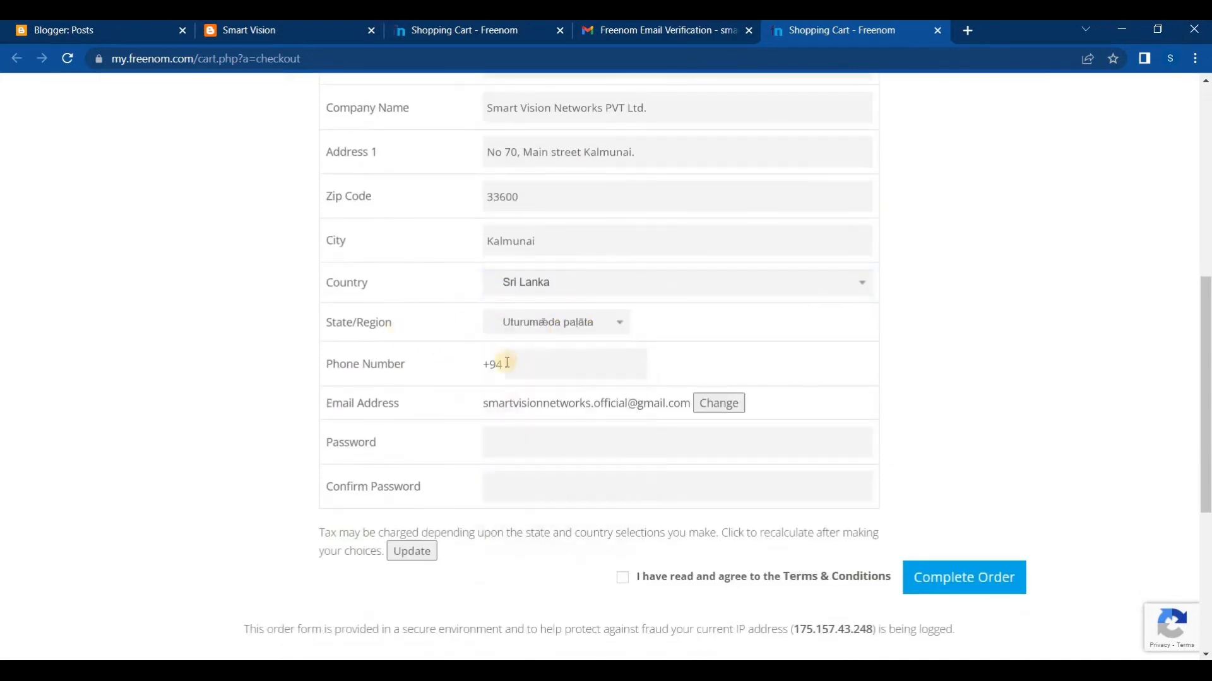
{"action": "left_click", "coordinate": [577, 327]}
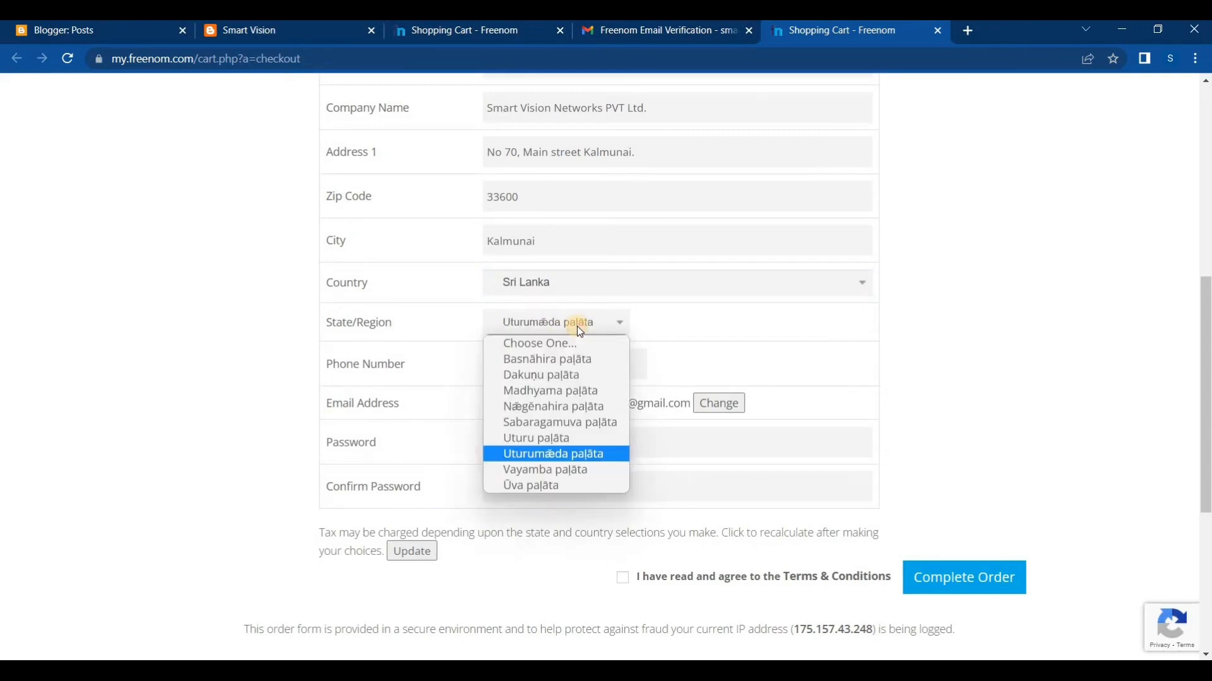
{"action": "left_click", "coordinate": [553, 422]}
Fill in the customer's phone number, and enter and confirm the new account password
{"action": "scroll", "coordinate": [562, 354], "scroll_direction": "down", "scroll_amount": 1}
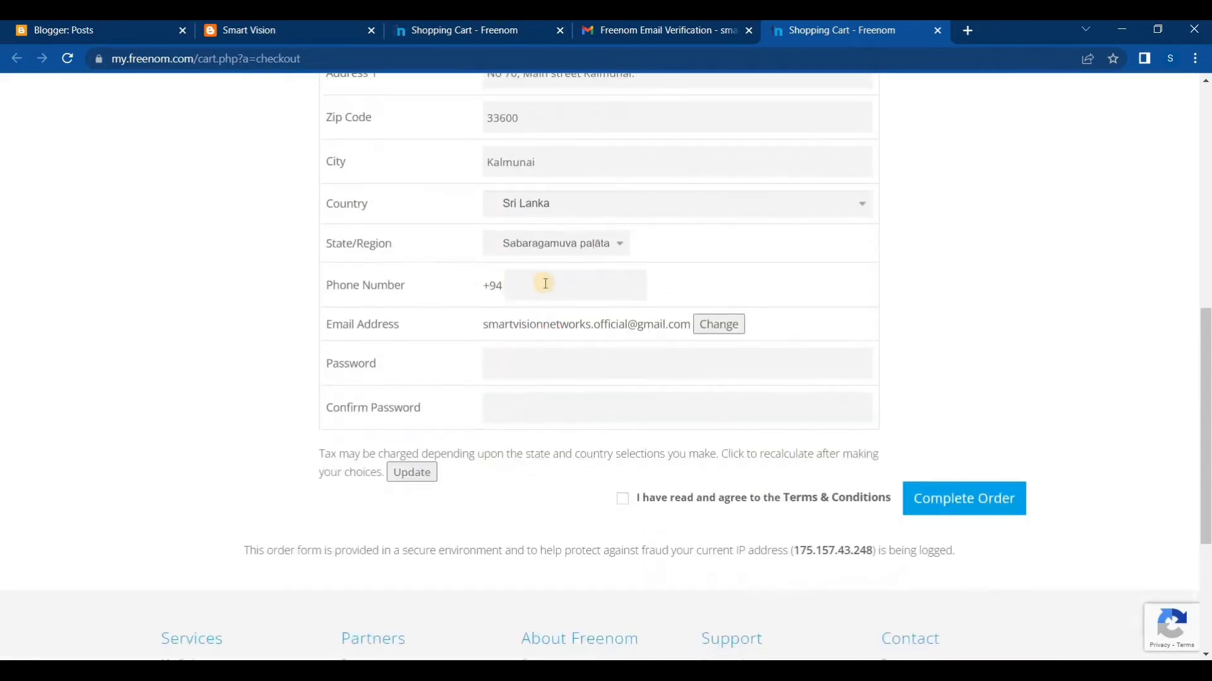
{"action": "left_click", "coordinate": [546, 286]}
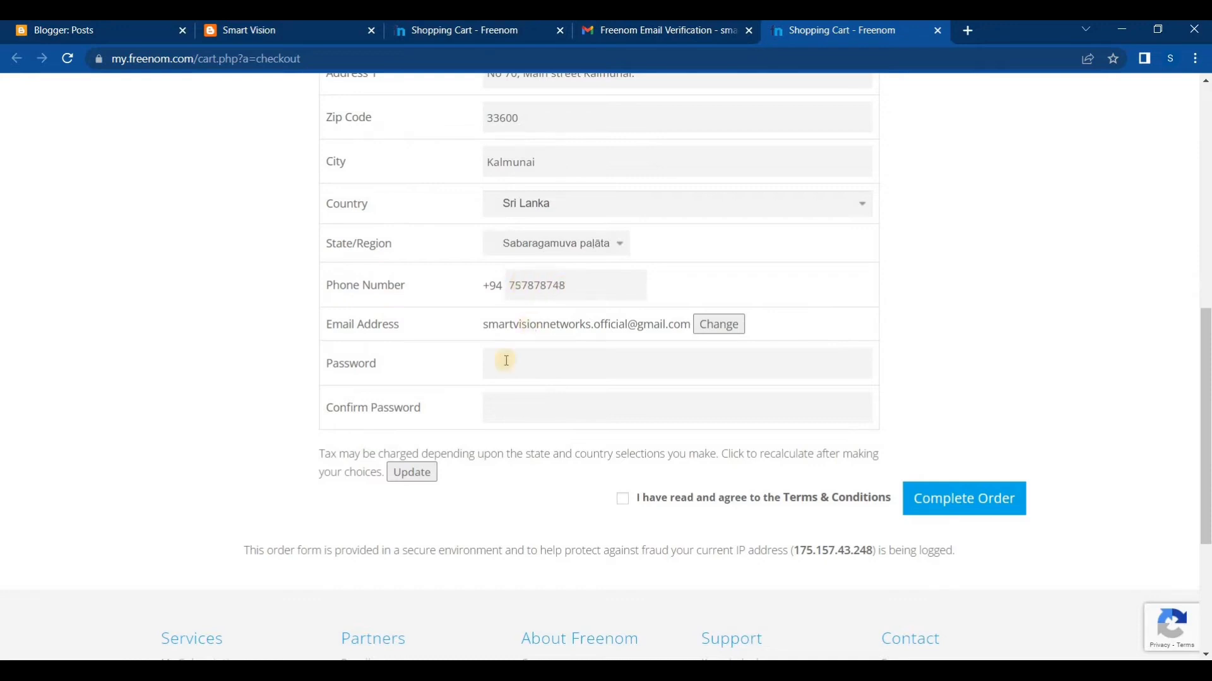
{"action": "left_click", "coordinate": [509, 363]}
{"action": "type", "text": "s"}
Agree to the Terms & Conditions and complete the order, dismissing the browser's offer to save the password
{"action": "left_click", "coordinate": [623, 507]}
{"action": "left_click", "coordinate": [973, 497]}
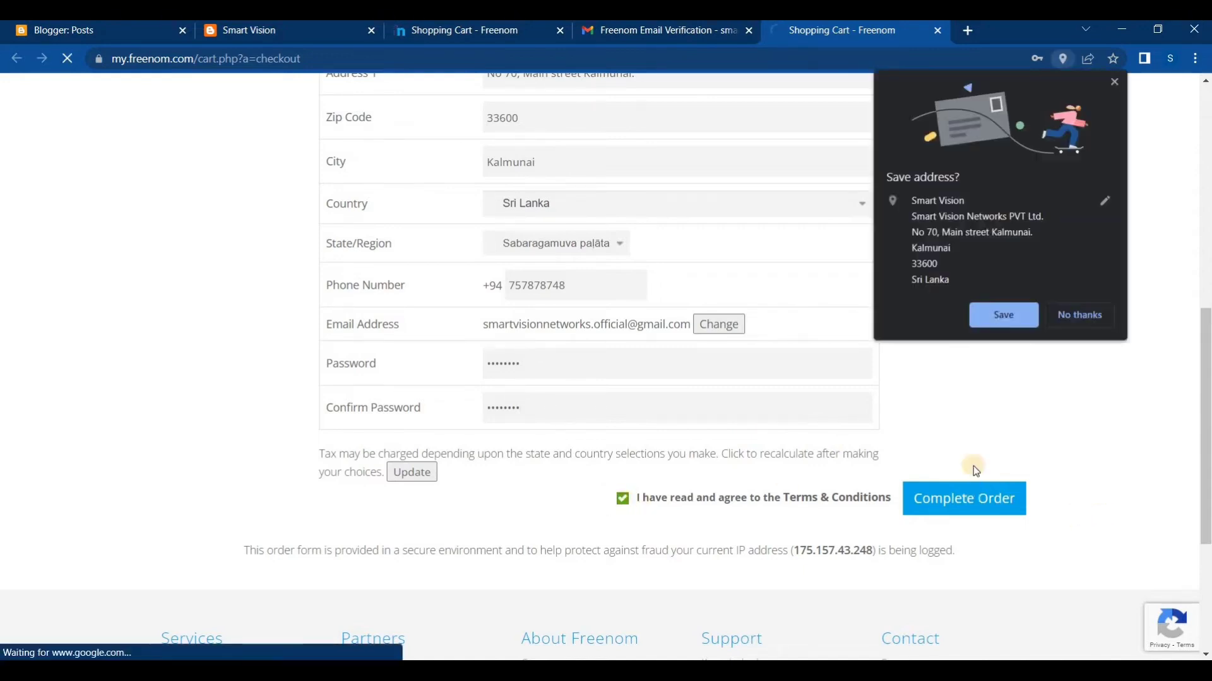
{"action": "left_click", "coordinate": [1025, 470]}
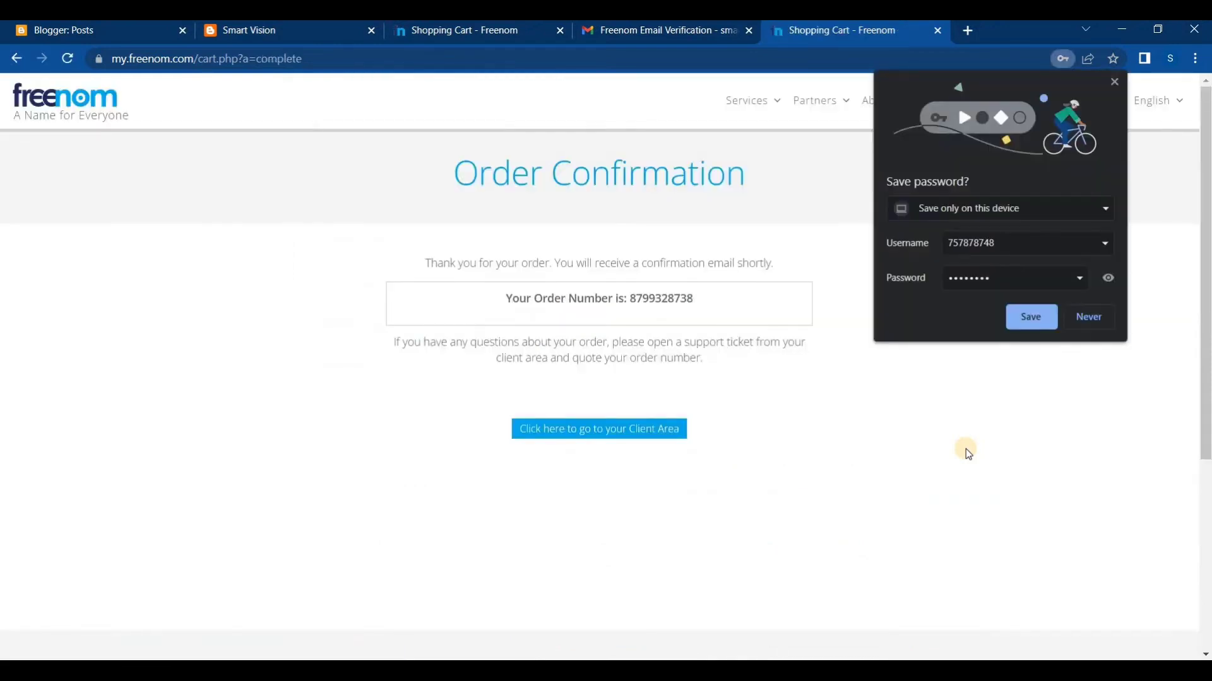
{"action": "left_click", "coordinate": [1119, 83]}
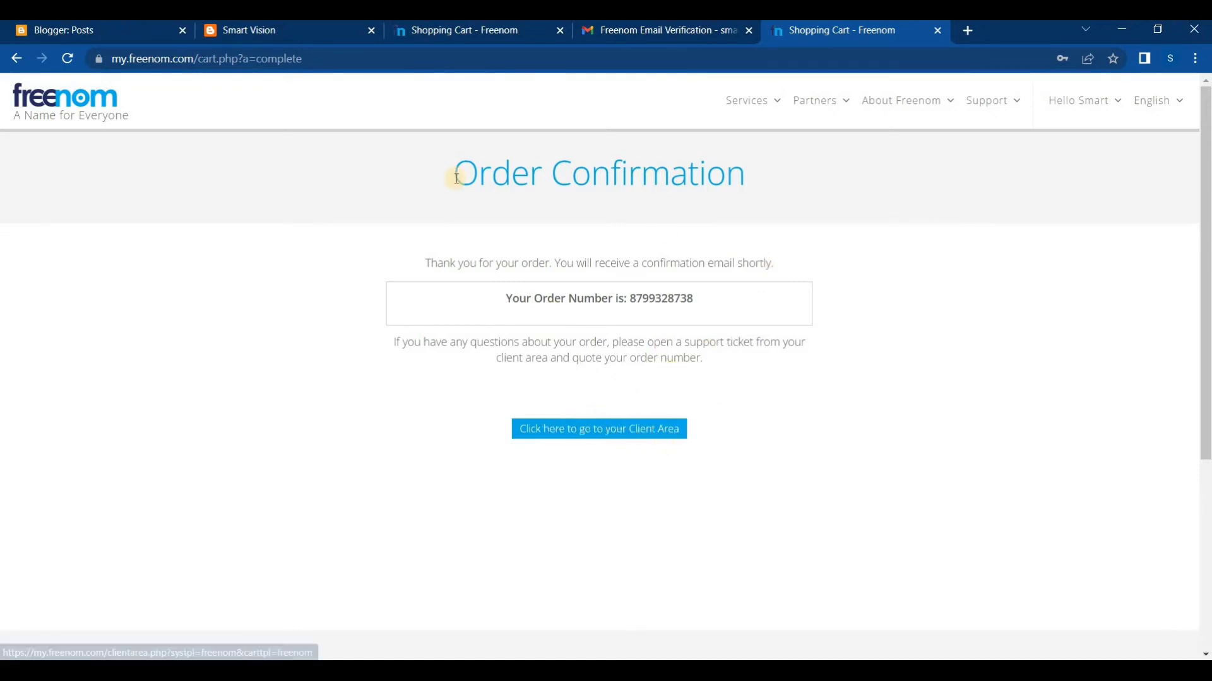
Go from the order confirmation to the client area and open the My Domains page
{"action": "left_click_drag", "start_coordinate": [452, 173], "coordinate": [749, 225]}
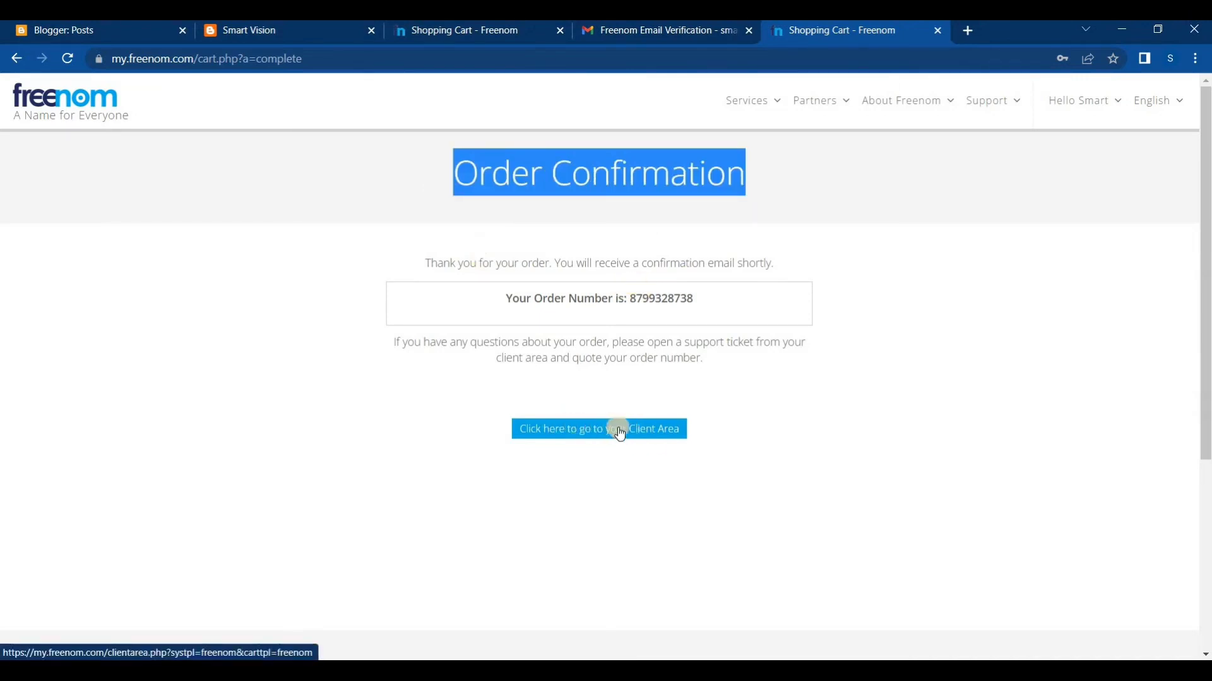
{"action": "left_click", "coordinate": [579, 436]}
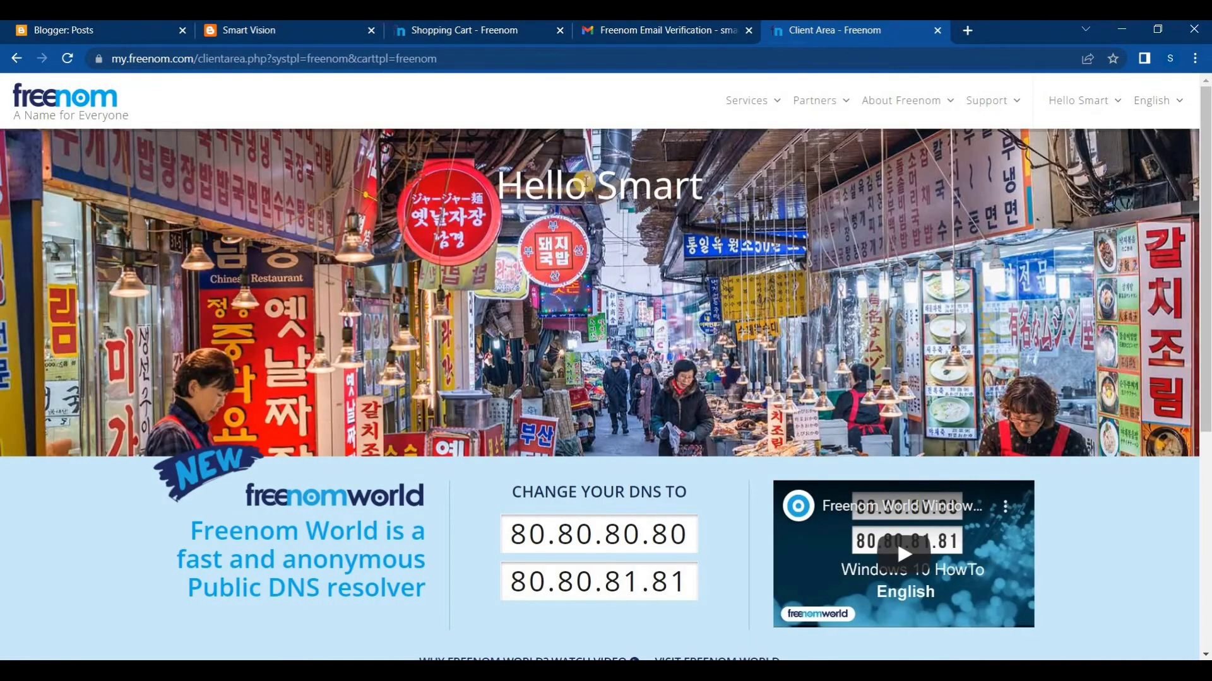
{"action": "left_click_drag", "start_coordinate": [701, 192], "coordinate": [492, 193]}
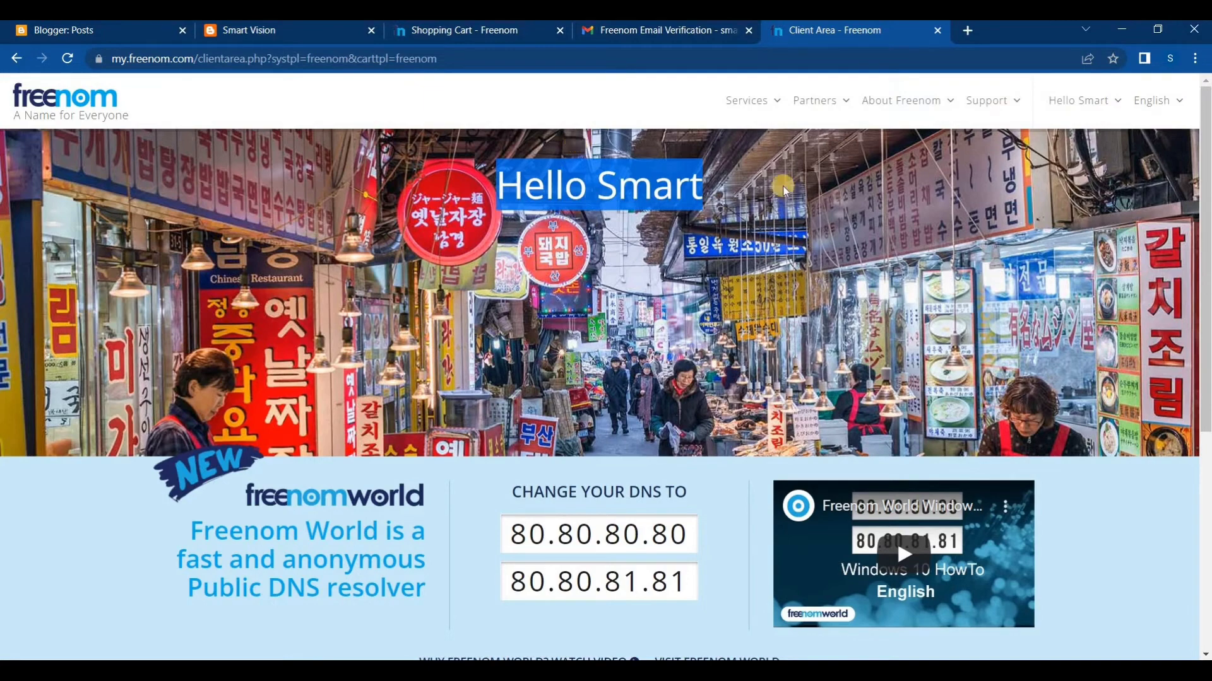
{"action": "left_click", "coordinate": [710, 189]}
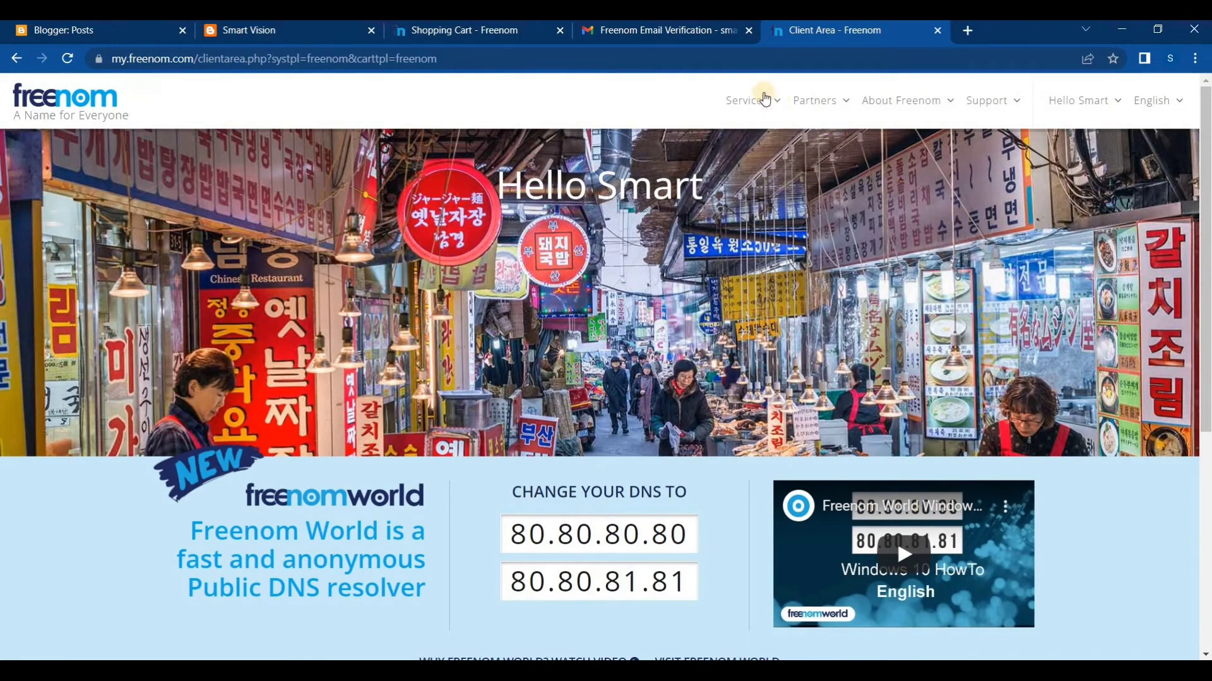
{"action": "left_click", "coordinate": [779, 103]}
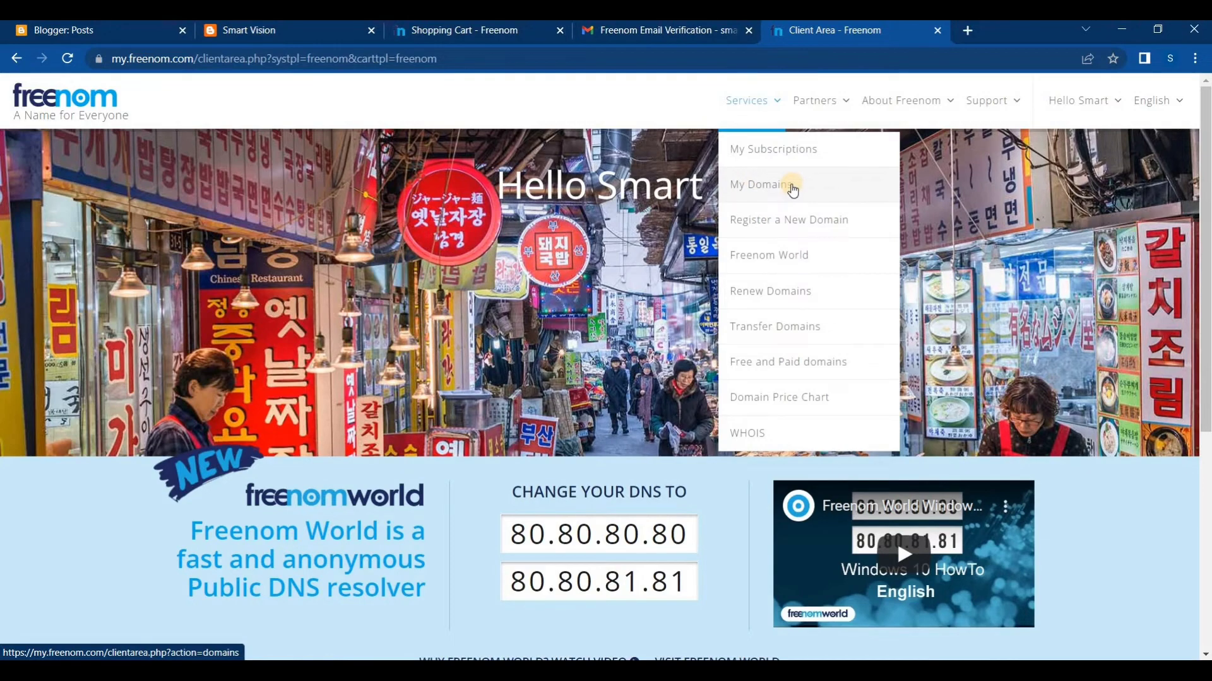
{"action": "left_click", "coordinate": [783, 186]}
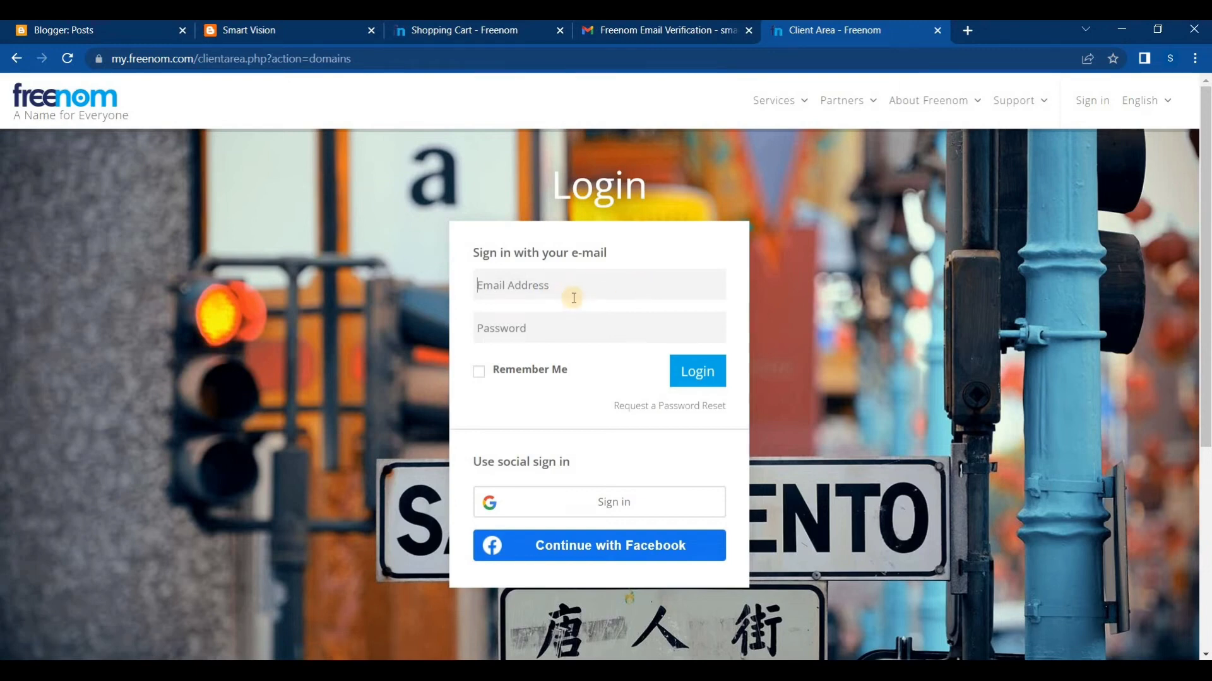
Sign in to the client area with the account's email address and password
{"action": "key", "text": "ctrl+v"}
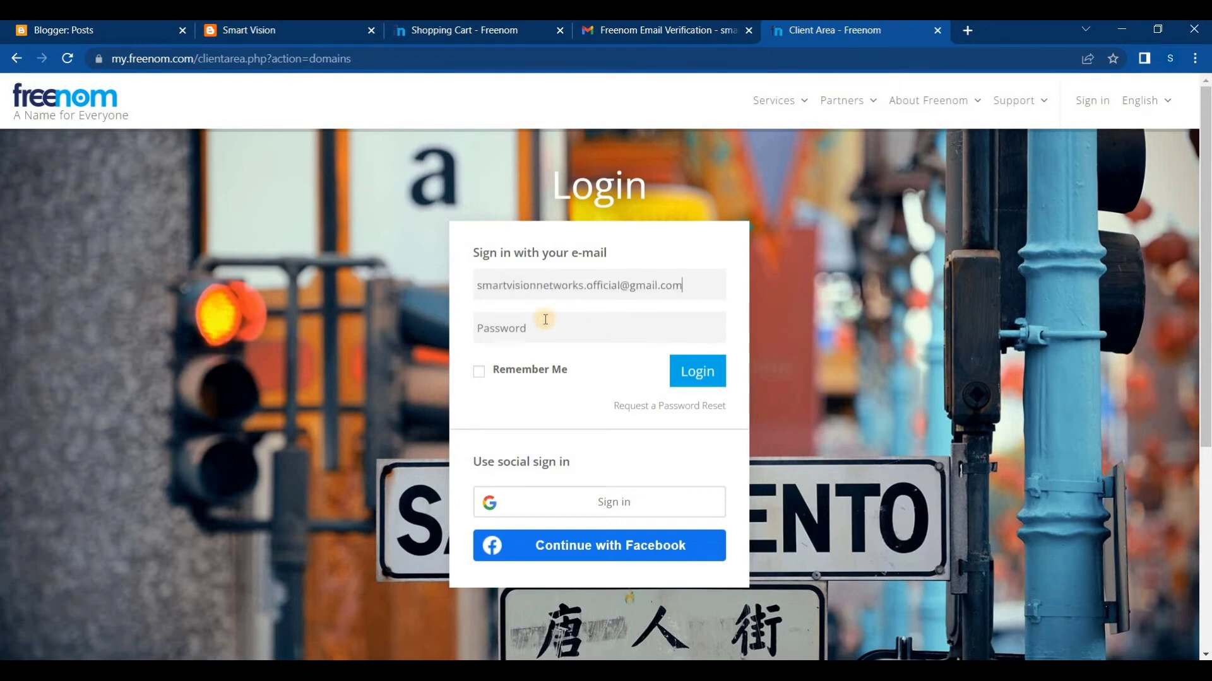
{"action": "left_click", "coordinate": [531, 328]}
{"action": "type", "text": "••"}
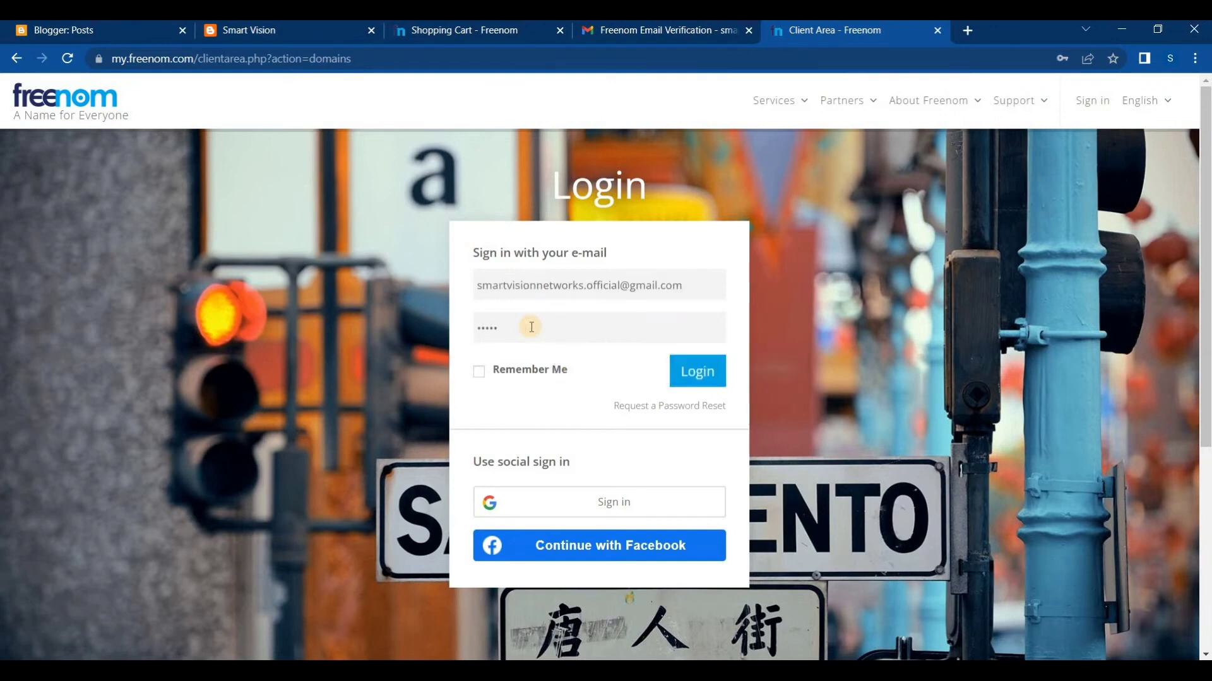
{"action": "left_click", "coordinate": [563, 372]}
{"action": "left_click", "coordinate": [679, 372]}
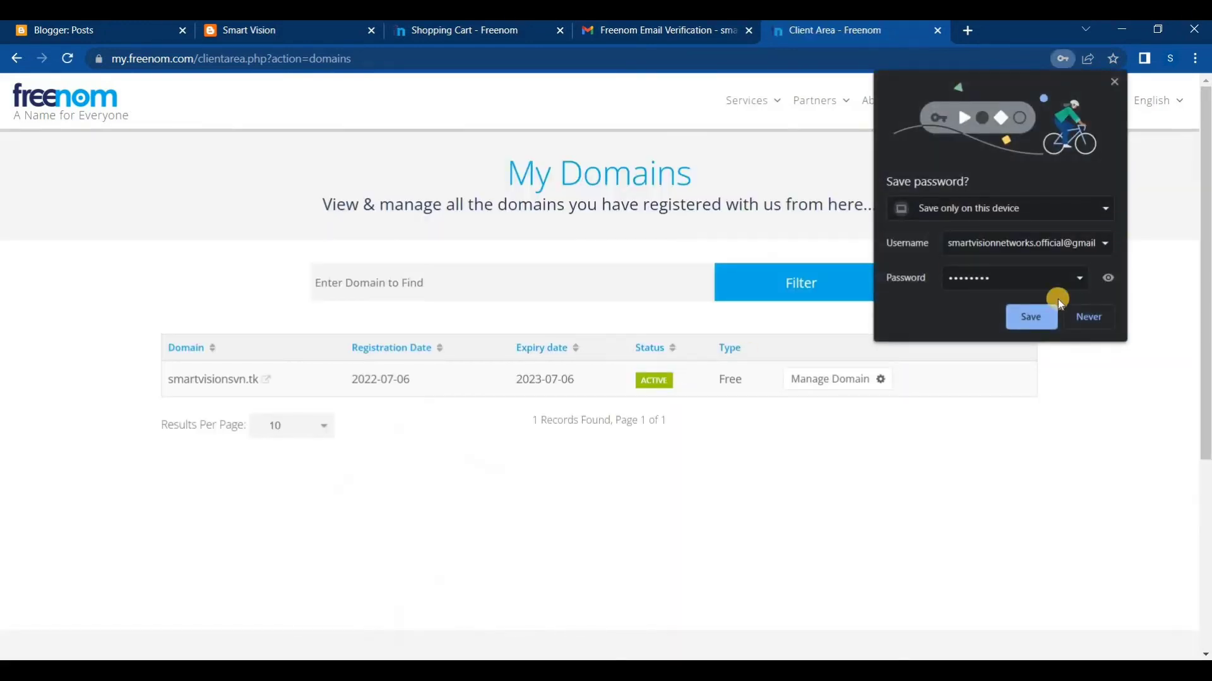
Save the account password in the browser and review the registration date, expiry date and type of smartvisionsvn.tk
{"action": "left_click", "coordinate": [1029, 316]}
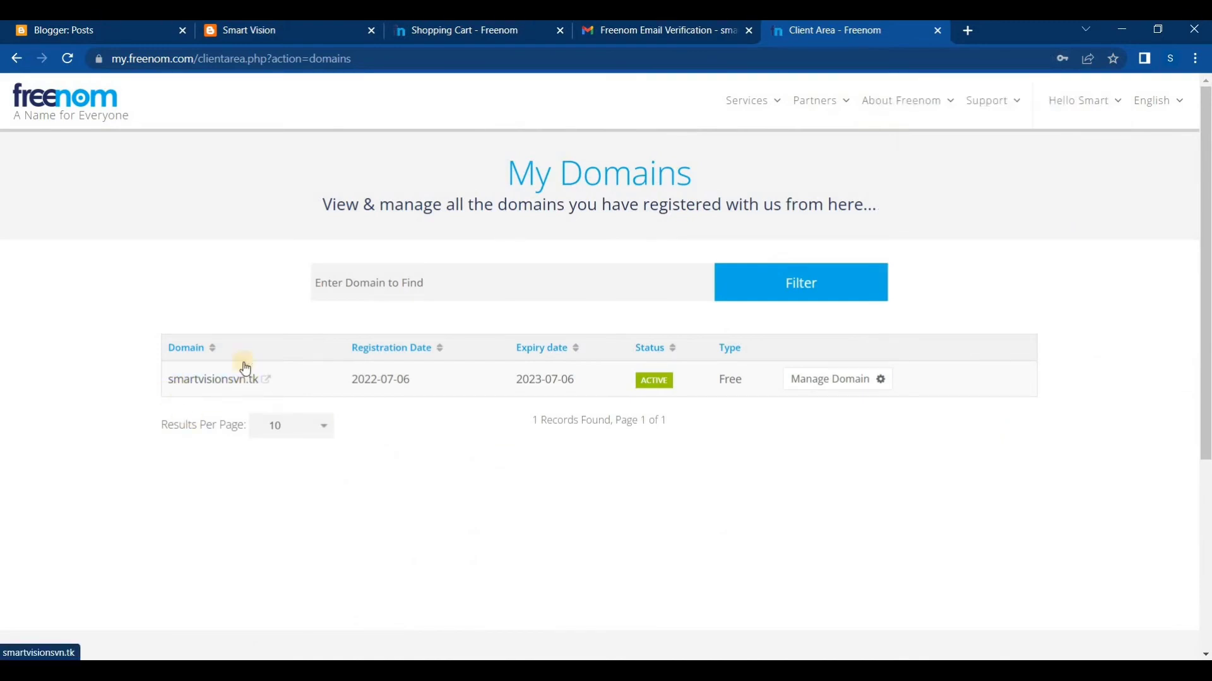
{"action": "left_click_drag", "start_coordinate": [352, 379], "coordinate": [419, 378]}
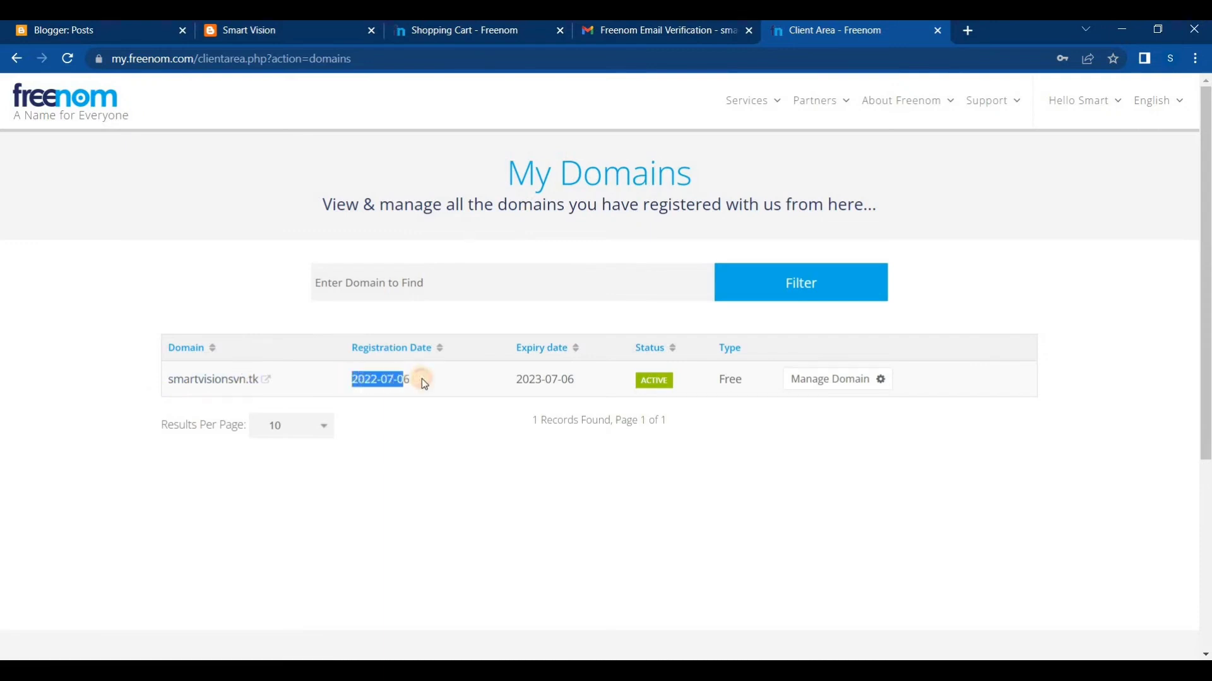
{"action": "left_click", "coordinate": [468, 434]}
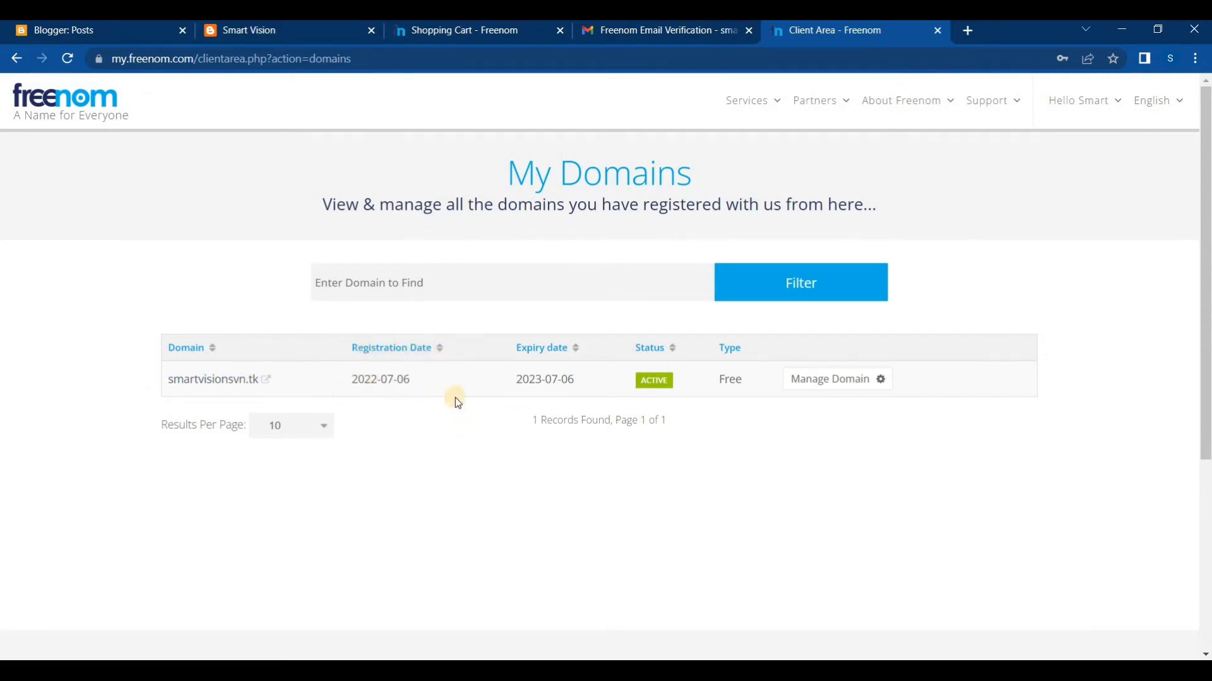
{"action": "left_click_drag", "start_coordinate": [516, 380], "coordinate": [586, 384]}
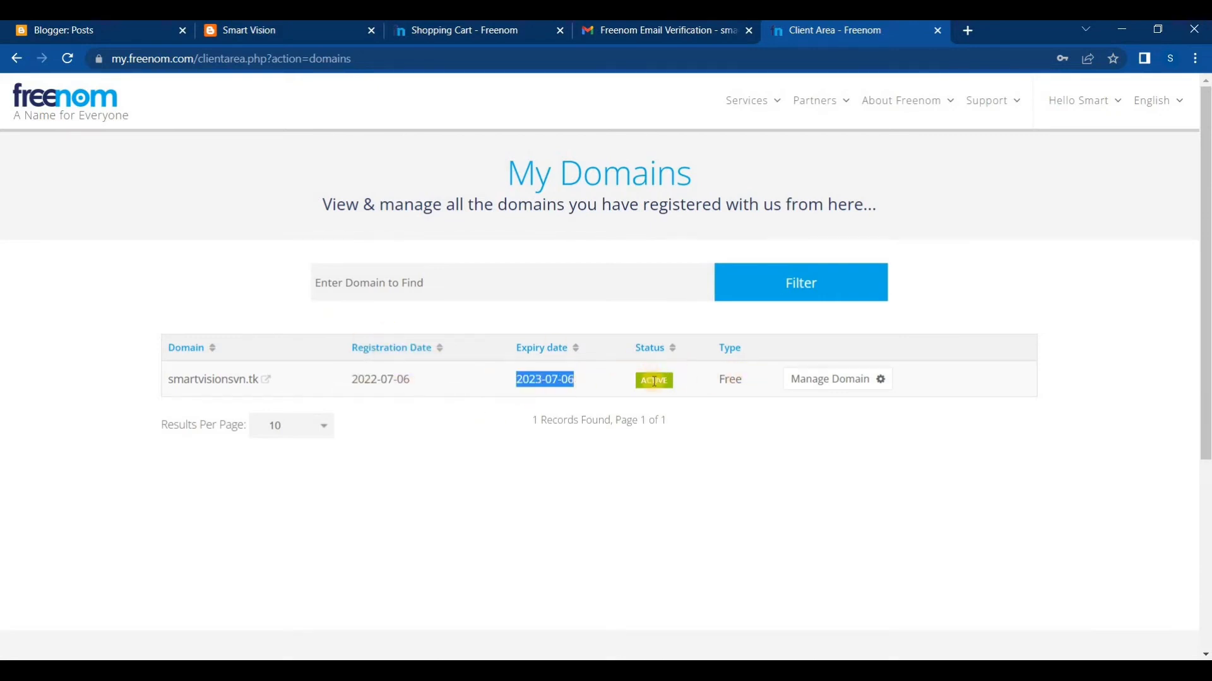
{"action": "left_click", "coordinate": [631, 383]}
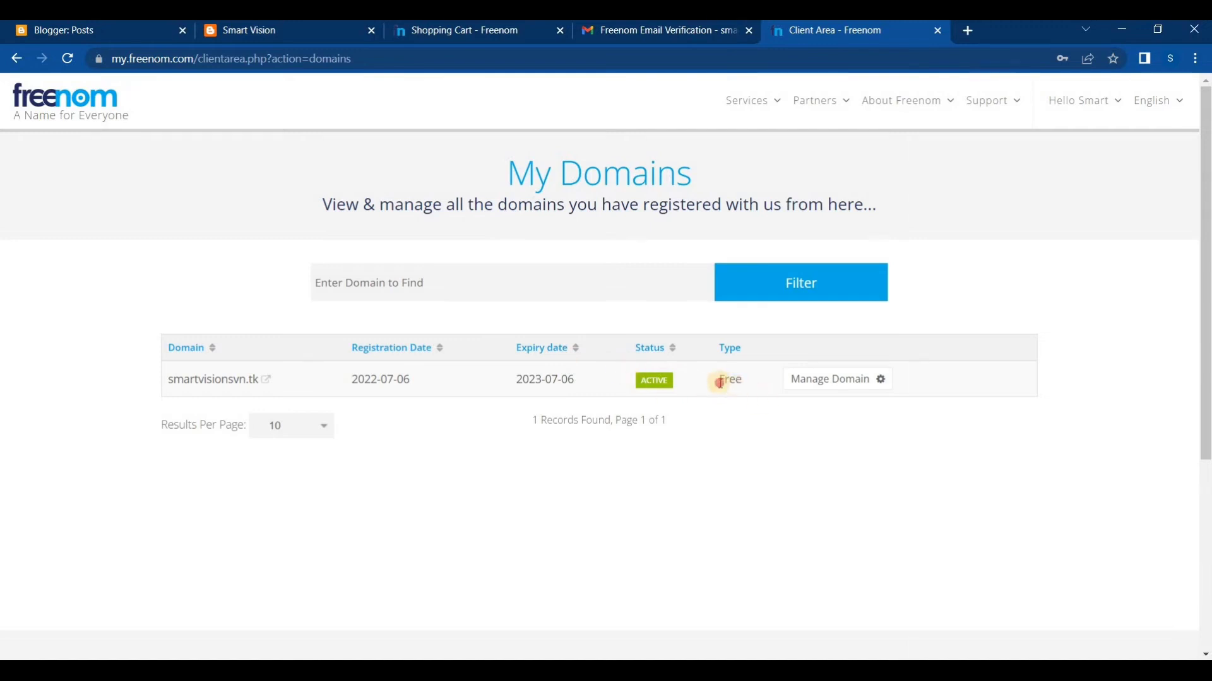
{"action": "left_click_drag", "start_coordinate": [717, 381], "coordinate": [751, 381]}
{"action": "left_click", "coordinate": [755, 453]}
{"action": "left_click", "coordinate": [136, 28]}
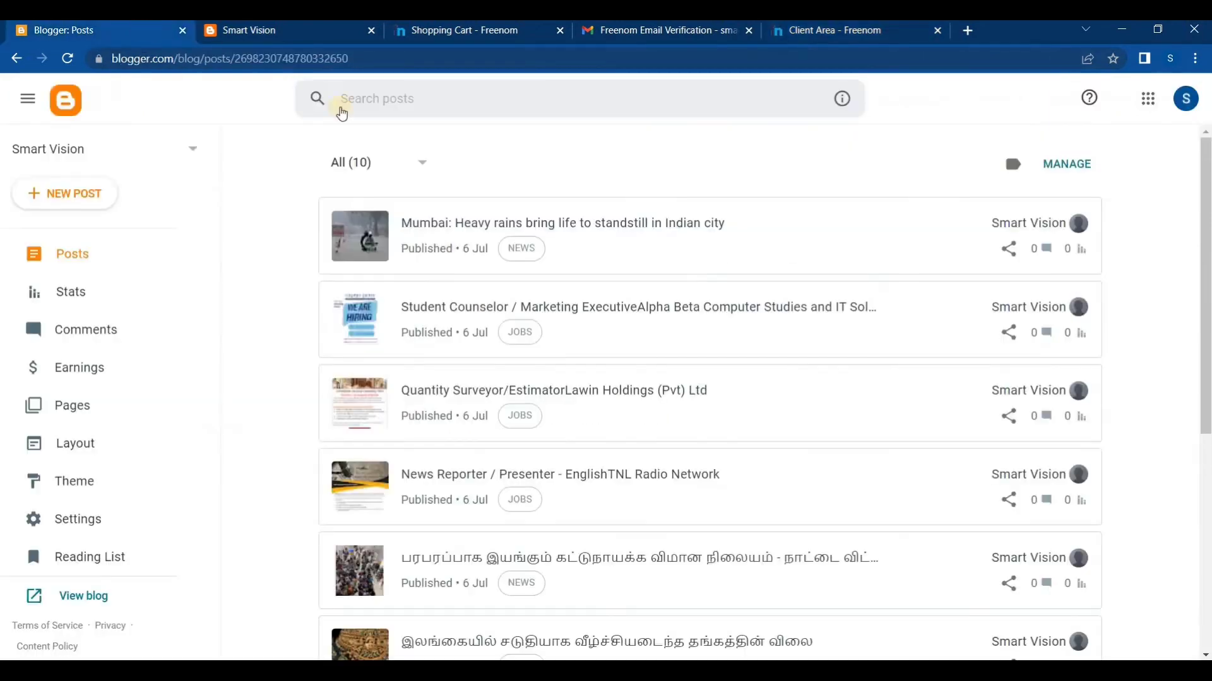
{"action": "left_click", "coordinate": [833, 30]}
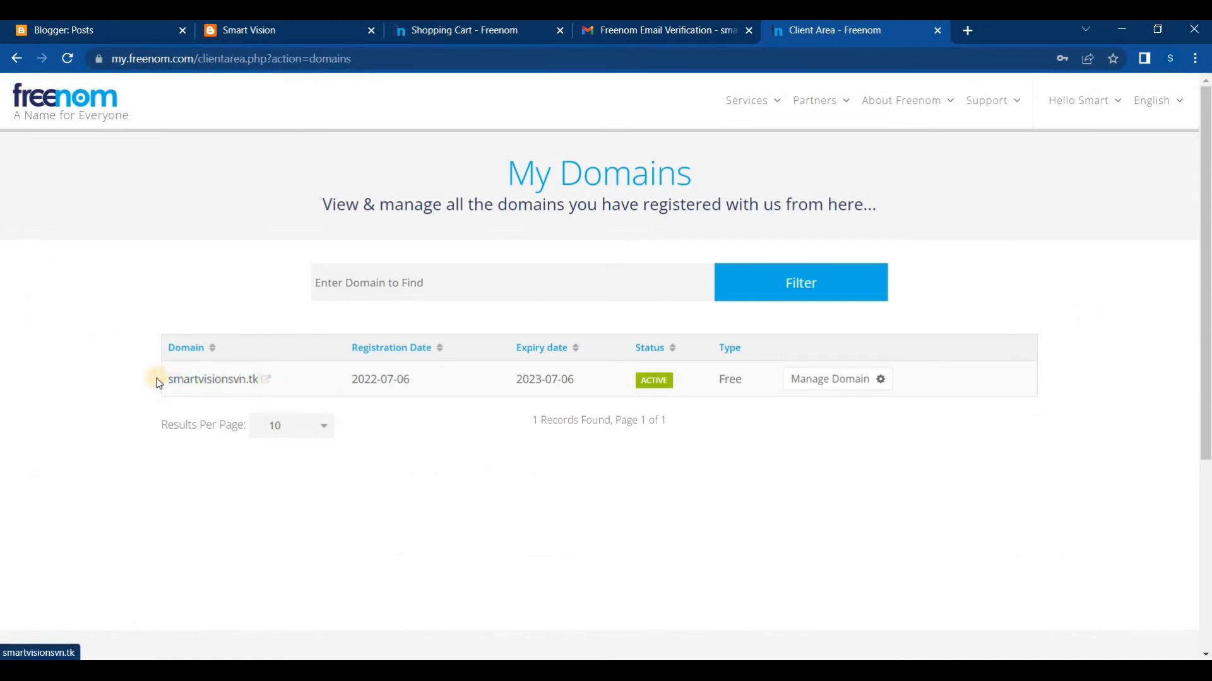
{"action": "left_click_drag", "start_coordinate": [164, 379], "coordinate": [255, 386]}
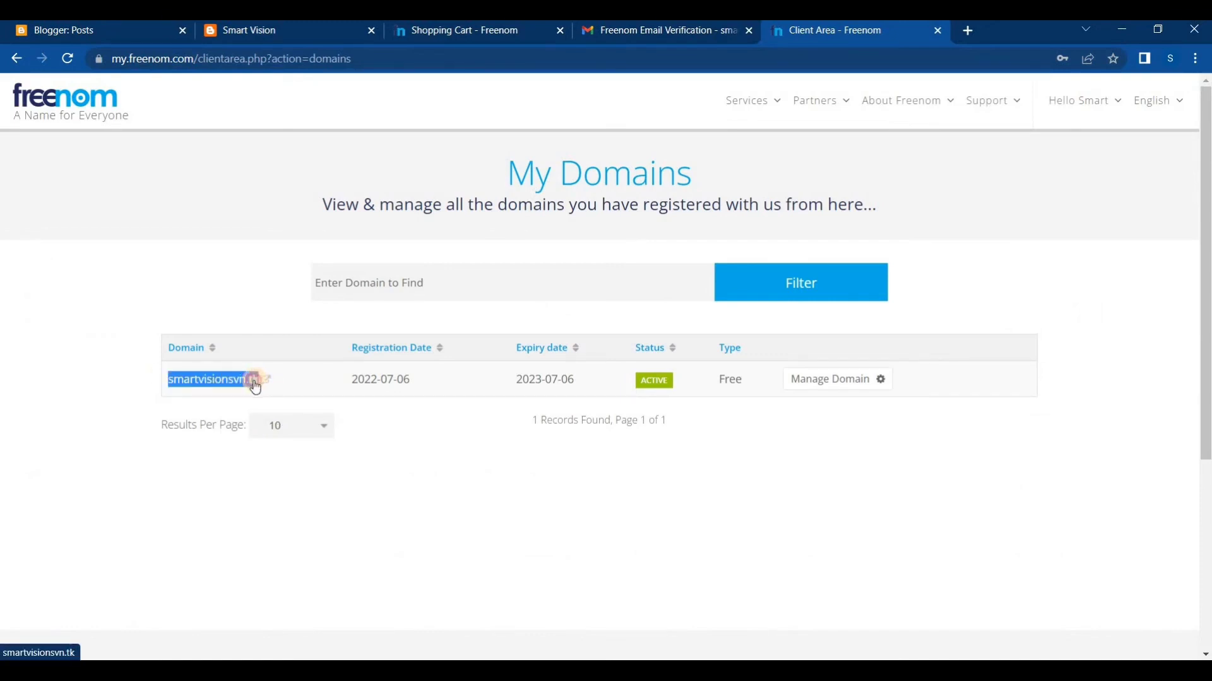
{"action": "left_click", "coordinate": [103, 355]}
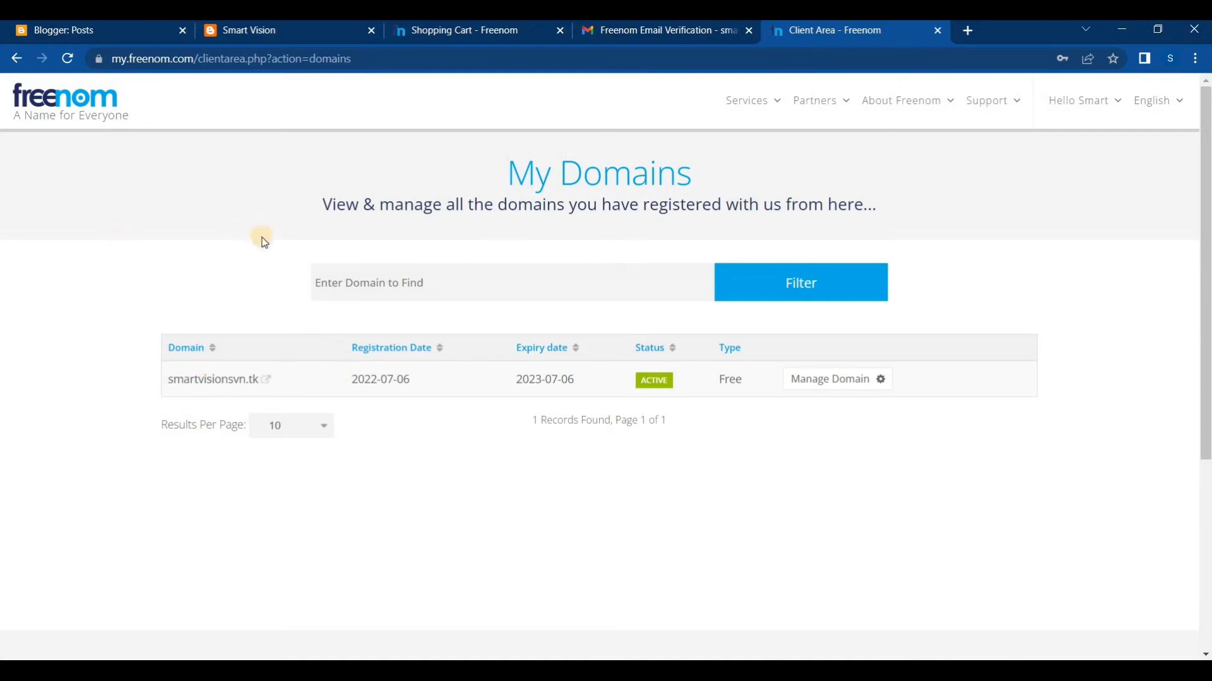
Open Freenom DNS management for smartvisionsvn.tk and add a second empty record row
{"action": "left_click", "coordinate": [840, 383]}
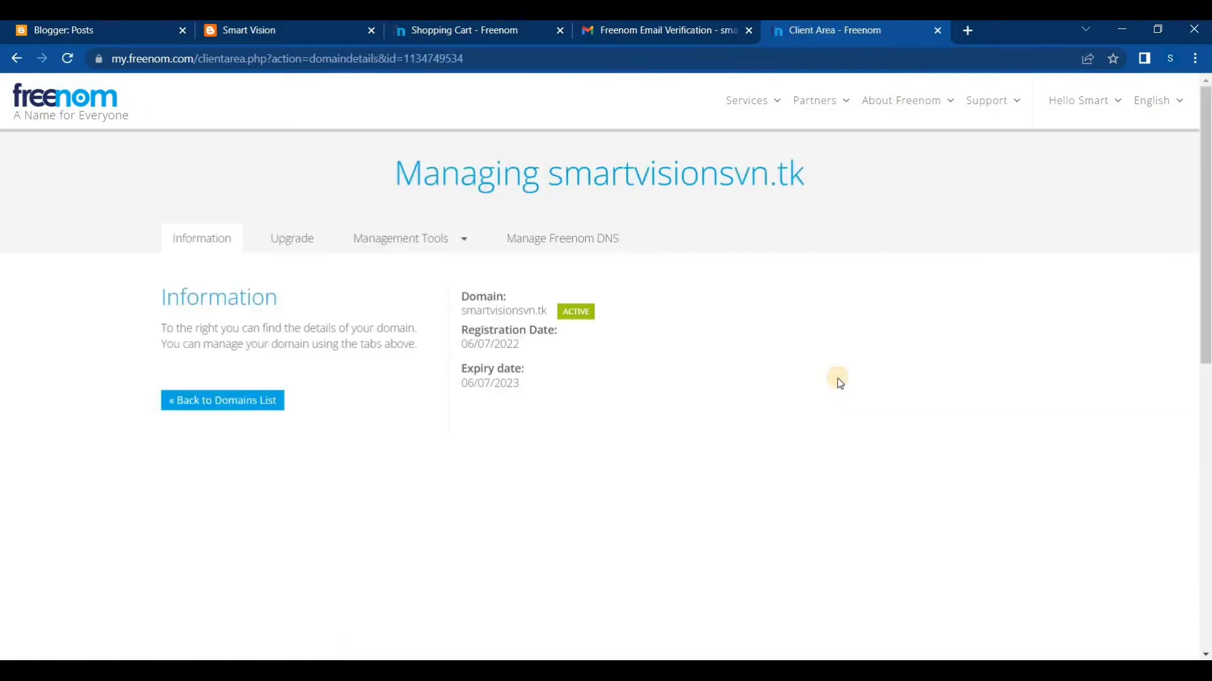
{"action": "left_click", "coordinate": [558, 248]}
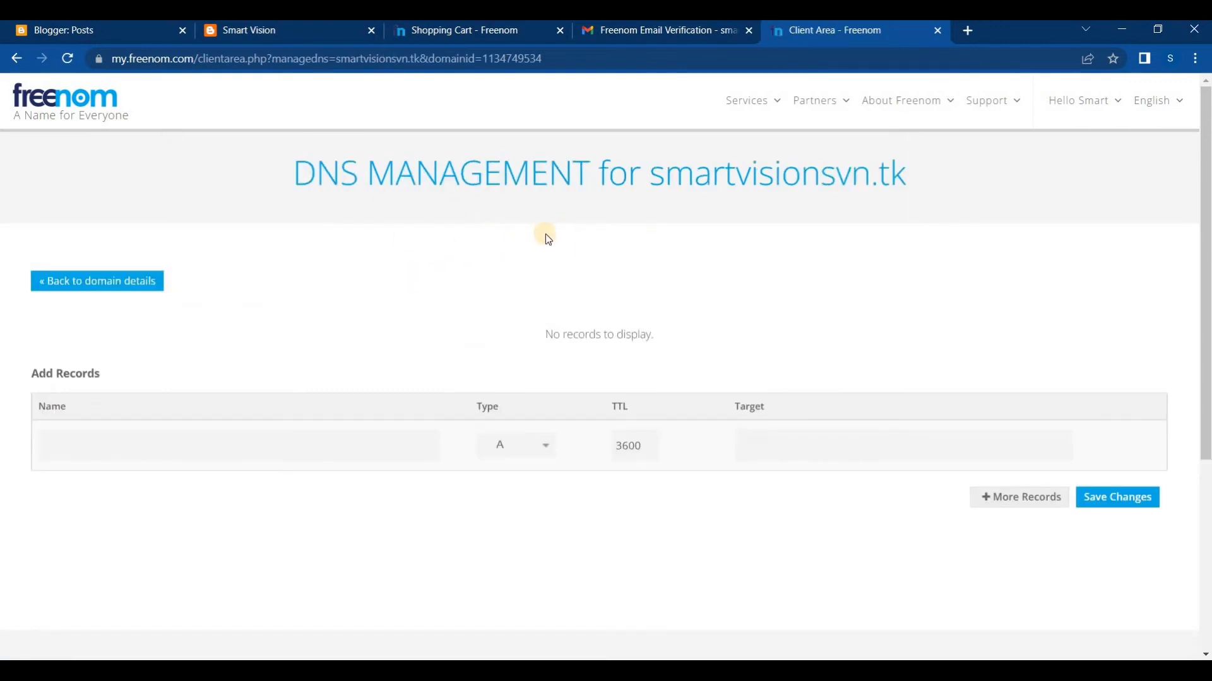
{"action": "scroll", "coordinate": [392, 208], "scroll_direction": "down", "scroll_amount": 1}
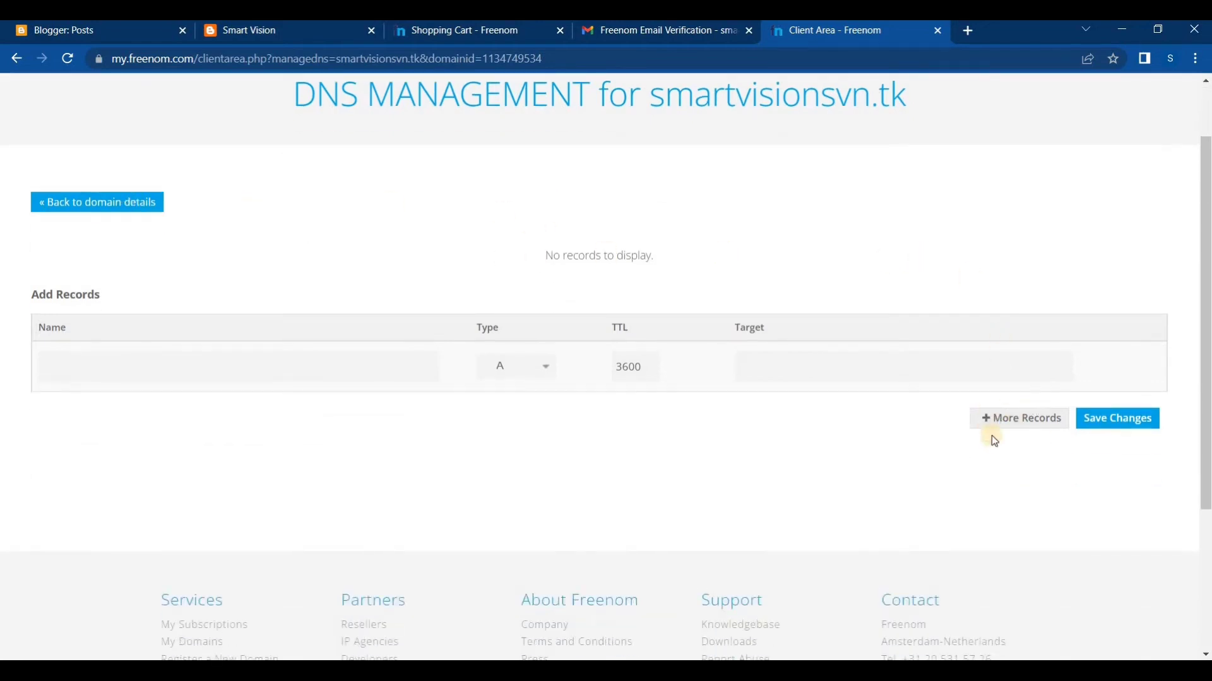
{"action": "left_click", "coordinate": [1017, 416]}
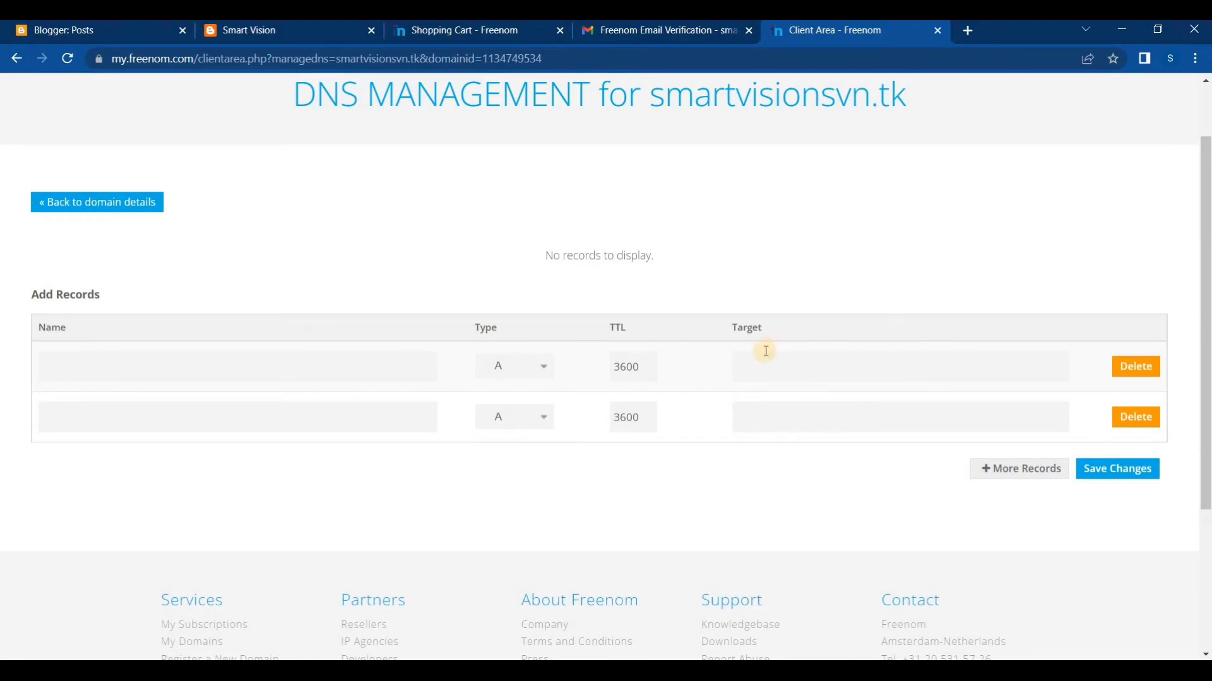
{"action": "scroll", "coordinate": [745, 341], "scroll_direction": "up", "scroll_amount": 2}
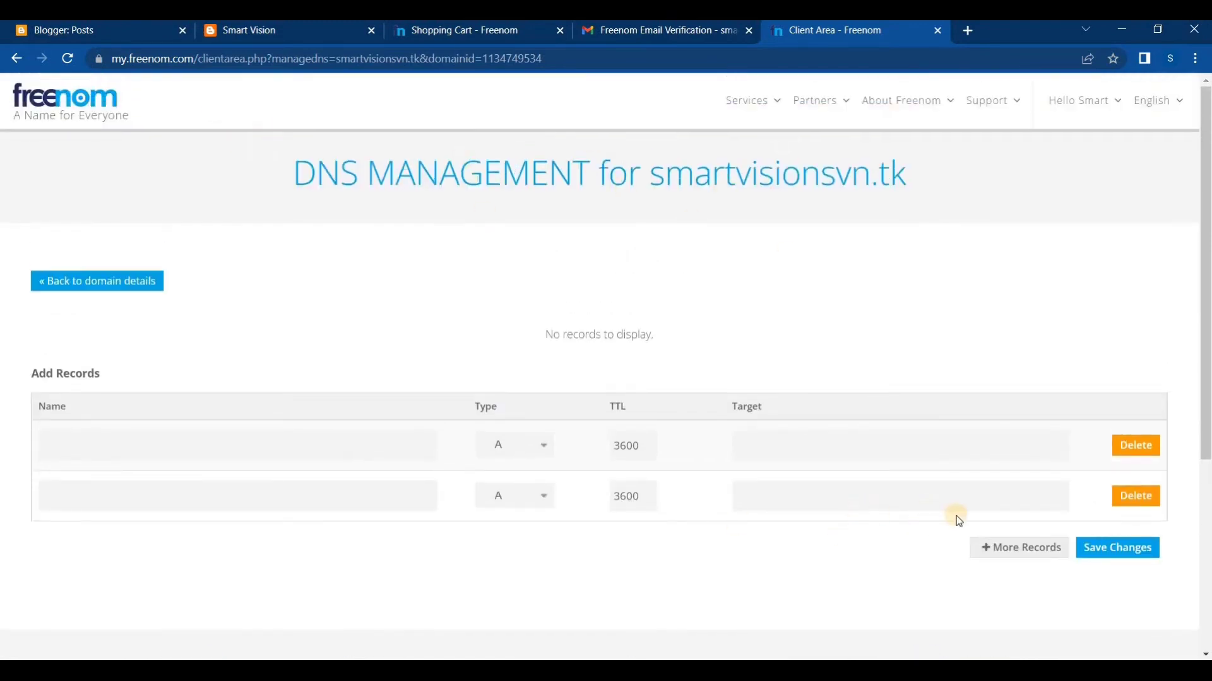
Switch to Blogger, go to the Smart Vision blog's settings and open the Custom domain entry under Publishing
{"action": "left_click", "coordinate": [88, 32]}
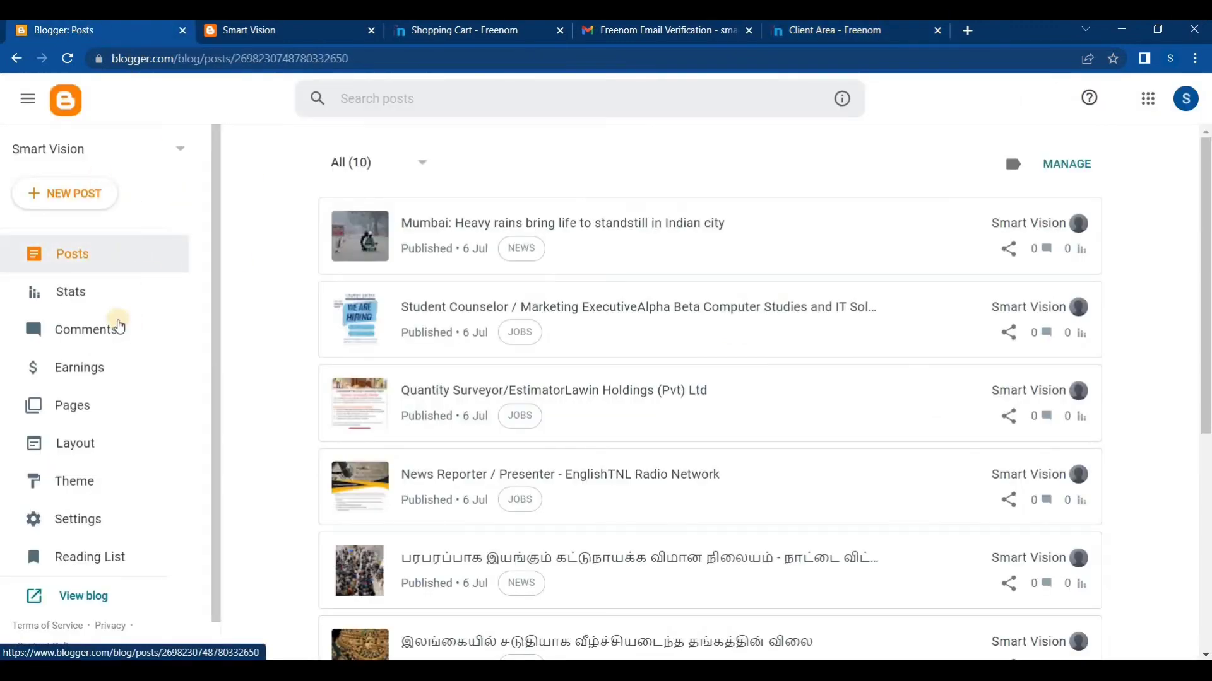
{"action": "left_click", "coordinate": [87, 521]}
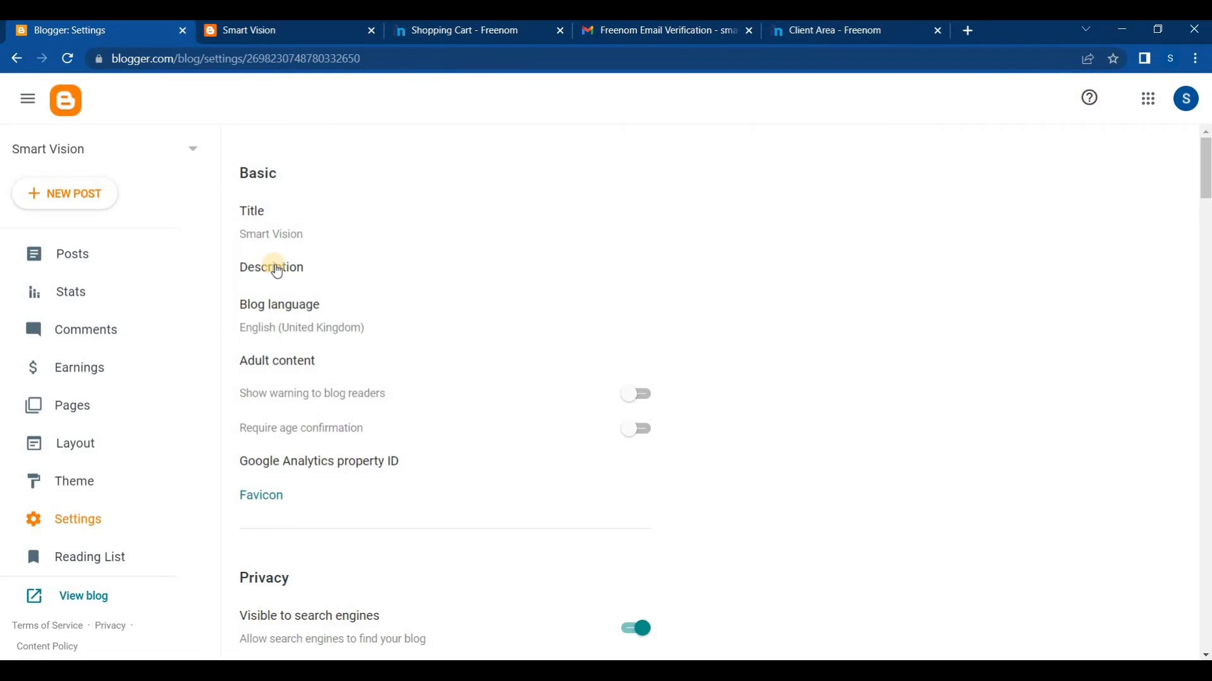
{"action": "scroll", "coordinate": [361, 386], "scroll_direction": "down", "scroll_amount": 4}
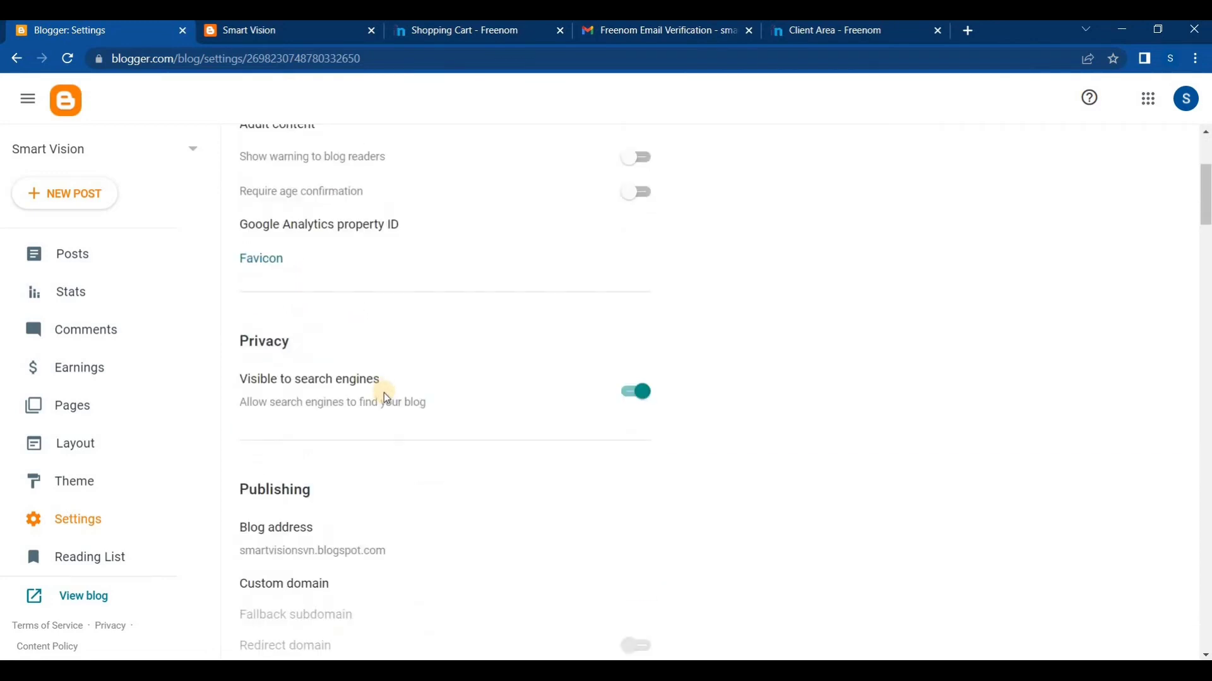
{"action": "scroll", "coordinate": [384, 393], "scroll_direction": "down", "scroll_amount": 9}
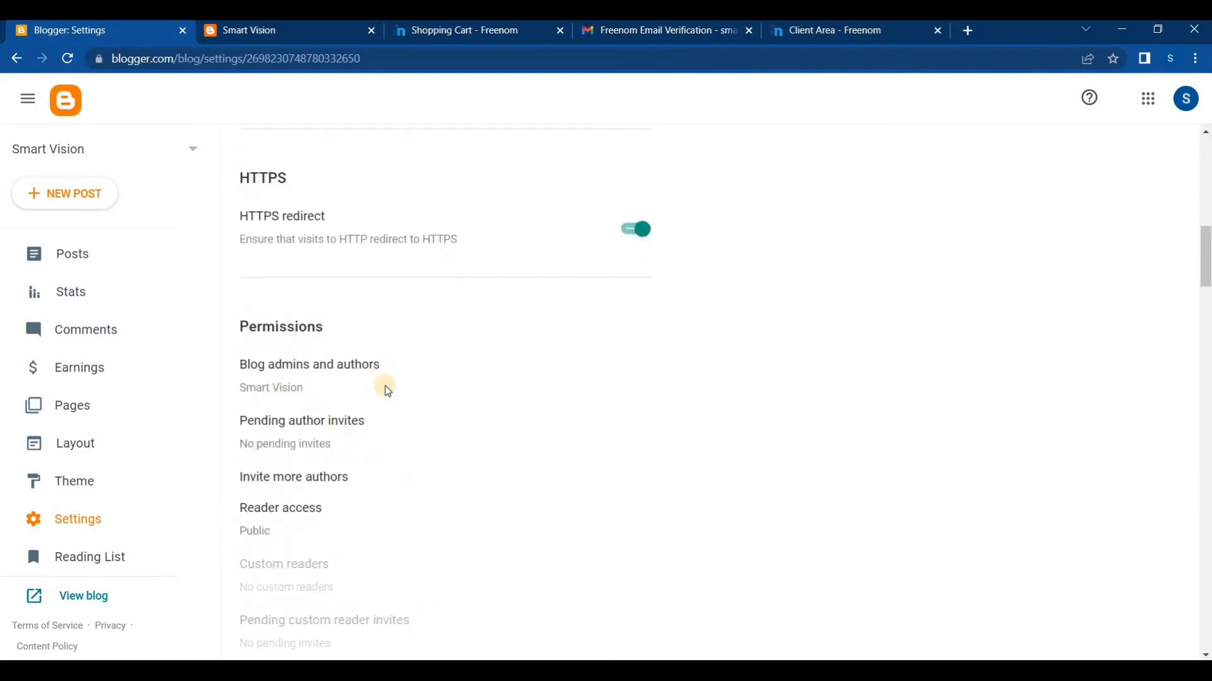
{"action": "scroll", "coordinate": [386, 391], "scroll_direction": "down", "scroll_amount": 12}
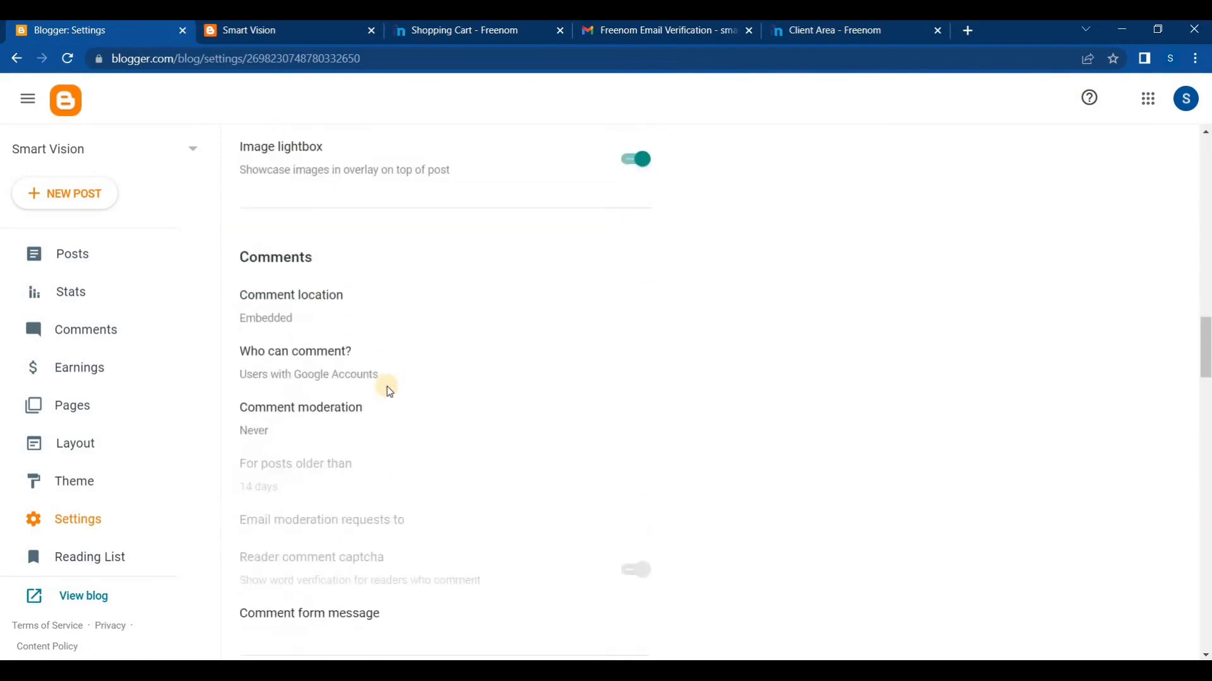
{"action": "scroll", "coordinate": [388, 391], "scroll_direction": "down", "scroll_amount": 13}
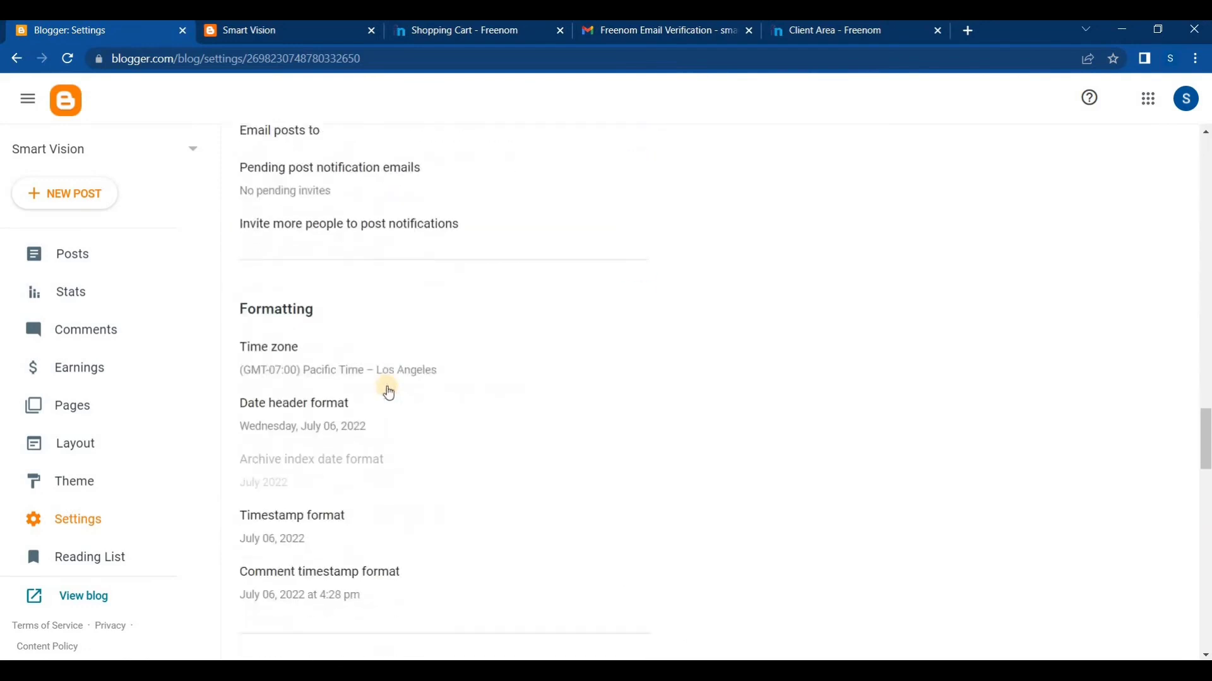
{"action": "scroll", "coordinate": [389, 393], "scroll_direction": "down", "scroll_amount": 6}
{"action": "scroll", "coordinate": [388, 391], "scroll_direction": "up", "scroll_amount": 20}
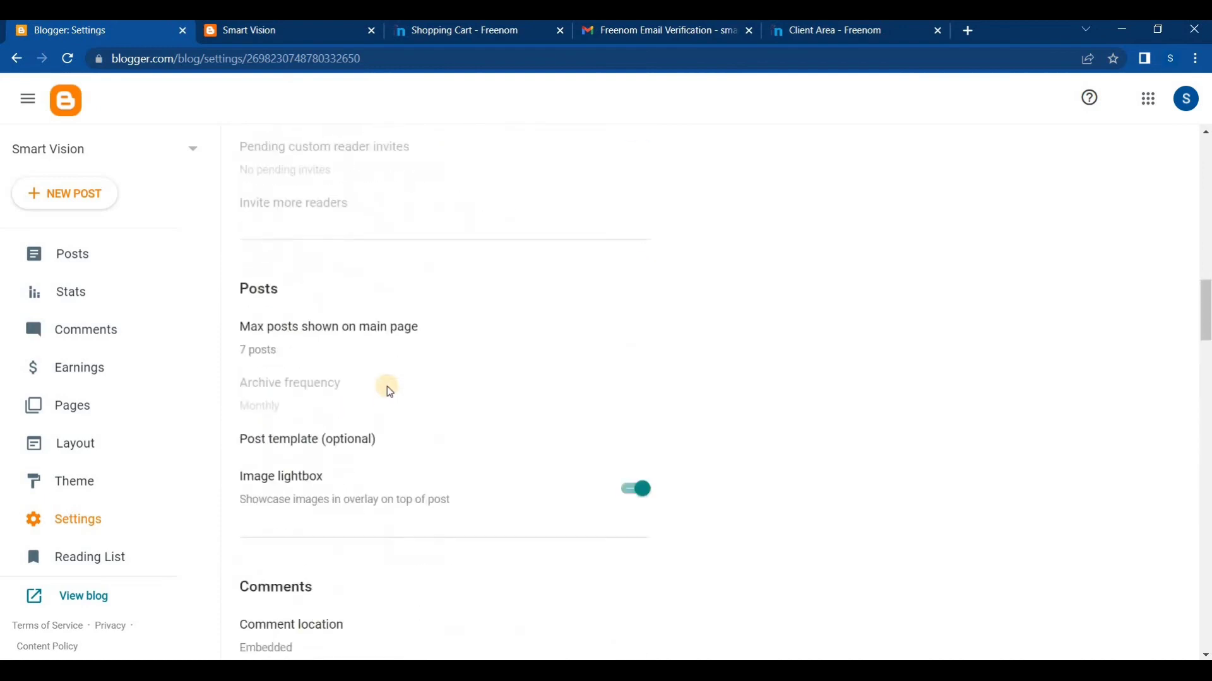
{"action": "scroll", "coordinate": [387, 386], "scroll_direction": "up", "scroll_amount": 8}
{"action": "scroll", "coordinate": [311, 322], "scroll_direction": "up", "scroll_amount": 4}
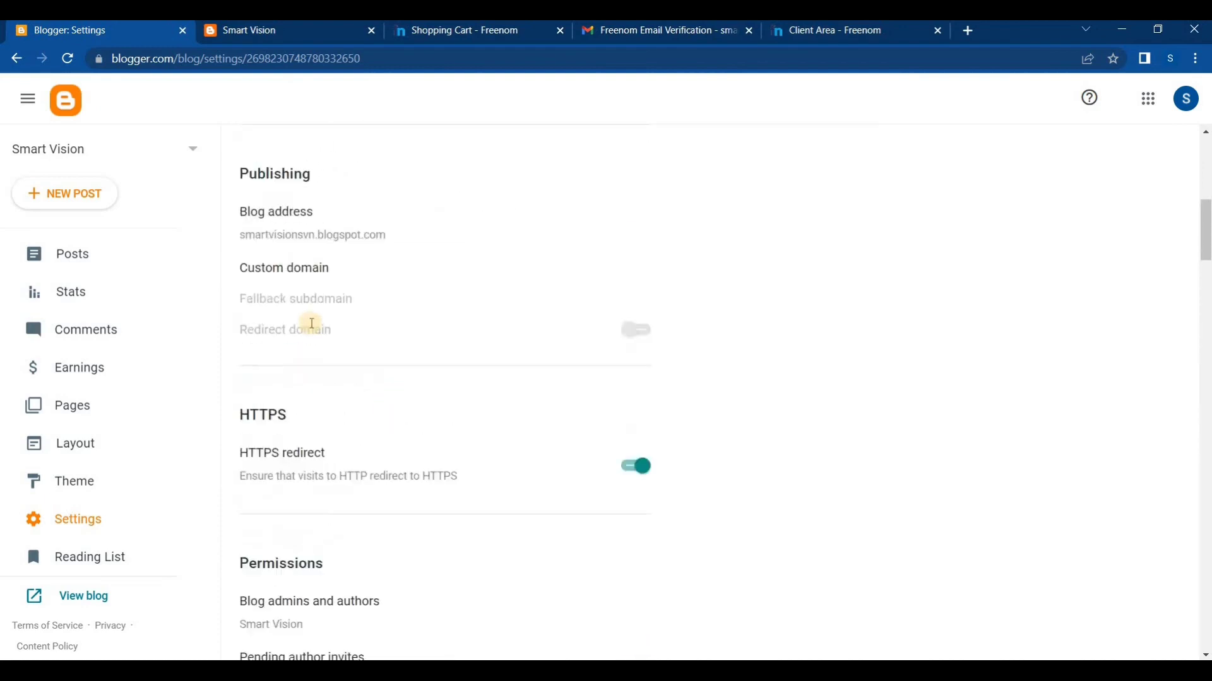
{"action": "scroll", "coordinate": [312, 323], "scroll_direction": "up", "scroll_amount": 2}
{"action": "scroll", "coordinate": [306, 328], "scroll_direction": "down", "scroll_amount": 1}
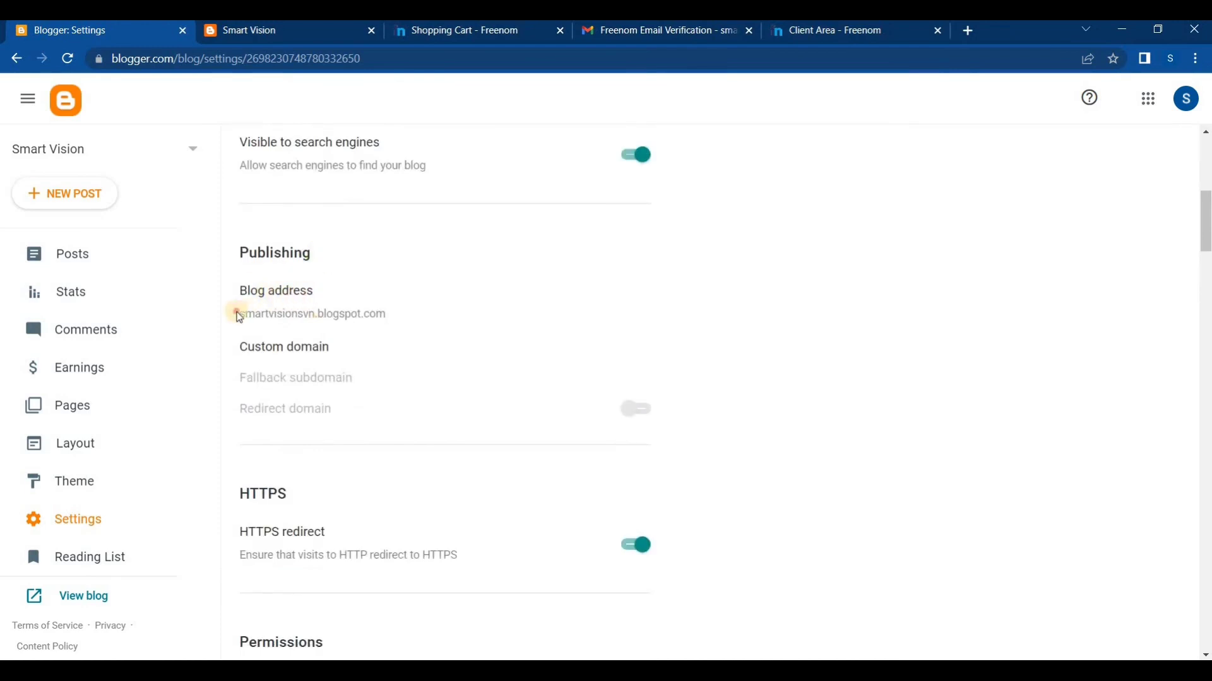
{"action": "left_click_drag", "start_coordinate": [235, 314], "coordinate": [406, 318]}
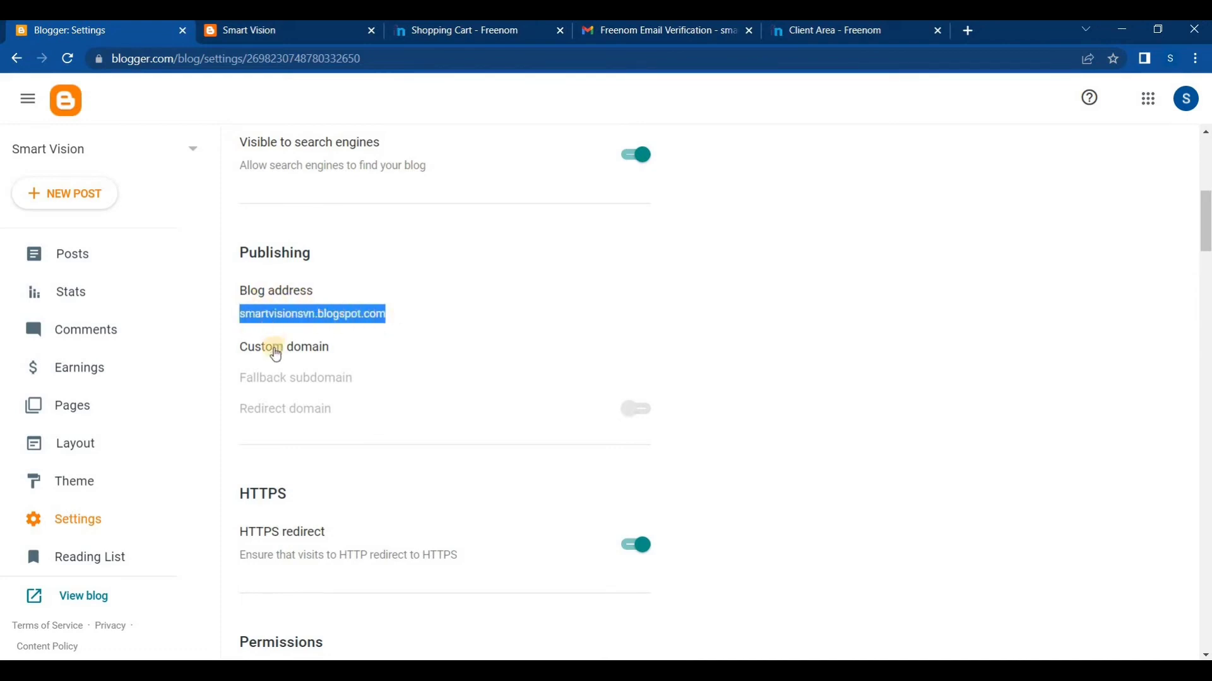
{"action": "left_click", "coordinate": [295, 347]}
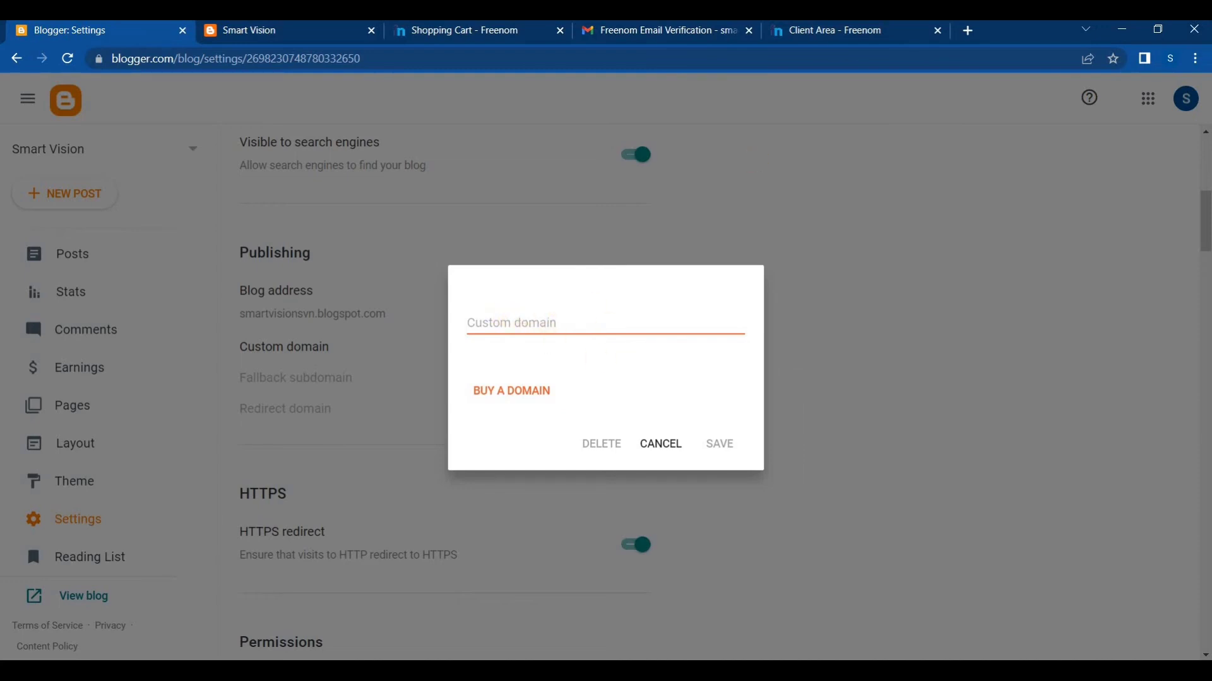
Switch to the Freenom client area and copy the domain name smartvisionsvn.tk from the DNS management heading
{"action": "left_click", "coordinate": [827, 29]}
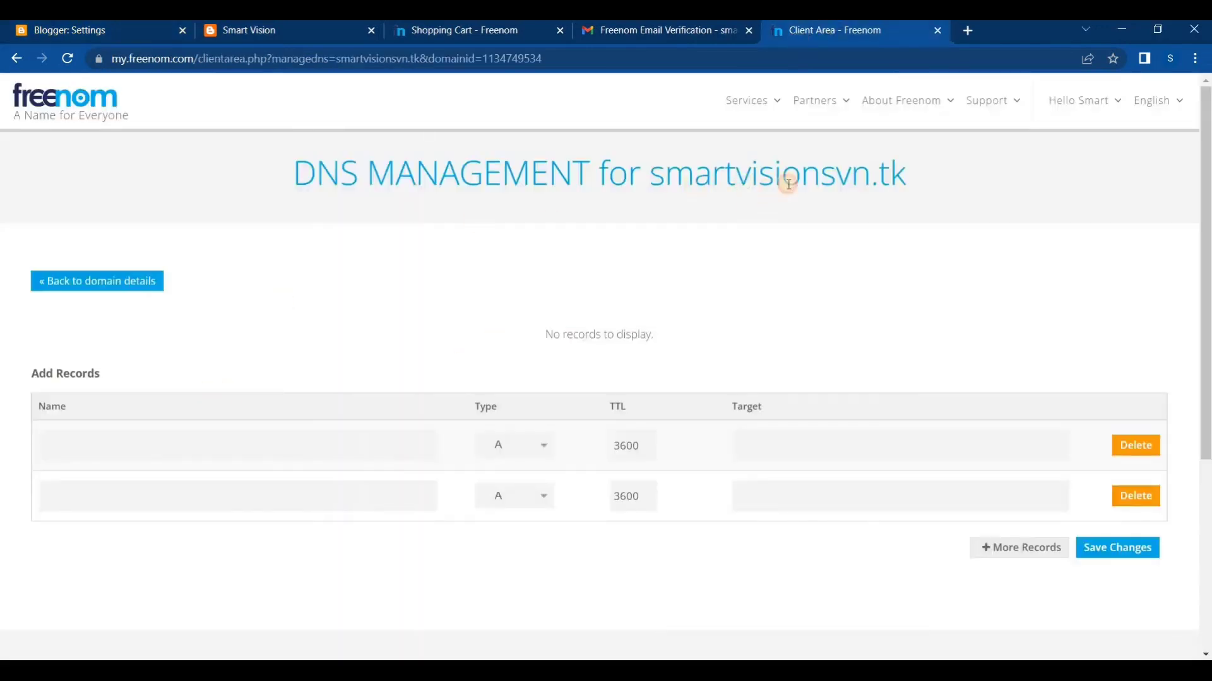
{"action": "left_click_drag", "start_coordinate": [652, 183], "coordinate": [906, 181]}
{"action": "right_click", "coordinate": [898, 178]}
{"action": "left_click", "coordinate": [928, 194]}
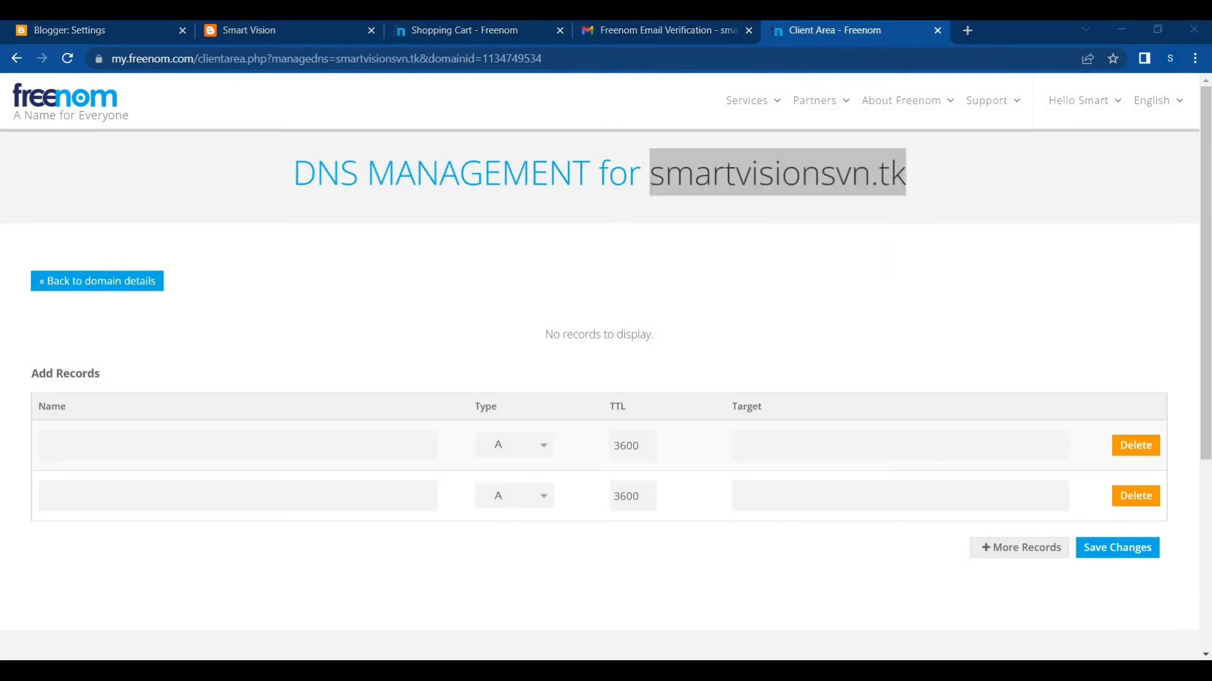
{"action": "left_click", "coordinate": [63, 30]}
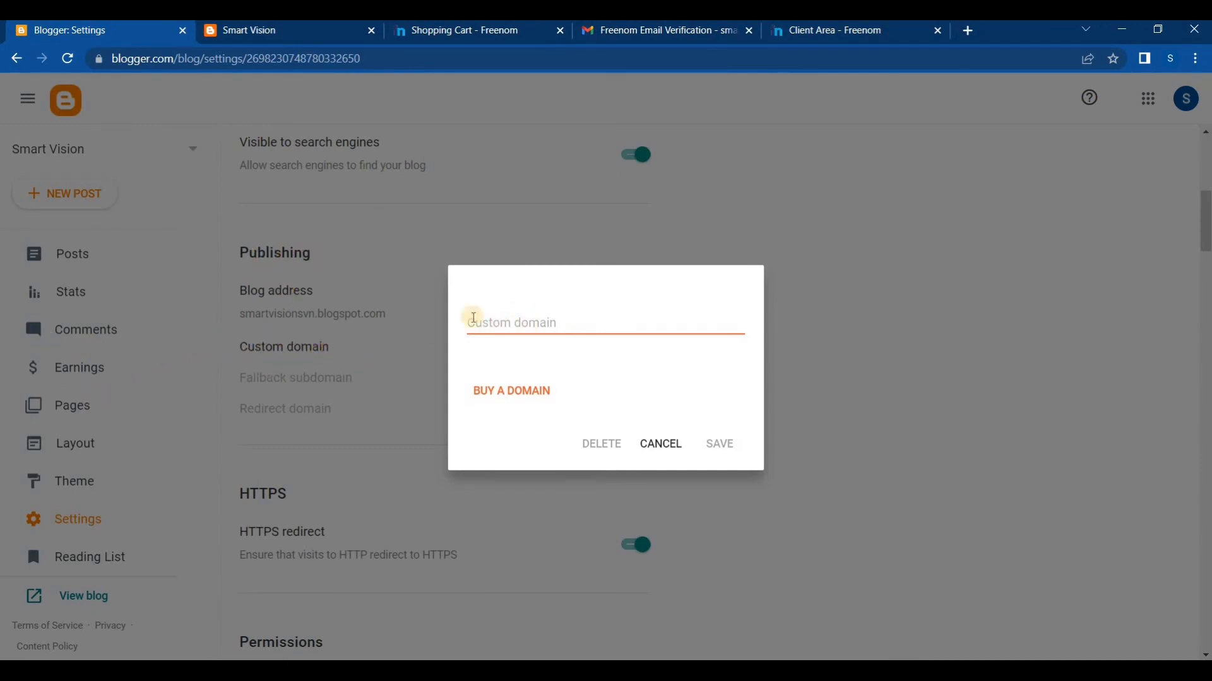
{"action": "left_click", "coordinate": [490, 318]}
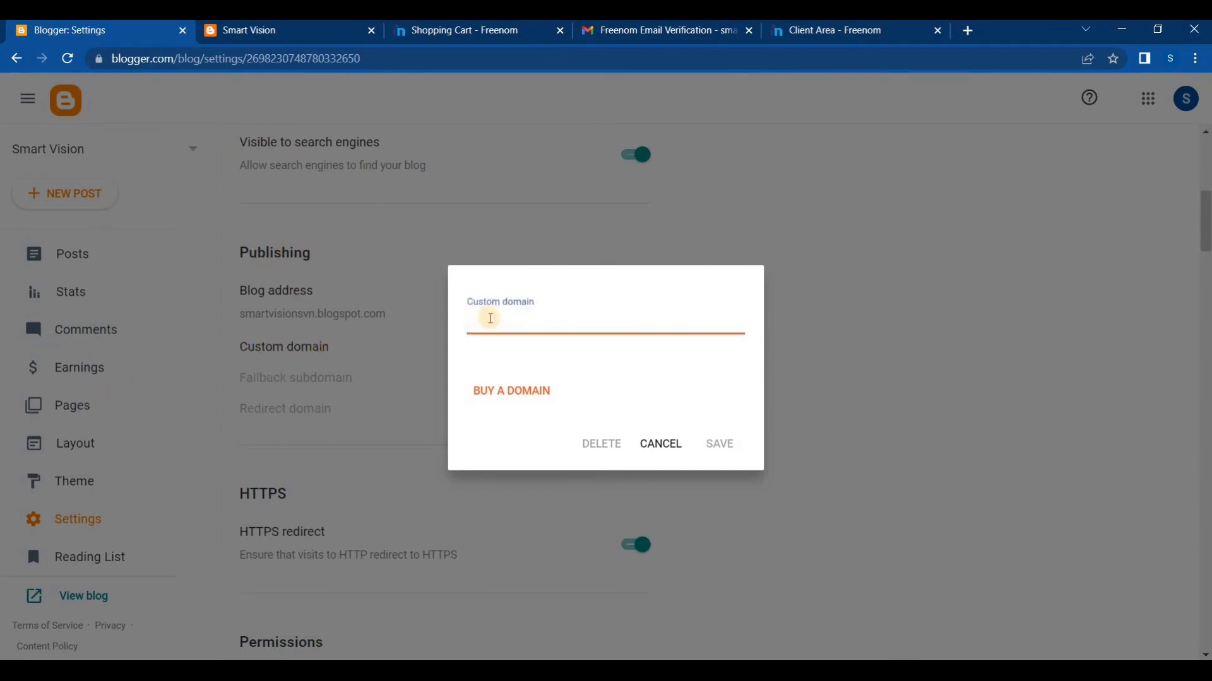
{"action": "type", "text": "www."}
{"action": "key", "text": "ctrl+v"}
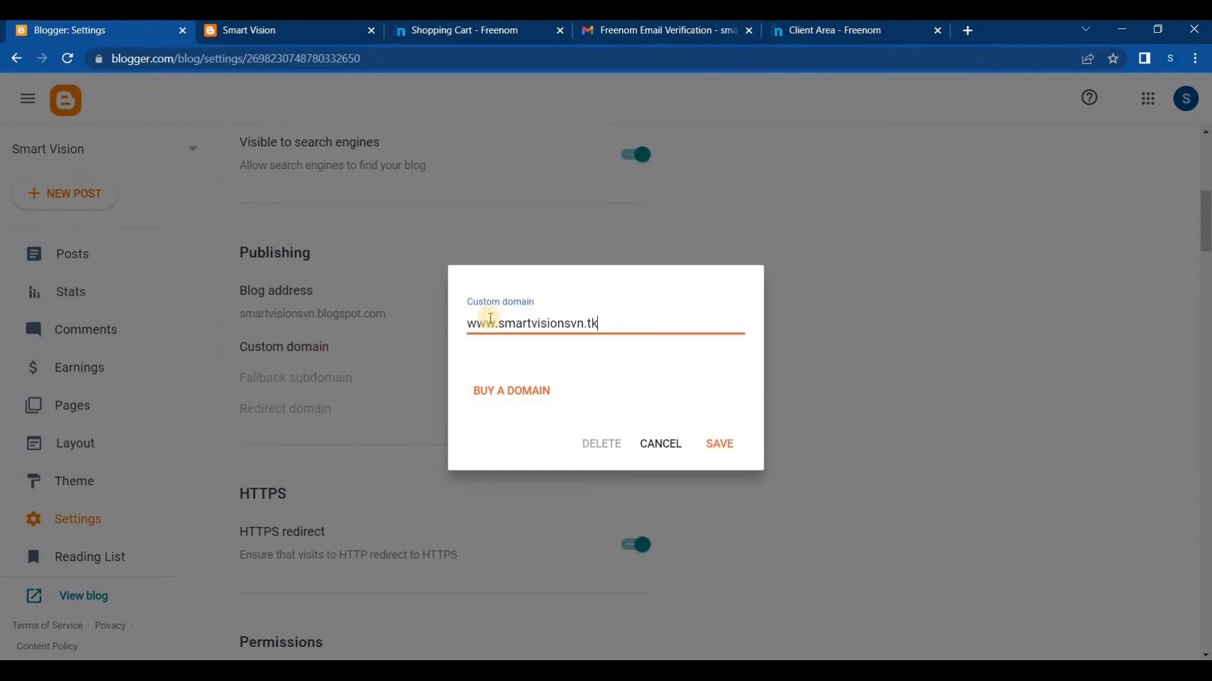
{"action": "mouse_move", "coordinate": [468, 324]}
{"action": "left_mouse_down"}
{"action": "mouse_move", "coordinate": [502, 325]}
{"action": "mouse_move", "coordinate": [464, 323]}
{"action": "left_mouse_up"}
{"action": "left_click", "coordinate": [501, 325]}
{"action": "left_click", "coordinate": [497, 324]}
{"action": "left_click", "coordinate": [820, 30]}
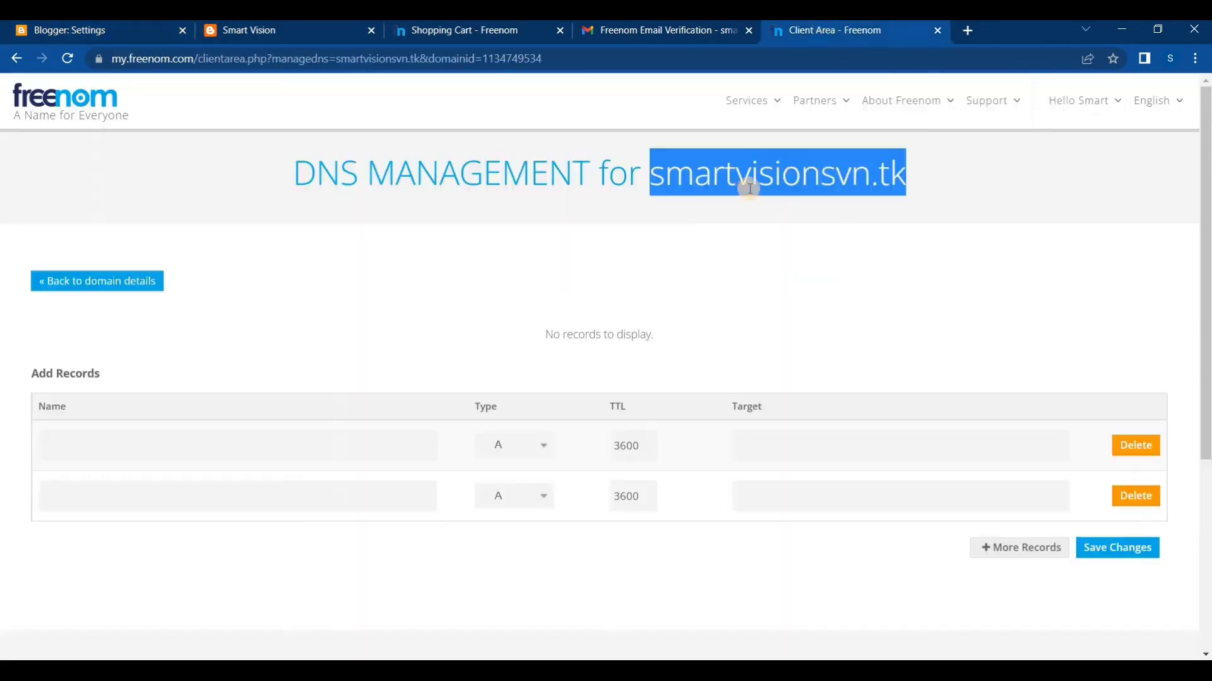
{"action": "left_click_drag", "start_coordinate": [651, 176], "coordinate": [905, 175]}
{"action": "left_click", "coordinate": [28, 25]}
{"action": "key", "text": "ctrl+v"}
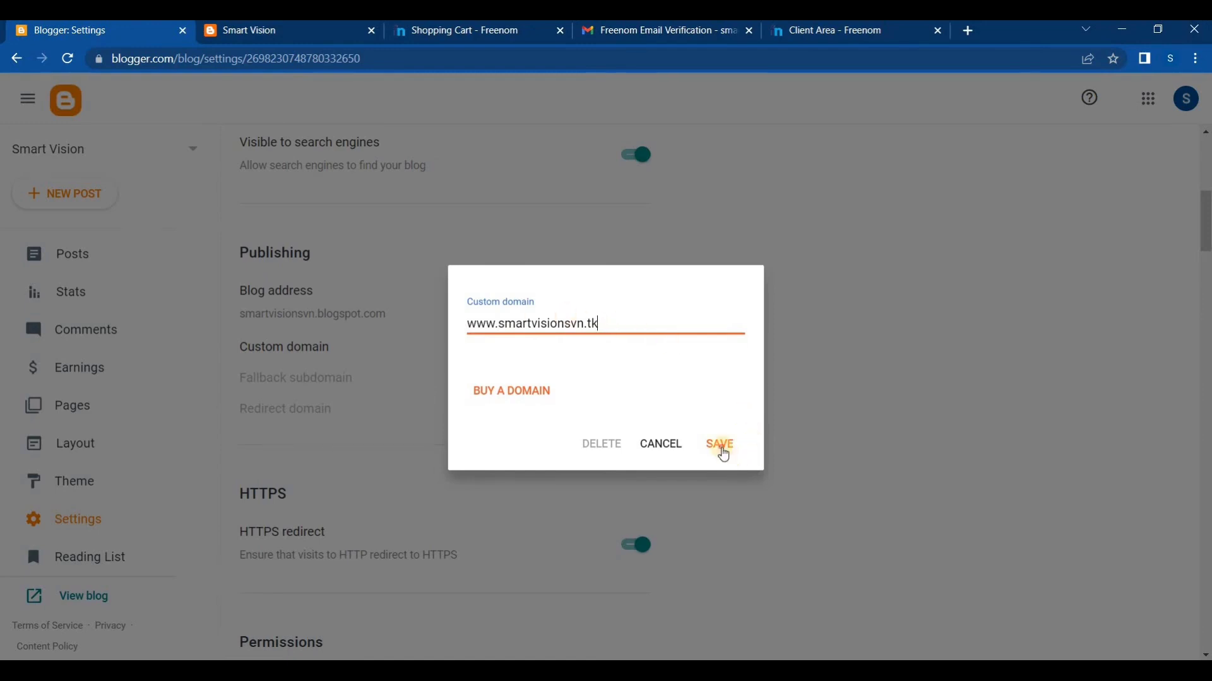
Try to save the custom domain and examine the two CNAME records required to verify ownership of it
{"action": "left_click", "coordinate": [723, 450]}
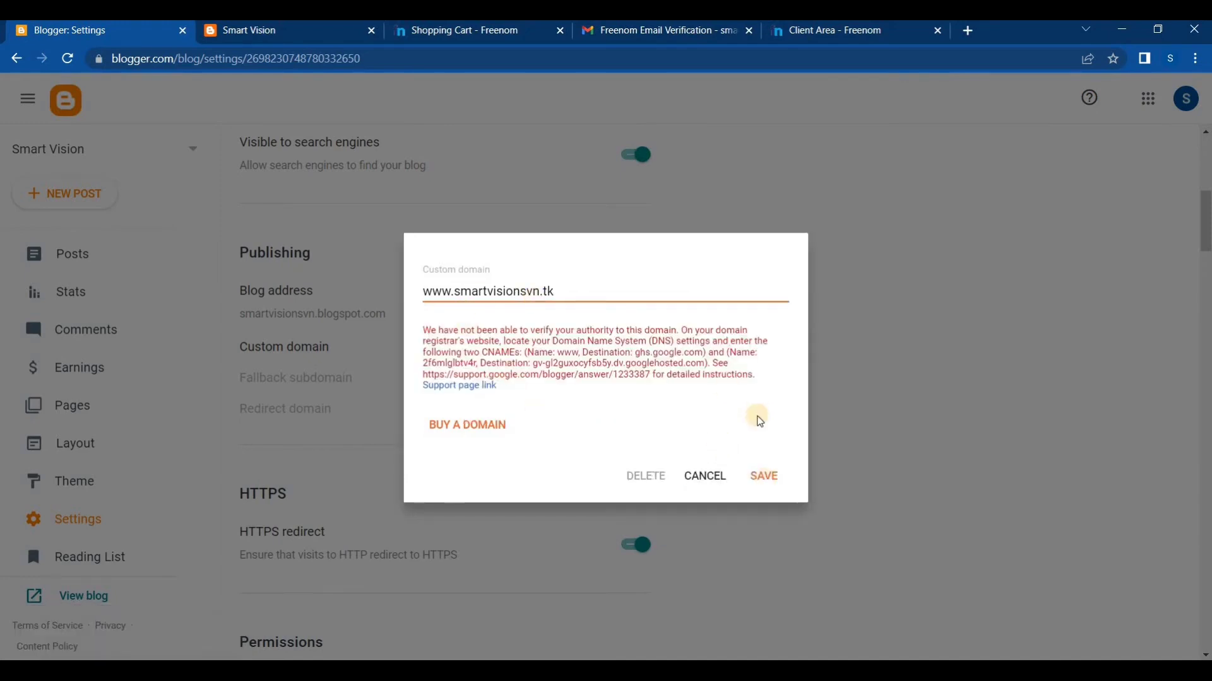
{"action": "left_click_drag", "start_coordinate": [757, 375], "coordinate": [429, 343]}
{"action": "left_click", "coordinate": [760, 347]}
{"action": "left_click_drag", "start_coordinate": [529, 353], "coordinate": [706, 353]}
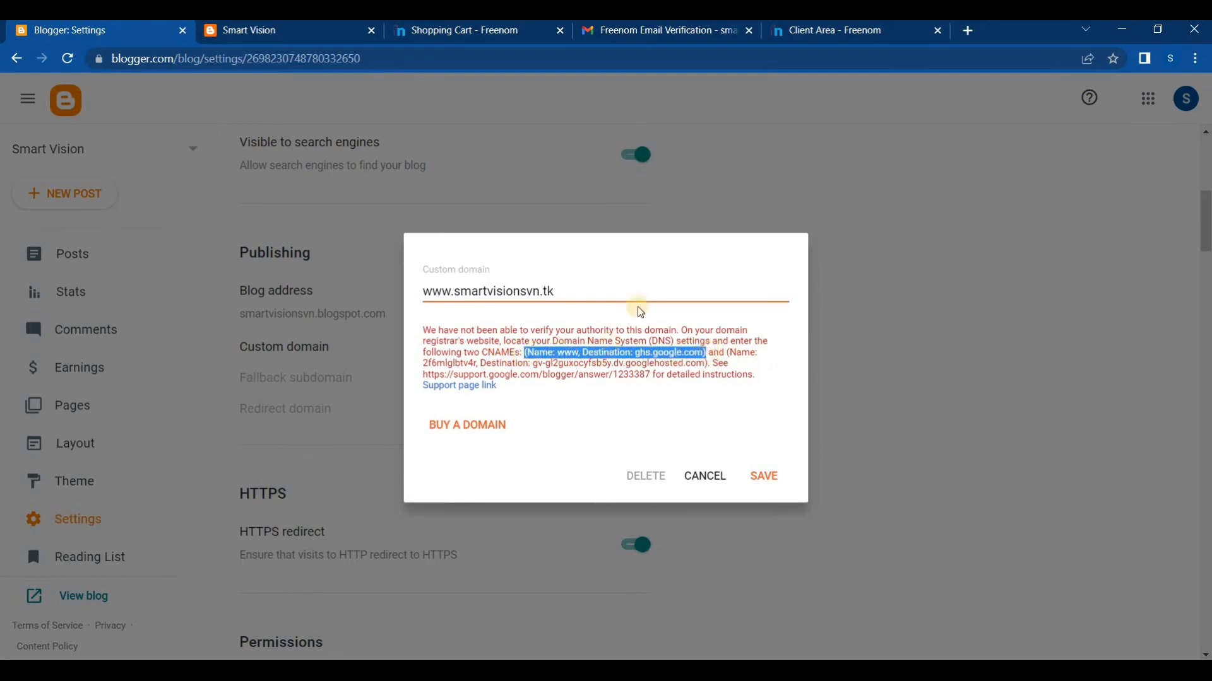
{"action": "left_click", "coordinate": [584, 354]}
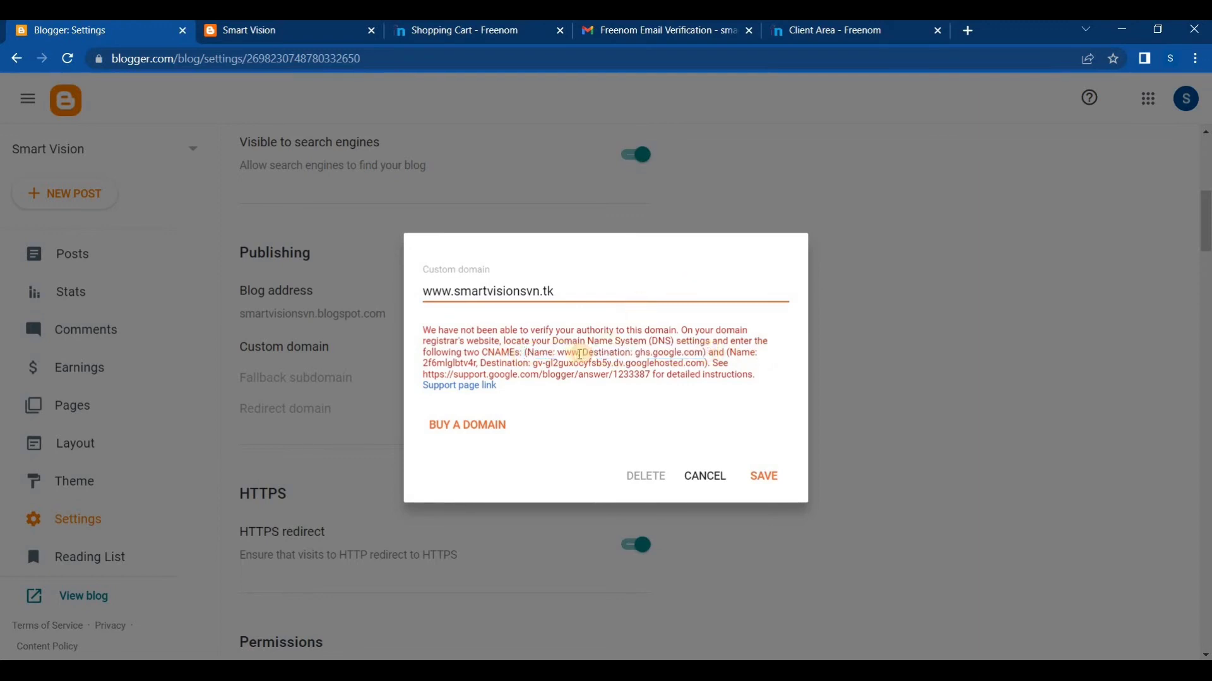
Copy the first required CNAME's name, www, from the verification message in Blogger's custom domain dialog
{"action": "double_click", "coordinate": [566, 354]}
{"action": "right_click", "coordinate": [573, 356]}
{"action": "left_click", "coordinate": [593, 364]}
{"action": "double_click", "coordinate": [497, 355]}
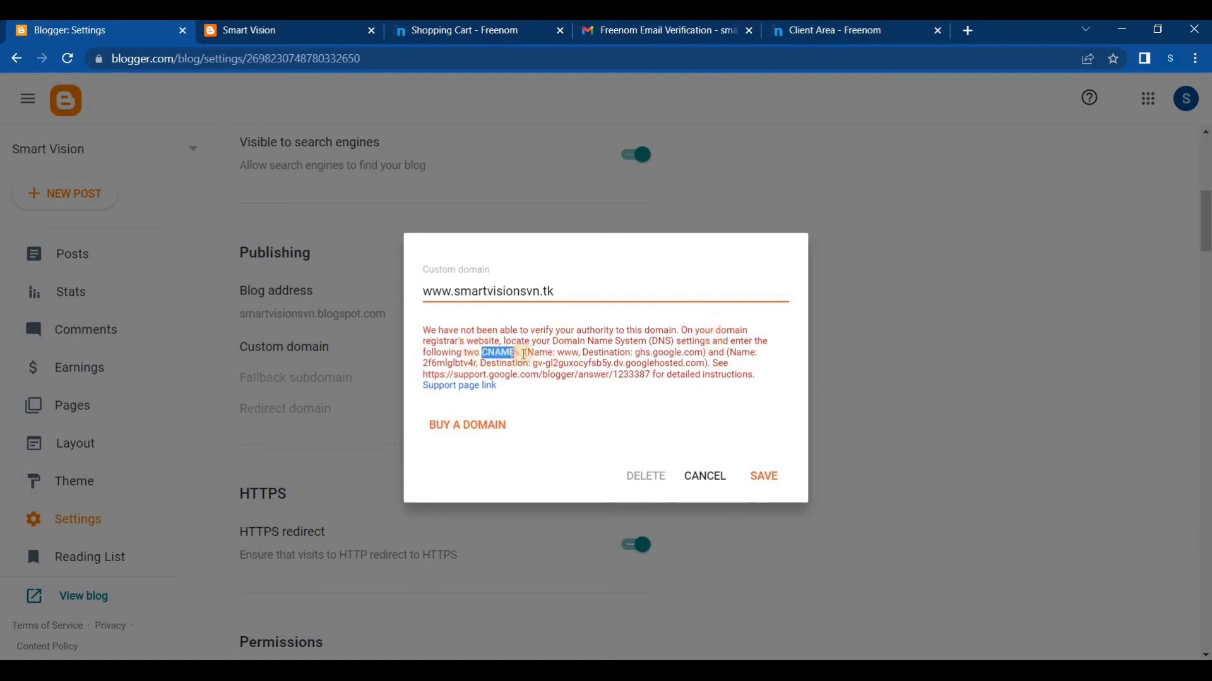
{"action": "left_click", "coordinate": [528, 351]}
{"action": "left_click_drag", "start_coordinate": [527, 353], "coordinate": [550, 354]}
{"action": "left_click", "coordinate": [546, 353]}
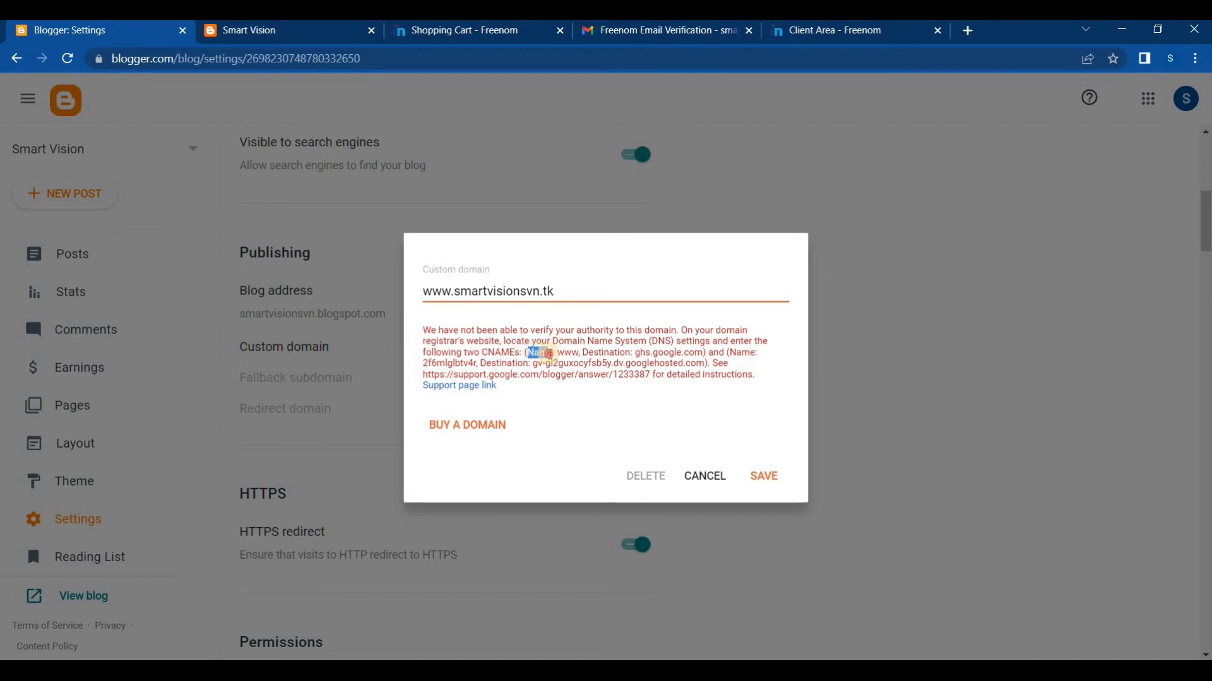
{"action": "double_click", "coordinate": [567, 353]}
{"action": "right_click", "coordinate": [567, 354]}
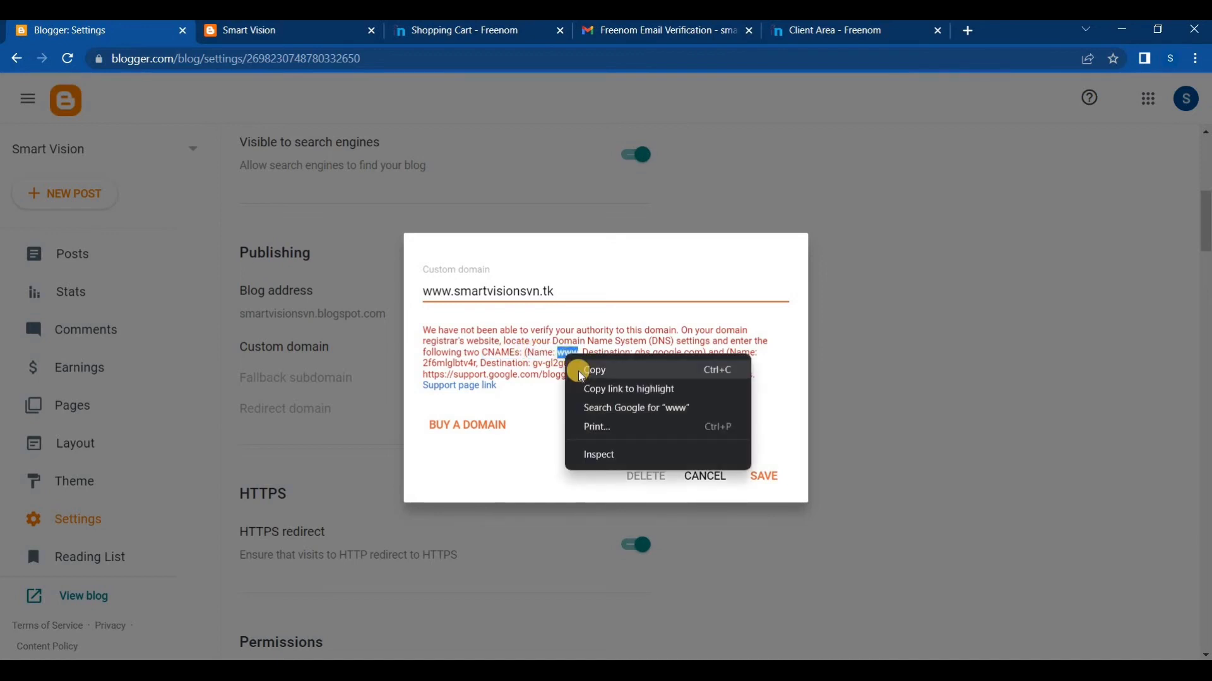
{"action": "left_click", "coordinate": [579, 372]}
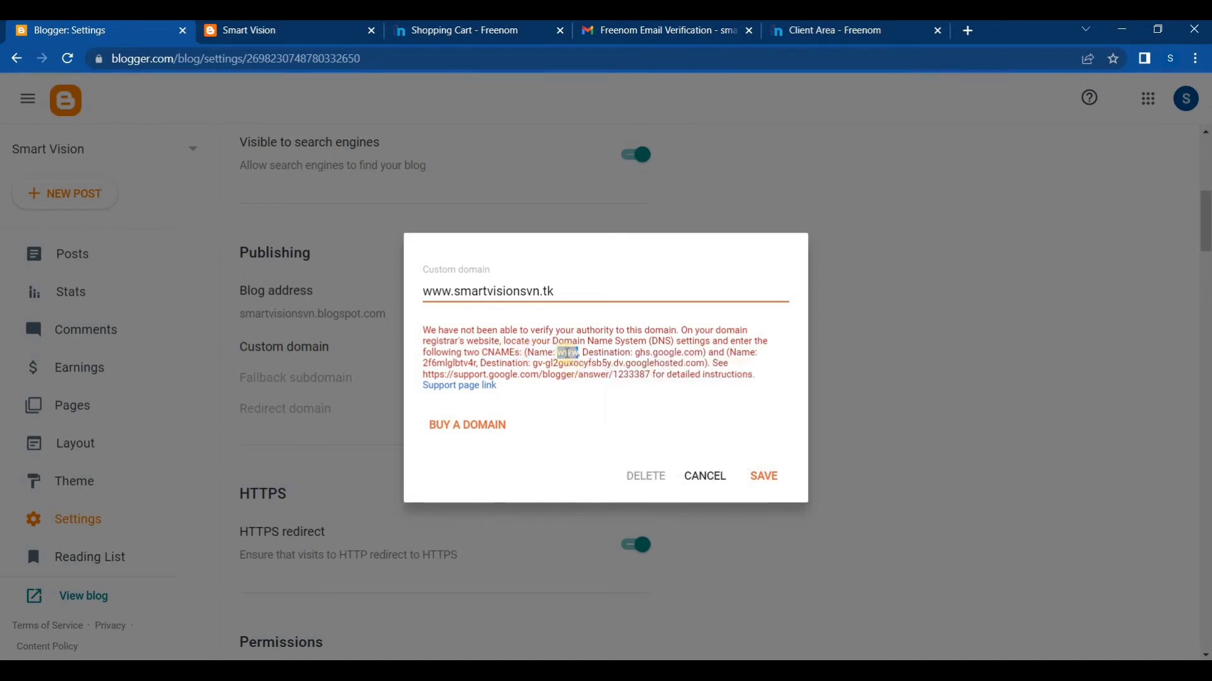
{"action": "right_click", "coordinate": [570, 360]}
{"action": "left_click", "coordinate": [572, 366]}
Switch to the Freenom client area, place its tab beside the Blogger one, and enter www as the first DNS record's name
{"action": "left_click", "coordinate": [789, 30]}
{"action": "left_click_drag", "start_coordinate": [789, 30], "coordinate": [280, 42]}
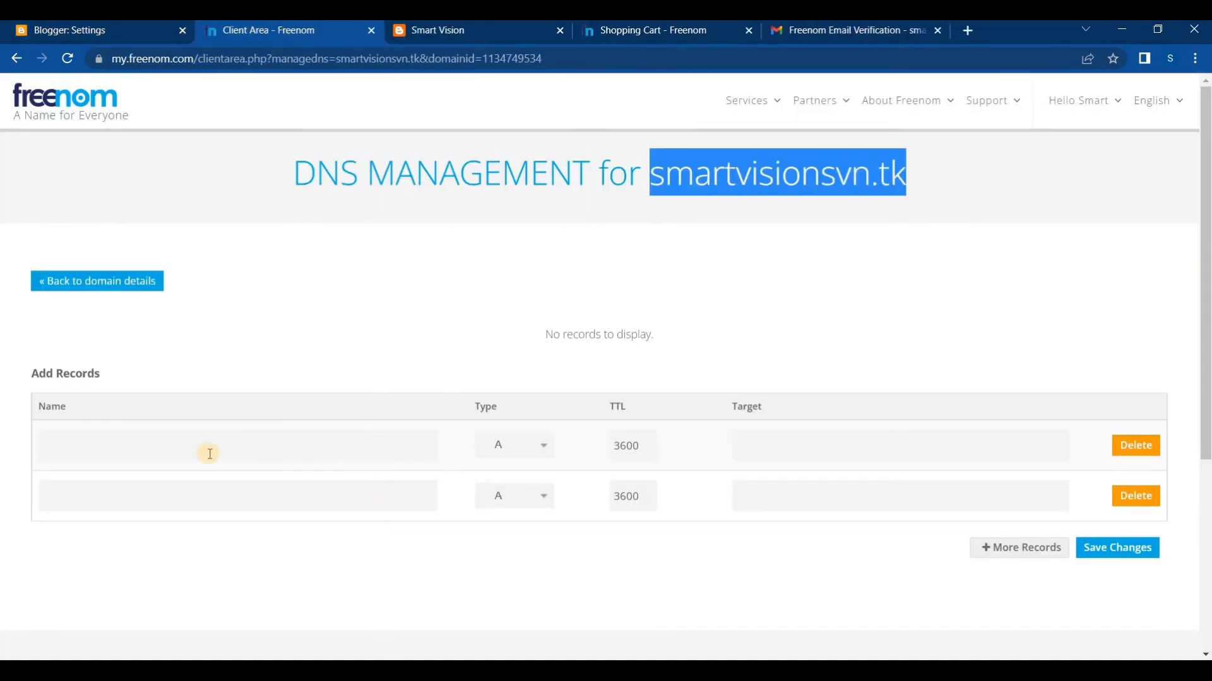
{"action": "left_click", "coordinate": [250, 438]}
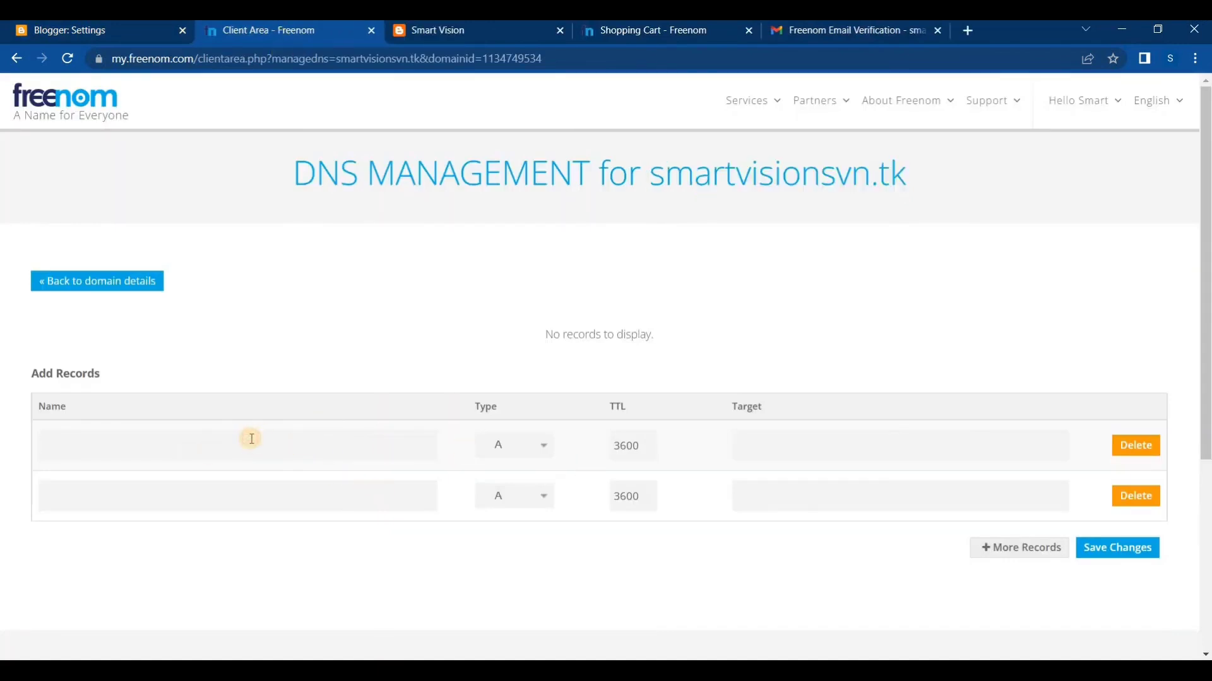
{"action": "right_click", "coordinate": [211, 447]}
{"action": "left_click", "coordinate": [268, 316]}
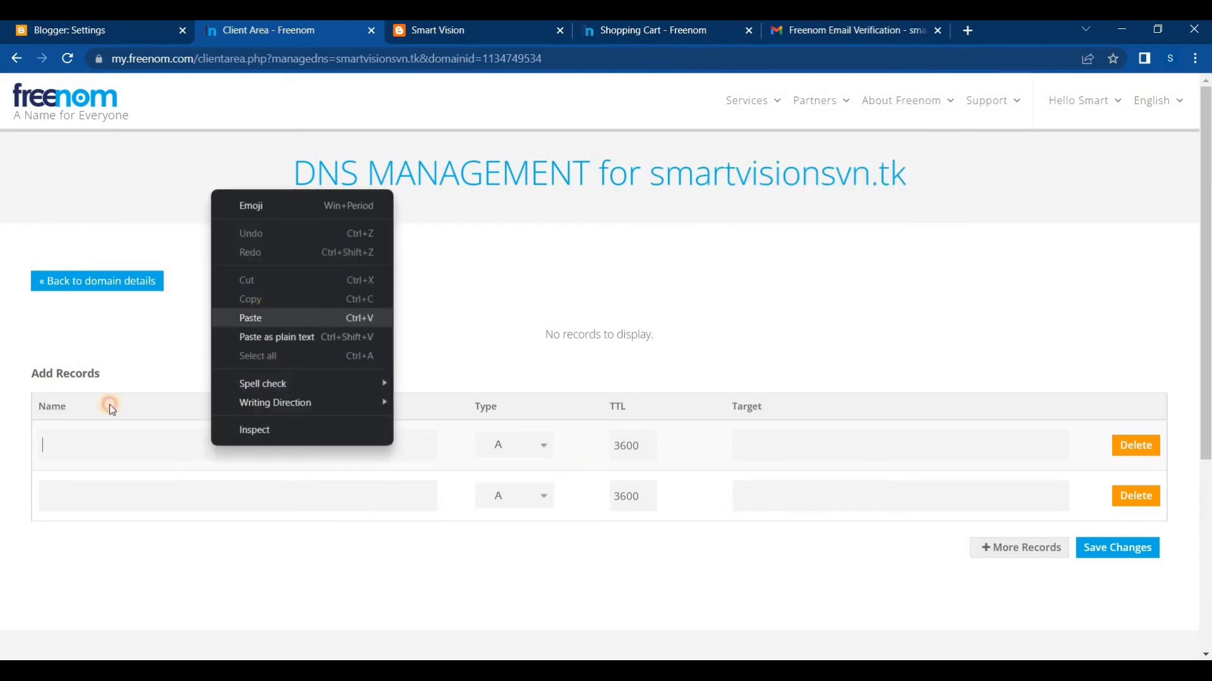
{"action": "left_click", "coordinate": [43, 445]}
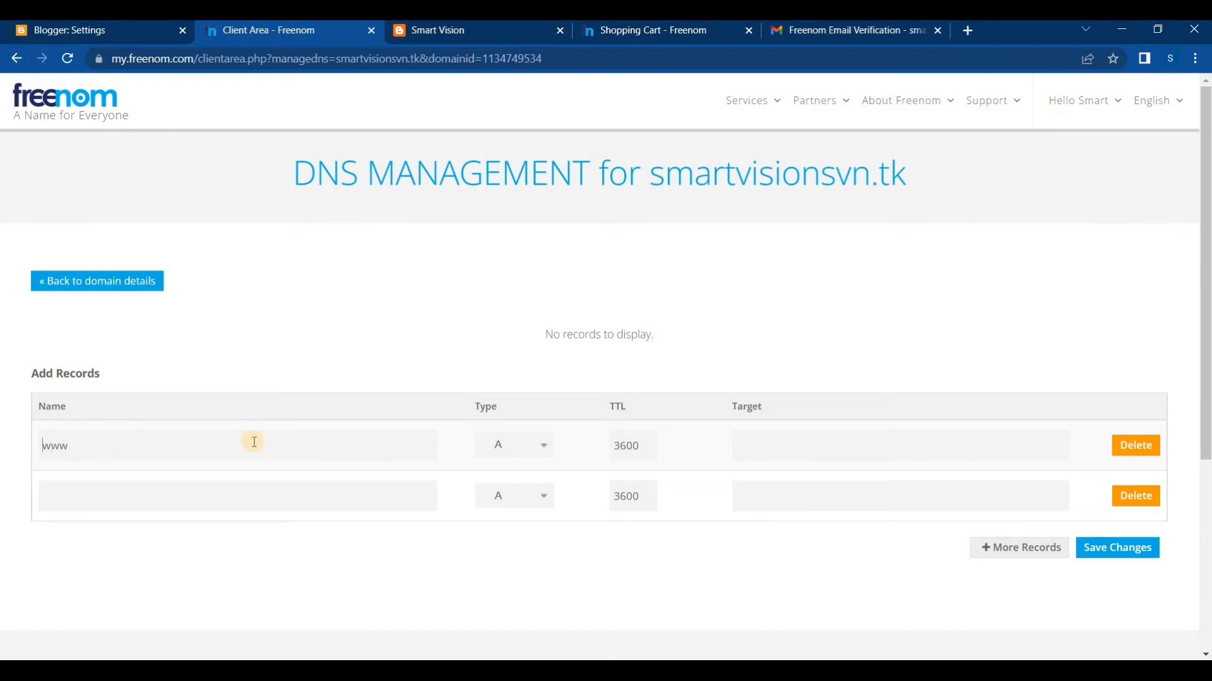
Copy the first CNAME's destination from Blogger and enter ghs.google.com as the www record's target in Freenom
{"action": "left_click", "coordinate": [796, 441]}
{"action": "left_click", "coordinate": [108, 30]}
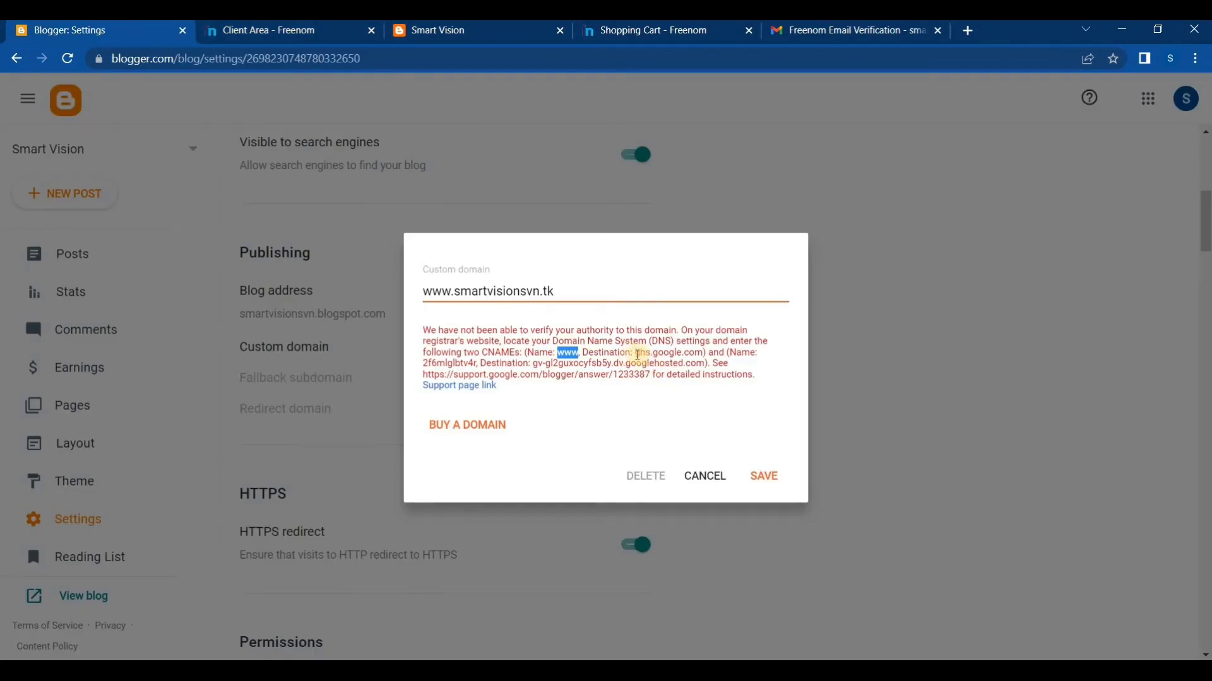
{"action": "left_click_drag", "start_coordinate": [635, 353], "coordinate": [700, 354]}
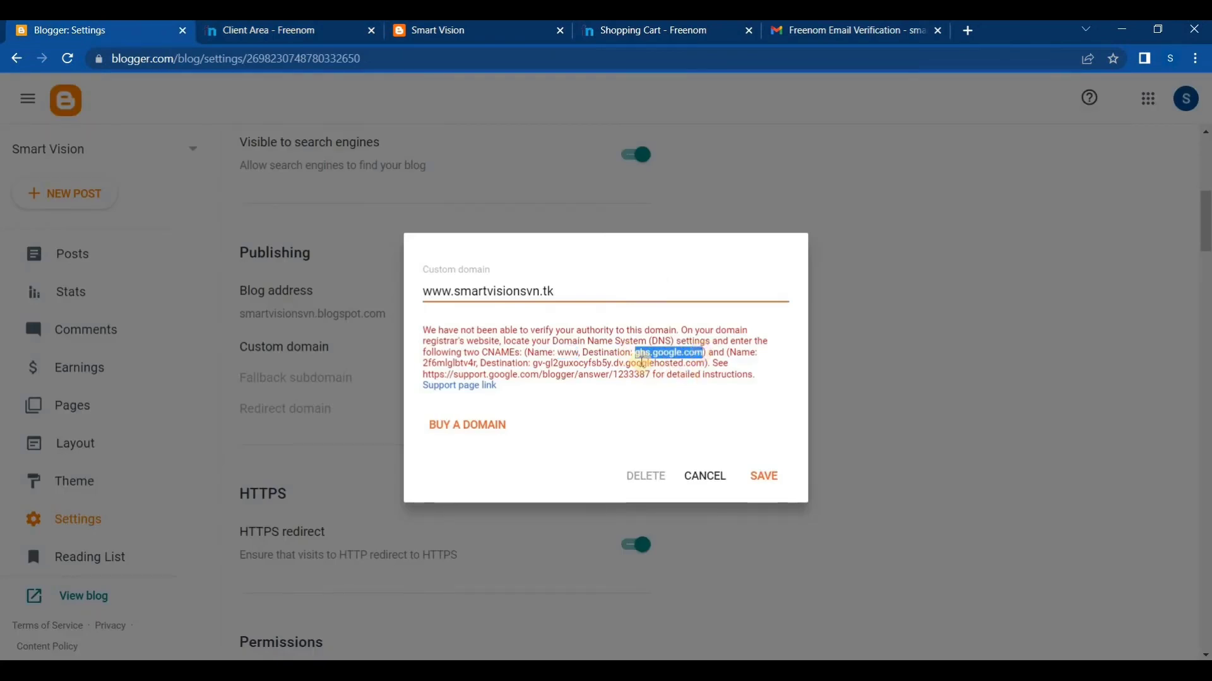
{"action": "left_click", "coordinate": [629, 353]}
{"action": "left_click_drag", "start_coordinate": [635, 352], "coordinate": [705, 354]}
{"action": "left_click", "coordinate": [640, 355]}
{"action": "right_click", "coordinate": [646, 354]}
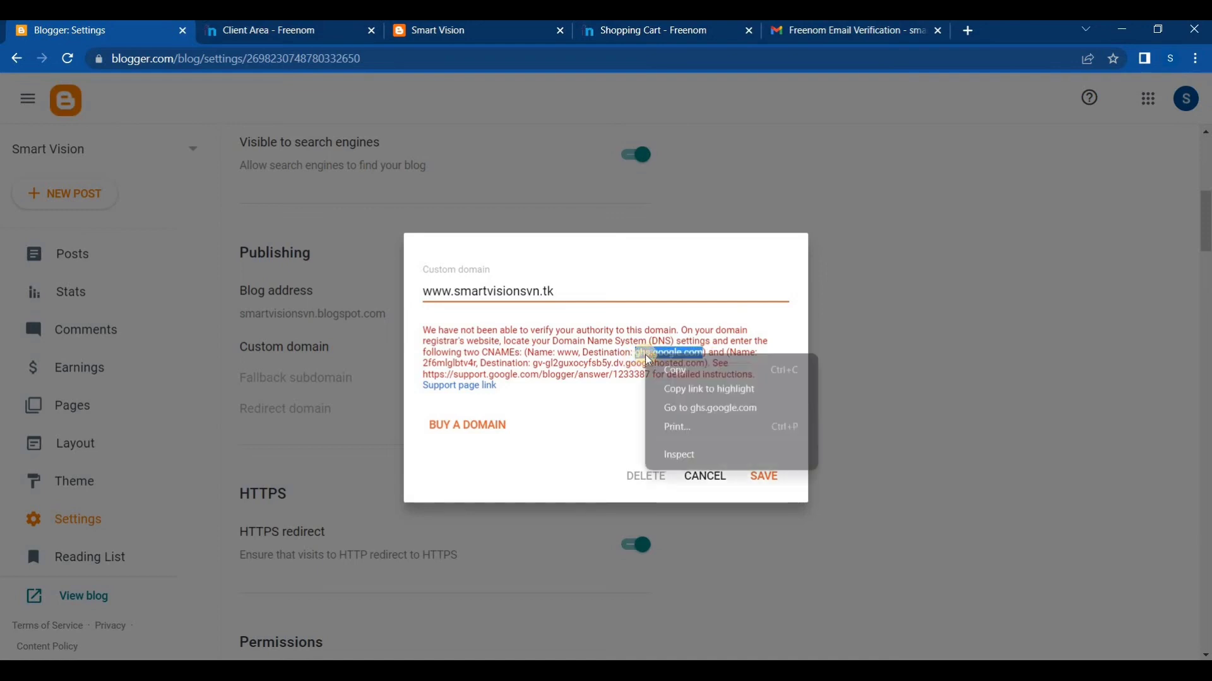
{"action": "left_click", "coordinate": [668, 370]}
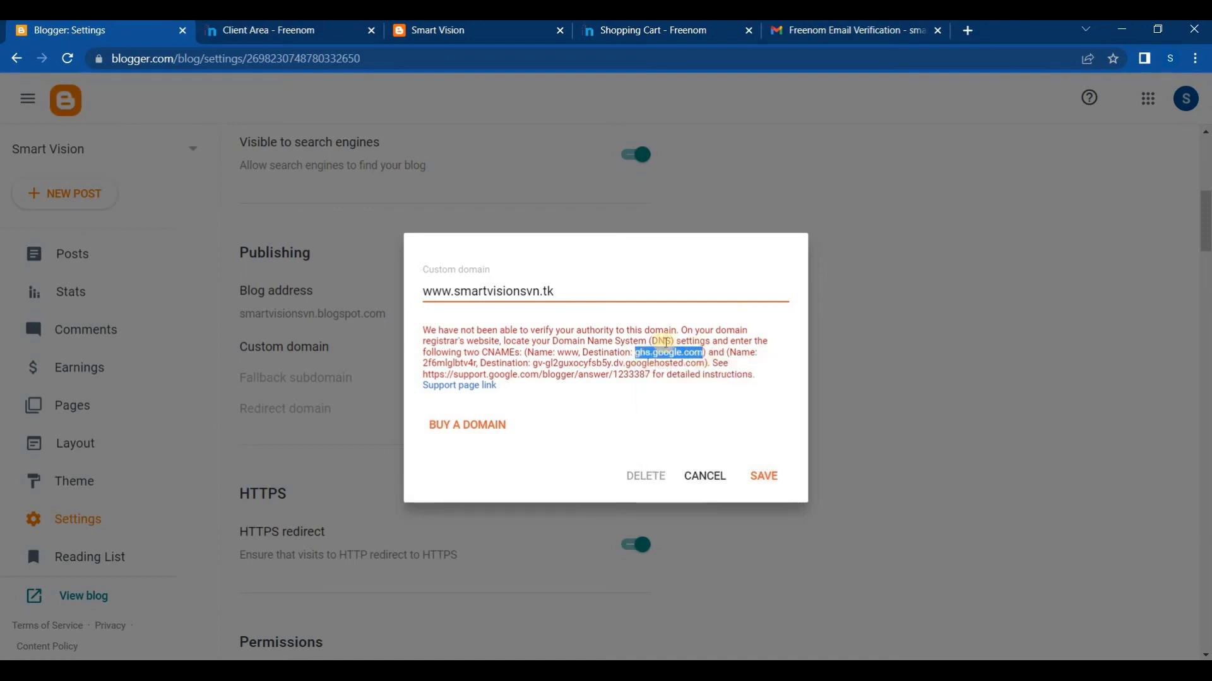
{"action": "left_click", "coordinate": [296, 29]}
{"action": "right_click", "coordinate": [770, 443]}
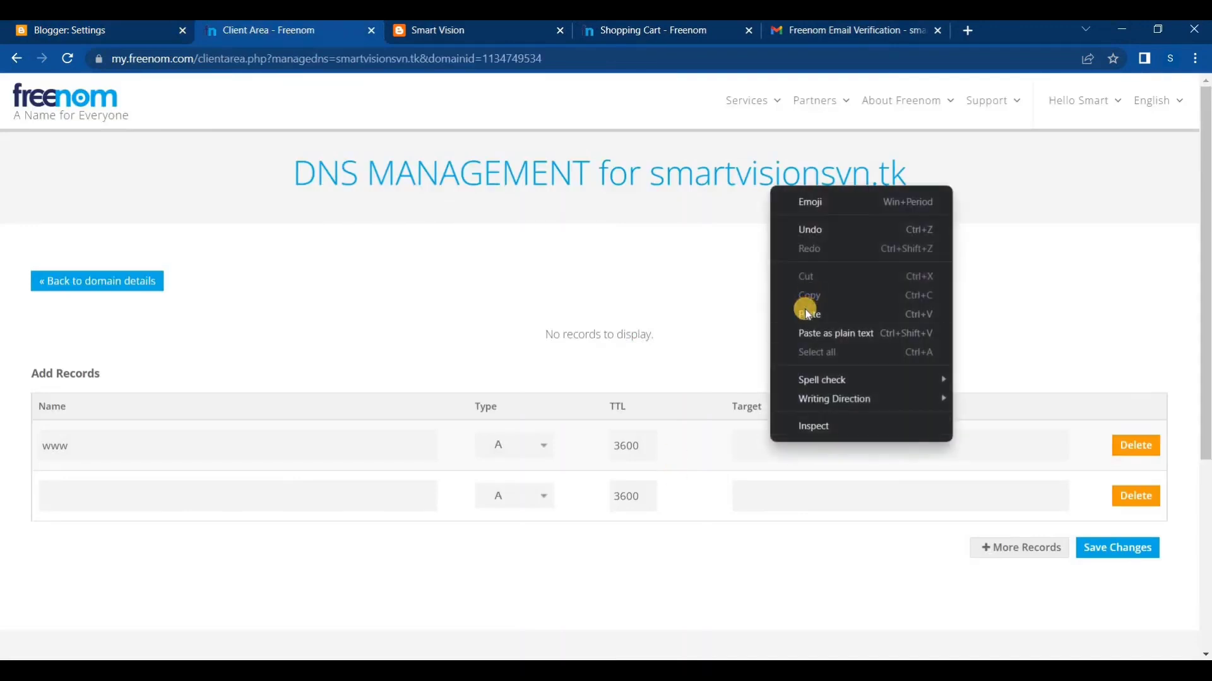
{"action": "left_click", "coordinate": [809, 314]}
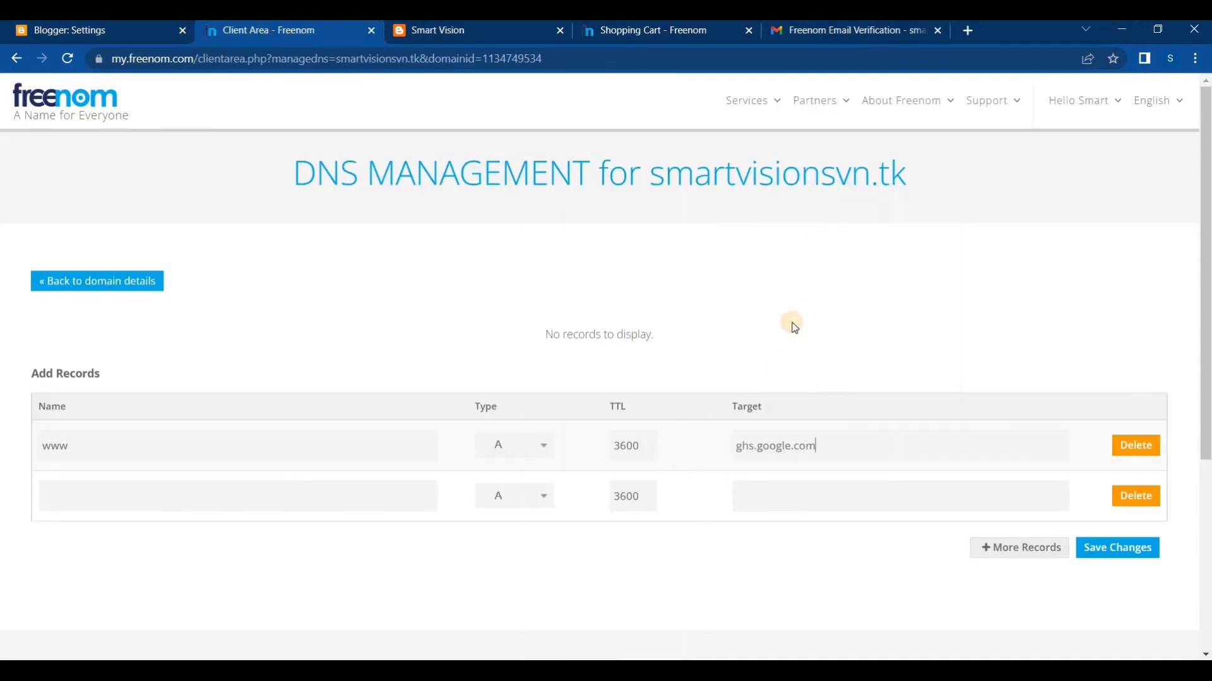
Copy the second CNAME's verification token name from Blogger and enter it as the second DNS record's name in Freenom
{"action": "left_click", "coordinate": [91, 28]}
{"action": "left_click", "coordinate": [718, 342]}
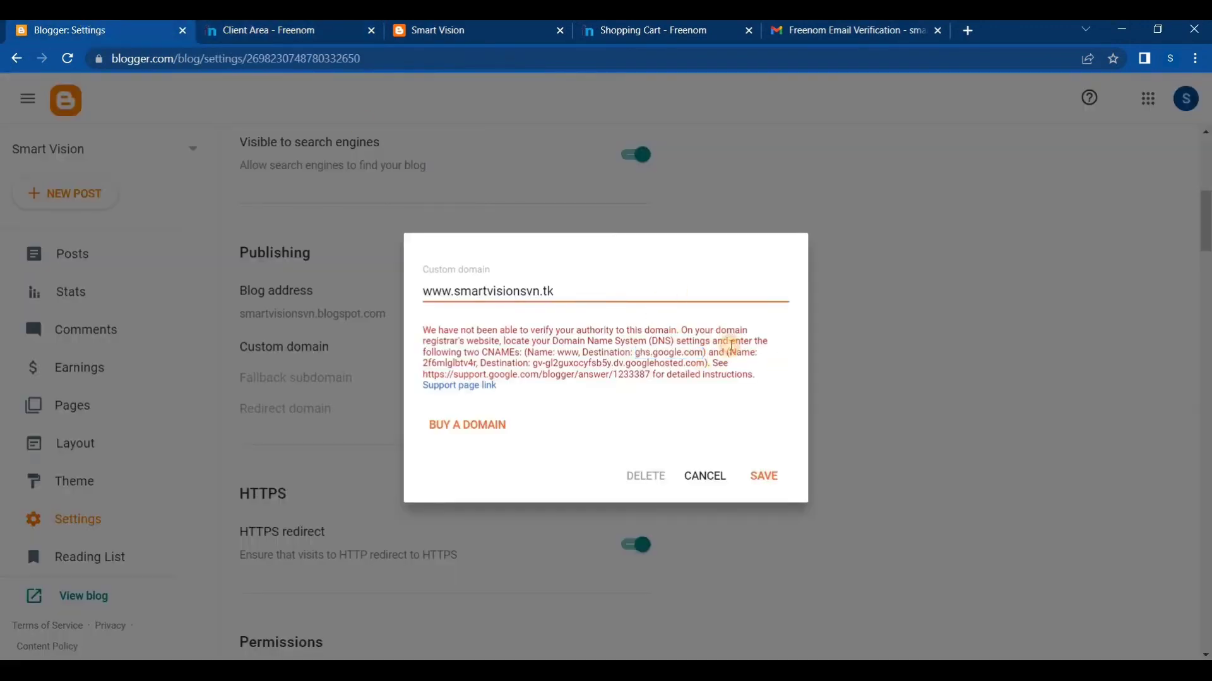
{"action": "left_click_drag", "start_coordinate": [737, 361], "coordinate": [427, 365]}
{"action": "left_click", "coordinate": [435, 364]}
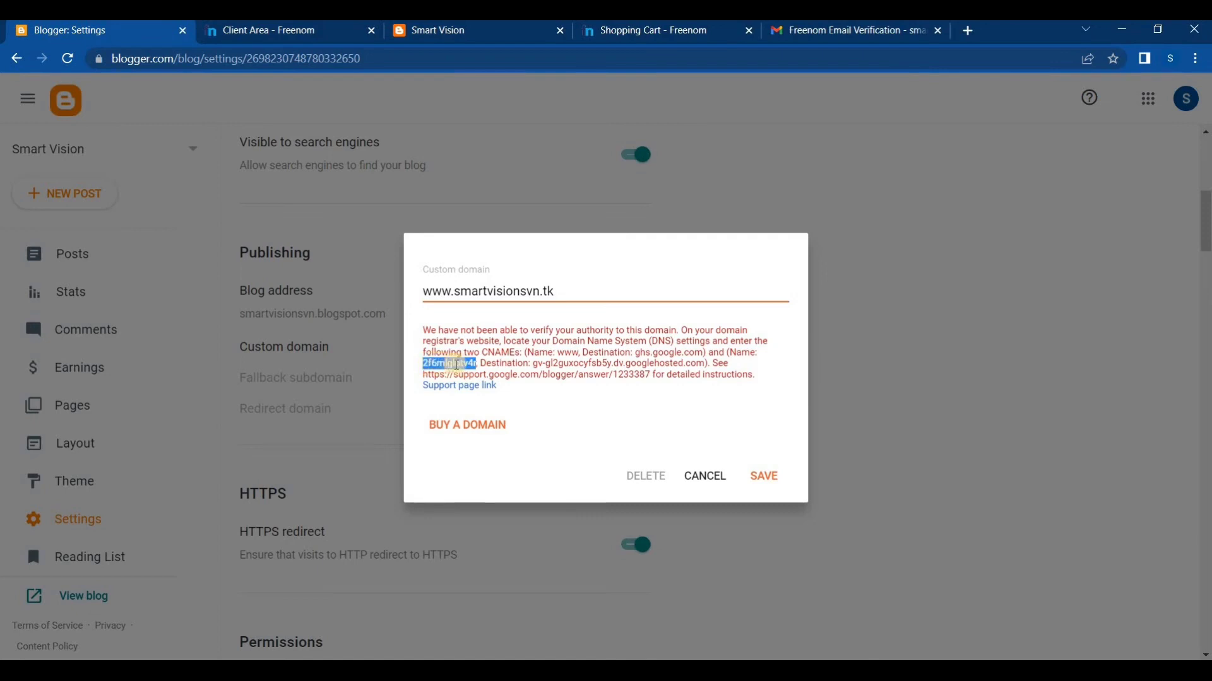
{"action": "left_click", "coordinate": [725, 363]}
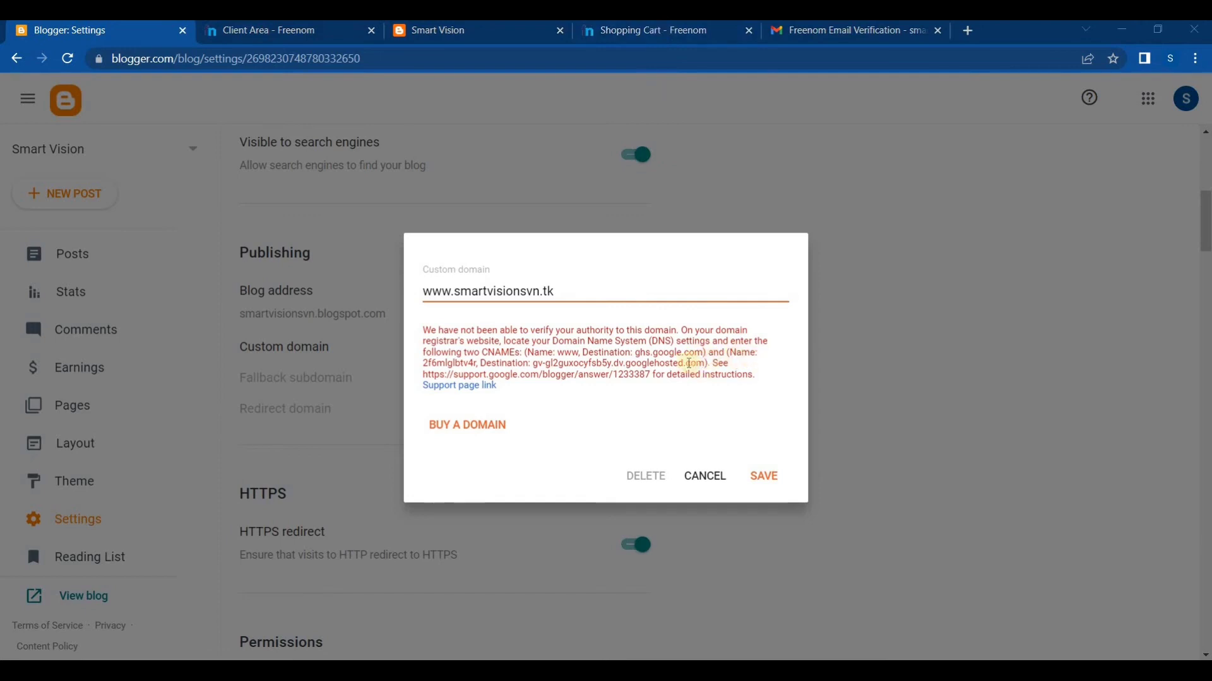
{"action": "left_click_drag", "start_coordinate": [426, 364], "coordinate": [477, 364]}
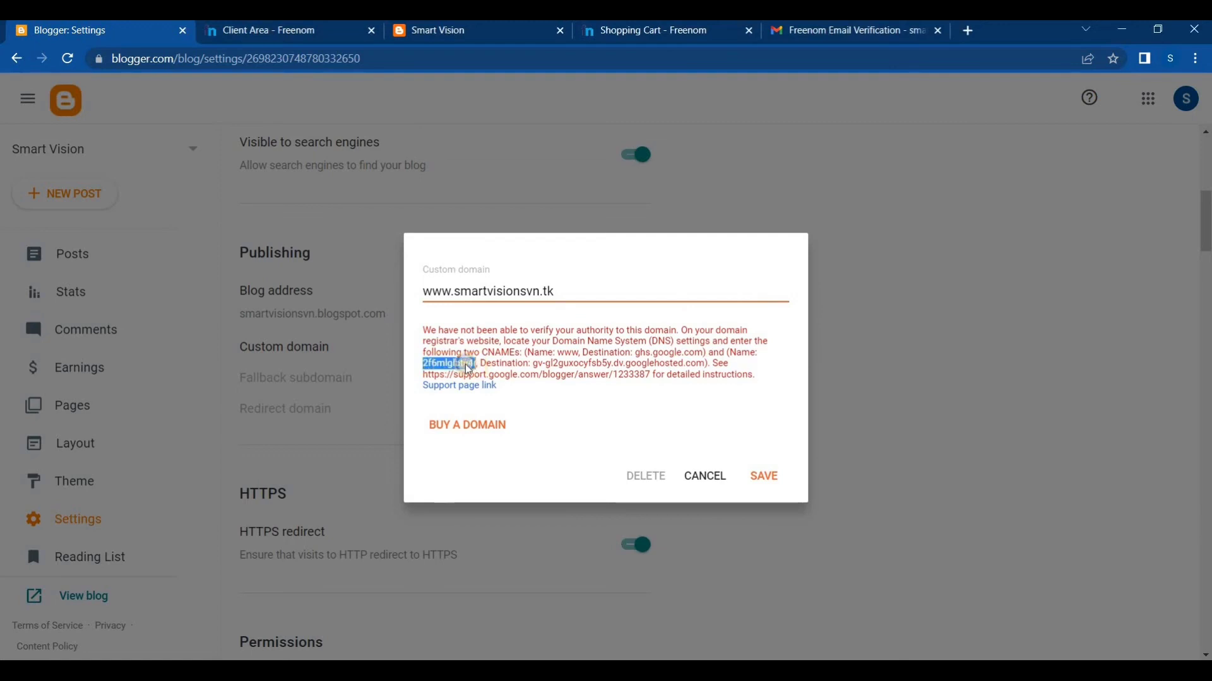
{"action": "right_click", "coordinate": [466, 368]}
{"action": "left_click", "coordinate": [471, 378]}
{"action": "left_click", "coordinate": [638, 30]}
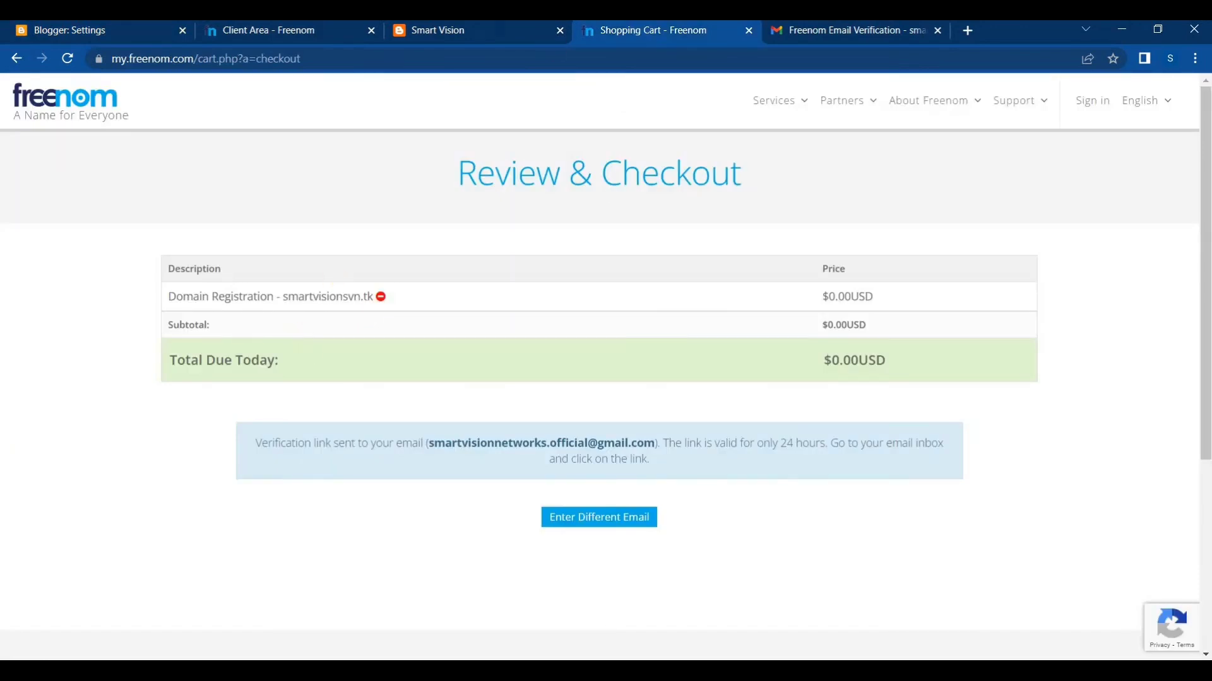
{"action": "left_click", "coordinate": [297, 29]}
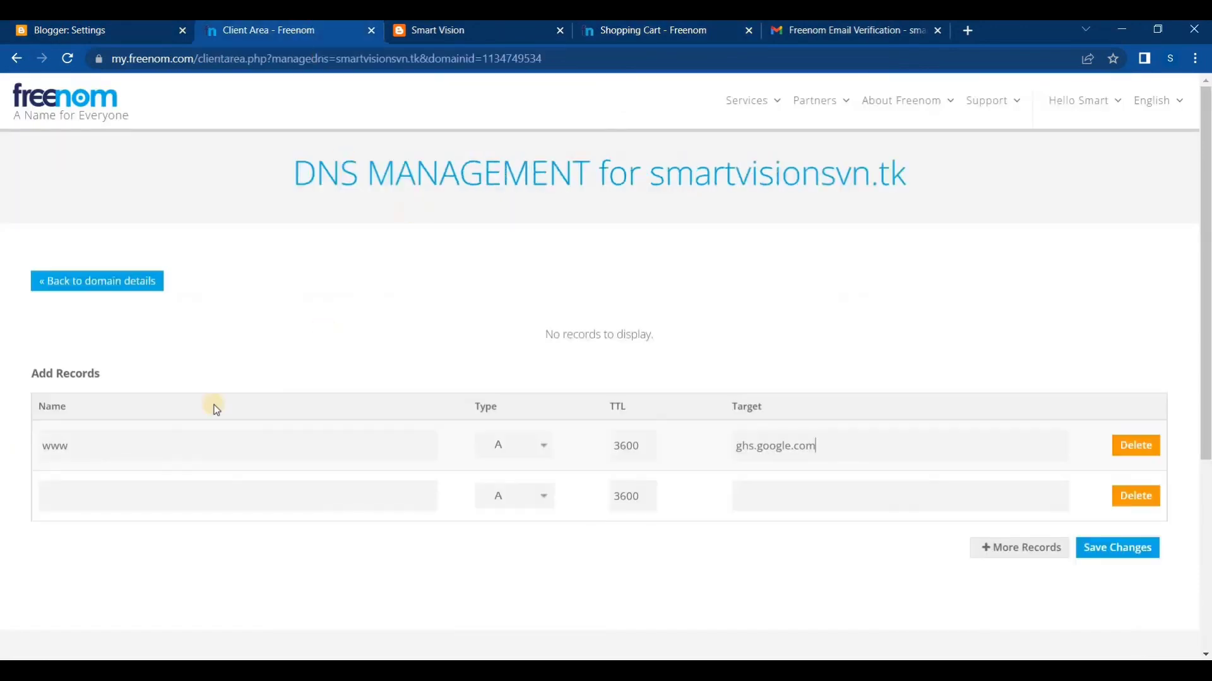
{"action": "left_click", "coordinate": [161, 500]}
{"action": "key", "text": "ctrl+v"}
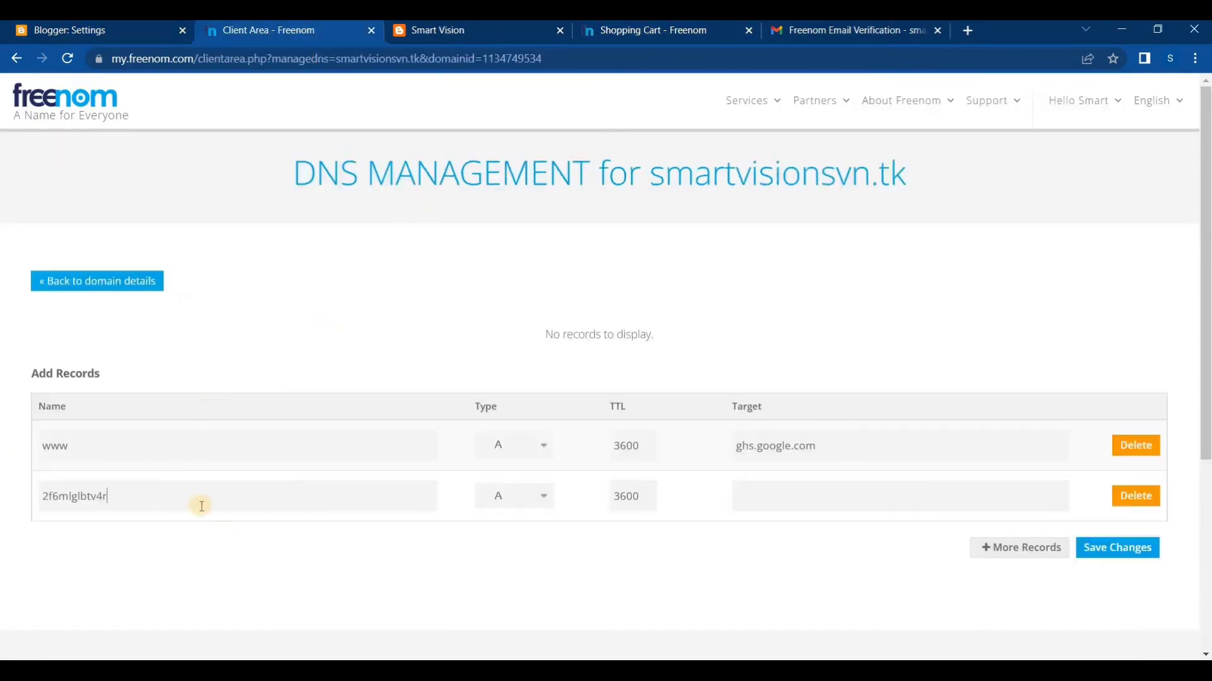
Copy the second CNAME's googlehosted.com verification destination from Blogger and enter it as the second record's target in Freenom
{"action": "left_click", "coordinate": [116, 36]}
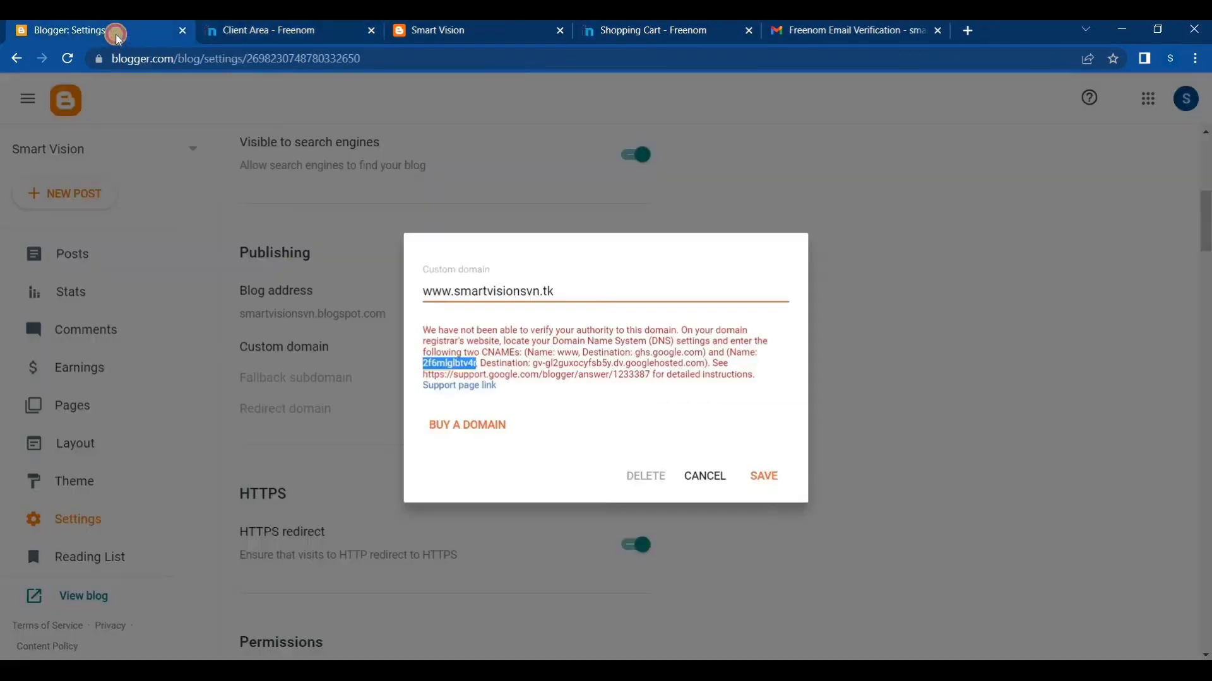
{"action": "left_click", "coordinate": [535, 371]}
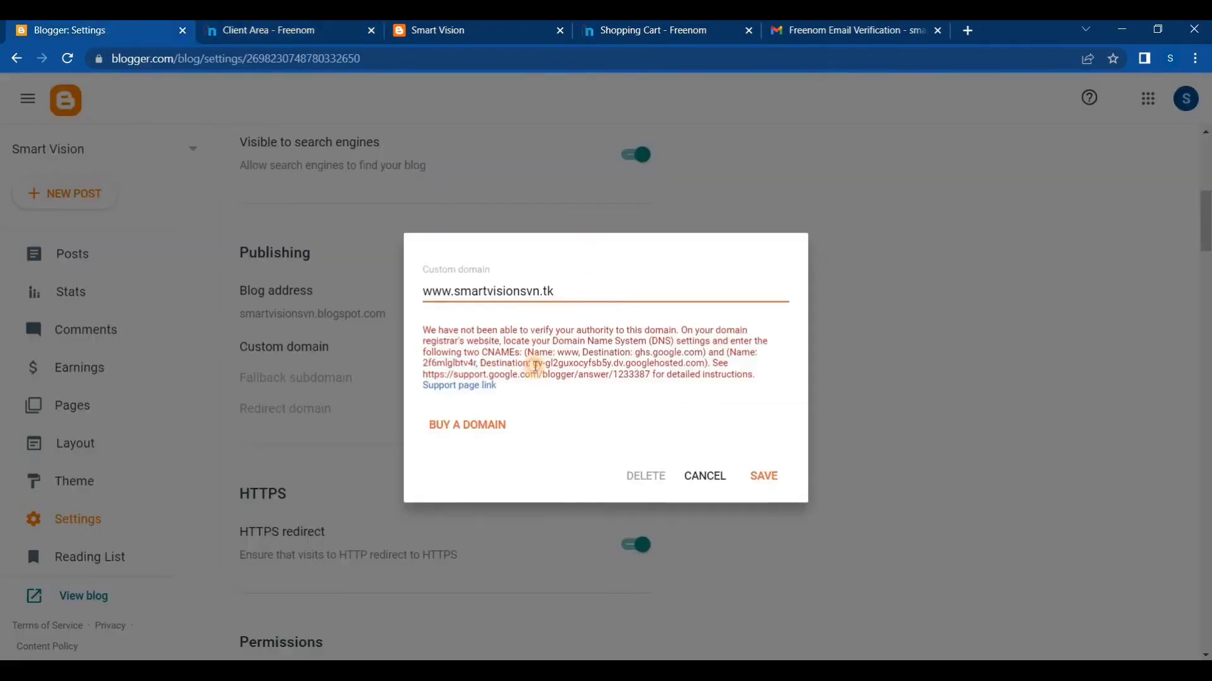
{"action": "left_click_drag", "start_coordinate": [535, 366], "coordinate": [705, 364]}
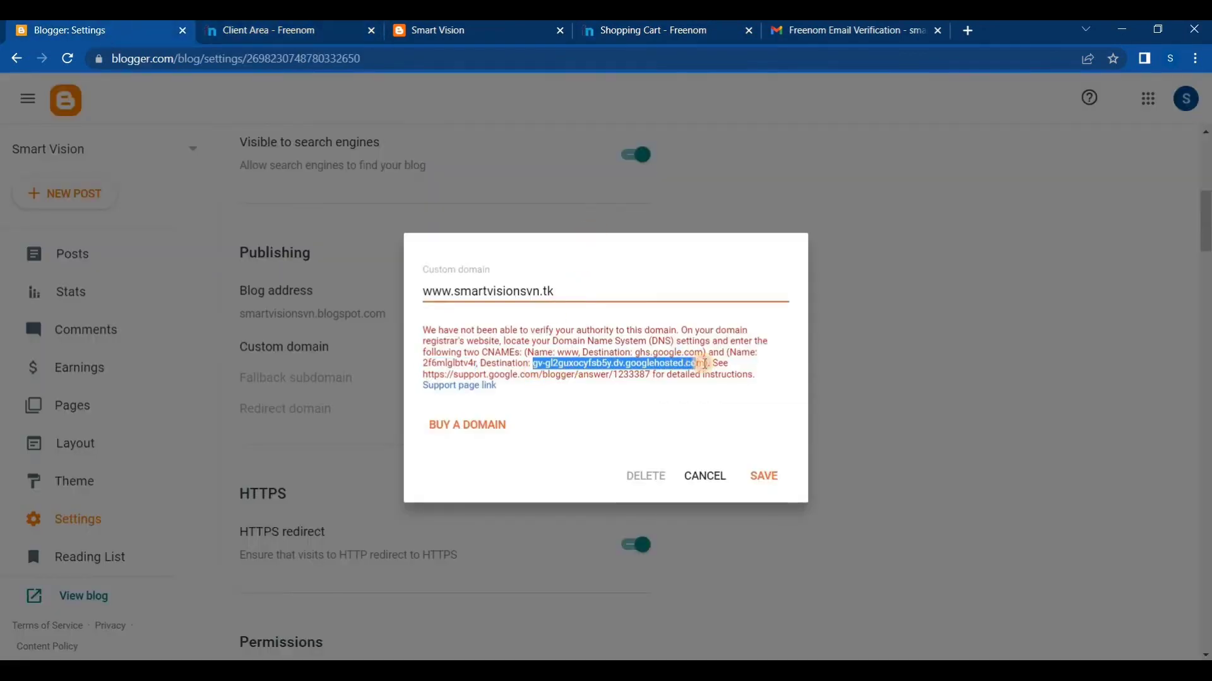
{"action": "right_click", "coordinate": [579, 366]}
{"action": "left_click", "coordinate": [596, 376]}
{"action": "left_click", "coordinate": [253, 29]}
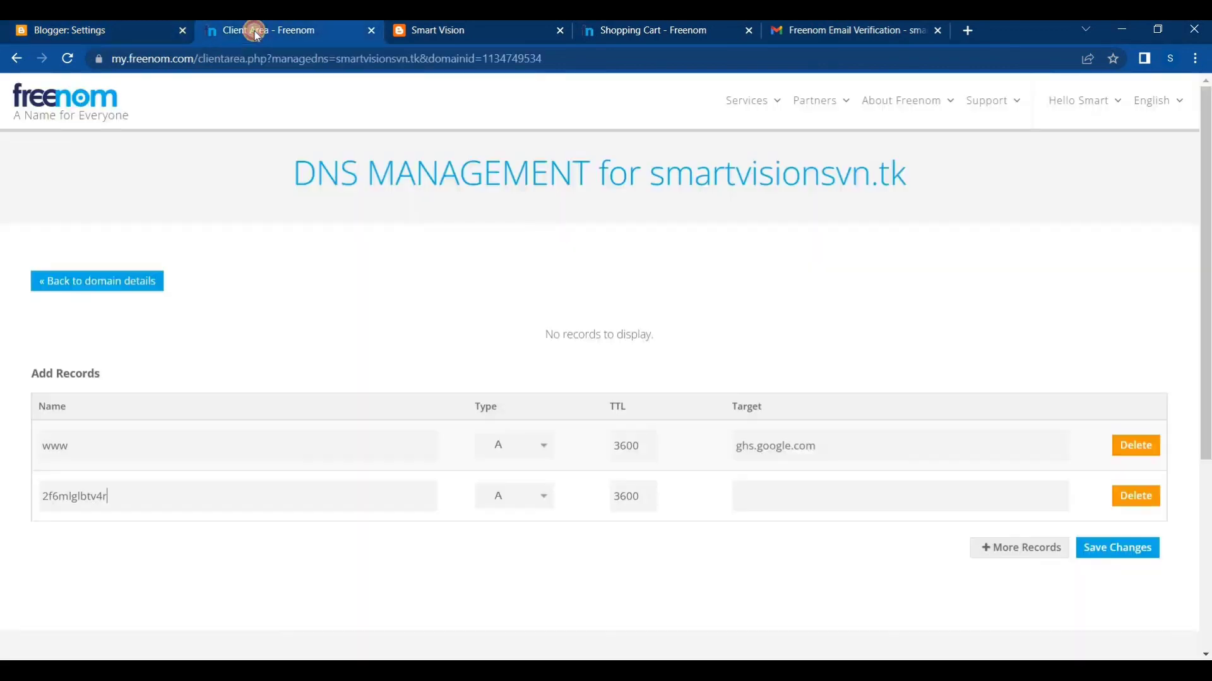
{"action": "right_click", "coordinate": [734, 495]}
{"action": "left_click", "coordinate": [785, 362]}
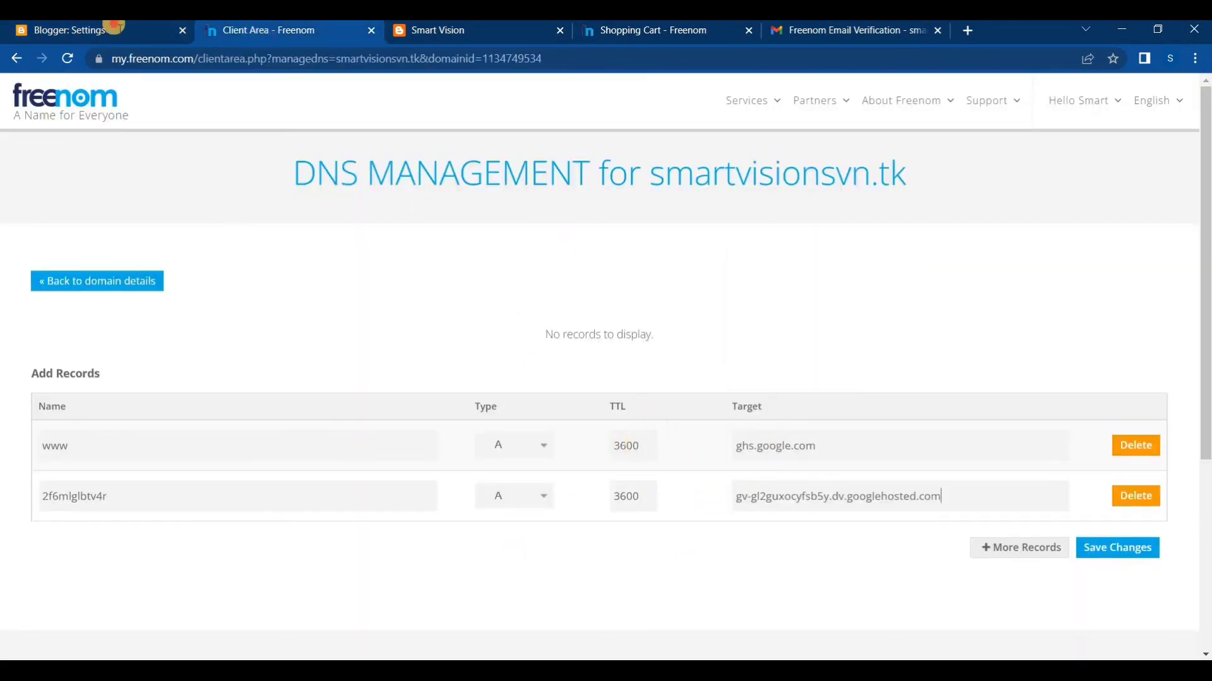
Compare the names and destinations of both CNAMEs in Blogger with the records entered in Freenom
{"action": "left_click", "coordinate": [114, 27]}
{"action": "left_click", "coordinate": [535, 354]}
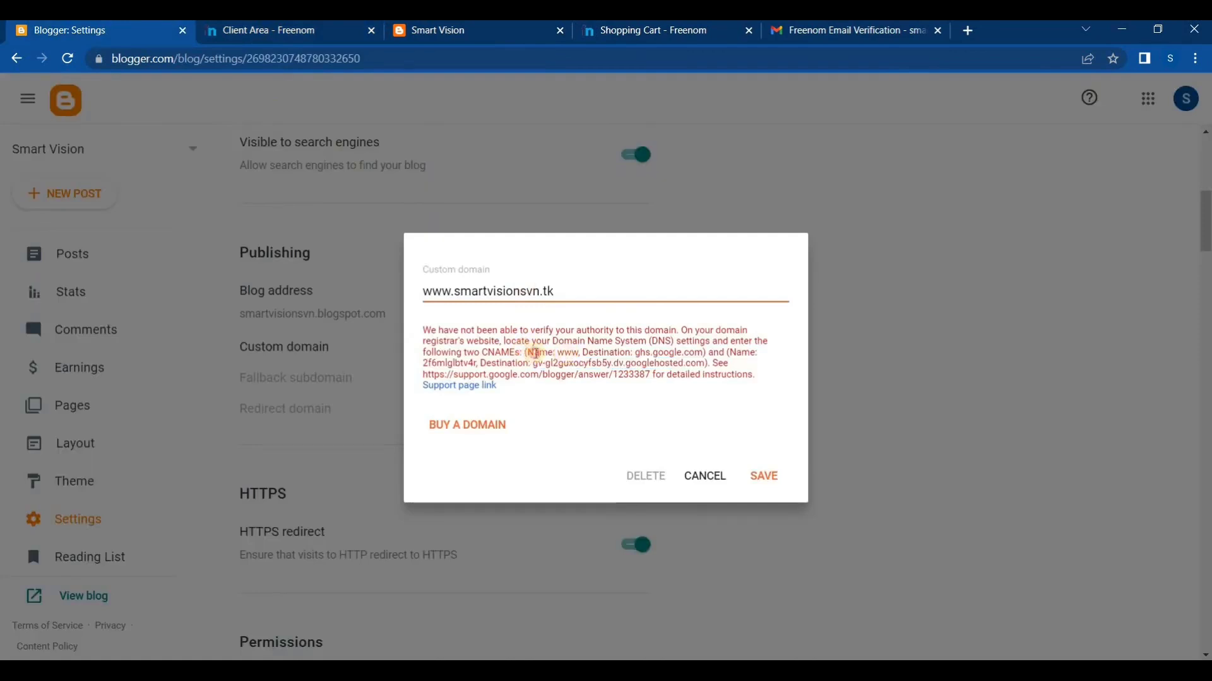
{"action": "left_click_drag", "start_coordinate": [526, 353], "coordinate": [702, 353]}
{"action": "left_click", "coordinate": [600, 353]}
{"action": "double_click", "coordinate": [570, 353]}
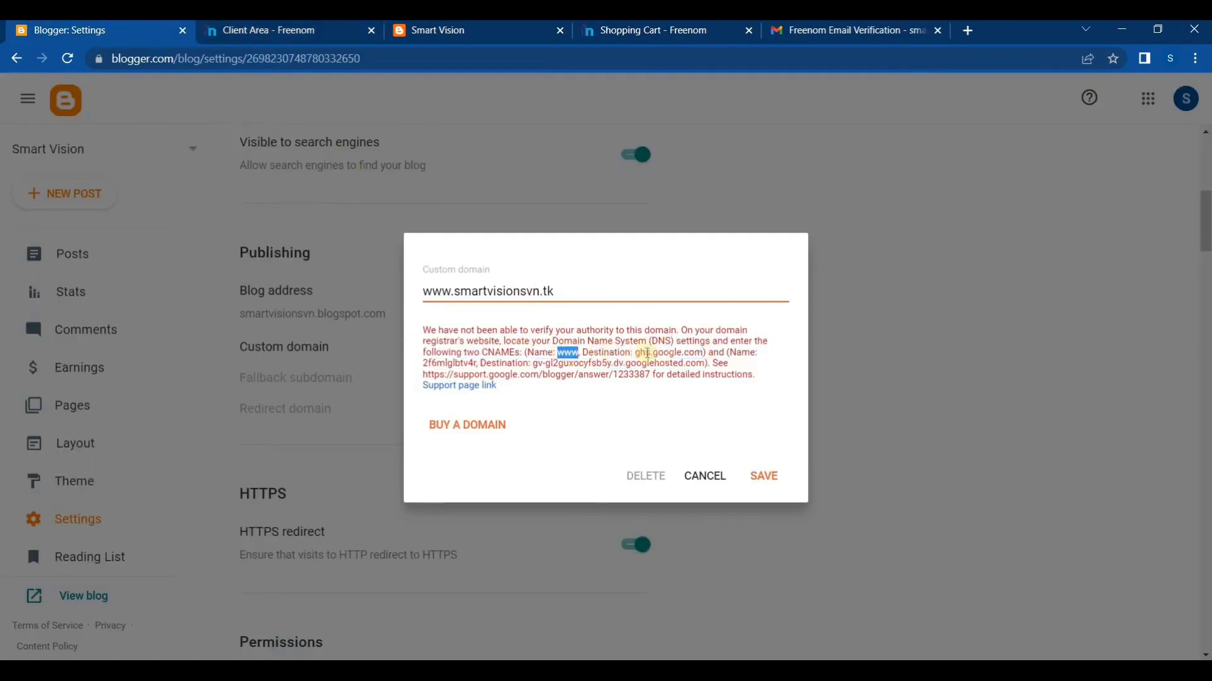
{"action": "left_click", "coordinate": [624, 350]}
{"action": "left_click_drag", "start_coordinate": [637, 350], "coordinate": [708, 352]}
{"action": "left_click", "coordinate": [650, 29]}
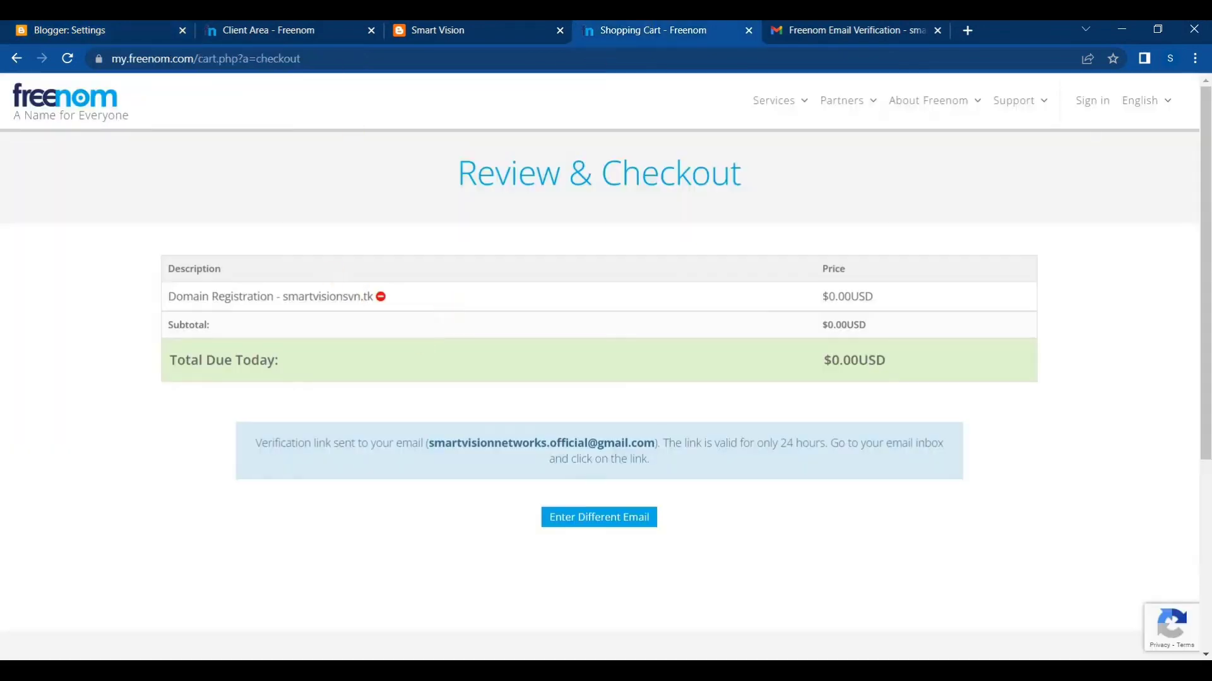
{"action": "left_click", "coordinate": [240, 27]}
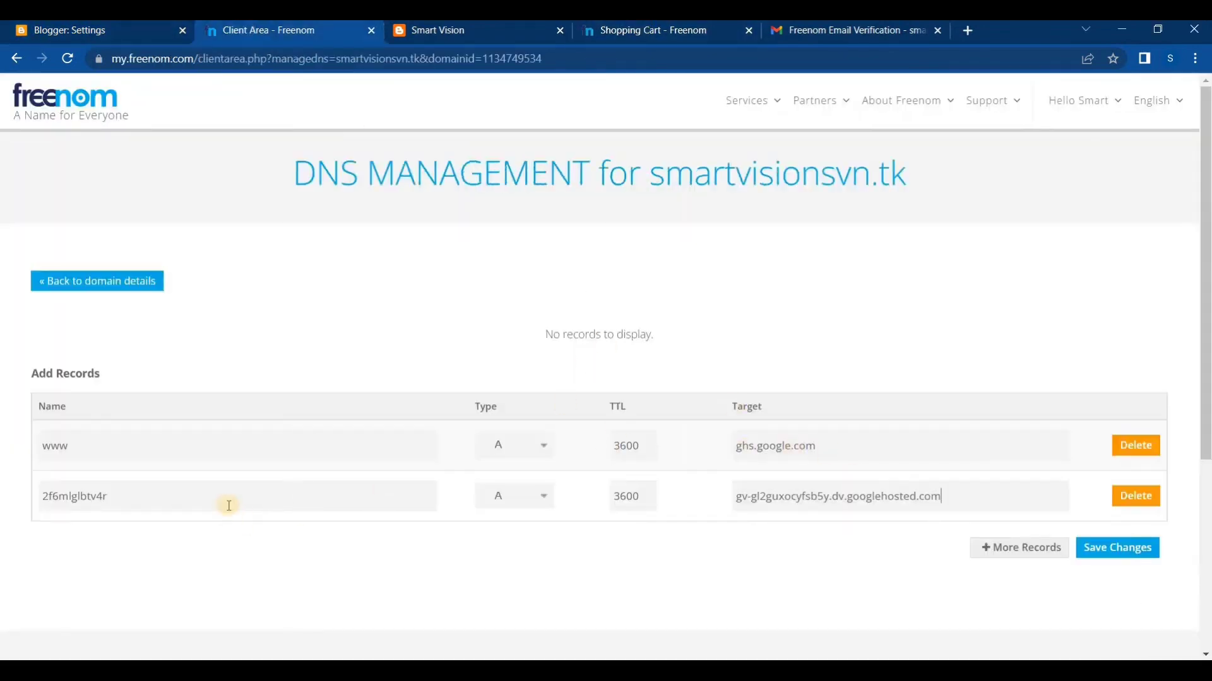
{"action": "left_click", "coordinate": [60, 29]}
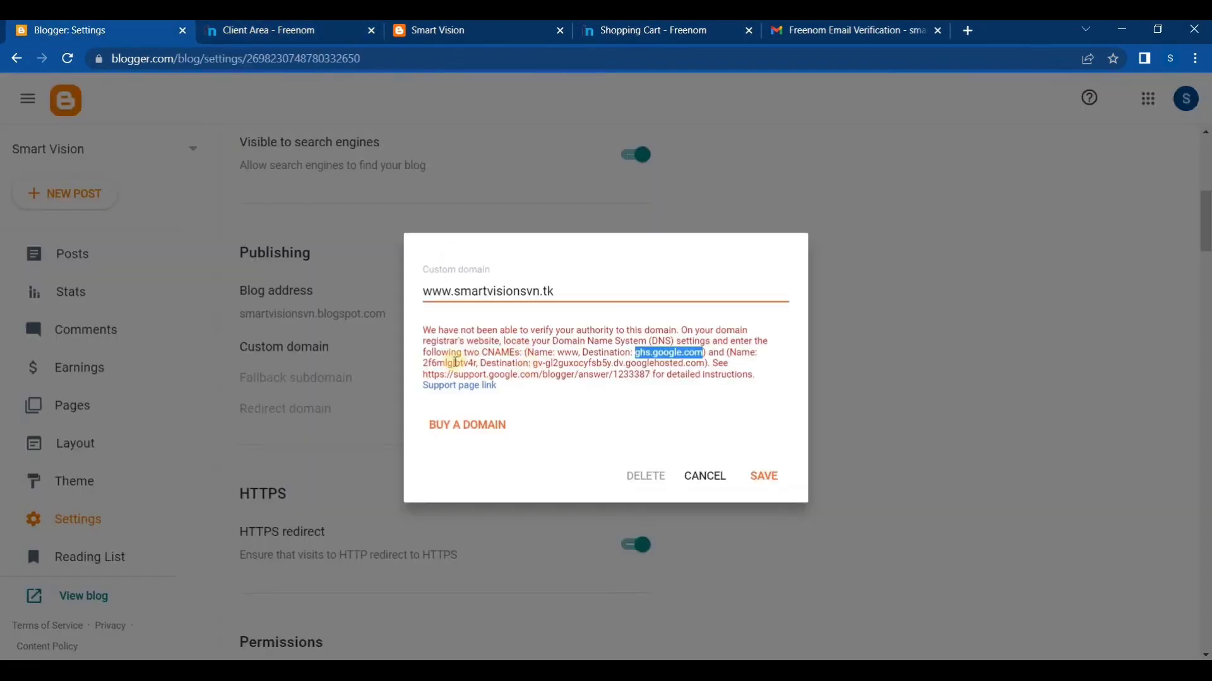
{"action": "left_click_drag", "start_coordinate": [429, 364], "coordinate": [705, 366]}
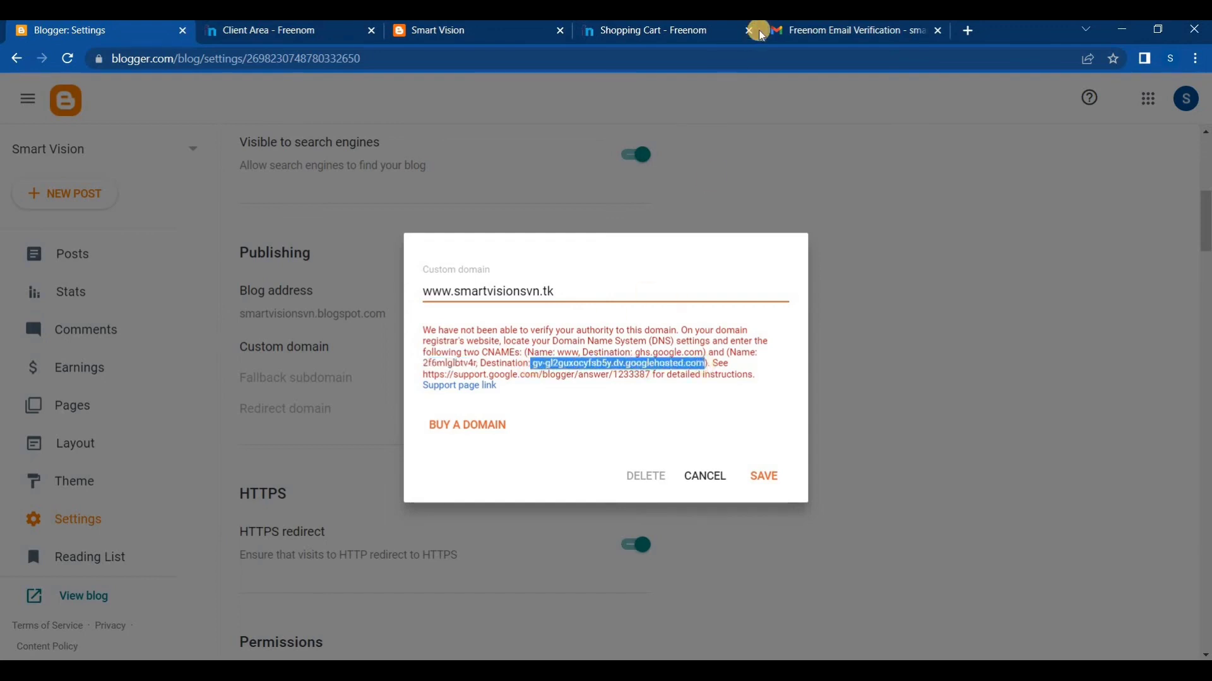
Return to Freenom's DNS management and set the type of both new records to CNAME
{"action": "left_click", "coordinate": [281, 30]}
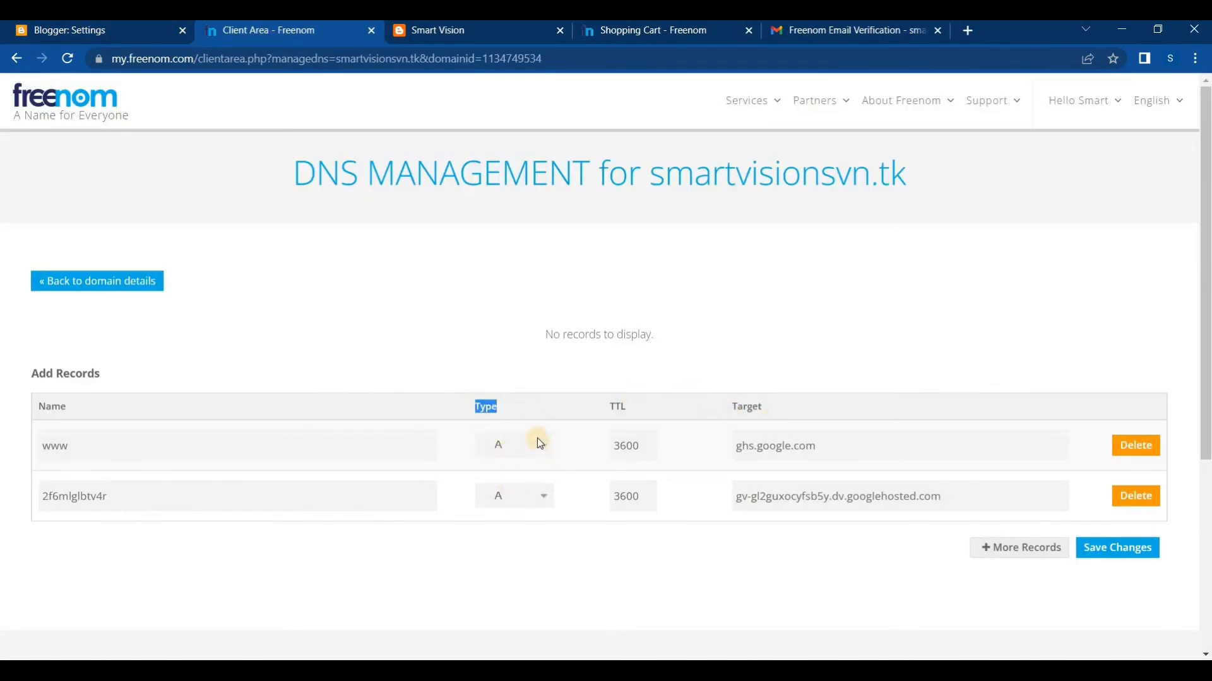
{"action": "left_click", "coordinate": [521, 450]}
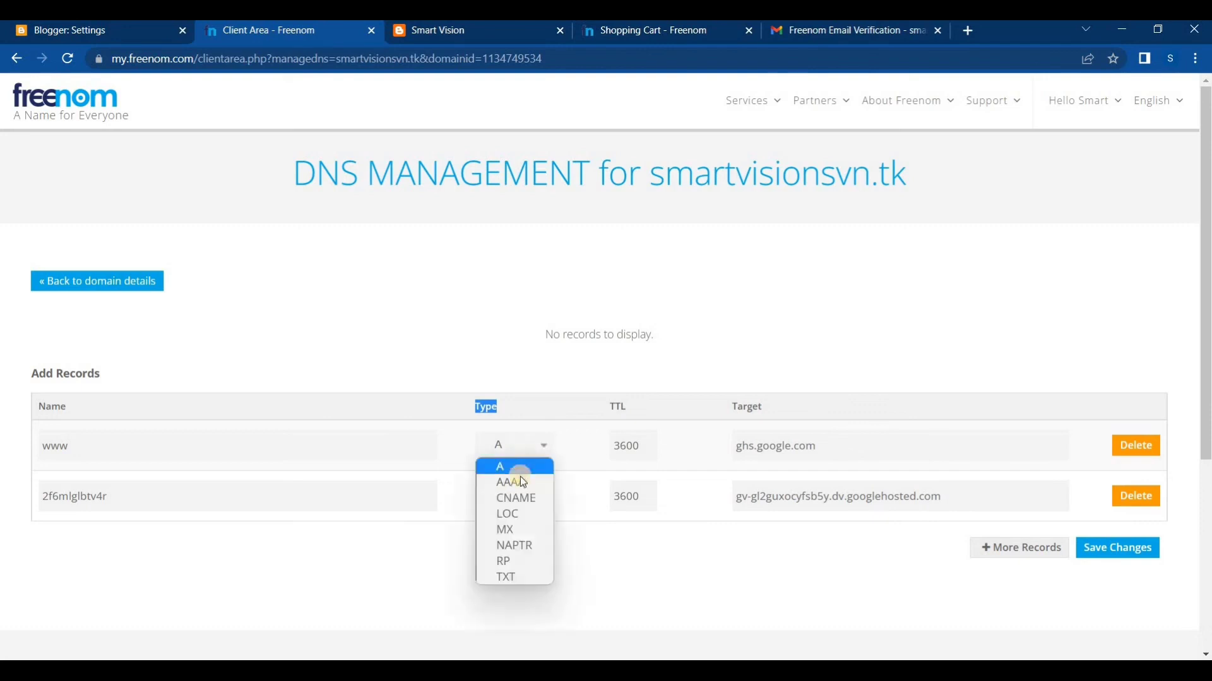
{"action": "left_click", "coordinate": [545, 449]}
{"action": "left_click", "coordinate": [542, 446]}
{"action": "left_click", "coordinate": [534, 498]}
{"action": "left_click", "coordinate": [534, 494]}
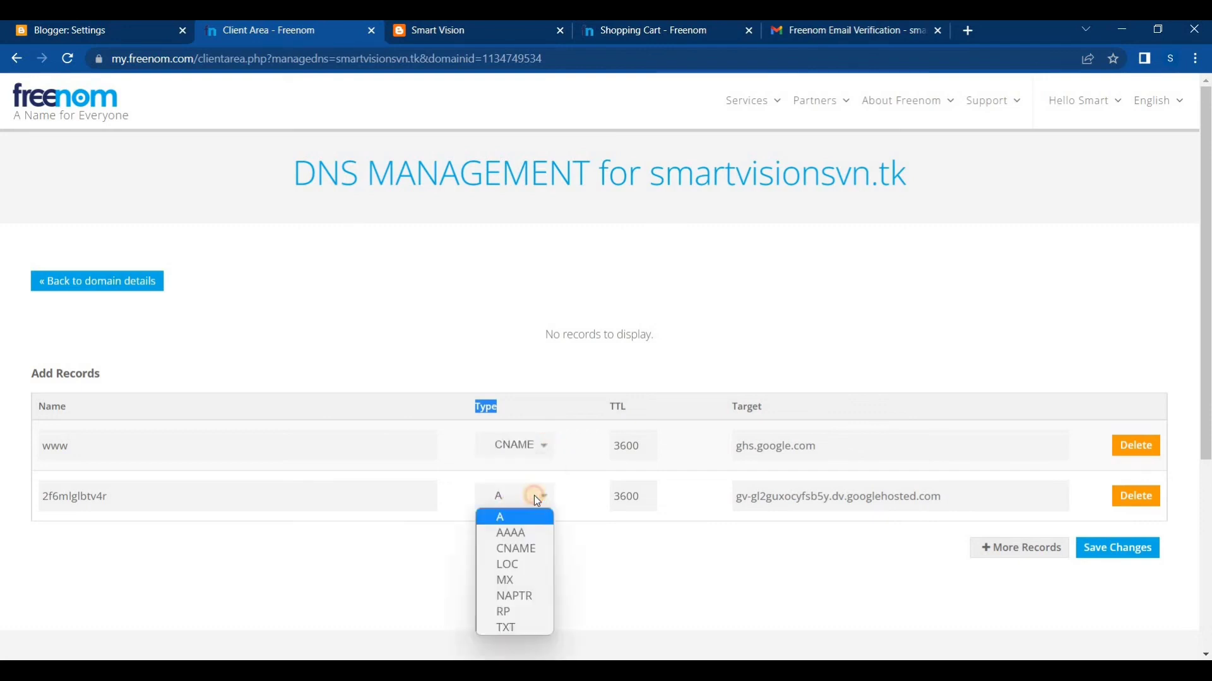
{"action": "left_click", "coordinate": [521, 548]}
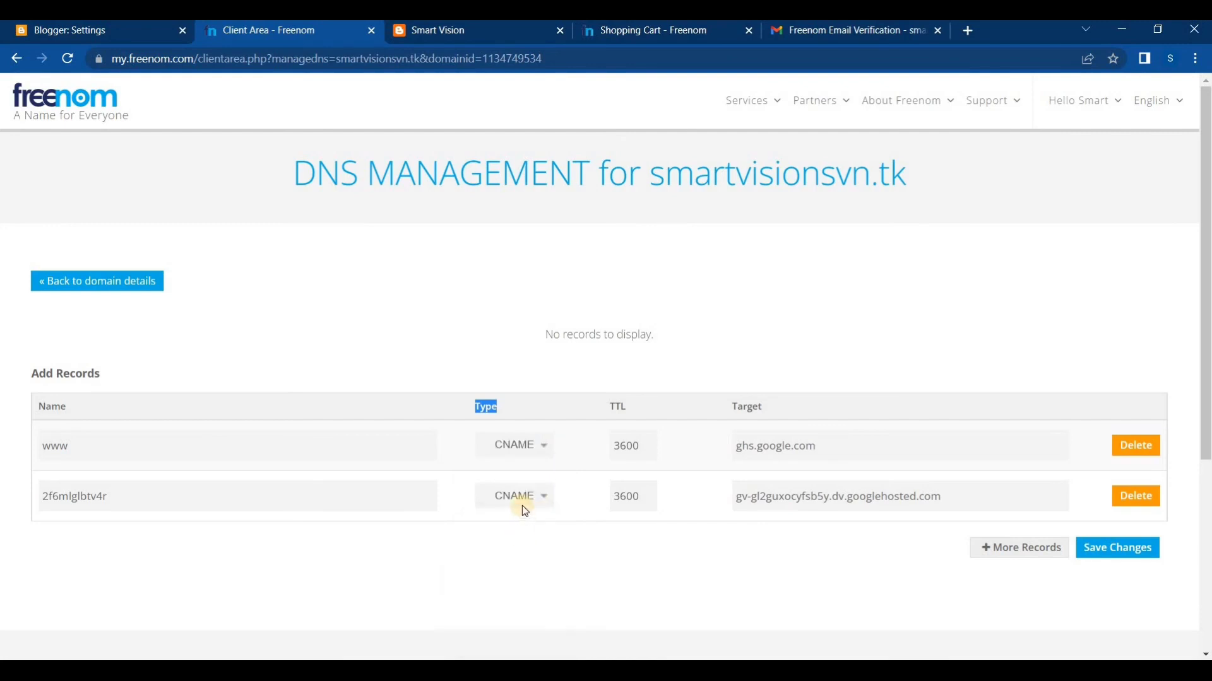
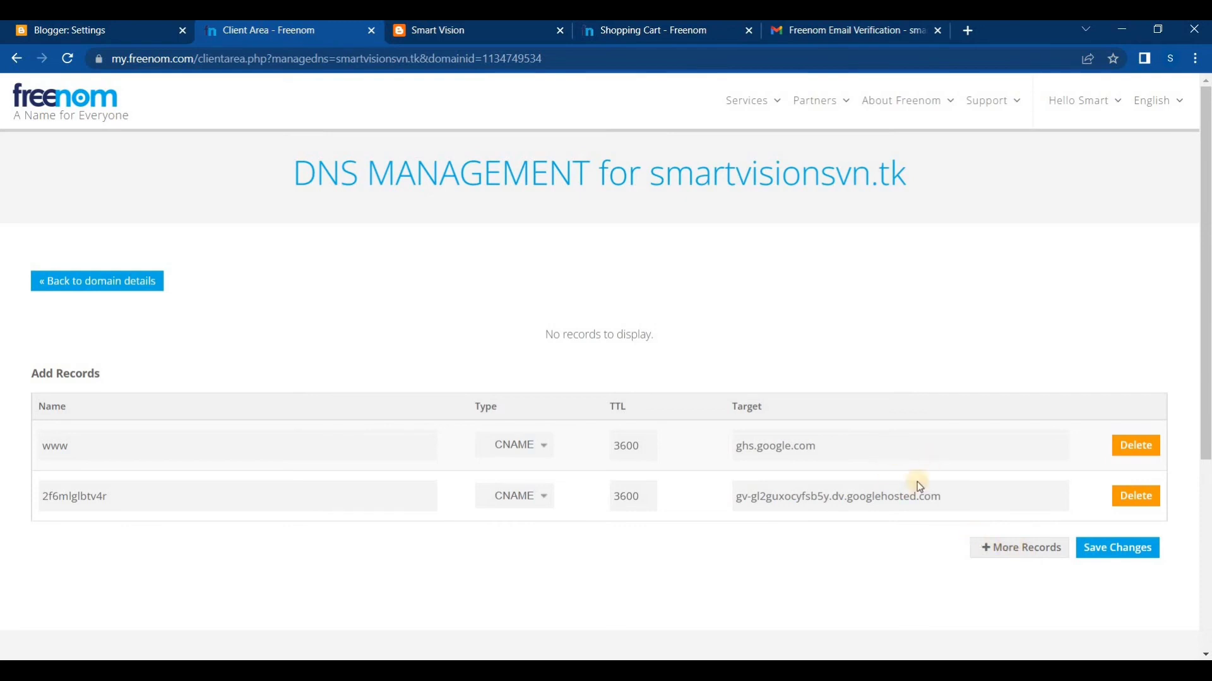
Add four more blank A records below the two CNAME records in Freenom's DNS management
{"action": "left_click", "coordinate": [1016, 555]}
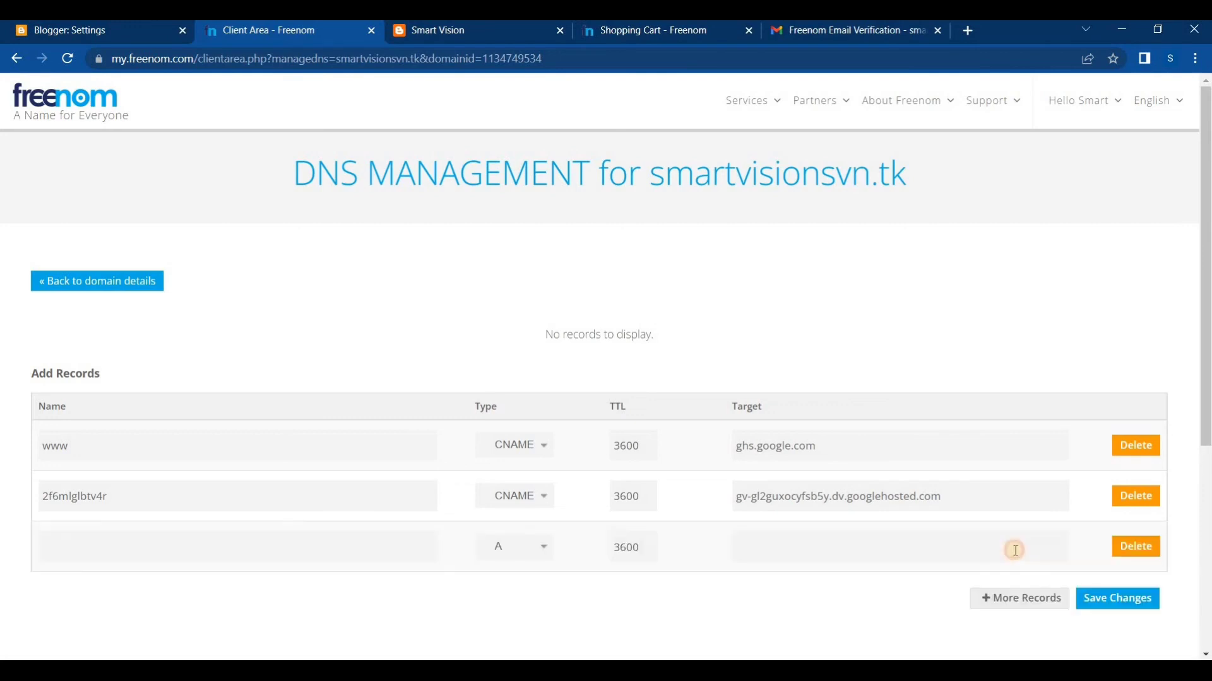
{"action": "left_click", "coordinate": [1013, 604]}
{"action": "scroll", "coordinate": [1004, 555], "scroll_direction": "down", "scroll_amount": 3}
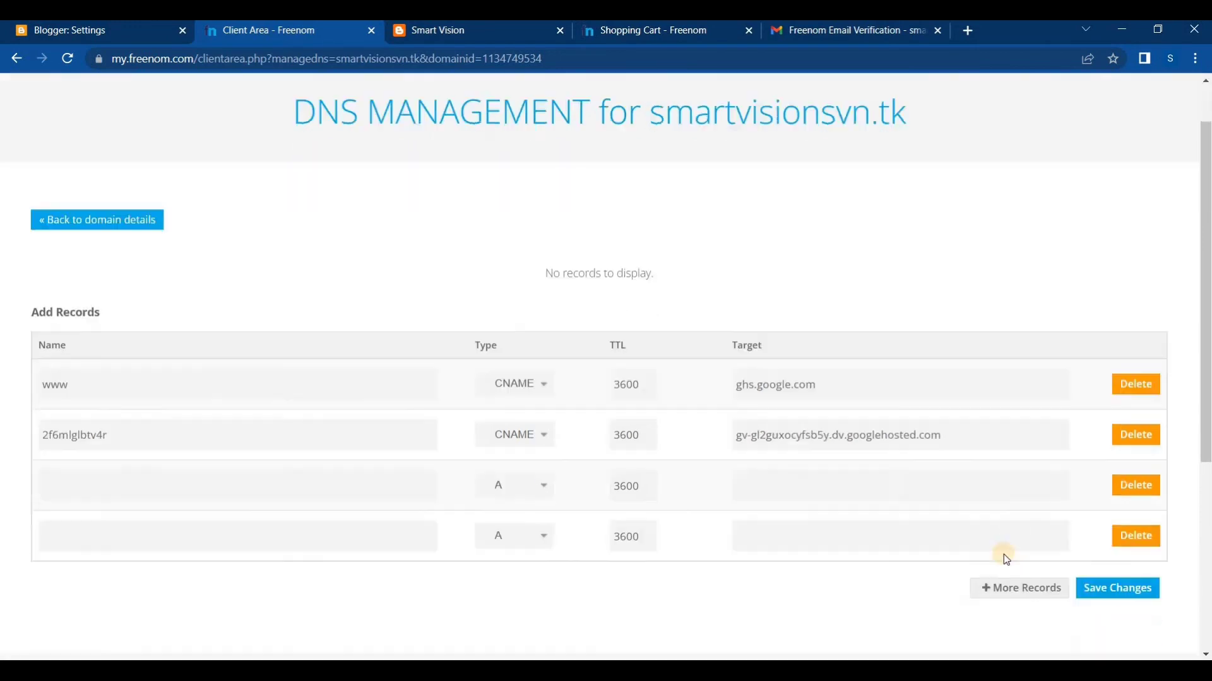
{"action": "left_click", "coordinate": [1011, 497]}
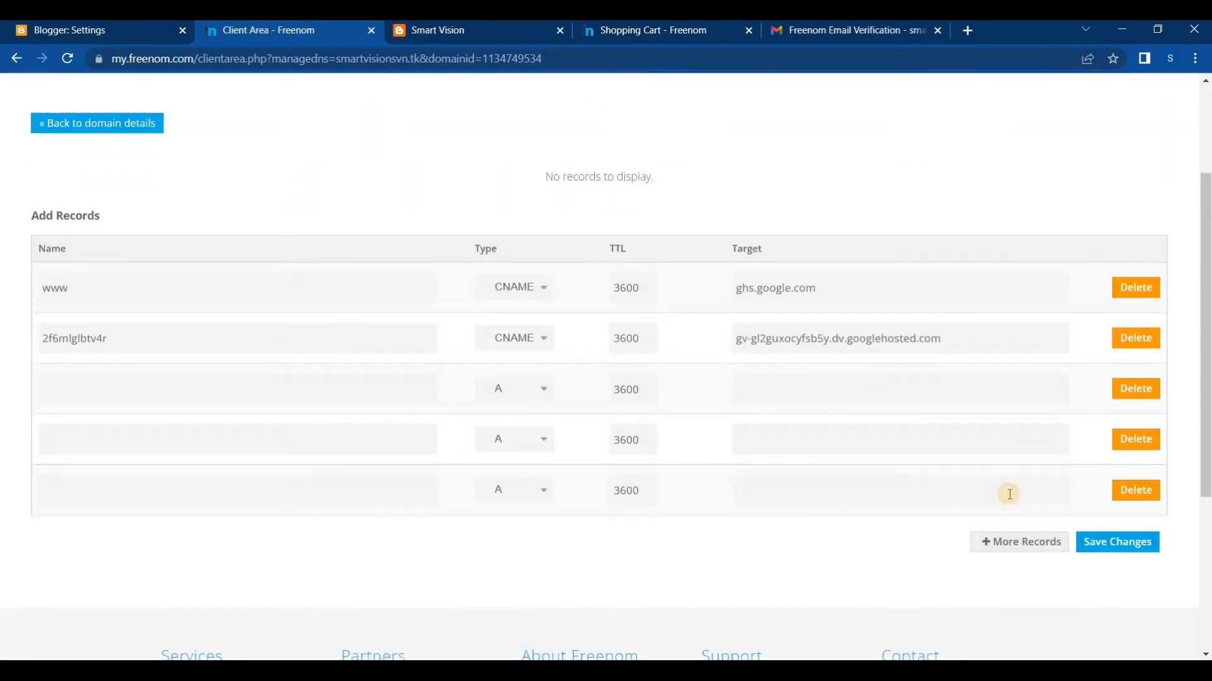
{"action": "left_click", "coordinate": [1017, 544]}
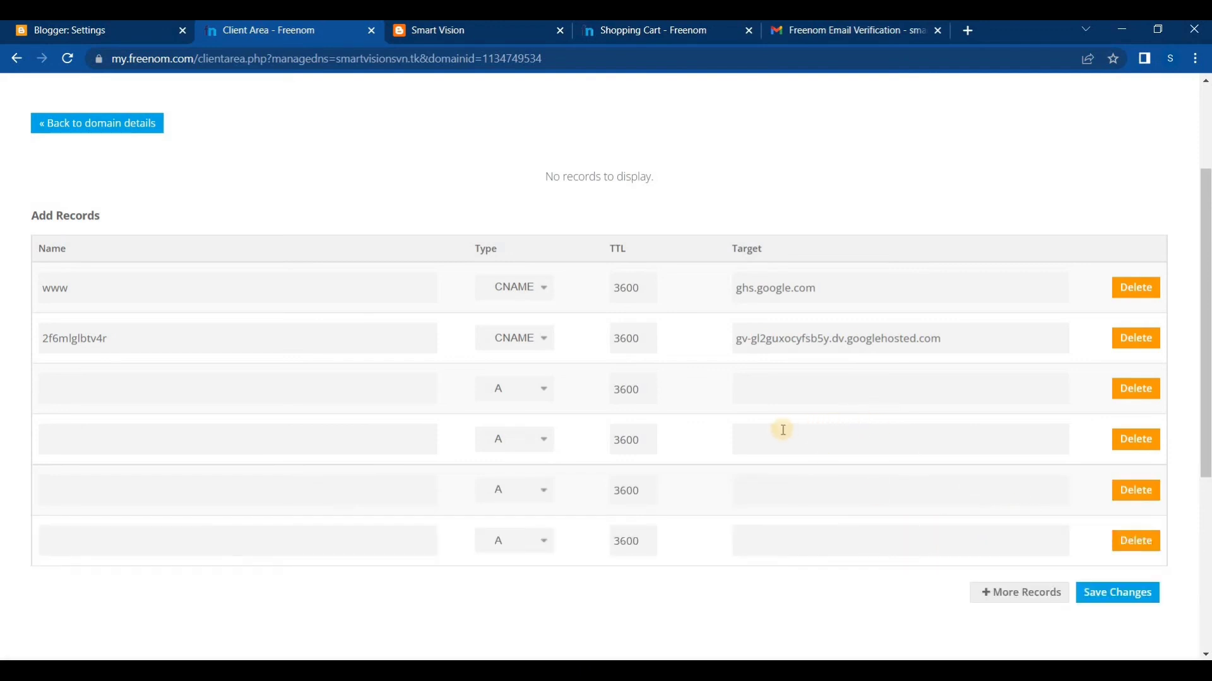
{"action": "left_click", "coordinate": [93, 32]}
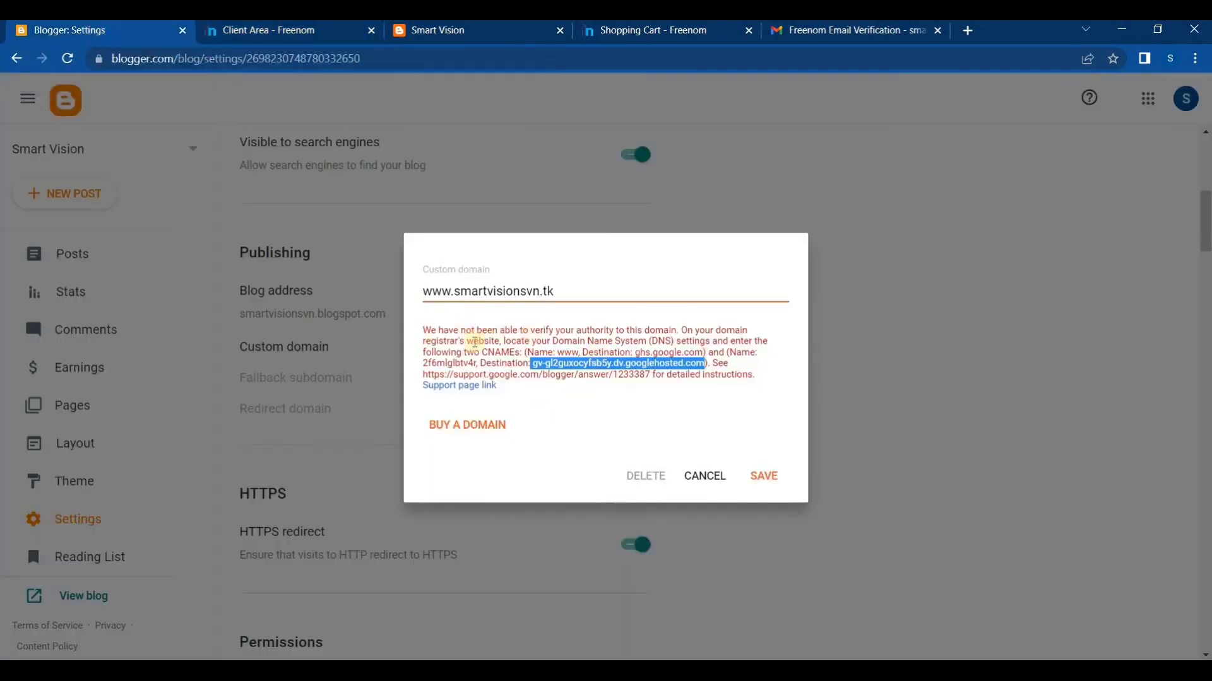
{"action": "left_click_drag", "start_coordinate": [424, 335], "coordinate": [713, 363]}
{"action": "left_click", "coordinate": [713, 362]}
{"action": "double_click", "coordinate": [720, 363]}
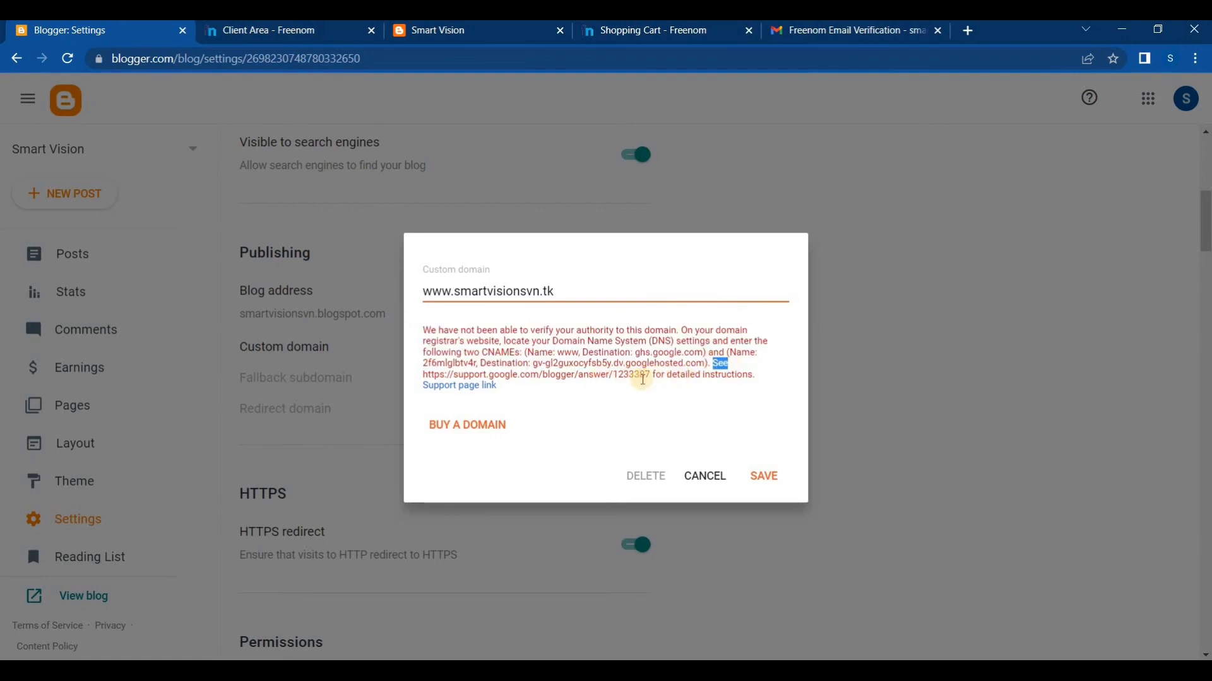
{"action": "left_click", "coordinate": [652, 377]}
{"action": "left_click_drag", "start_coordinate": [652, 377], "coordinate": [465, 375]}
{"action": "left_click", "coordinate": [431, 374]}
{"action": "left_click", "coordinate": [426, 376]}
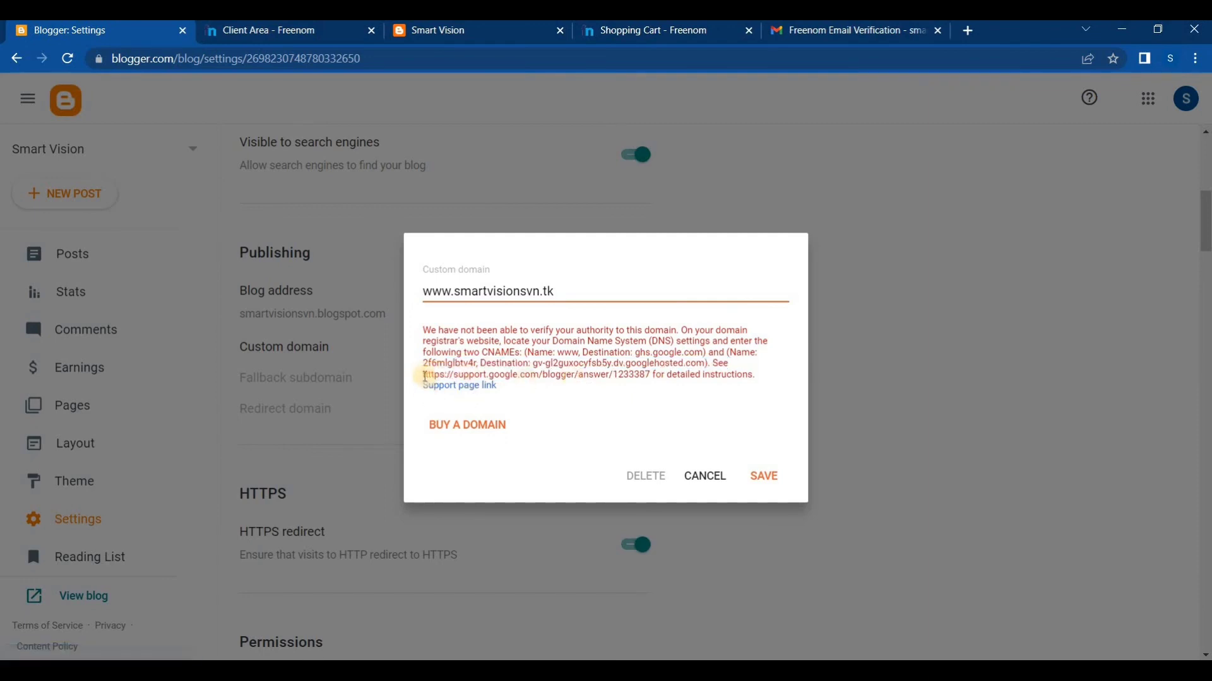
{"action": "left_click_drag", "start_coordinate": [429, 376], "coordinate": [650, 376]}
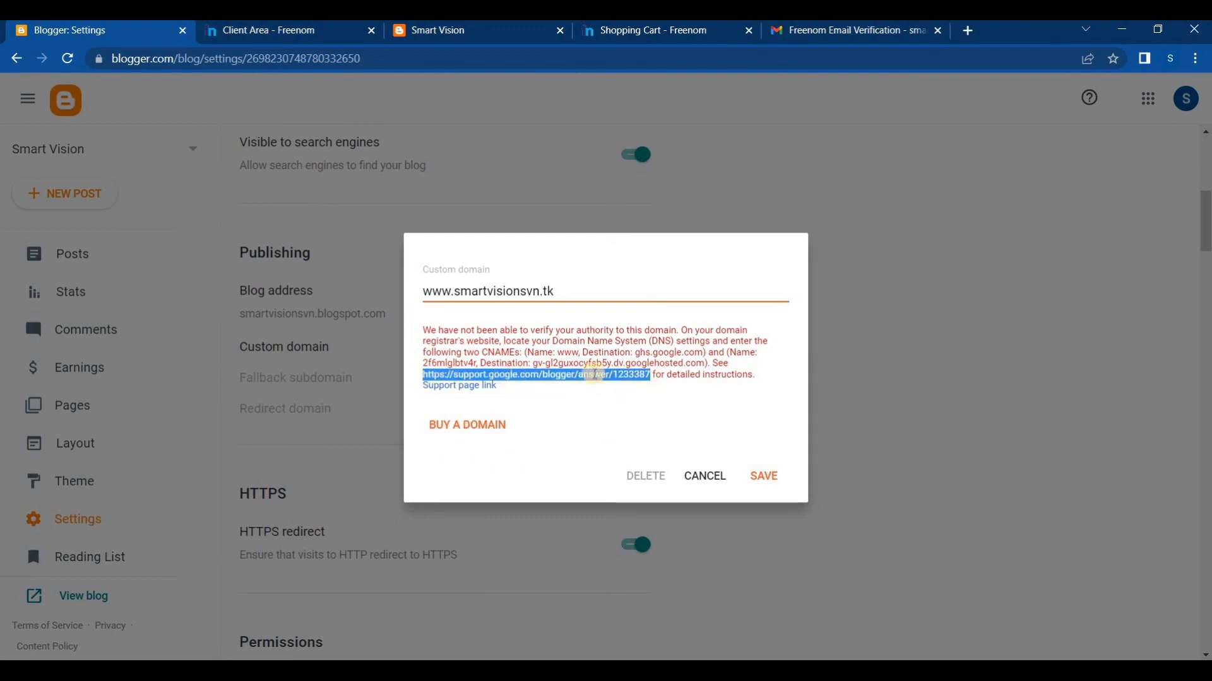
{"action": "right_click", "coordinate": [595, 375]}
{"action": "left_click", "coordinate": [608, 386]}
{"action": "right_click", "coordinate": [595, 373]}
{"action": "left_click", "coordinate": [616, 385]}
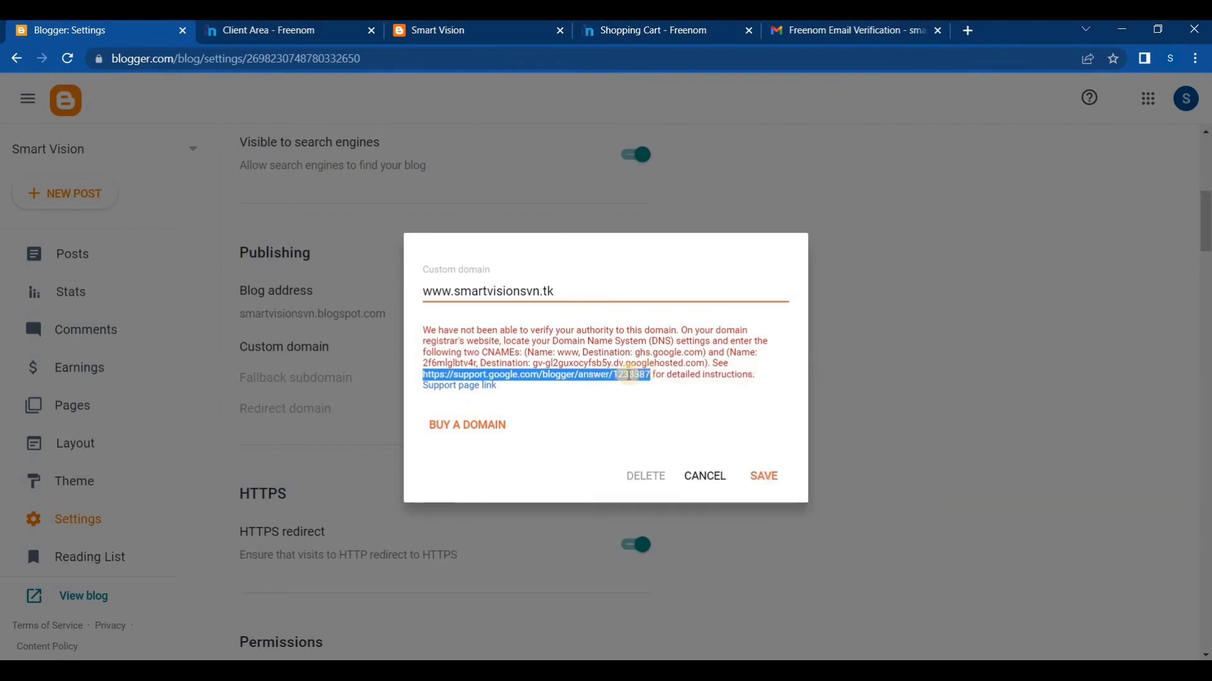
Open the copied Blogger Help address in a new browser tab and move that tab beside the Freenom one
{"action": "left_click", "coordinate": [965, 31]}
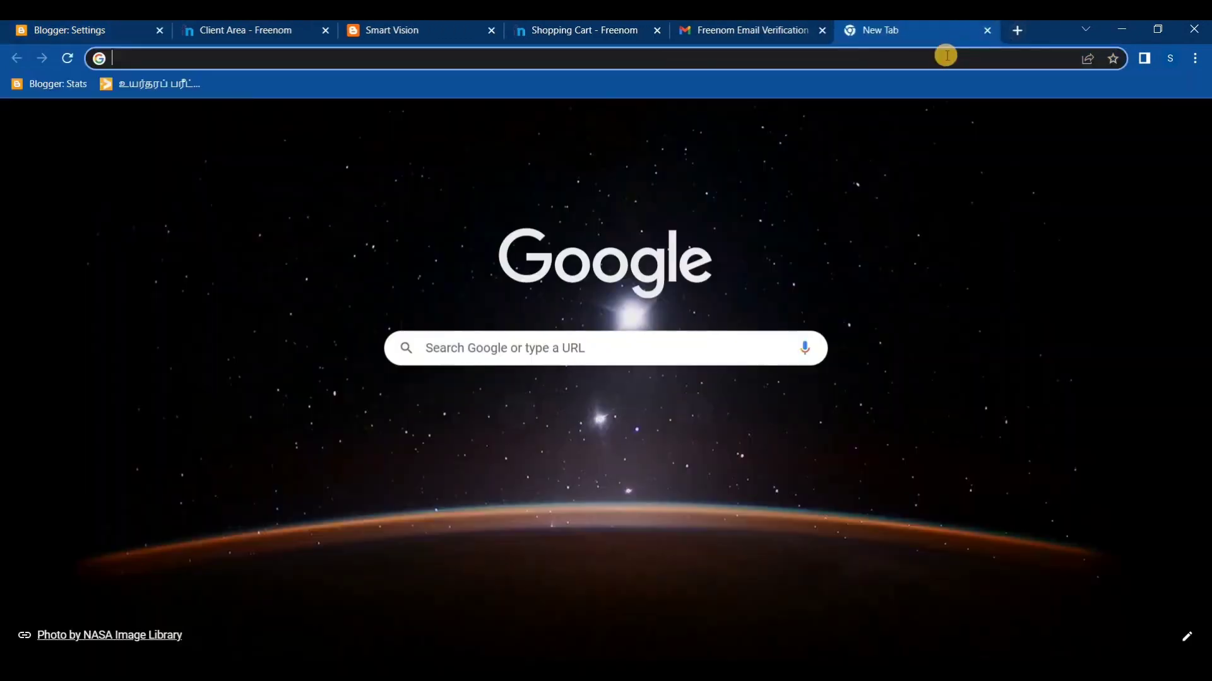
{"action": "left_click", "coordinate": [946, 55]}
{"action": "key", "text": "ctrl+v"}
{"action": "key", "text": "Return"}
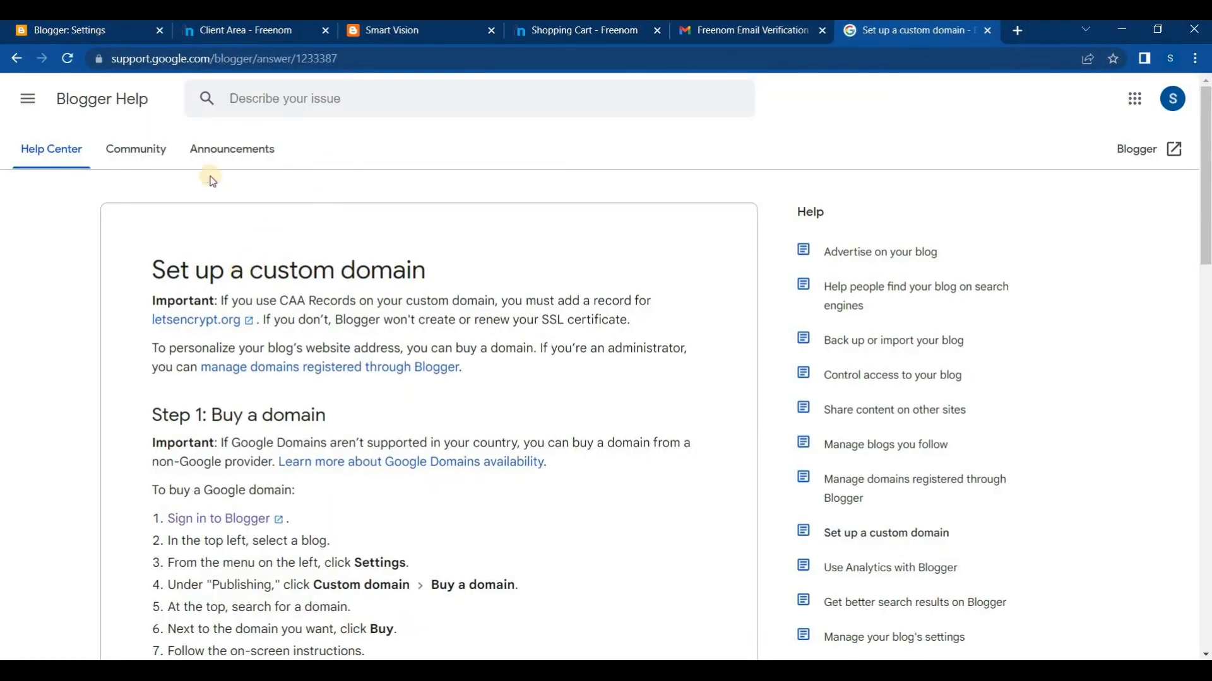
{"action": "left_click", "coordinate": [61, 29]}
{"action": "left_click_drag", "start_coordinate": [915, 32], "coordinate": [408, 26]}
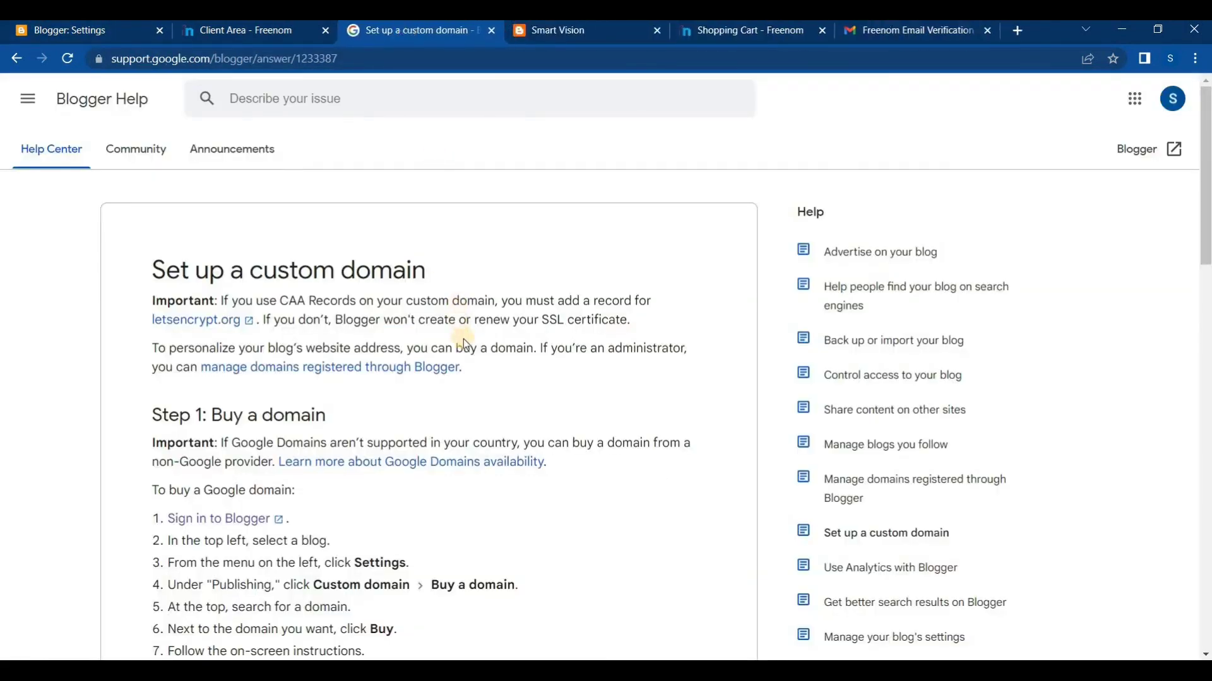
Find the four A-record IPs under Step 3 of the help article and copy the first one, 216.239.32.21
{"action": "scroll", "coordinate": [464, 341], "scroll_direction": "down", "scroll_amount": 4}
{"action": "scroll", "coordinate": [490, 344], "scroll_direction": "down", "scroll_amount": 6}
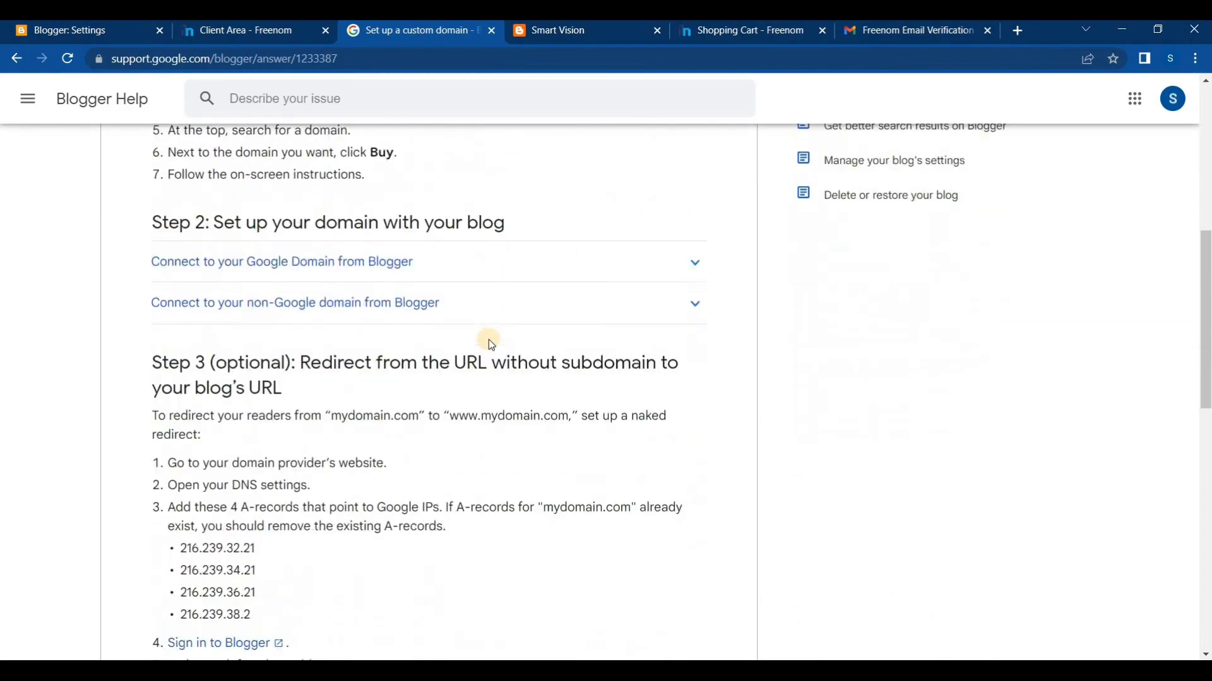
{"action": "scroll", "coordinate": [487, 354], "scroll_direction": "down", "scroll_amount": 1}
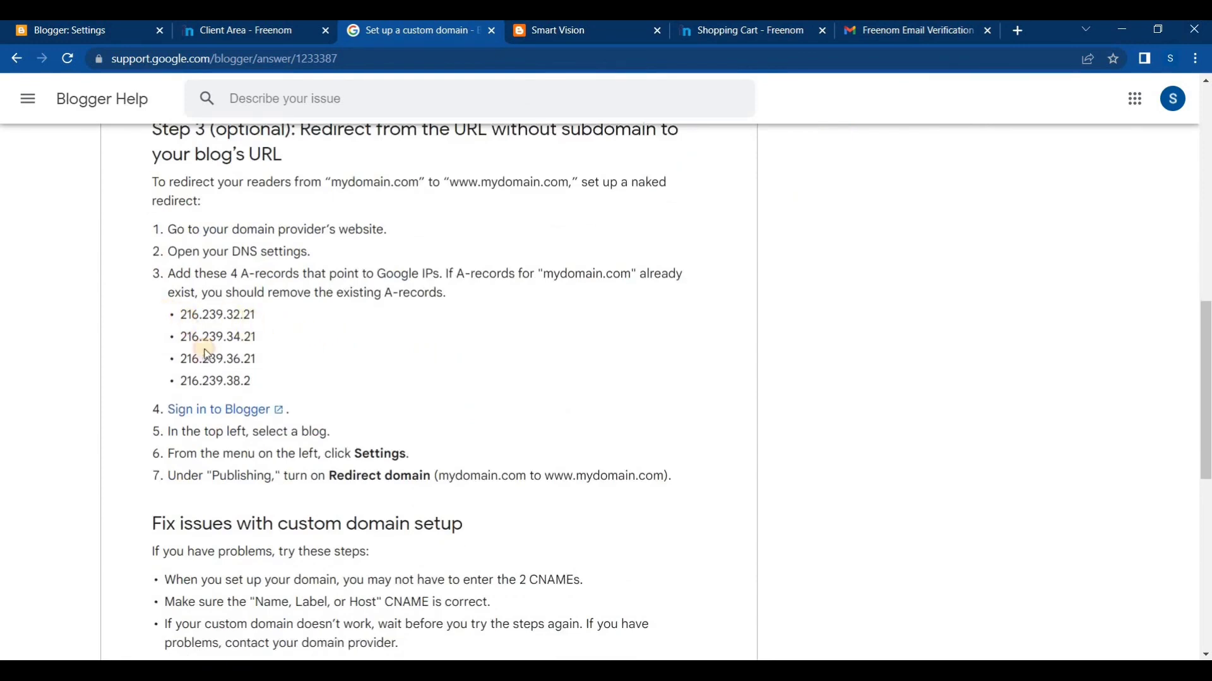
{"action": "left_click_drag", "start_coordinate": [180, 315], "coordinate": [252, 381]}
{"action": "left_click", "coordinate": [235, 358]}
{"action": "left_click_drag", "start_coordinate": [260, 324], "coordinate": [179, 314]}
{"action": "right_click", "coordinate": [195, 313]}
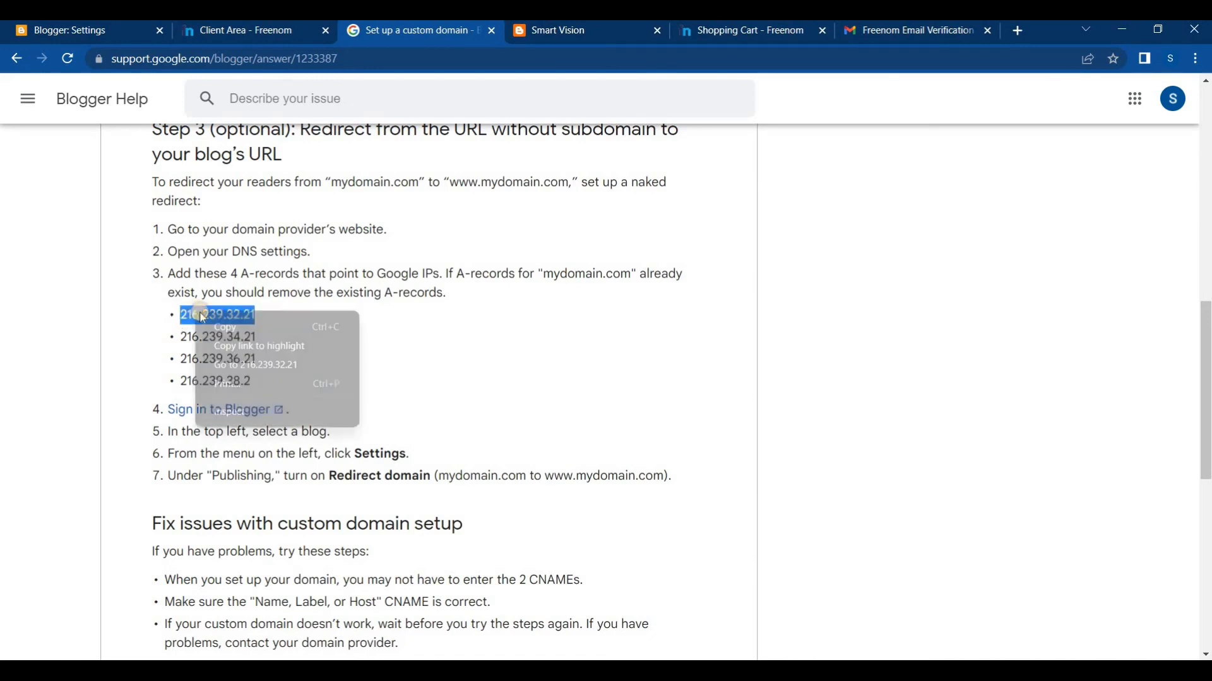
{"action": "left_click", "coordinate": [224, 323]}
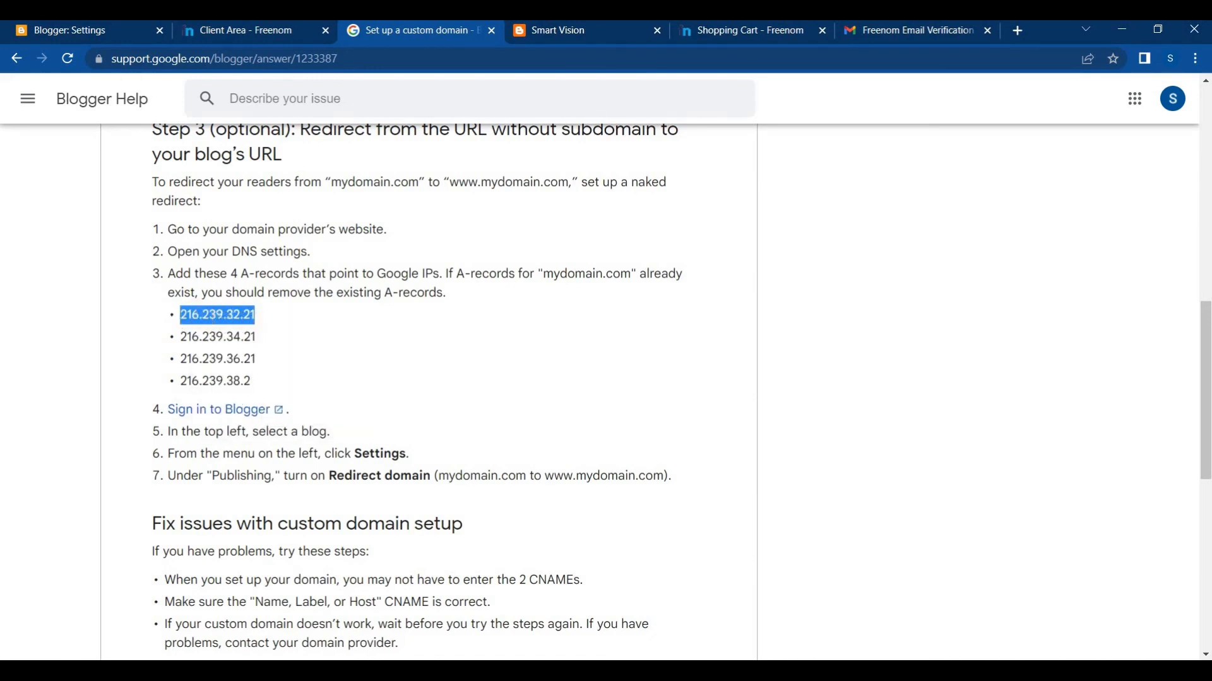
Enter 216.239.32.21 as the target of the first blank A record in Freenom
{"action": "left_click", "coordinate": [202, 31]}
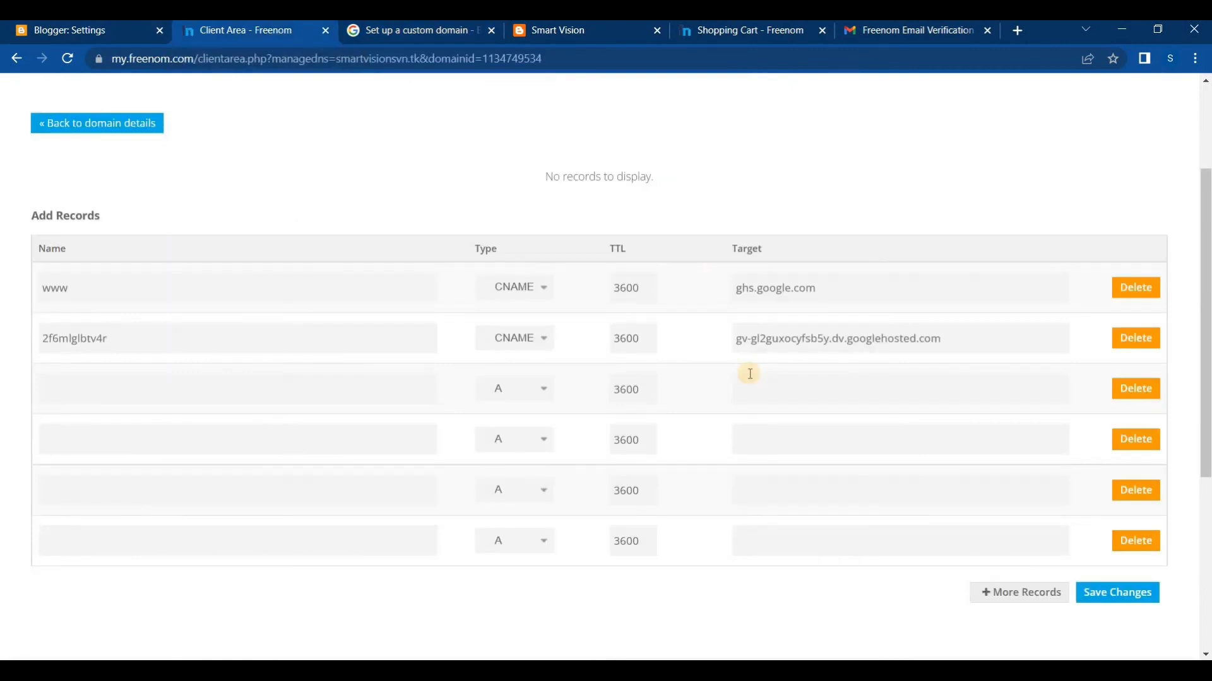
{"action": "left_click", "coordinate": [786, 391]}
{"action": "left_click", "coordinate": [771, 432]}
{"action": "left_click", "coordinate": [773, 487]}
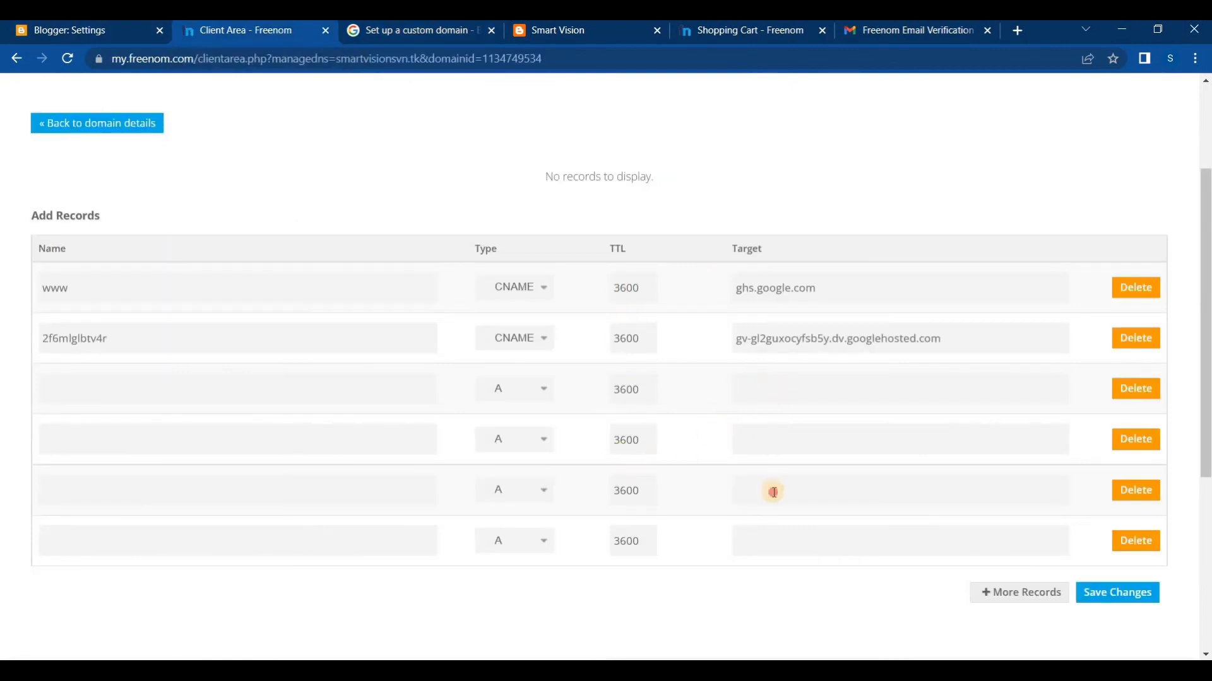
{"action": "left_click", "coordinate": [768, 537]}
{"action": "left_click", "coordinate": [778, 535]}
{"action": "left_click", "coordinate": [764, 387]}
{"action": "key", "text": "ctrl+v"}
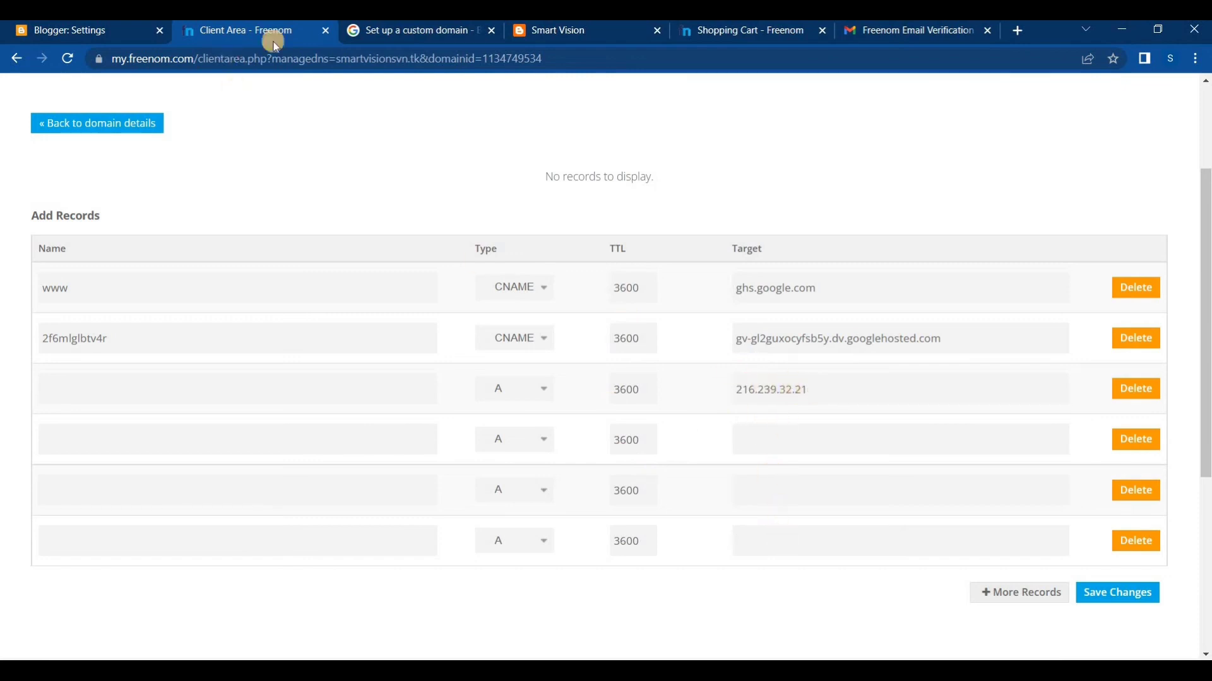
Copy 216.239.34.21 from the Blogger Help article and enter it as the second A record's target in Freenom
{"action": "left_click", "coordinate": [357, 32]}
{"action": "left_click_drag", "start_coordinate": [258, 340], "coordinate": [181, 336]}
{"action": "right_click", "coordinate": [207, 346]}
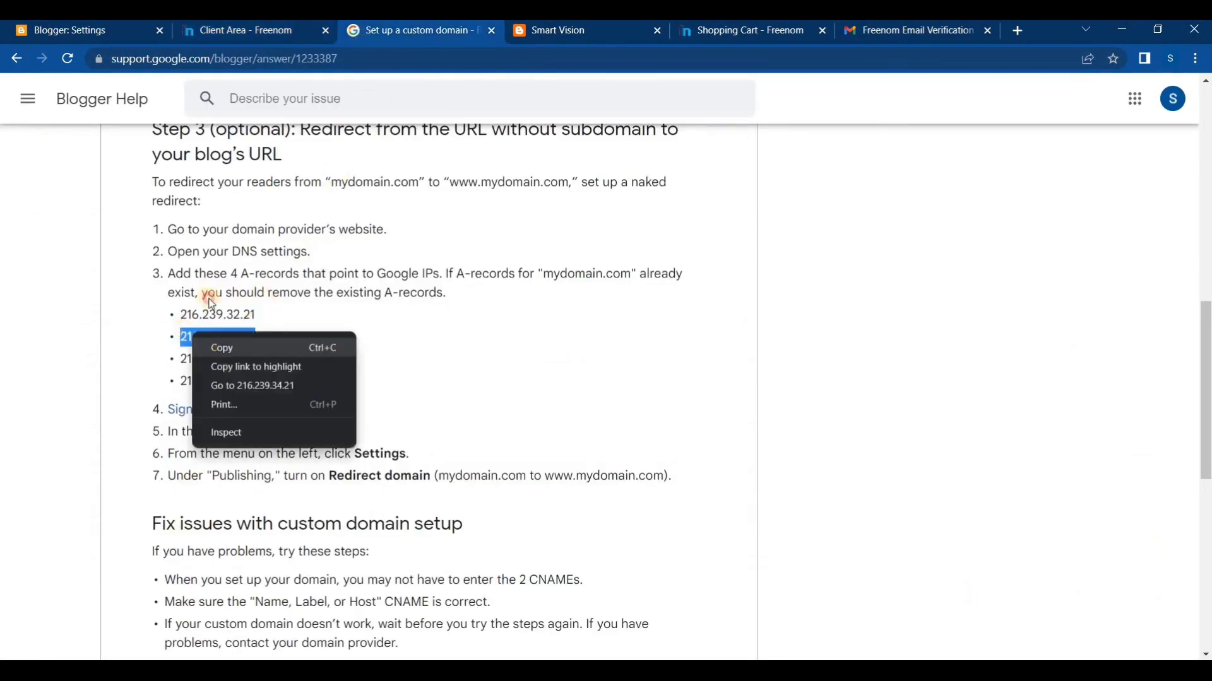
{"action": "left_click", "coordinate": [217, 344]}
{"action": "left_click", "coordinate": [227, 48]}
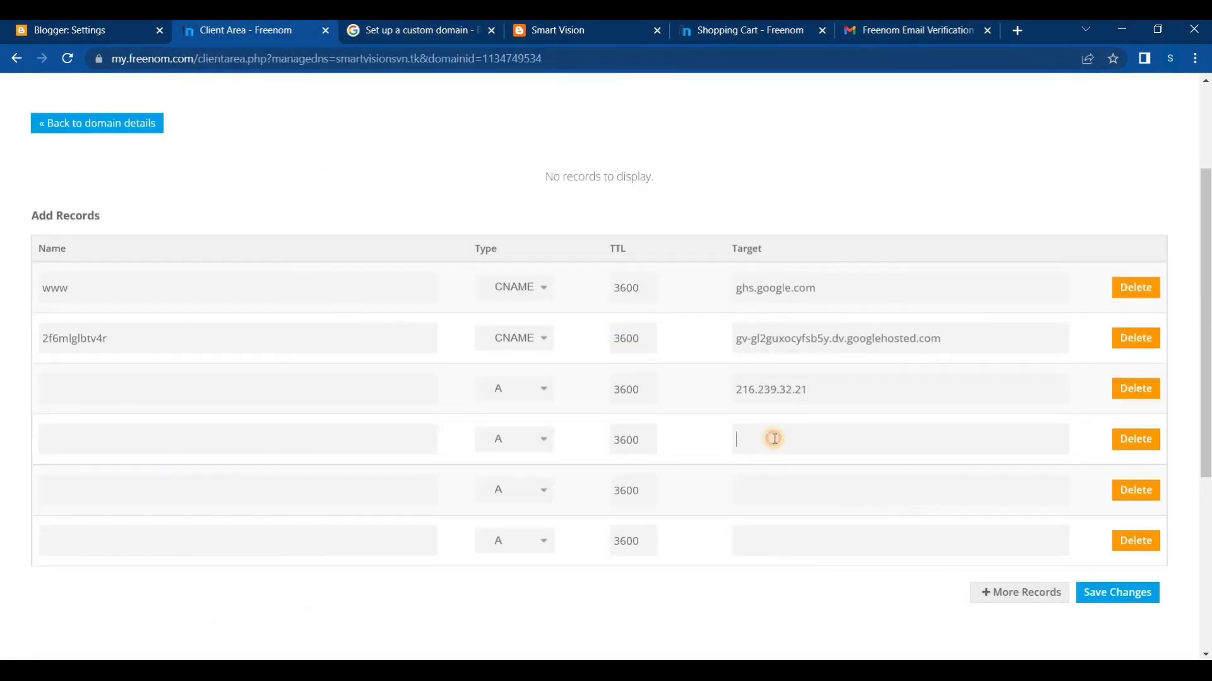
{"action": "left_click", "coordinate": [774, 439]}
{"action": "key", "text": "ctrl+v"}
Copy 216.239.36.21 from the Blogger Help article and enter it as the third A record's target in Freenom
{"action": "left_click", "coordinate": [399, 29]}
{"action": "left_click", "coordinate": [219, 359]}
{"action": "left_click_drag", "start_coordinate": [218, 358], "coordinate": [179, 359]}
{"action": "right_click", "coordinate": [179, 358]}
{"action": "left_click", "coordinate": [212, 372]}
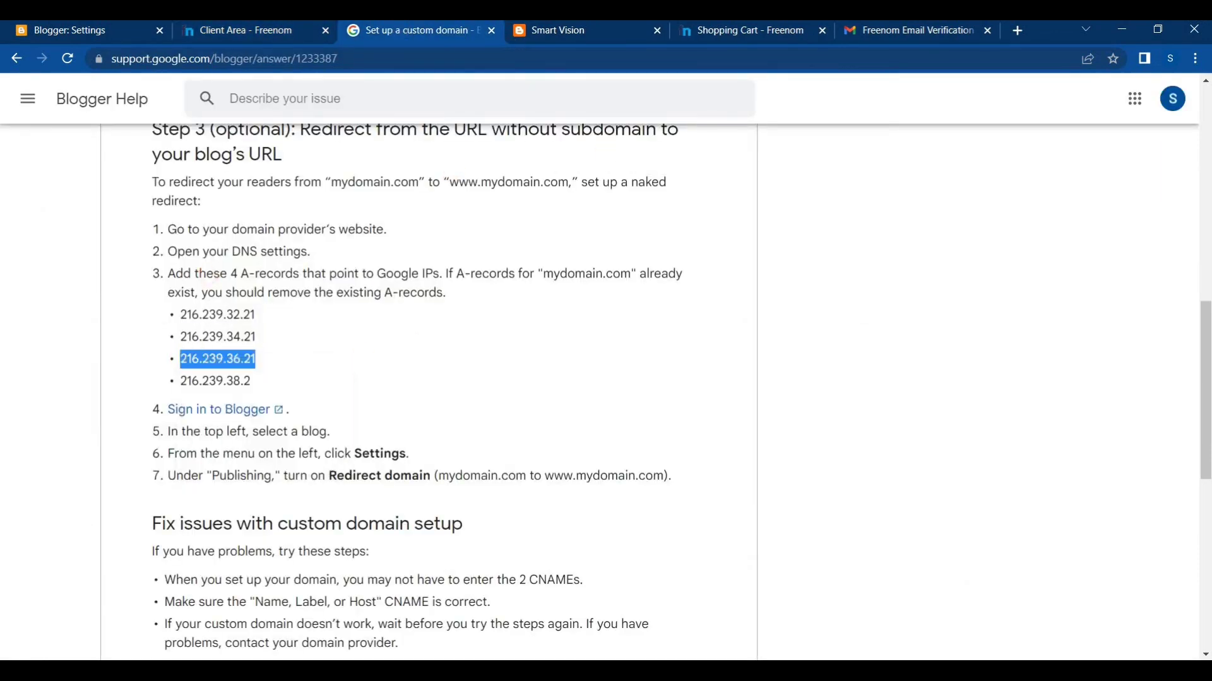
{"action": "left_click", "coordinate": [256, 32]}
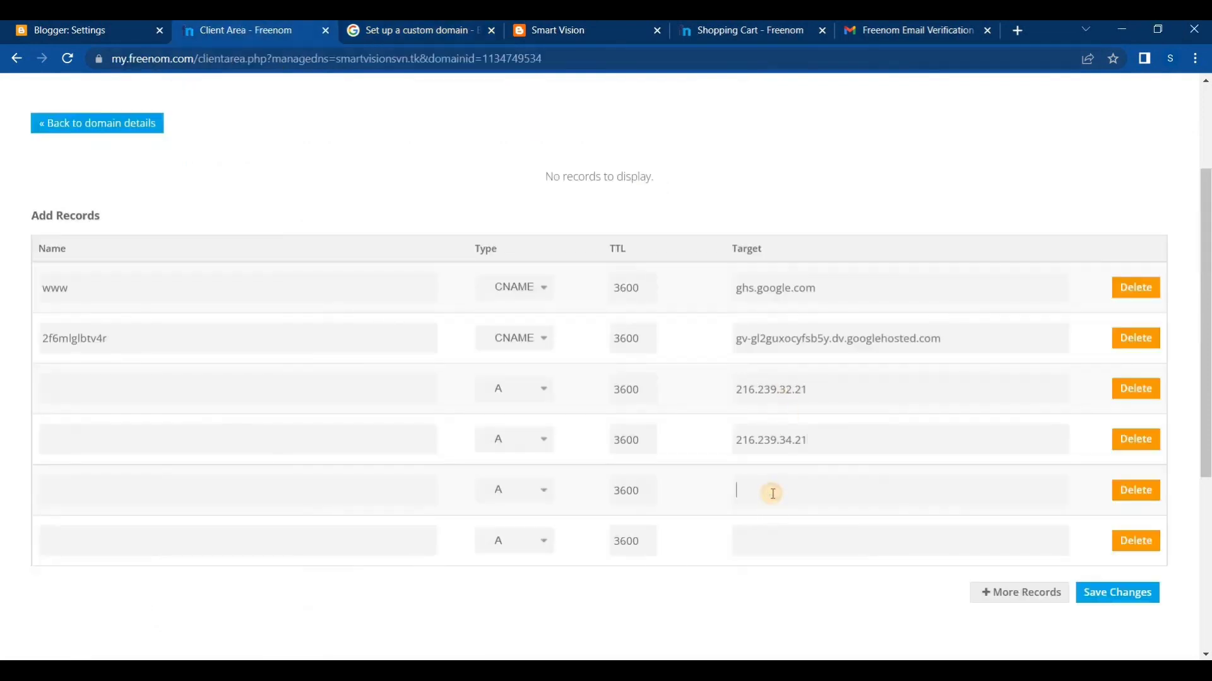
{"action": "key", "text": "ctrl+v"}
Copy 216.239.38.2 from the Blogger Help article and enter it as the fourth A record's target in Freenom
{"action": "left_click", "coordinate": [433, 29]}
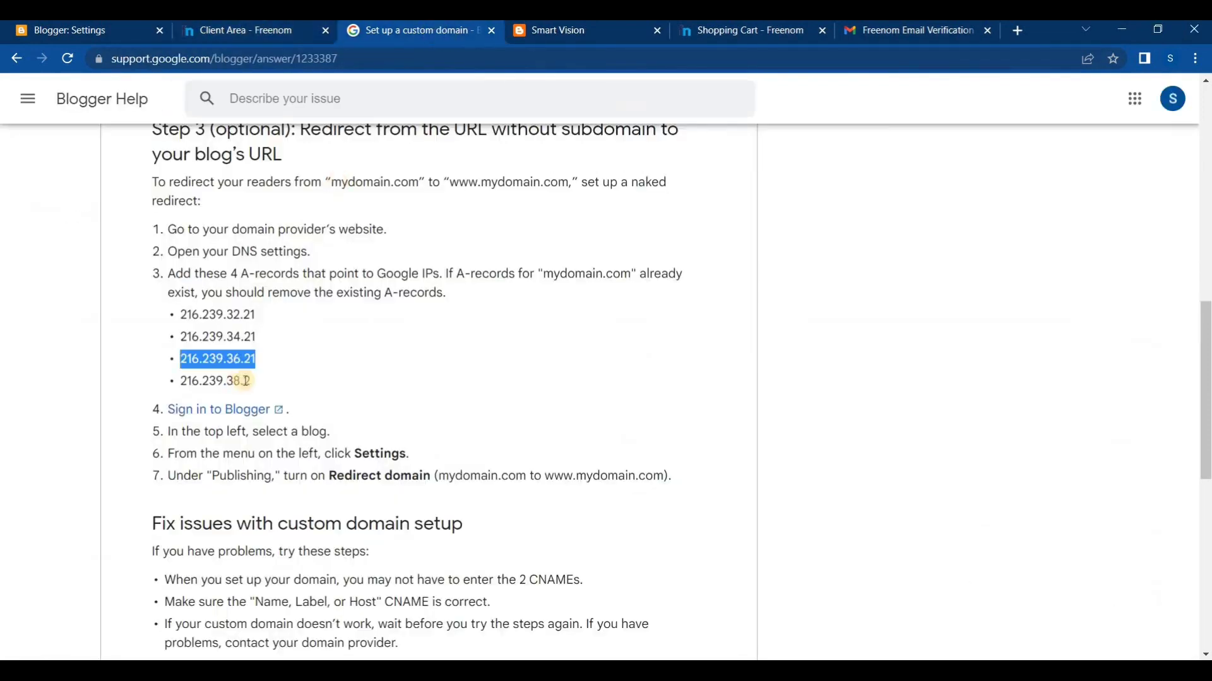
{"action": "left_click_drag", "start_coordinate": [254, 380], "coordinate": [180, 380]}
{"action": "right_click", "coordinate": [187, 379]}
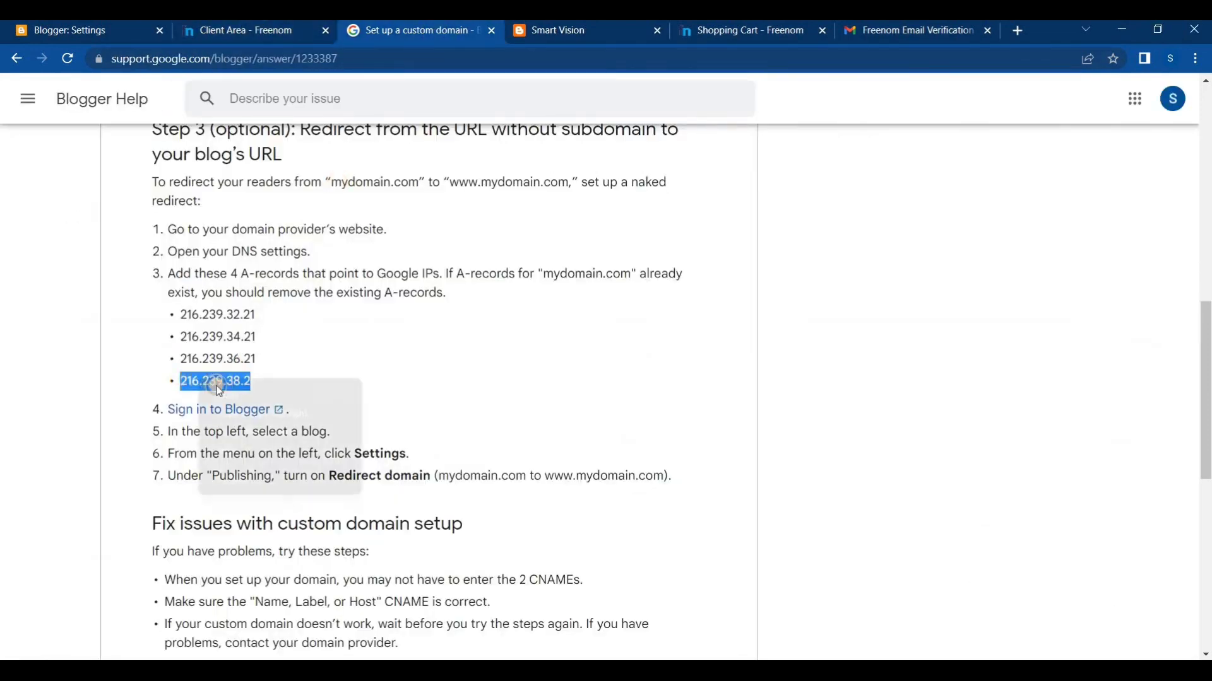
{"action": "left_click", "coordinate": [208, 390]}
{"action": "left_click", "coordinate": [250, 31]}
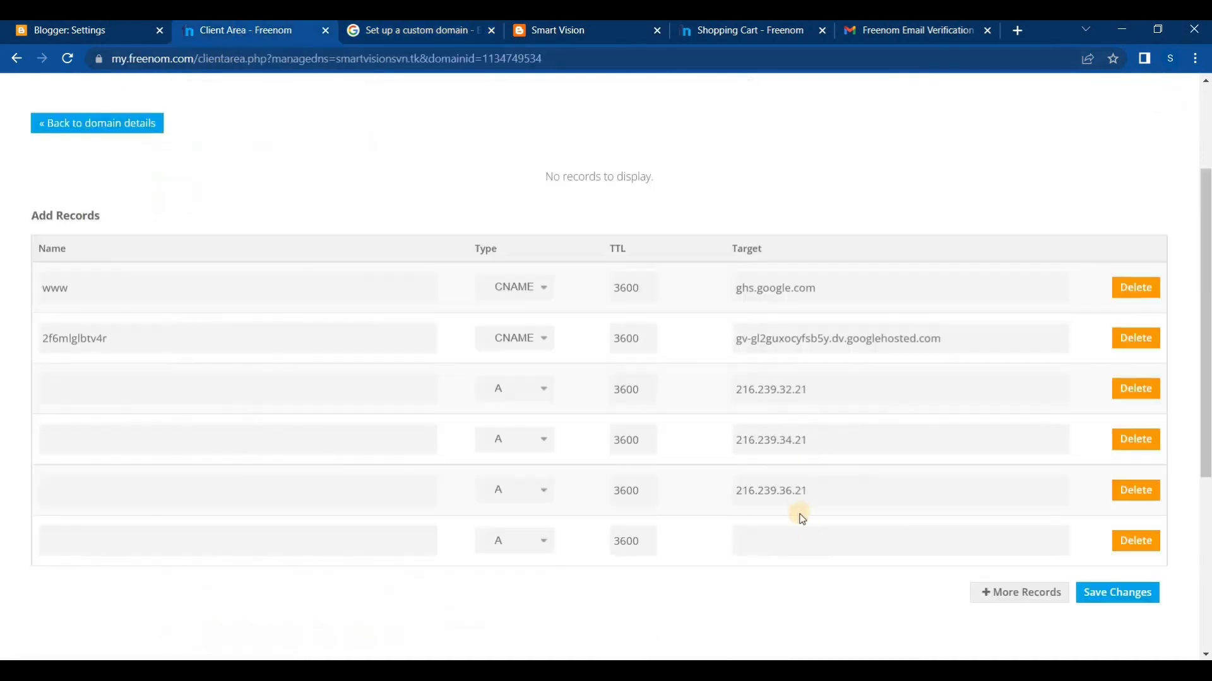
{"action": "key", "text": "ctrl+v"}
Review the names and destinations of both CNAMEs in Blogger's custom domain dialog against the records in Freenom
{"action": "left_click", "coordinate": [30, 30]}
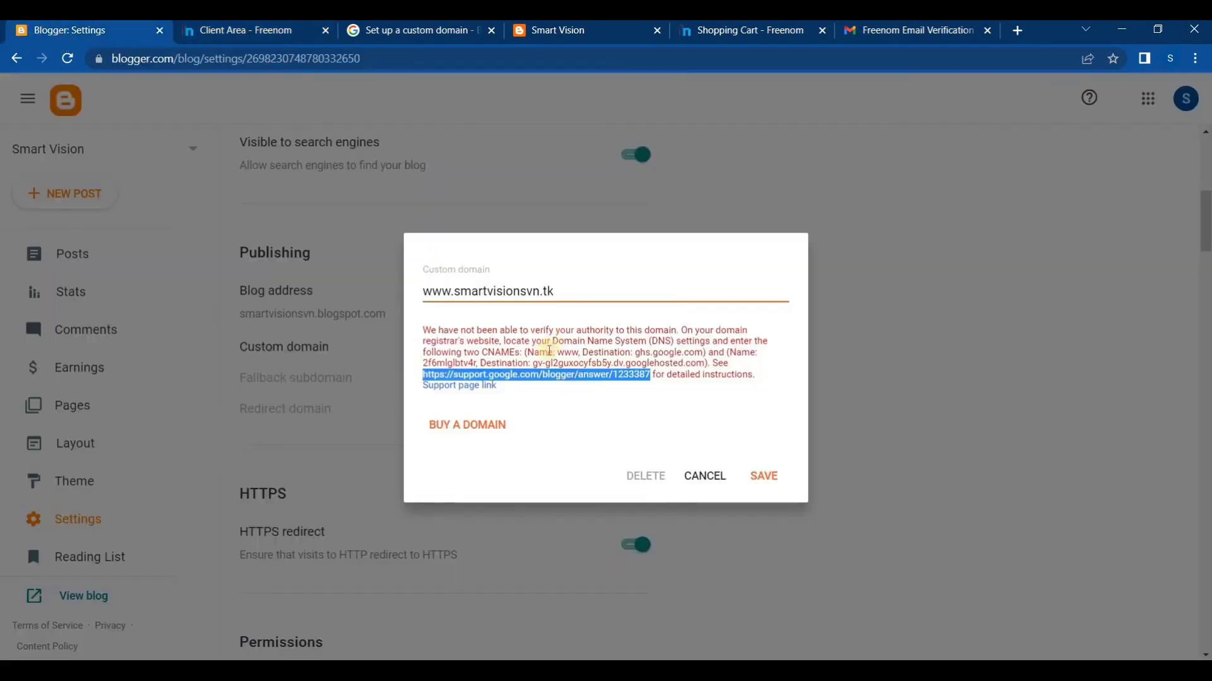
{"action": "double_click", "coordinate": [567, 352]}
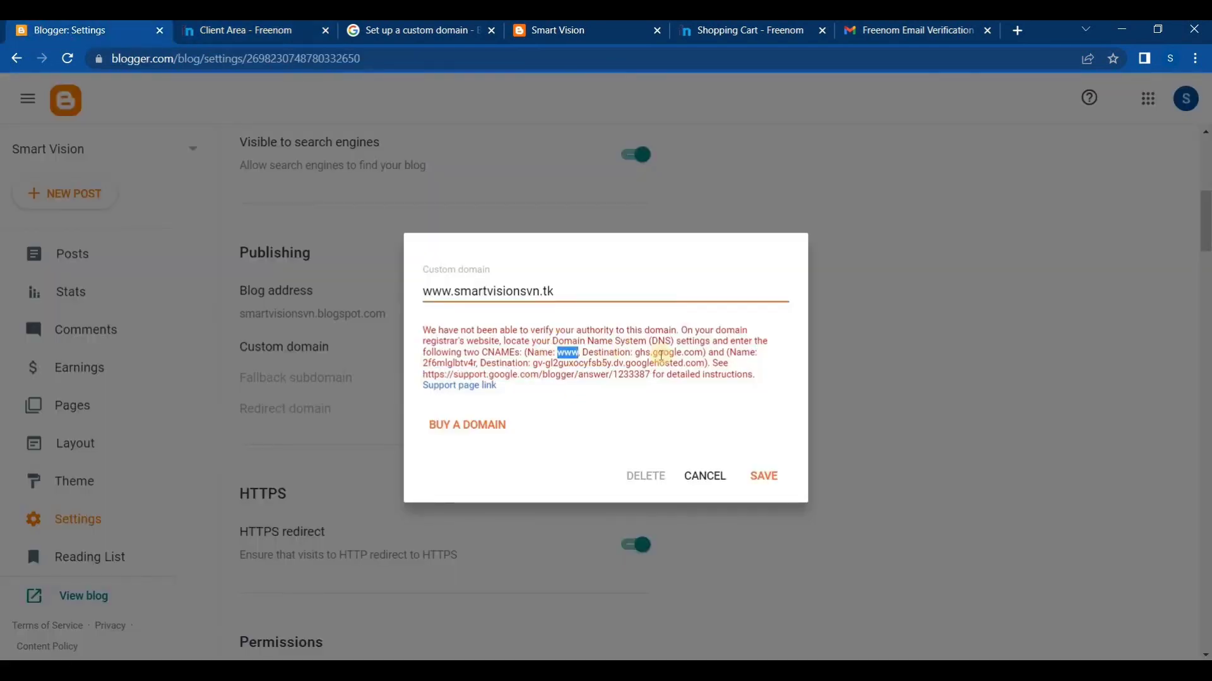
{"action": "double_click", "coordinate": [664, 353]}
{"action": "left_click_drag", "start_coordinate": [637, 353], "coordinate": [708, 355]}
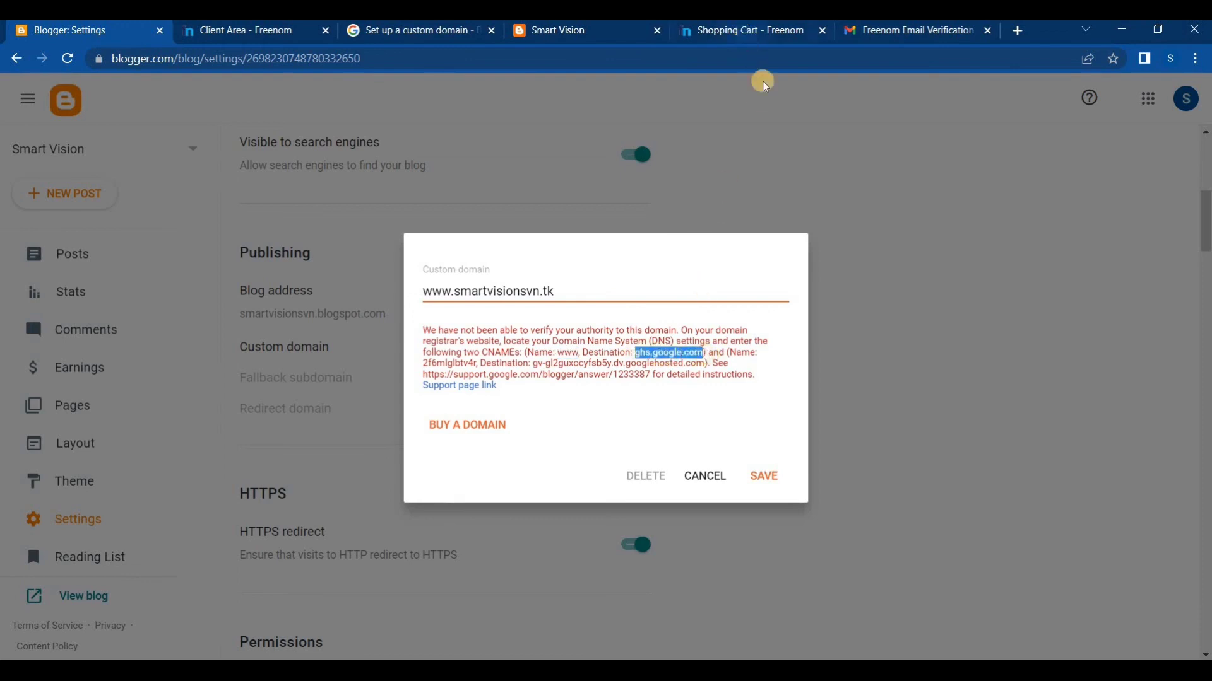
{"action": "left_click", "coordinate": [479, 364]}
{"action": "left_click_drag", "start_coordinate": [426, 362], "coordinate": [605, 366]}
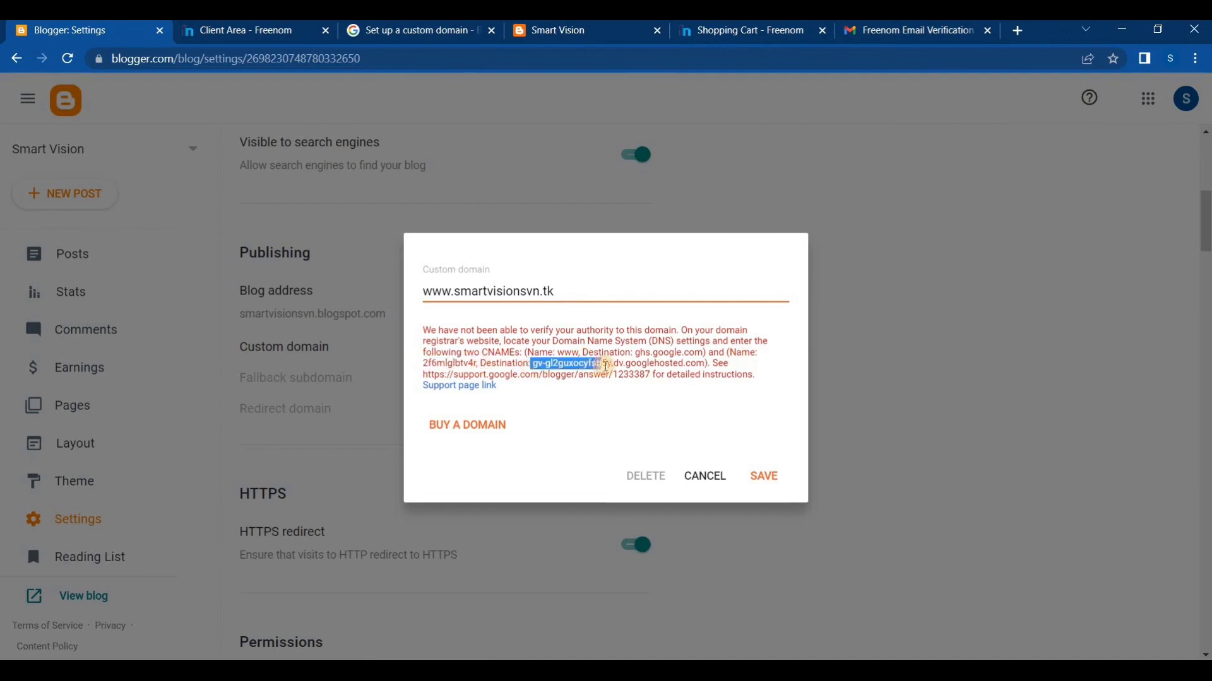
{"action": "left_click", "coordinate": [725, 32]}
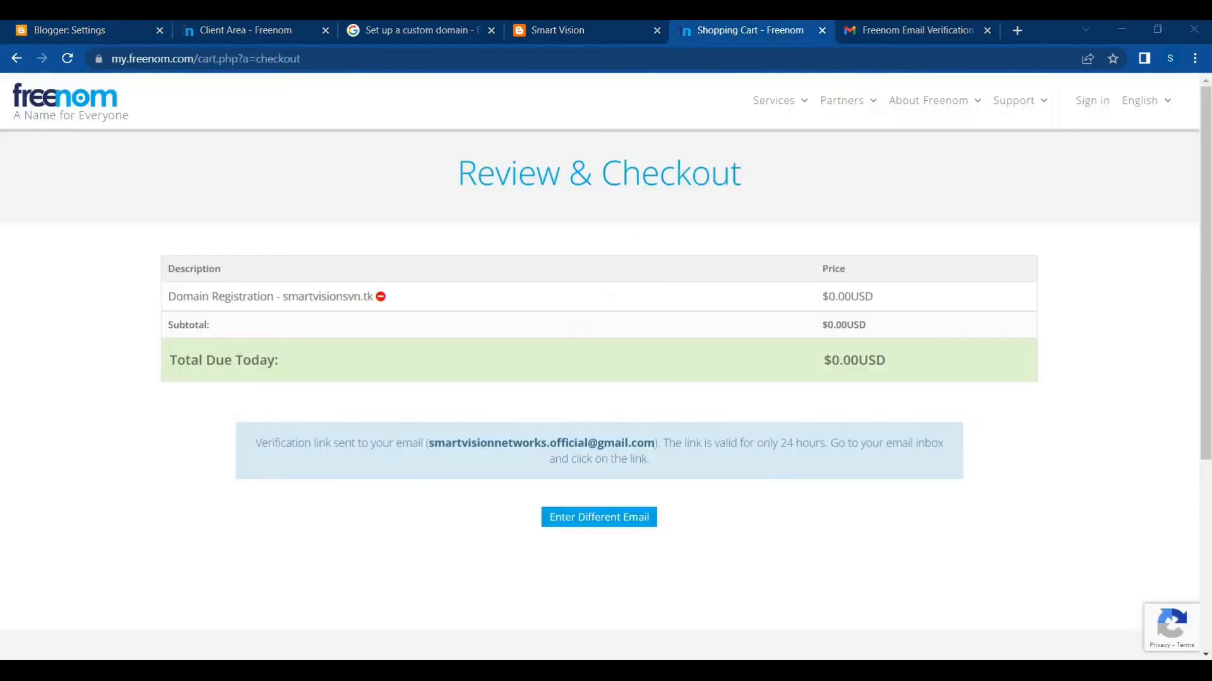
{"action": "left_click", "coordinate": [262, 26]}
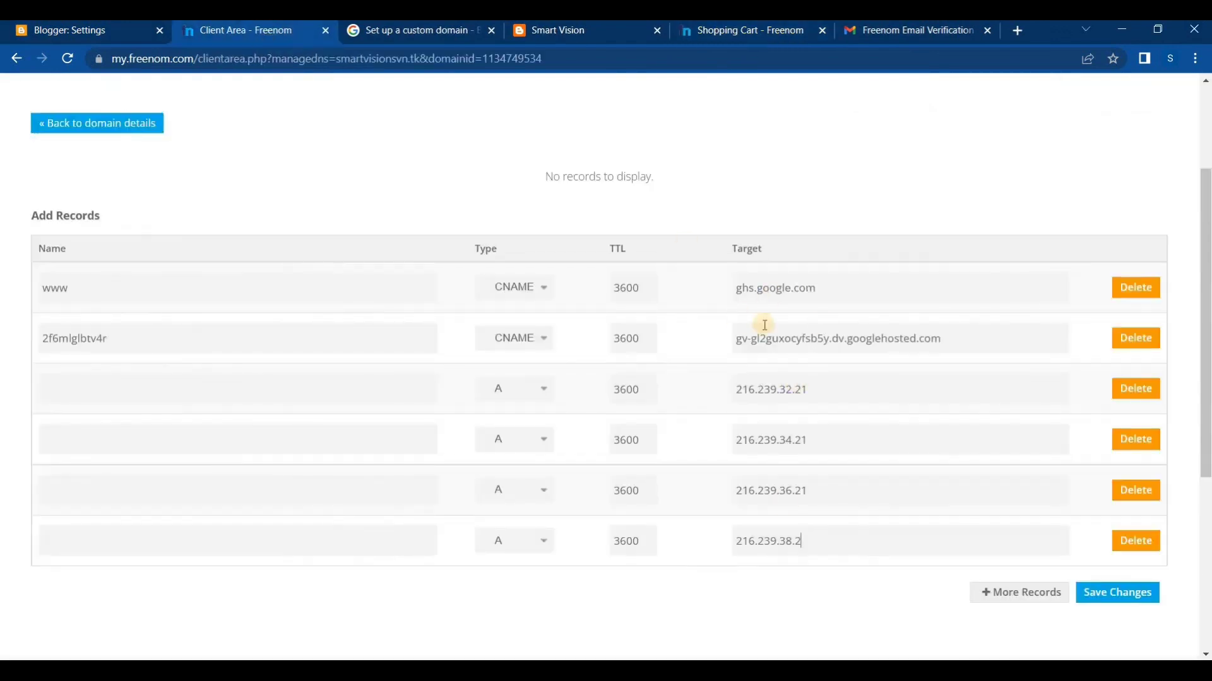
Review the help link in Blogger and the A-record IPs in the help article, and return to Freenom's DNS management
{"action": "left_click", "coordinate": [43, 33]}
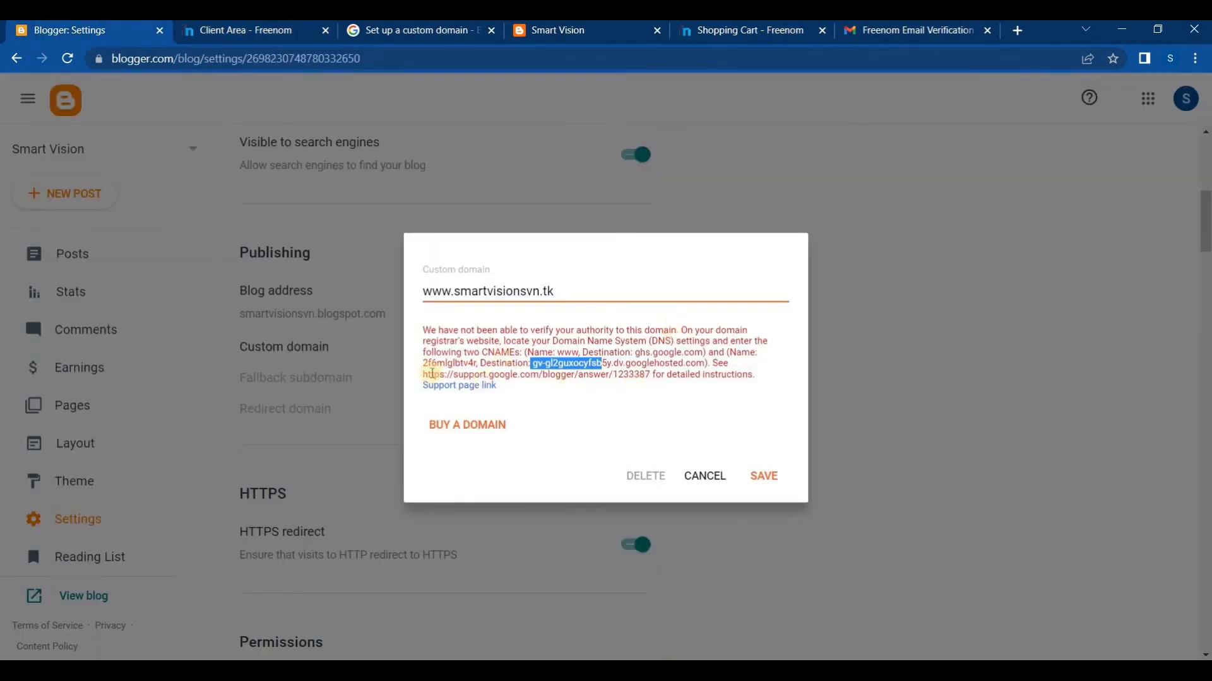
{"action": "left_click_drag", "start_coordinate": [423, 373], "coordinate": [653, 374]}
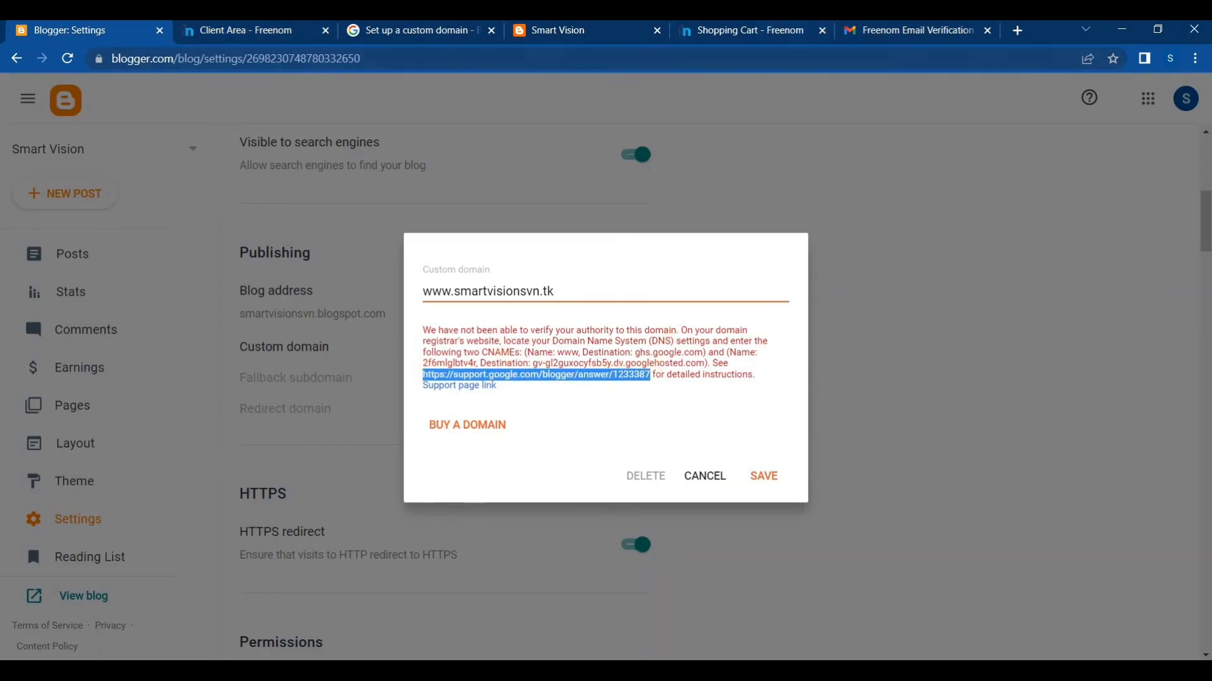
{"action": "left_click", "coordinate": [381, 32]}
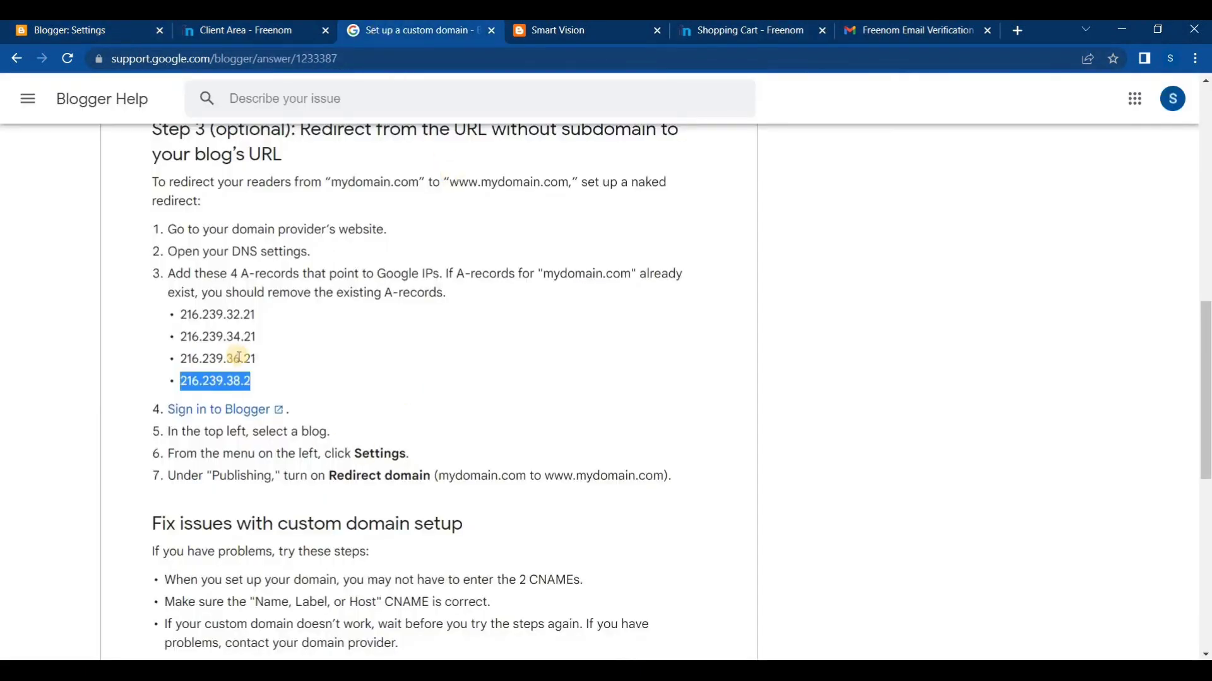
{"action": "left_click_drag", "start_coordinate": [263, 318], "coordinate": [200, 337]}
{"action": "left_click", "coordinate": [271, 27]}
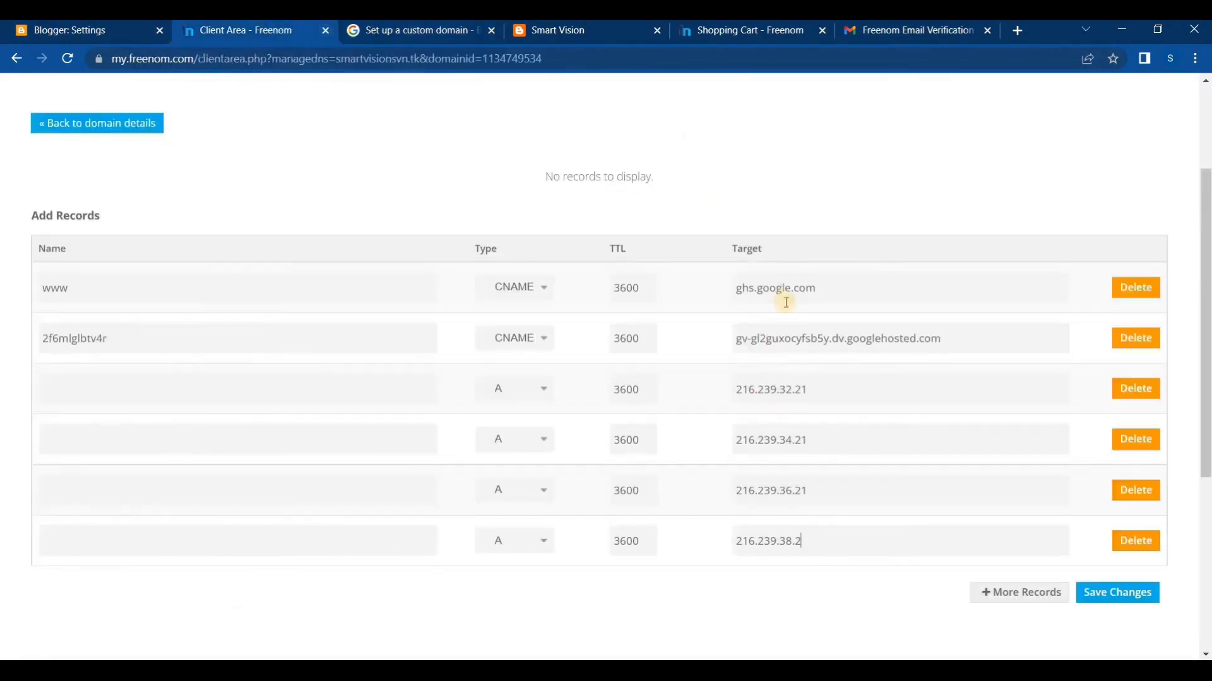
Save the two CNAME and four A records for smartvisionsvn.tk in Freenom's DNS management
{"action": "left_click", "coordinate": [1147, 603]}
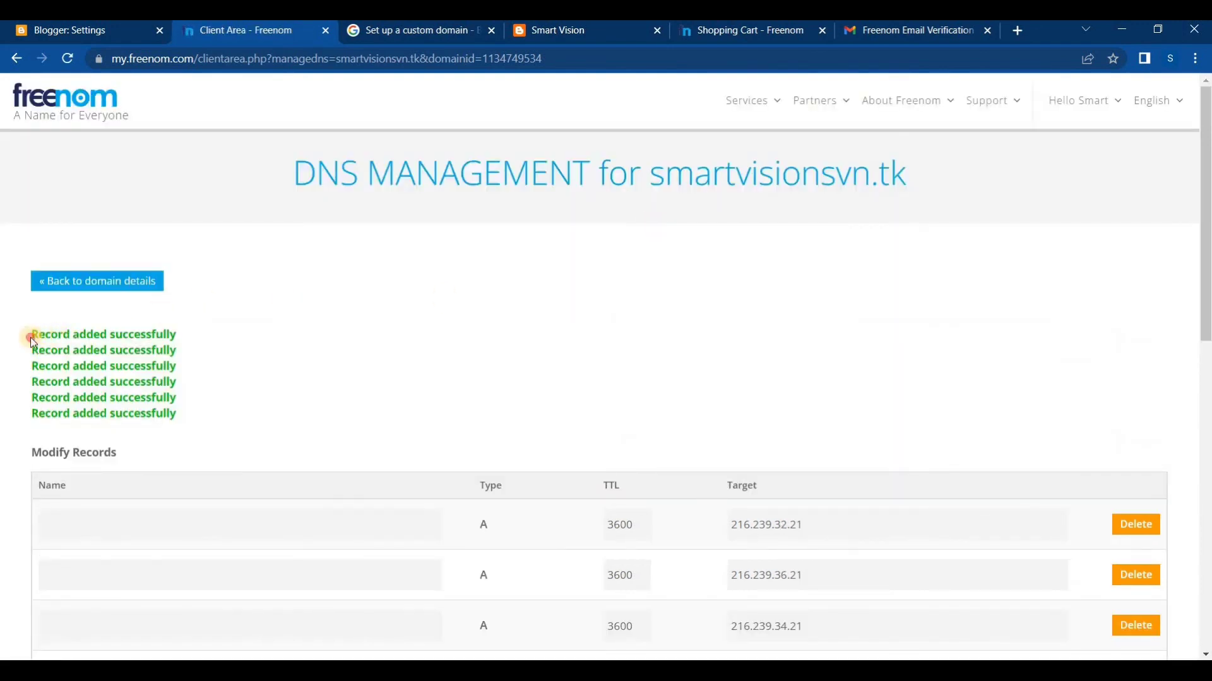
{"action": "left_click_drag", "start_coordinate": [32, 338], "coordinate": [182, 413]}
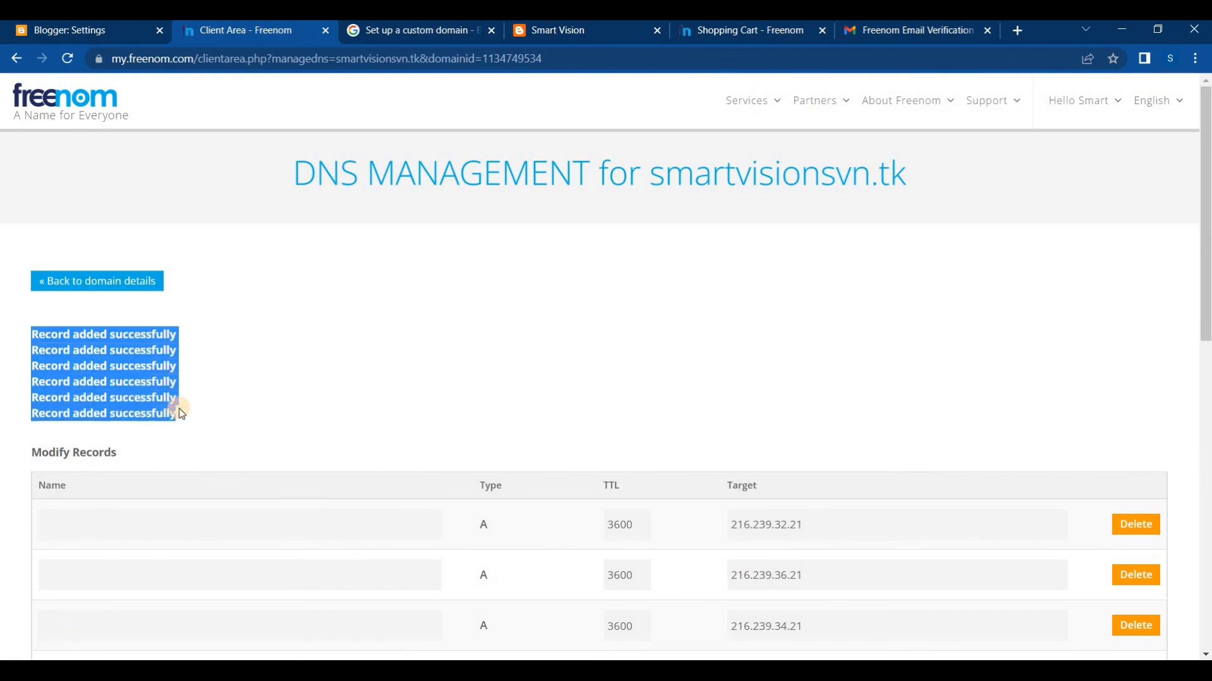
{"action": "left_click", "coordinate": [145, 347]}
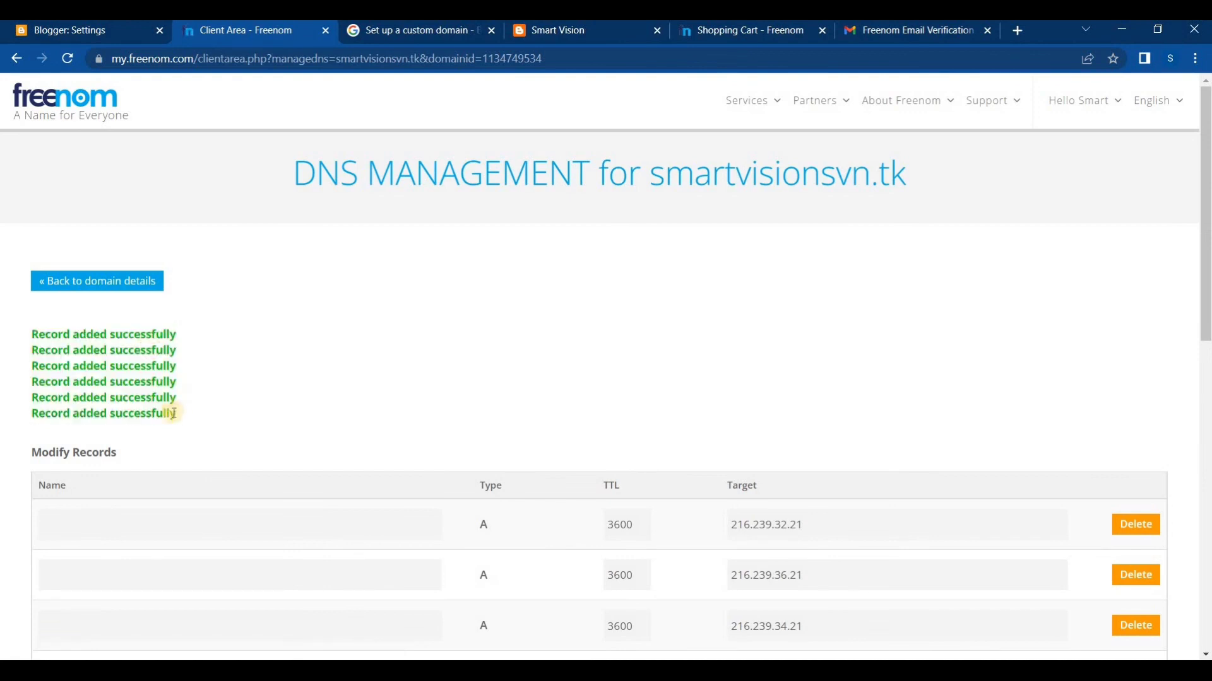
{"action": "left_click_drag", "start_coordinate": [185, 422], "coordinate": [30, 333]}
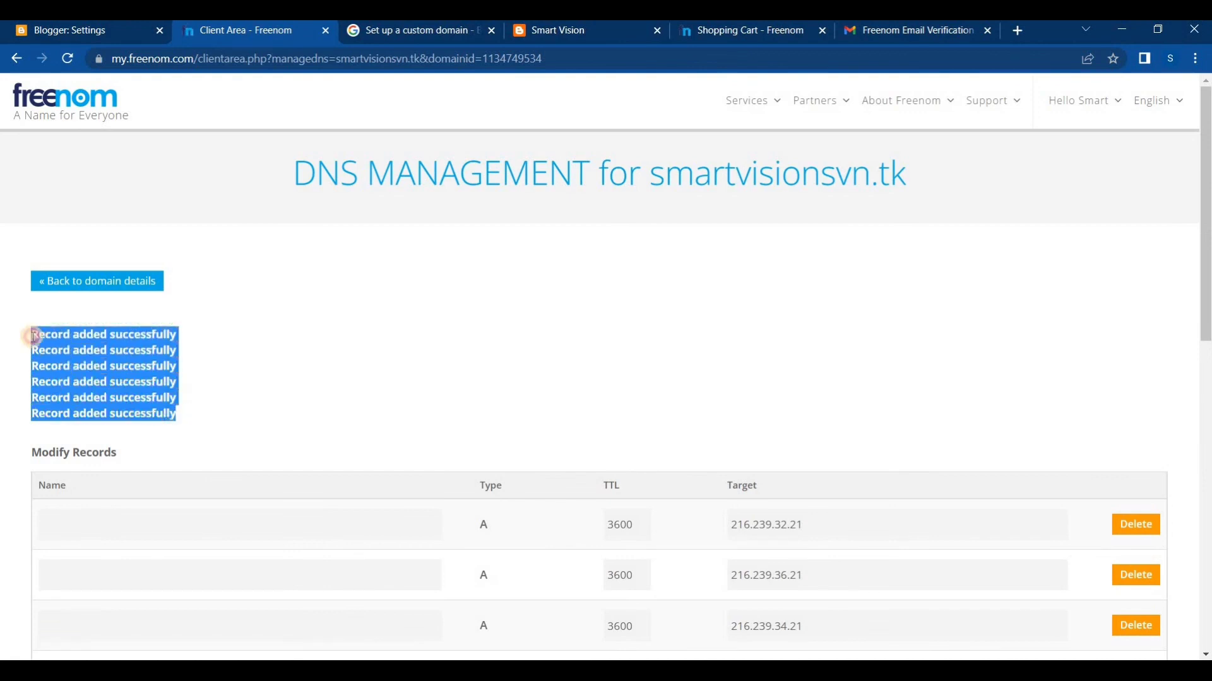
{"action": "left_click", "coordinate": [49, 331]}
Review the names, types and targets of the saved DNS records in the Modify Records table
{"action": "scroll", "coordinate": [690, 392], "scroll_direction": "down", "scroll_amount": 2}
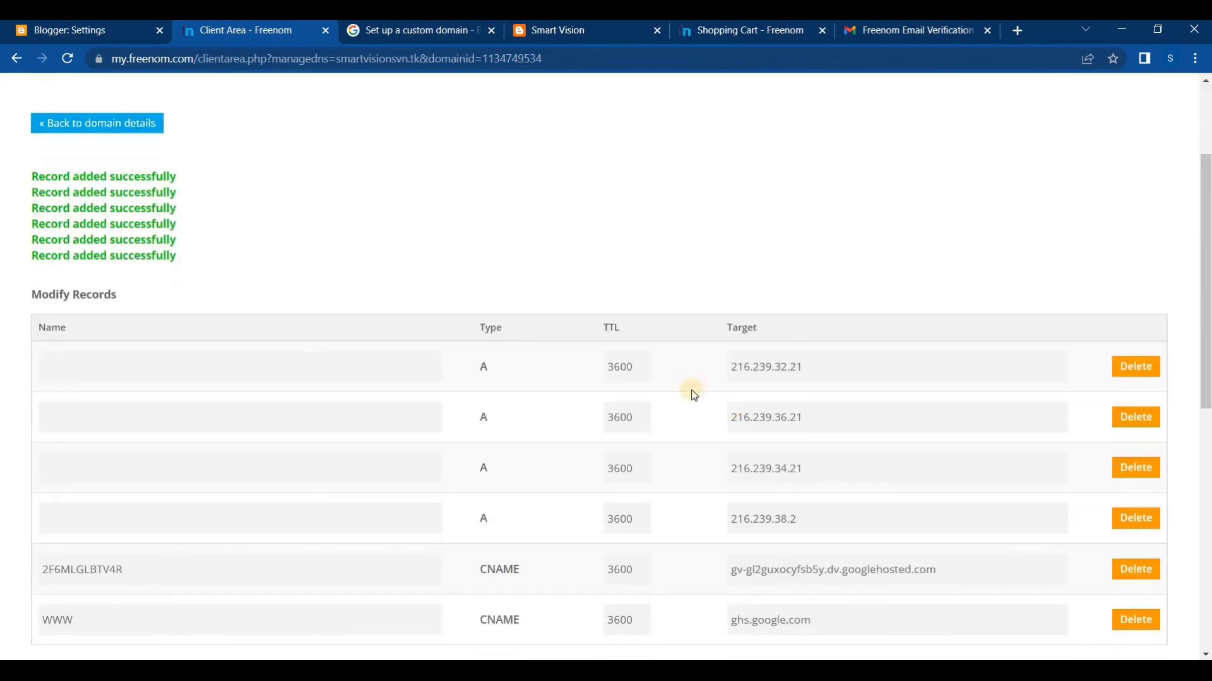
{"action": "scroll", "coordinate": [690, 372], "scroll_direction": "down", "scroll_amount": 1}
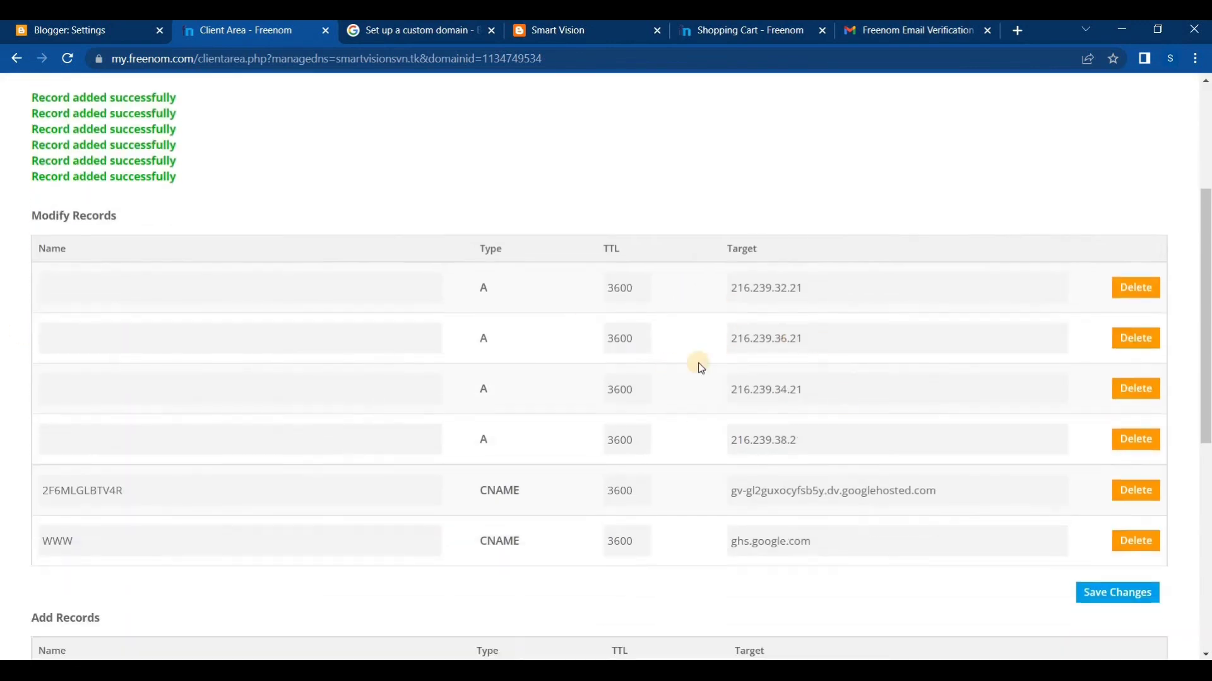
{"action": "scroll", "coordinate": [729, 442], "scroll_direction": "down", "scroll_amount": 2}
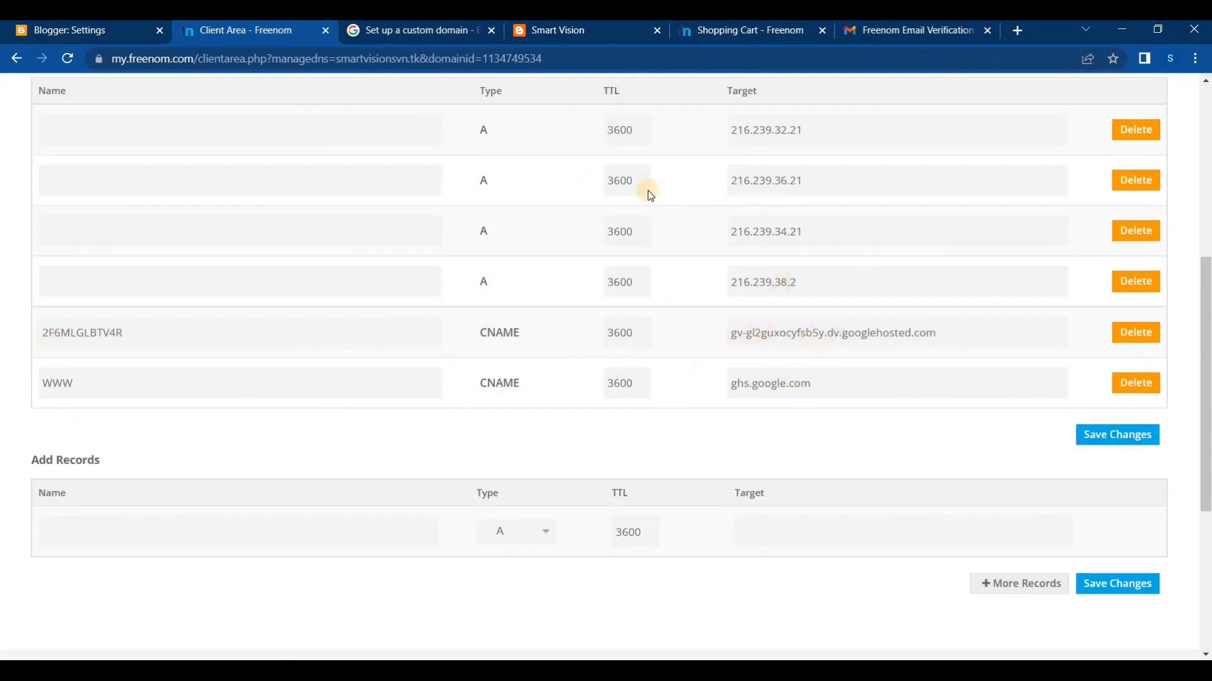
{"action": "scroll", "coordinate": [643, 189], "scroll_direction": "up", "scroll_amount": 1}
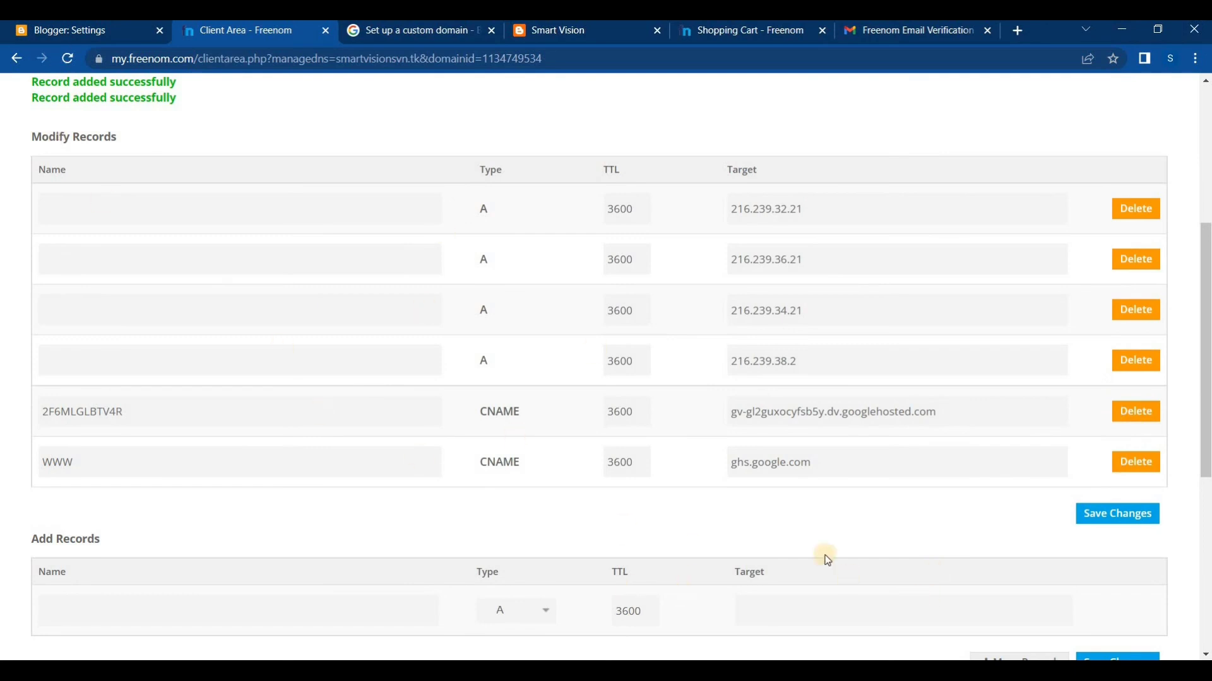
{"action": "scroll", "coordinate": [819, 481], "scroll_direction": "up", "scroll_amount": 4}
{"action": "scroll", "coordinate": [824, 485], "scroll_direction": "up", "scroll_amount": 1}
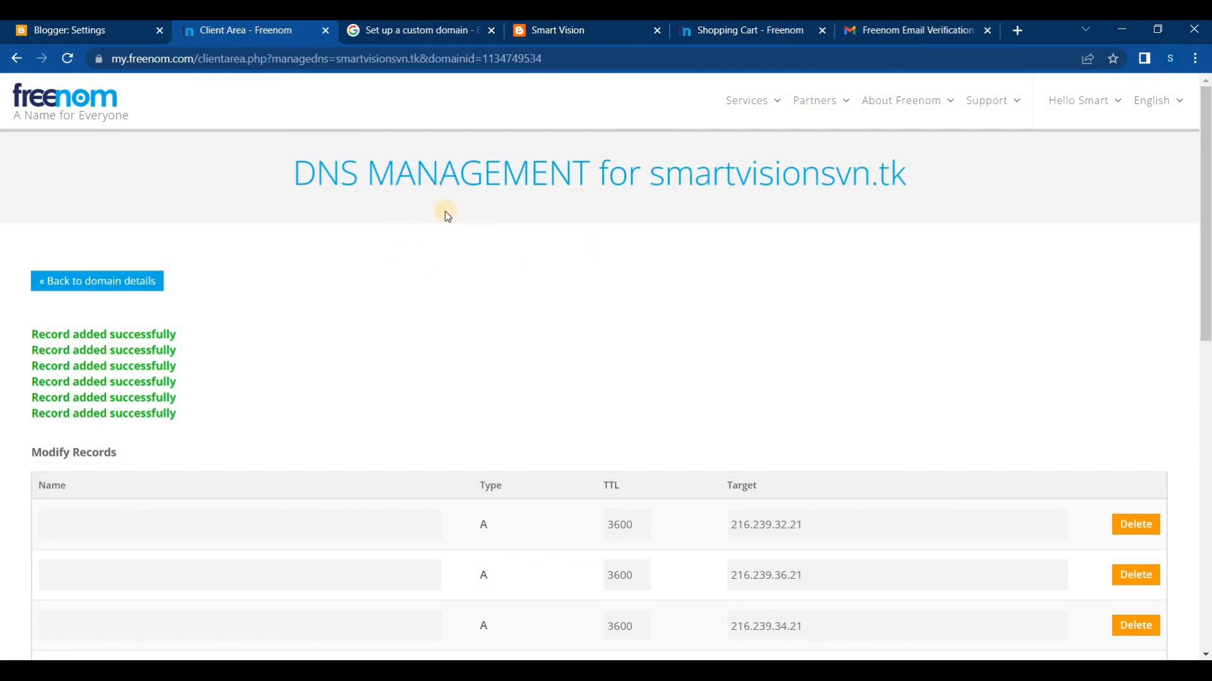
{"action": "left_click", "coordinate": [99, 36]}
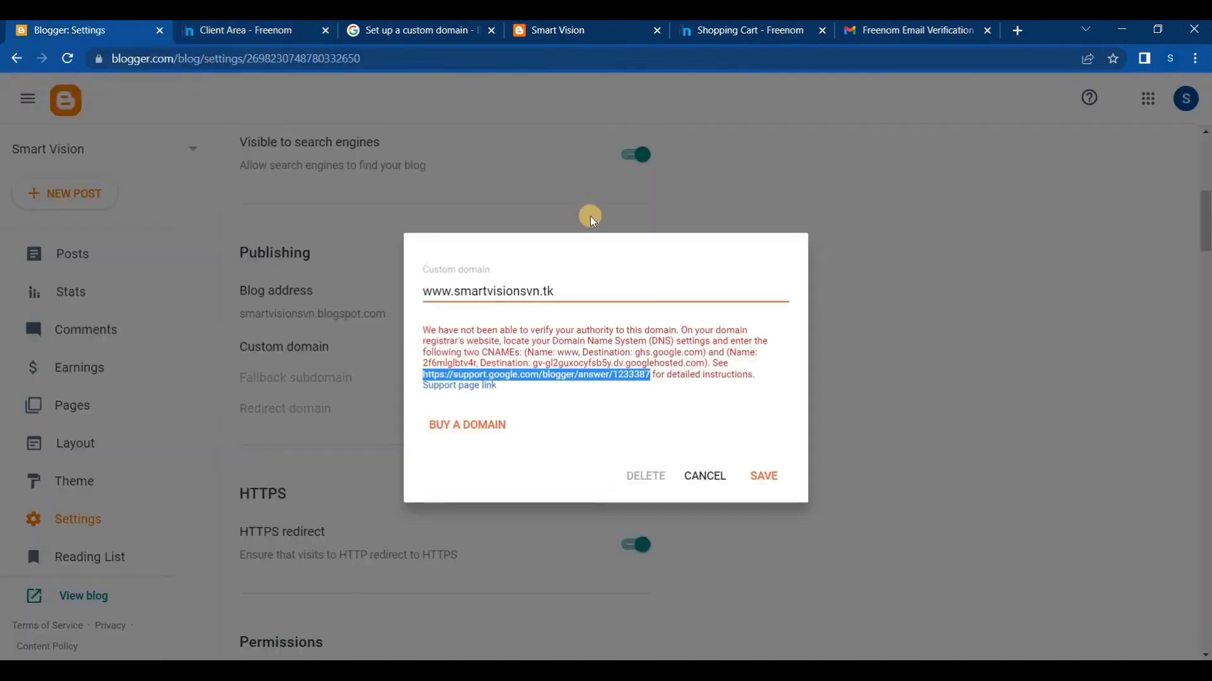
{"action": "left_click_drag", "start_coordinate": [561, 289], "coordinate": [373, 291]}
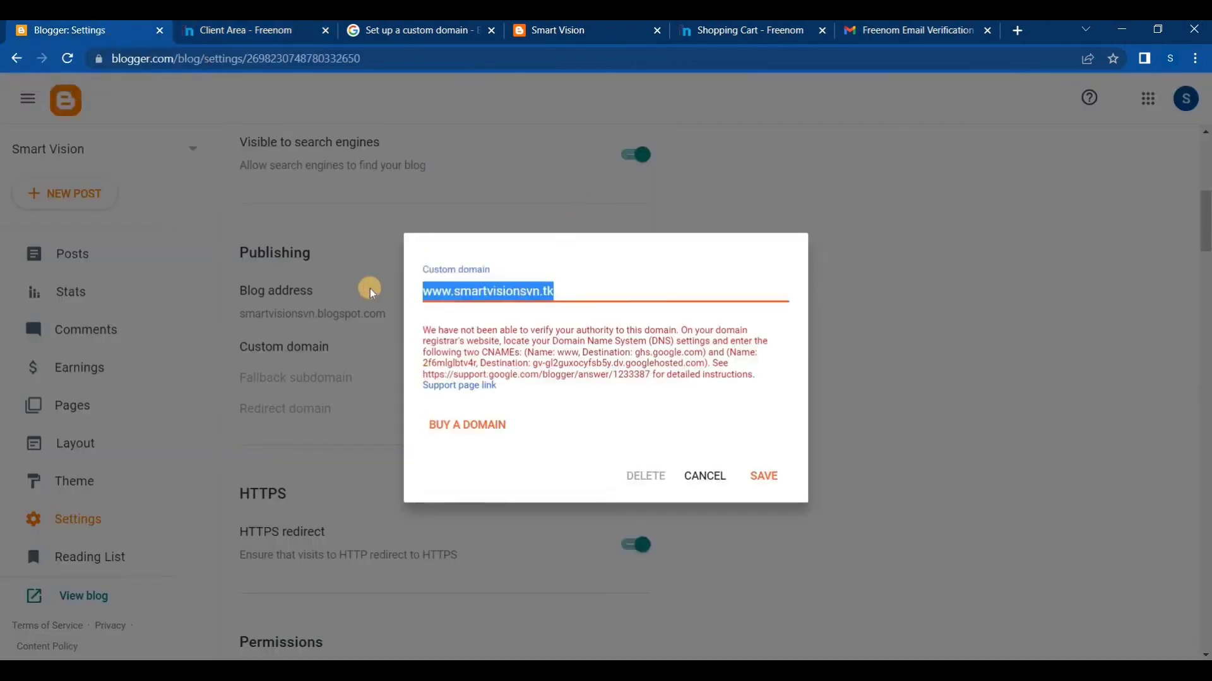
{"action": "left_click", "coordinate": [617, 292]}
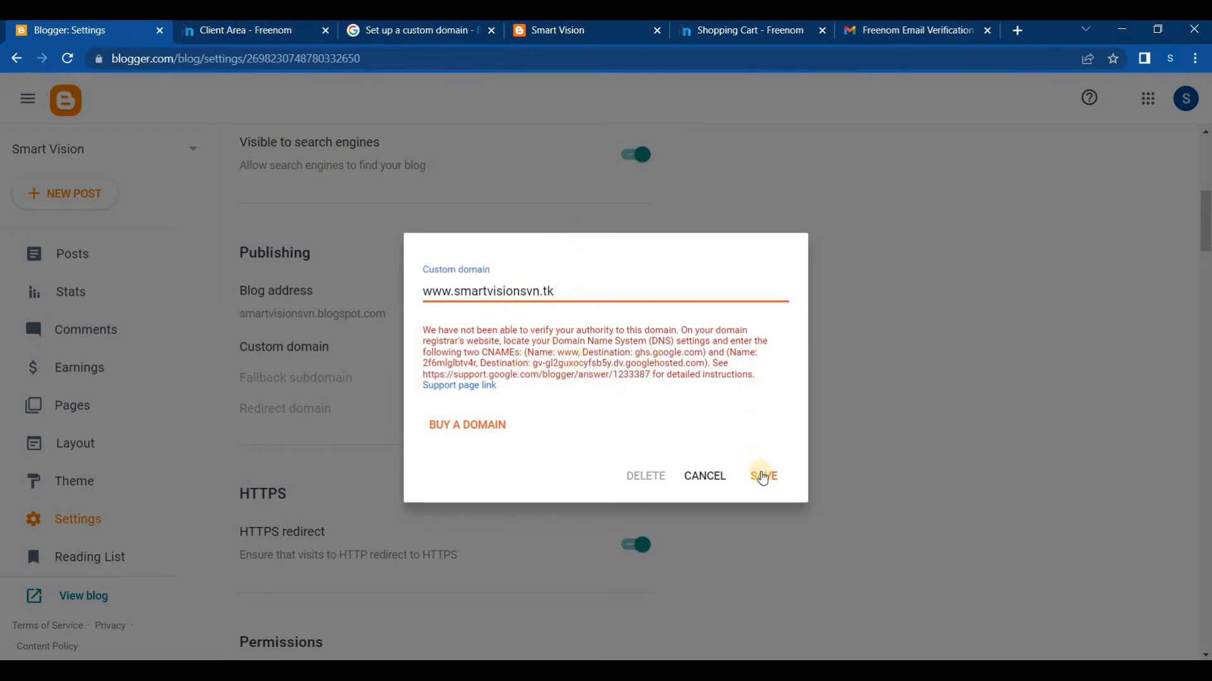
{"action": "left_click", "coordinate": [763, 477]}
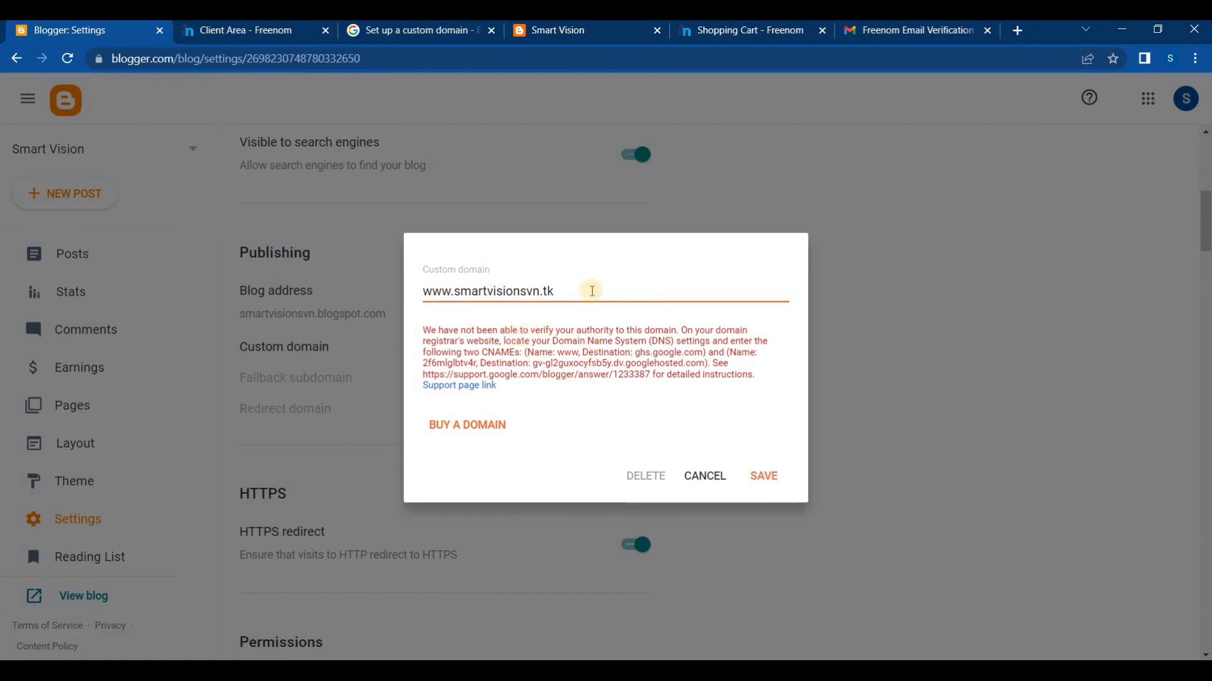
{"action": "left_click_drag", "start_coordinate": [587, 290], "coordinate": [382, 284]}
{"action": "key", "text": "ctrl+c"}
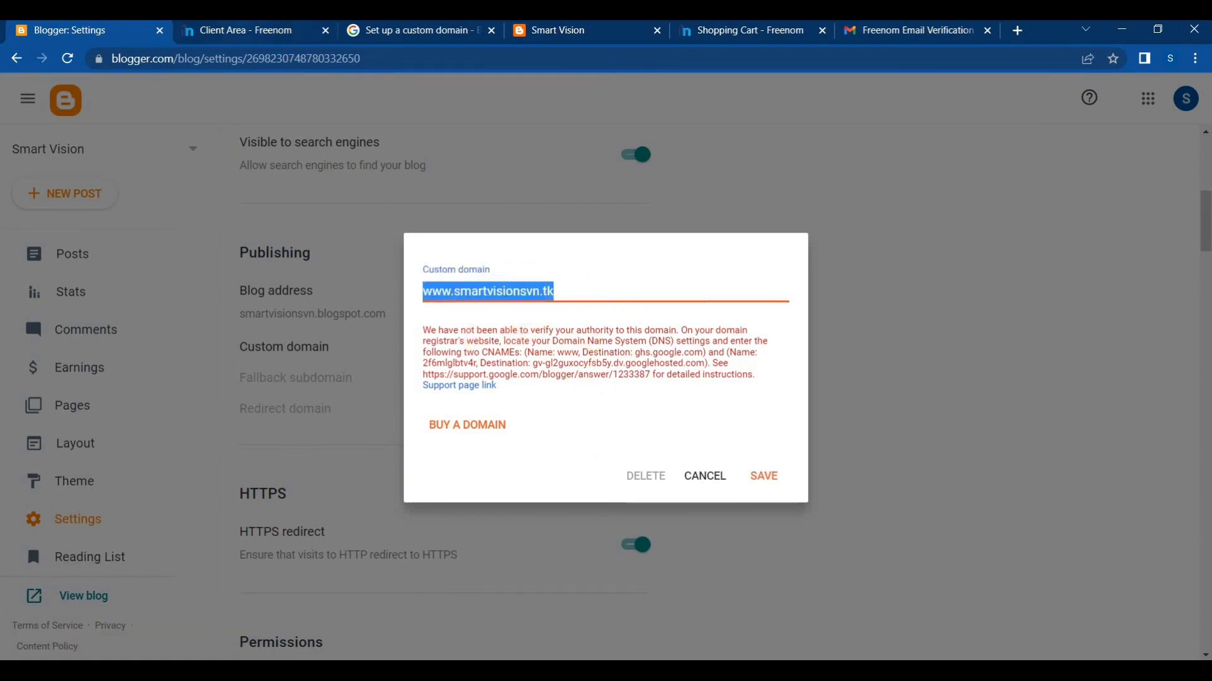
{"action": "left_click", "coordinate": [265, 30]}
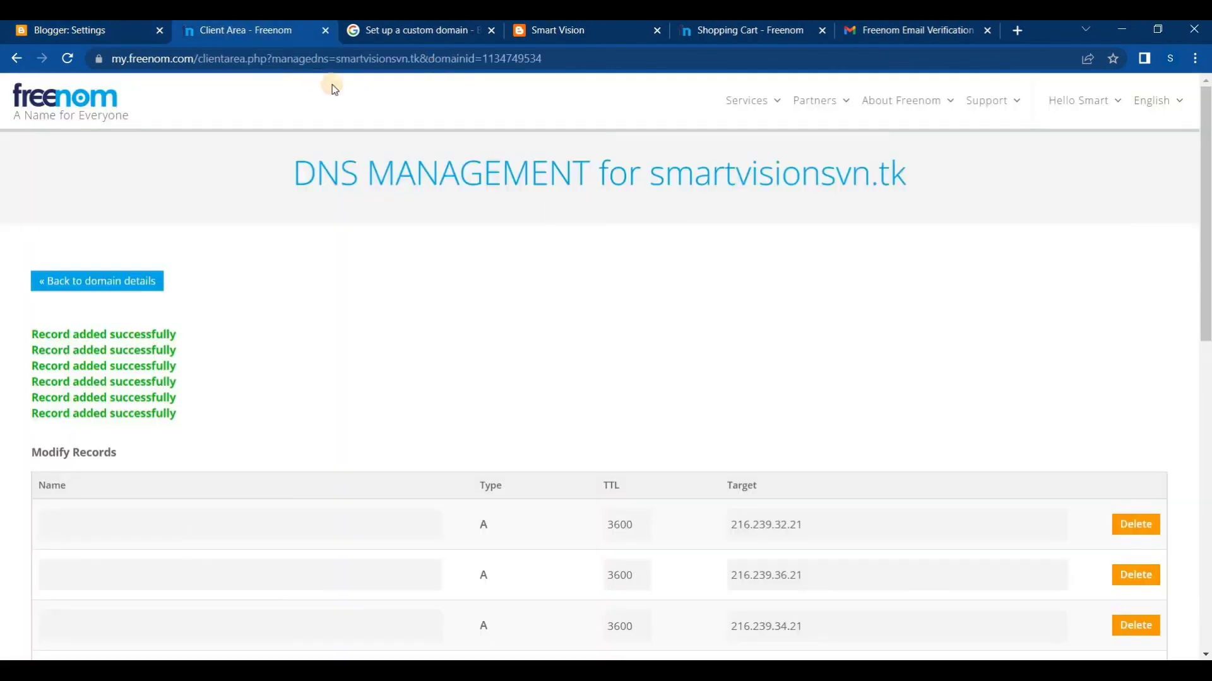
{"action": "left_click", "coordinate": [78, 33]}
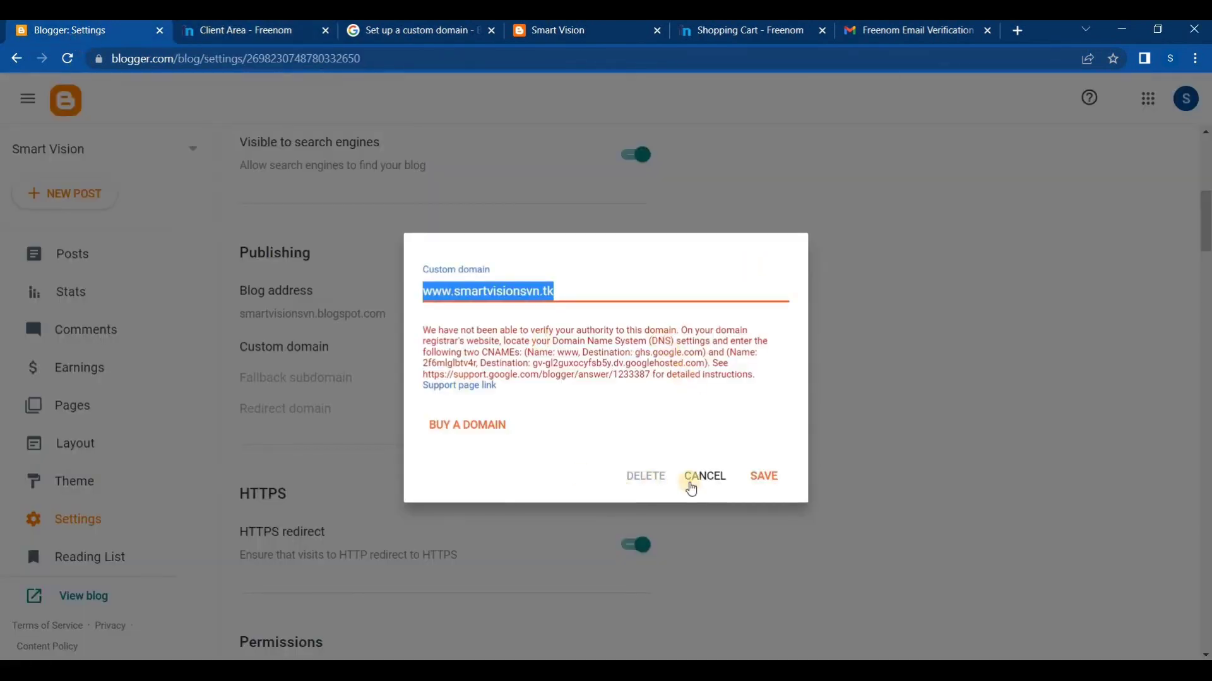
{"action": "left_click", "coordinate": [697, 477]}
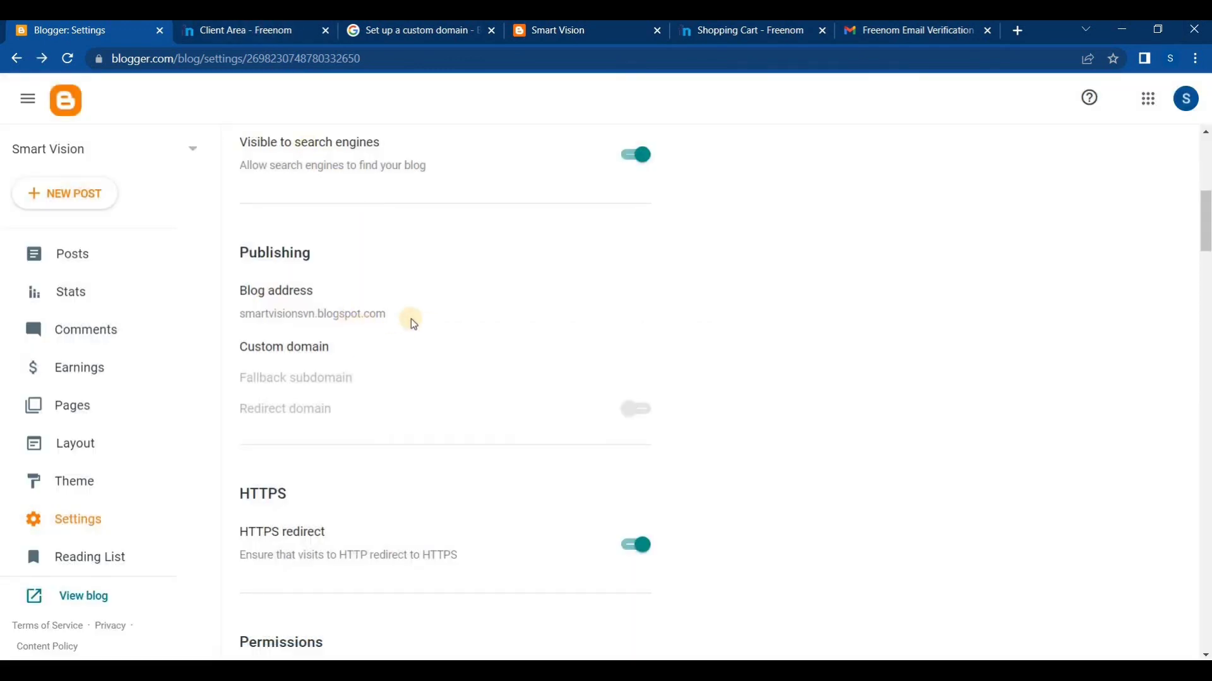
{"action": "left_click", "coordinate": [73, 57]}
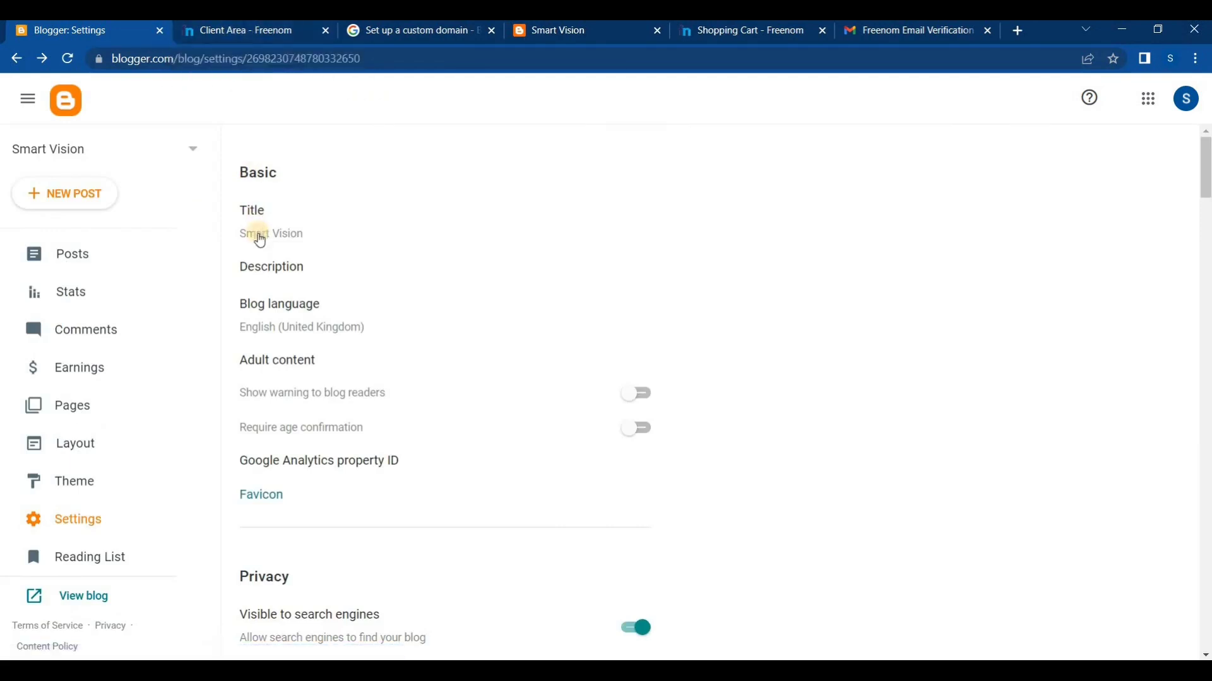
{"action": "scroll", "coordinate": [121, 360], "scroll_direction": "down", "scroll_amount": 1}
{"action": "scroll", "coordinate": [315, 421], "scroll_direction": "down", "scroll_amount": 1}
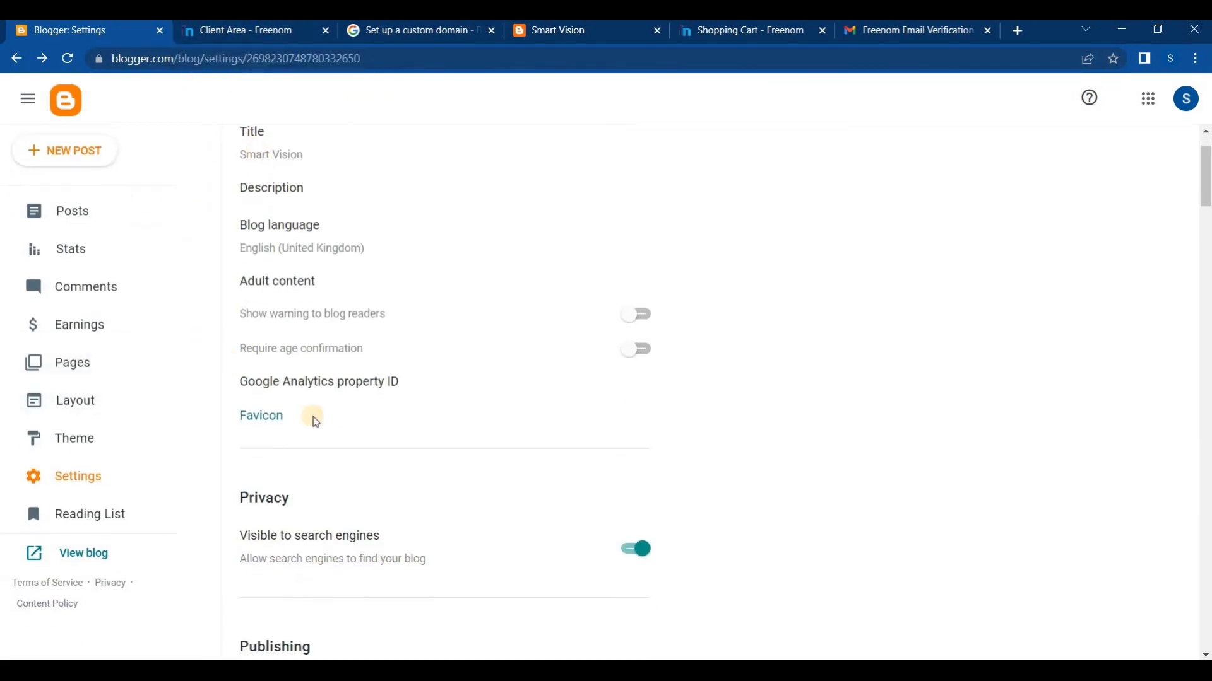
{"action": "scroll", "coordinate": [313, 417], "scroll_direction": "down", "scroll_amount": 4}
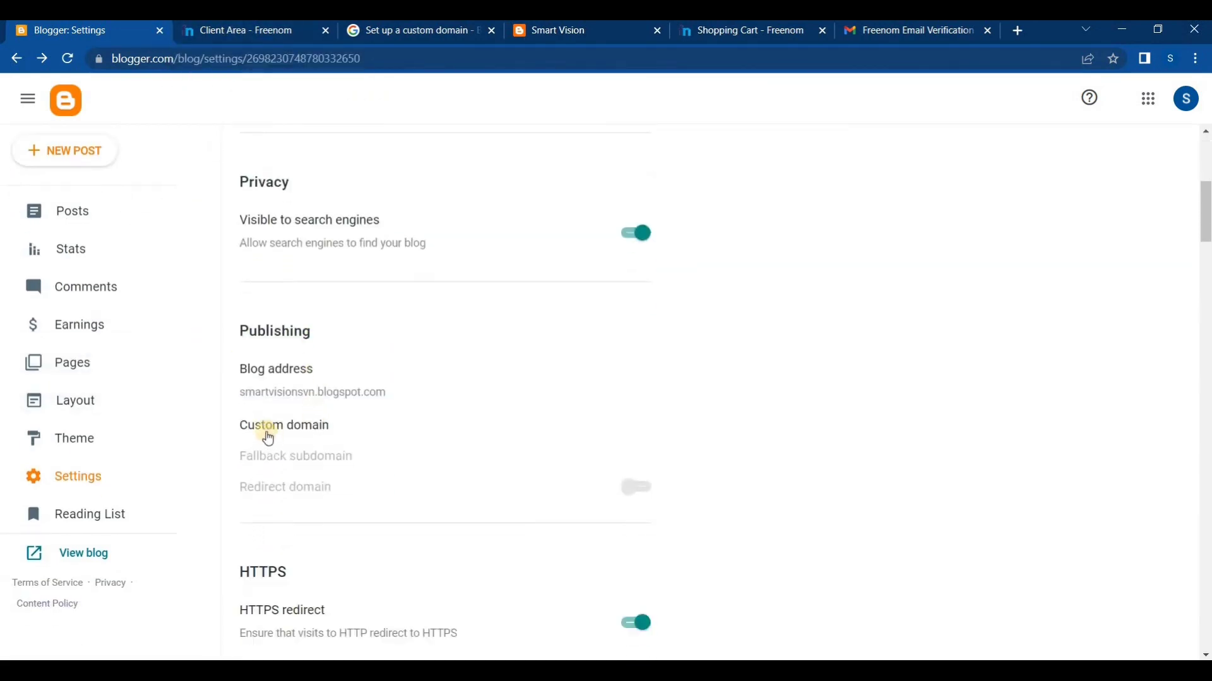
{"action": "left_click", "coordinate": [270, 432]}
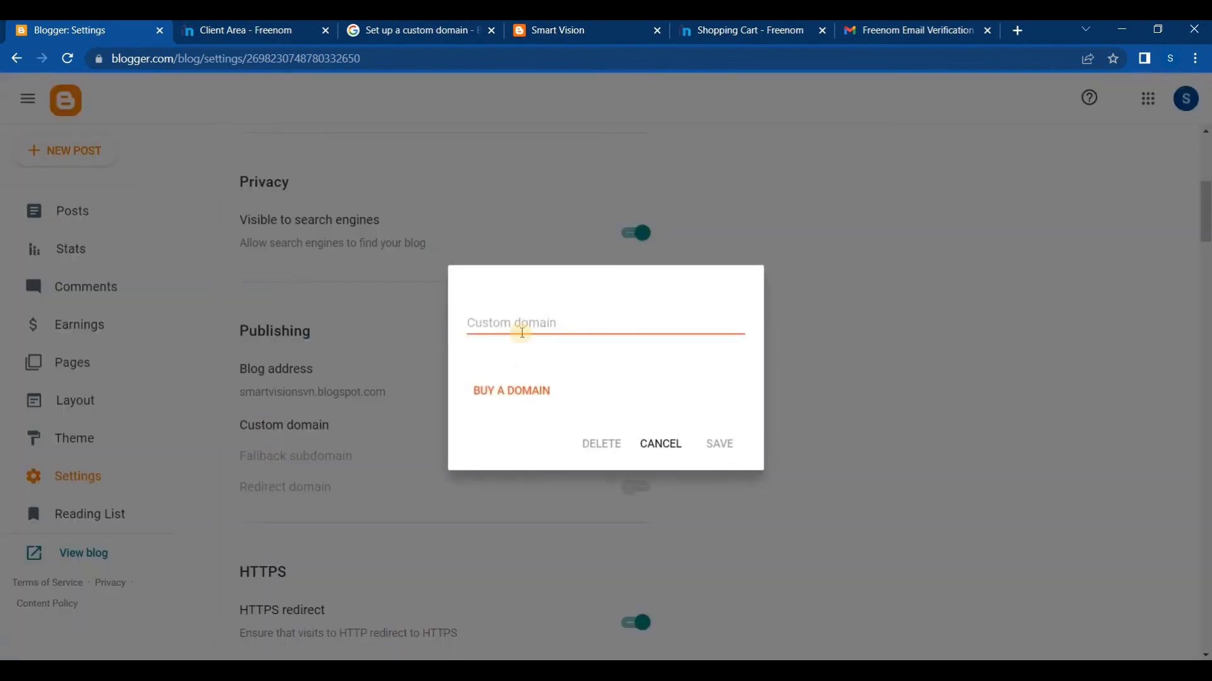
{"action": "left_click", "coordinate": [520, 323]}
{"action": "key", "text": "ctrl+v"}
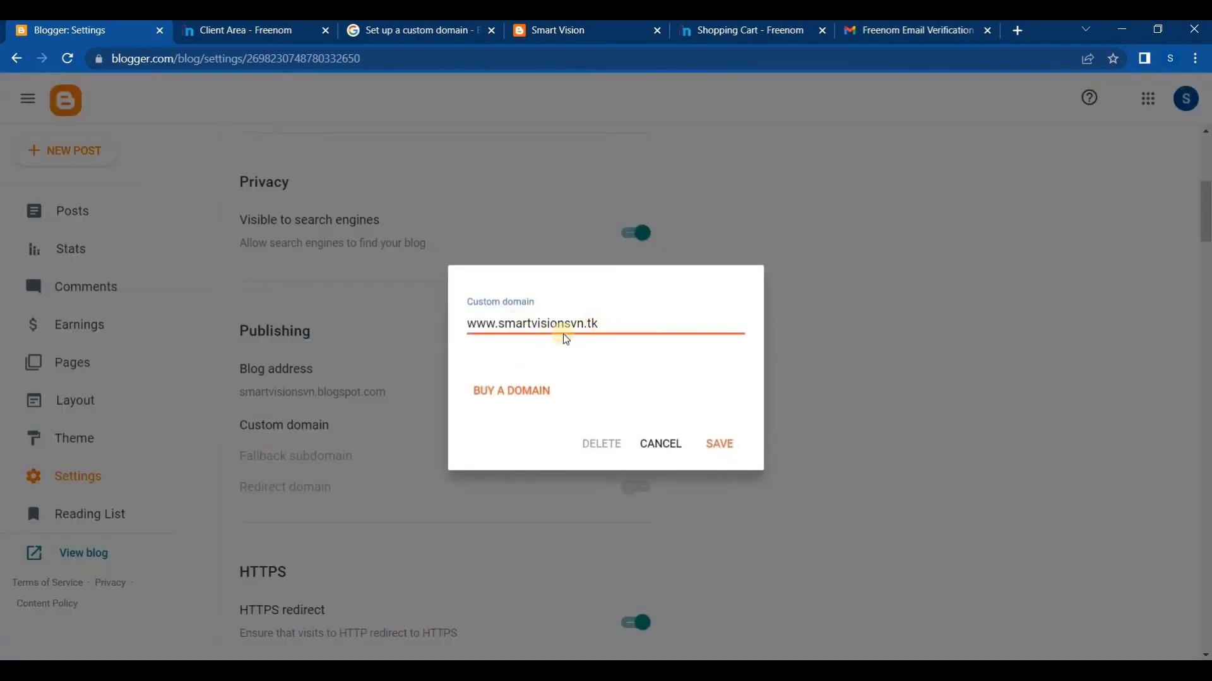
{"action": "left_click", "coordinate": [714, 447]}
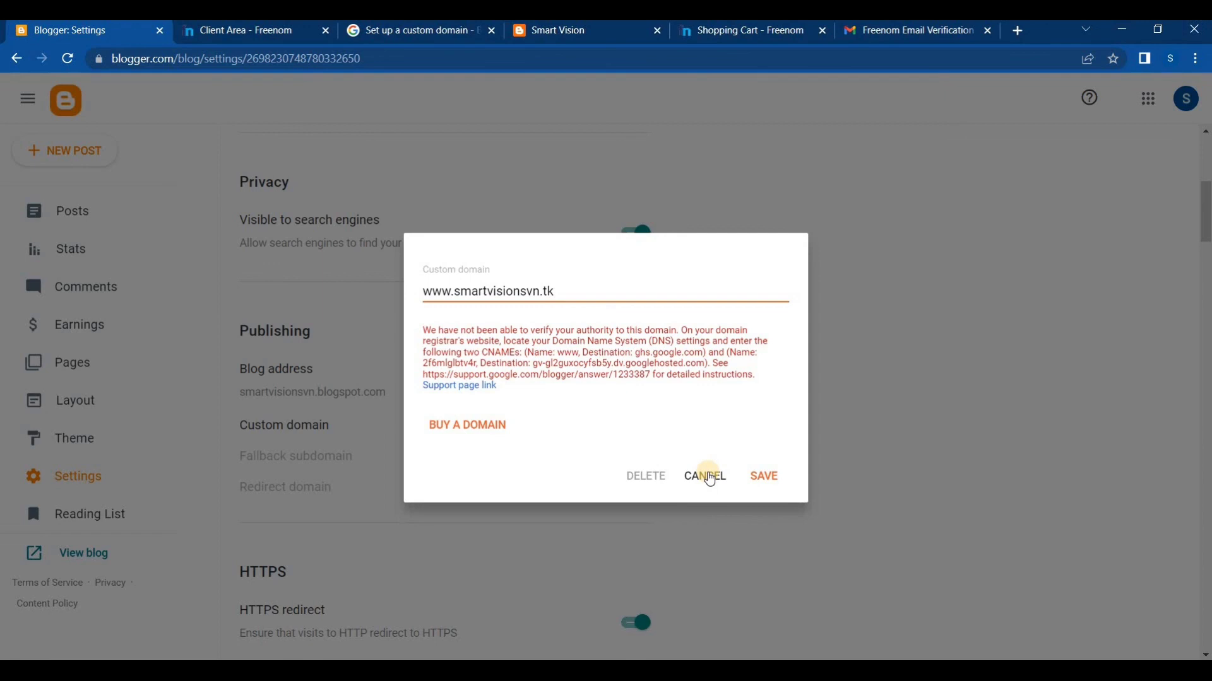
{"action": "left_click", "coordinate": [706, 477]}
Check the custom domain under Publishing and close its dialog without changes
{"action": "scroll", "coordinate": [519, 463], "scroll_direction": "down", "scroll_amount": 6}
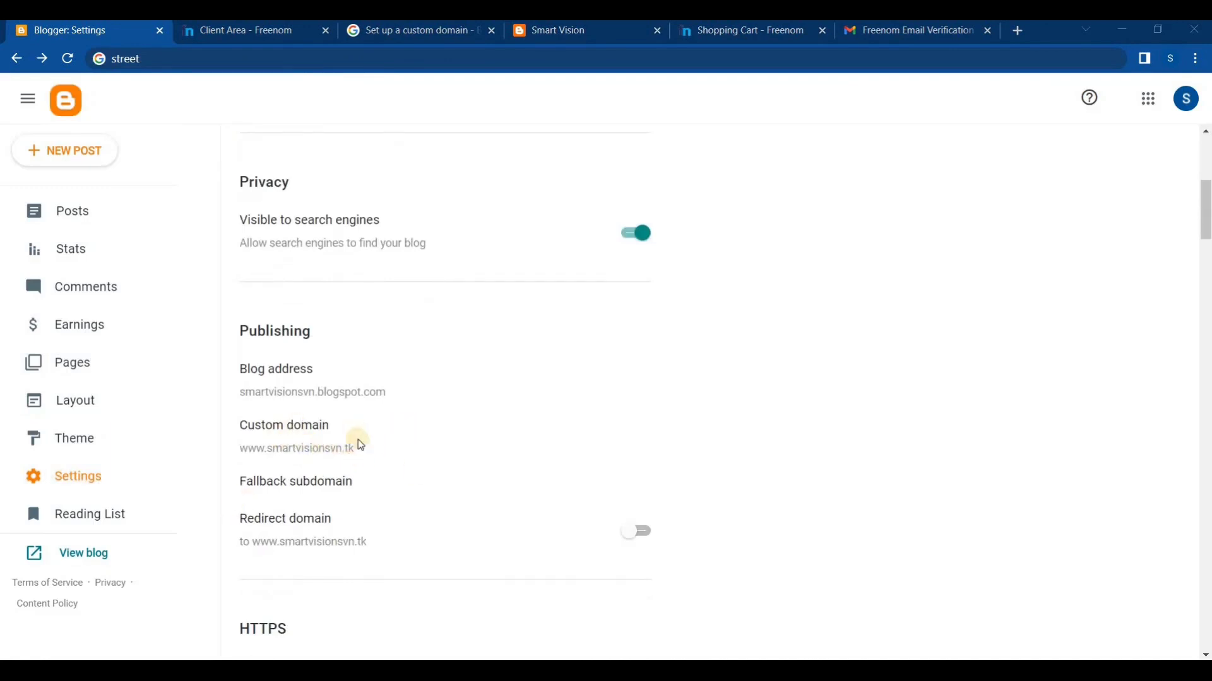
{"action": "double_click", "coordinate": [269, 450]}
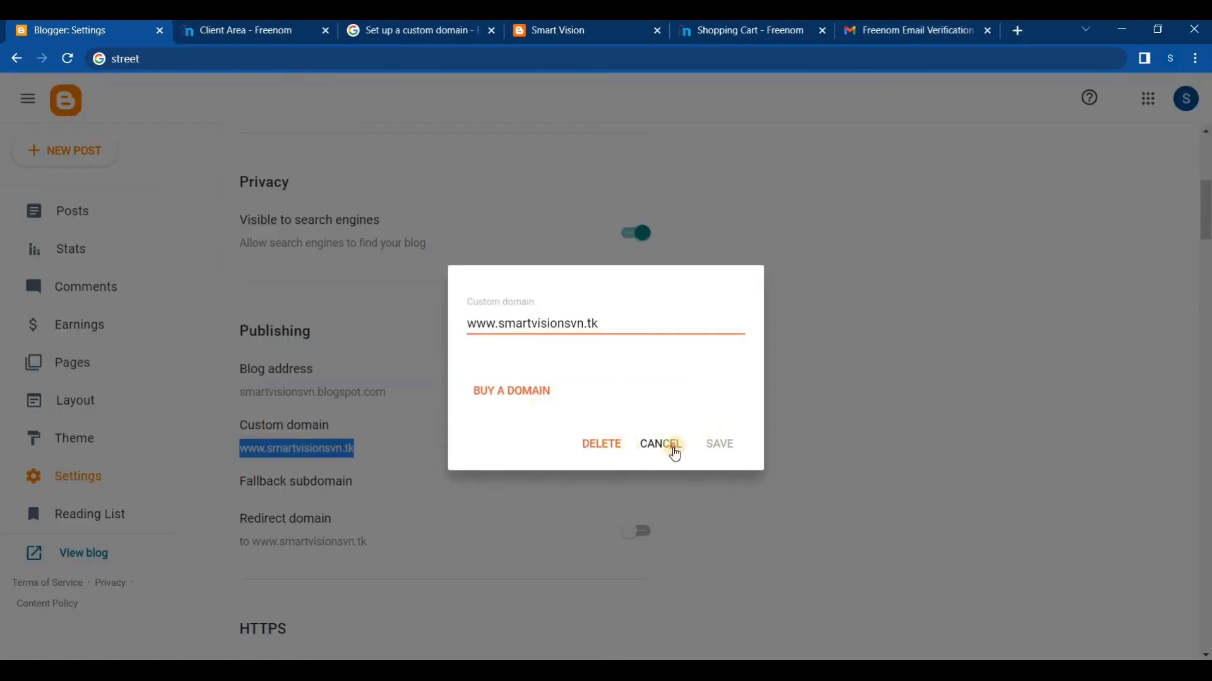
{"action": "left_click", "coordinate": [661, 444]}
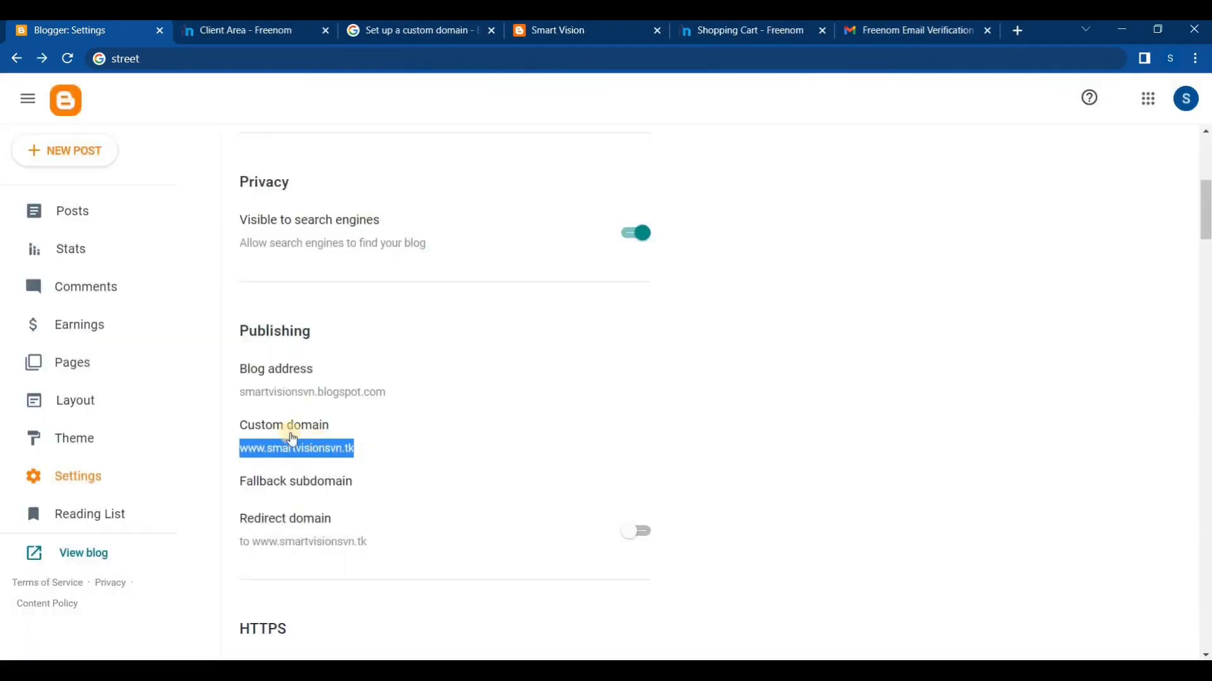
Open the blog from Blogger in a new browser tab and switch to it
{"action": "right_click", "coordinate": [68, 555]}
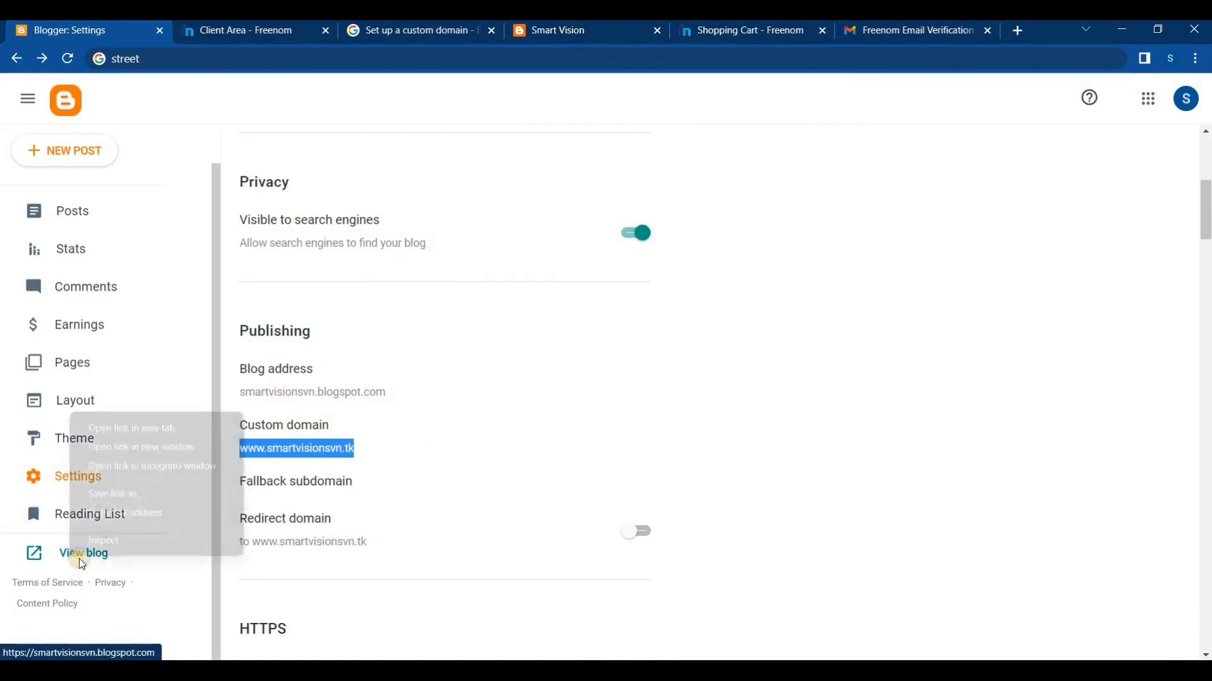
{"action": "left_click", "coordinate": [147, 429]}
{"action": "left_click", "coordinate": [217, 30]}
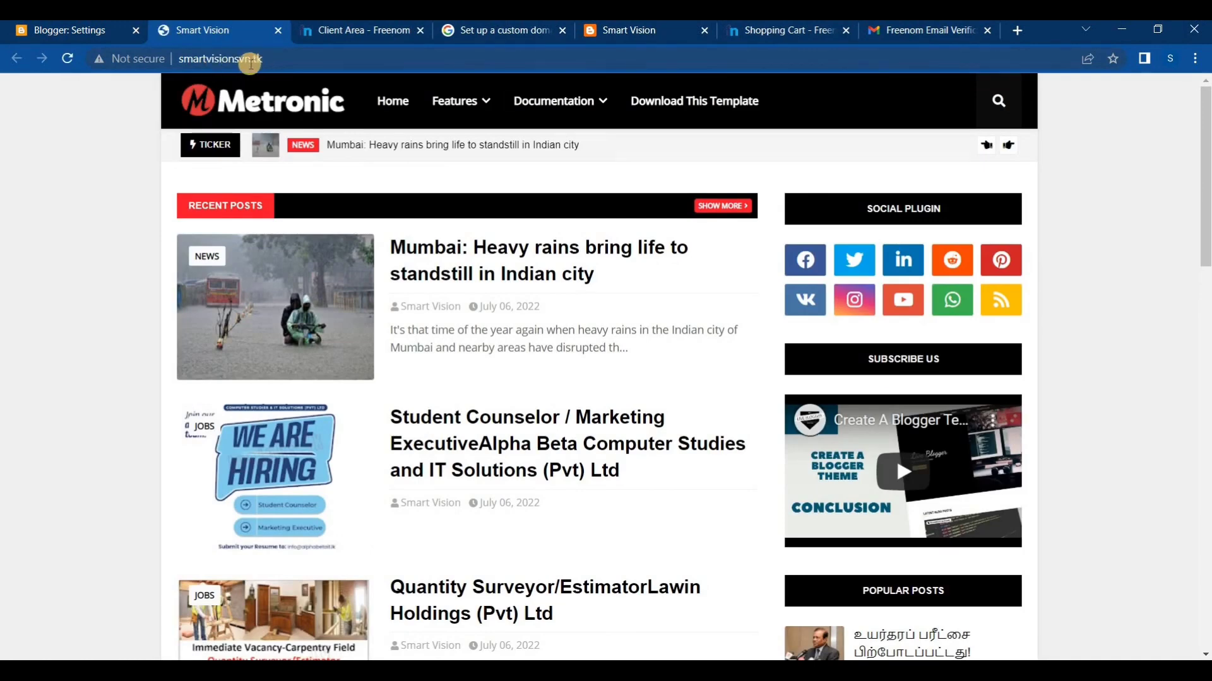
Compare the address of the newly opened blog with that of the earlier blog tab, and return to Blogger's settings
{"action": "left_click", "coordinate": [249, 58]}
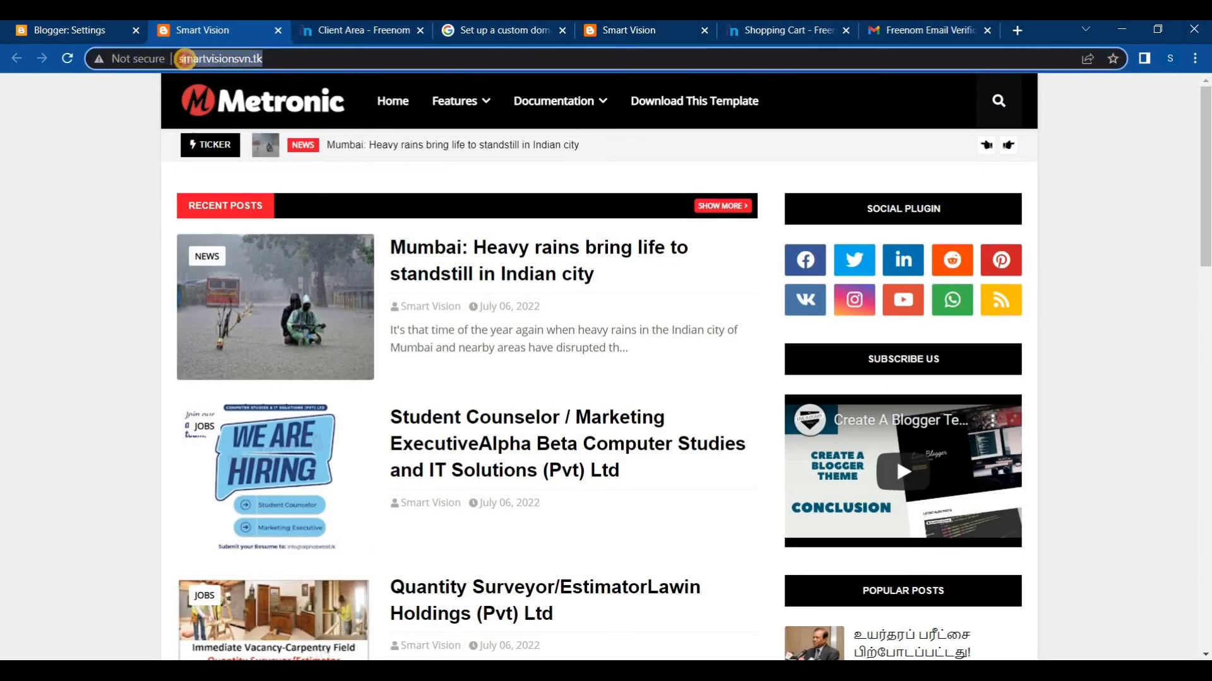
{"action": "left_click", "coordinate": [303, 58]}
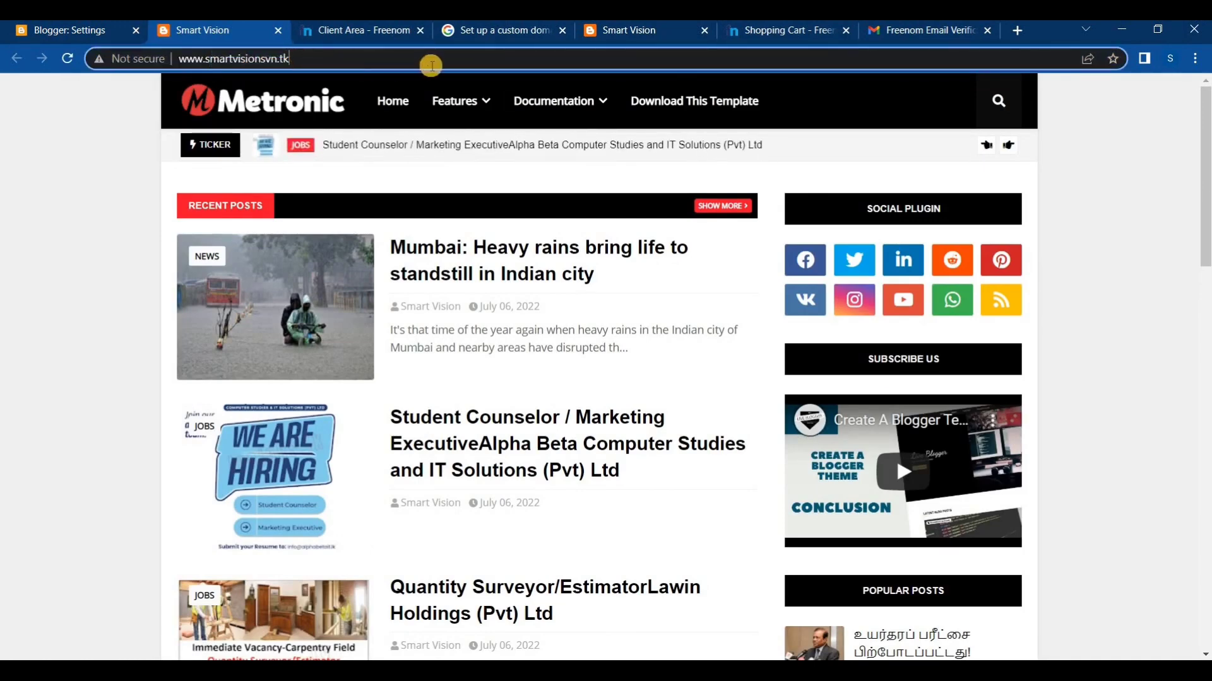
{"action": "left_click", "coordinate": [622, 30]}
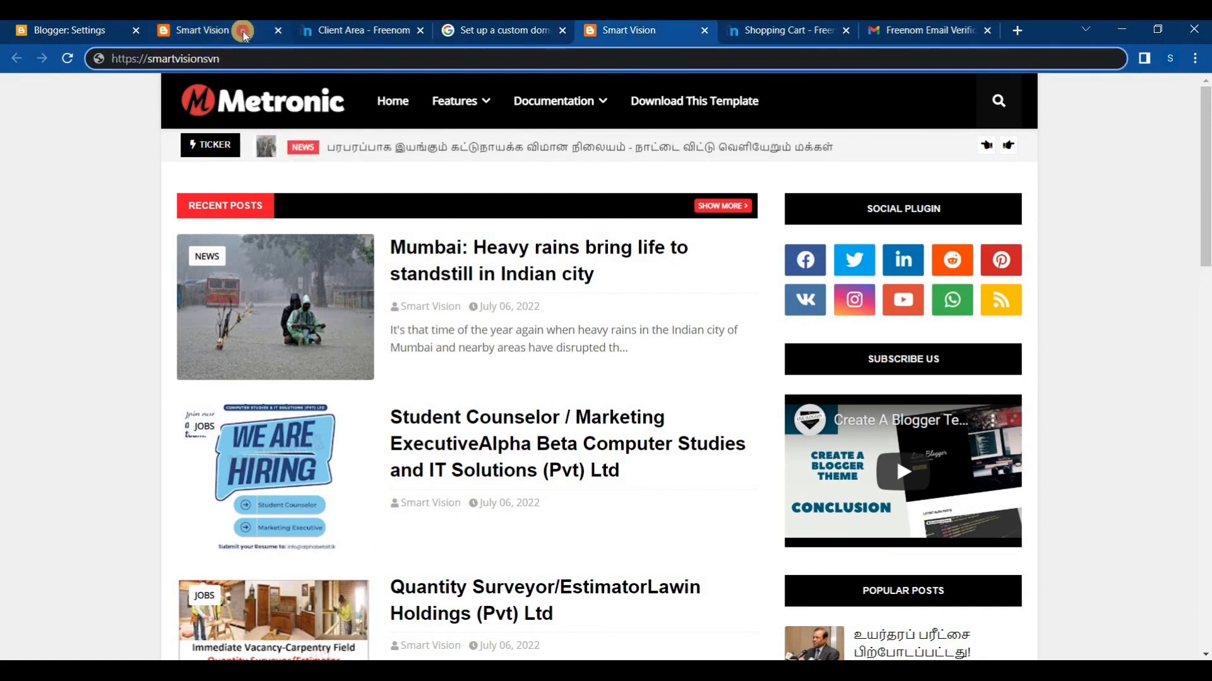
{"action": "left_click", "coordinate": [243, 31]}
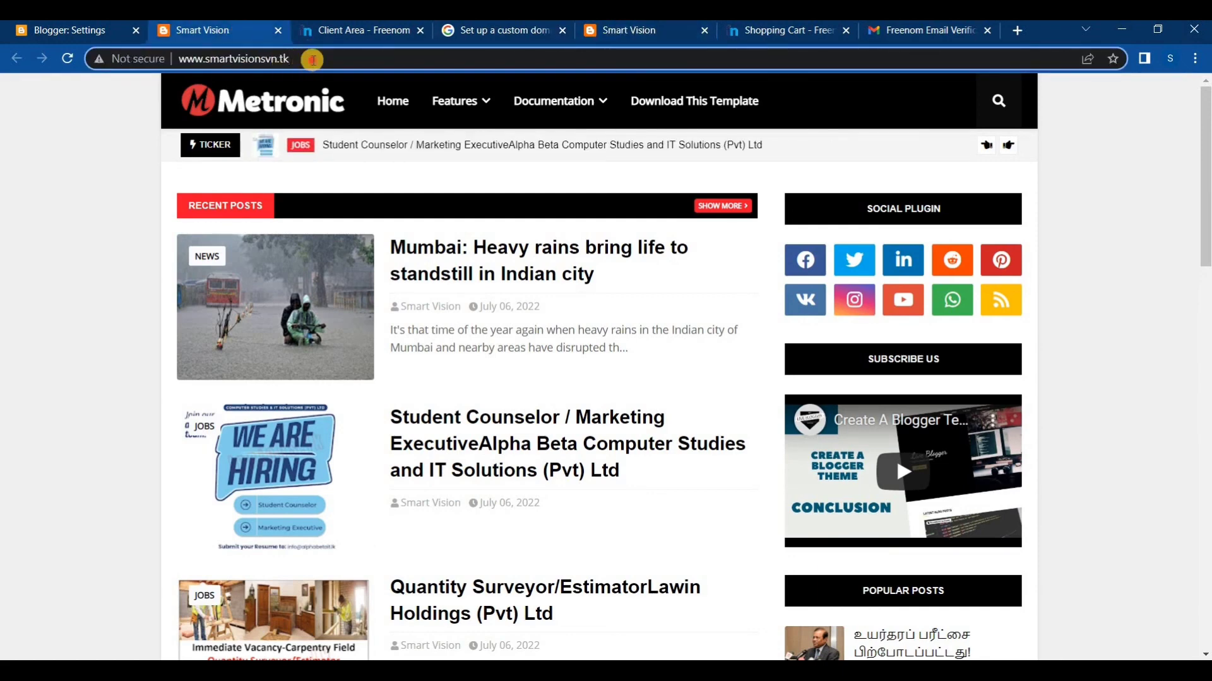
{"action": "left_click_drag", "start_coordinate": [312, 59], "coordinate": [280, 58]}
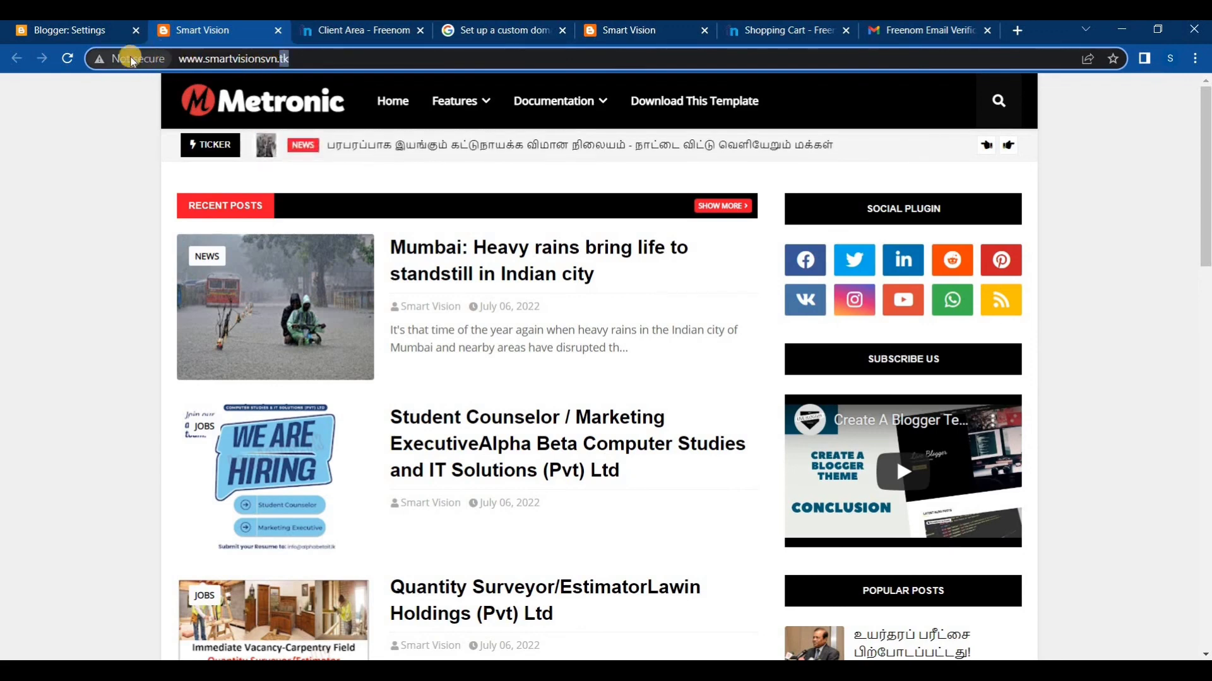
{"action": "left_click", "coordinate": [308, 61]}
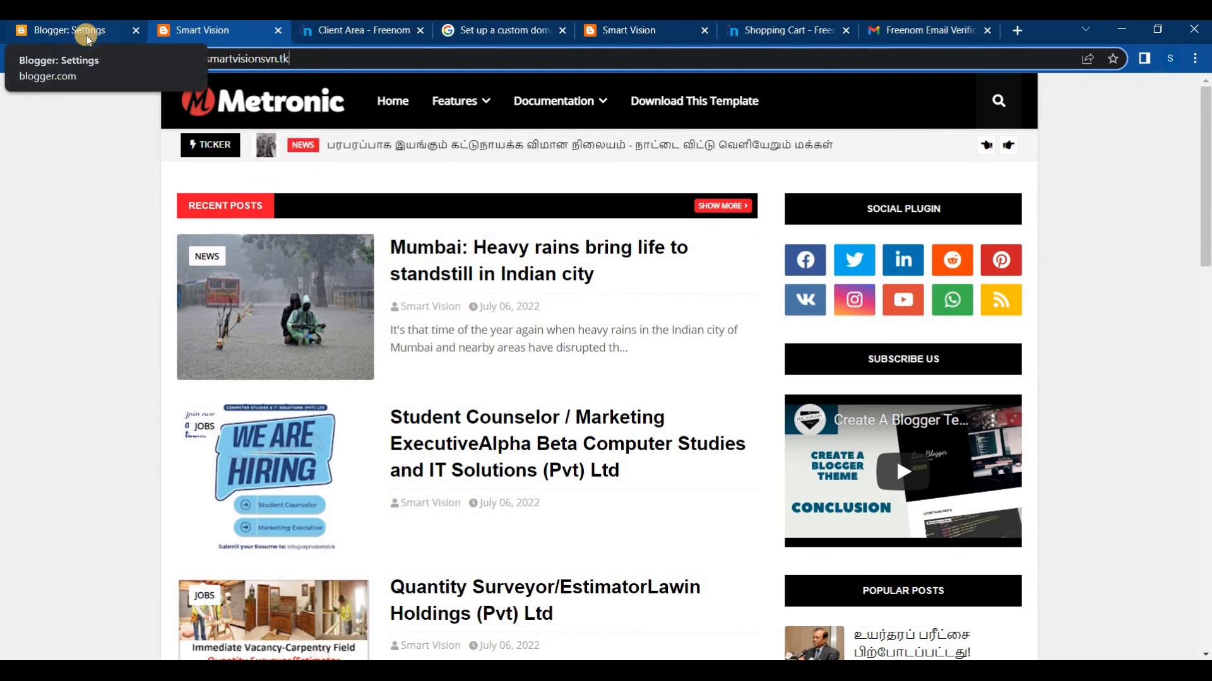
{"action": "left_click", "coordinate": [87, 38]}
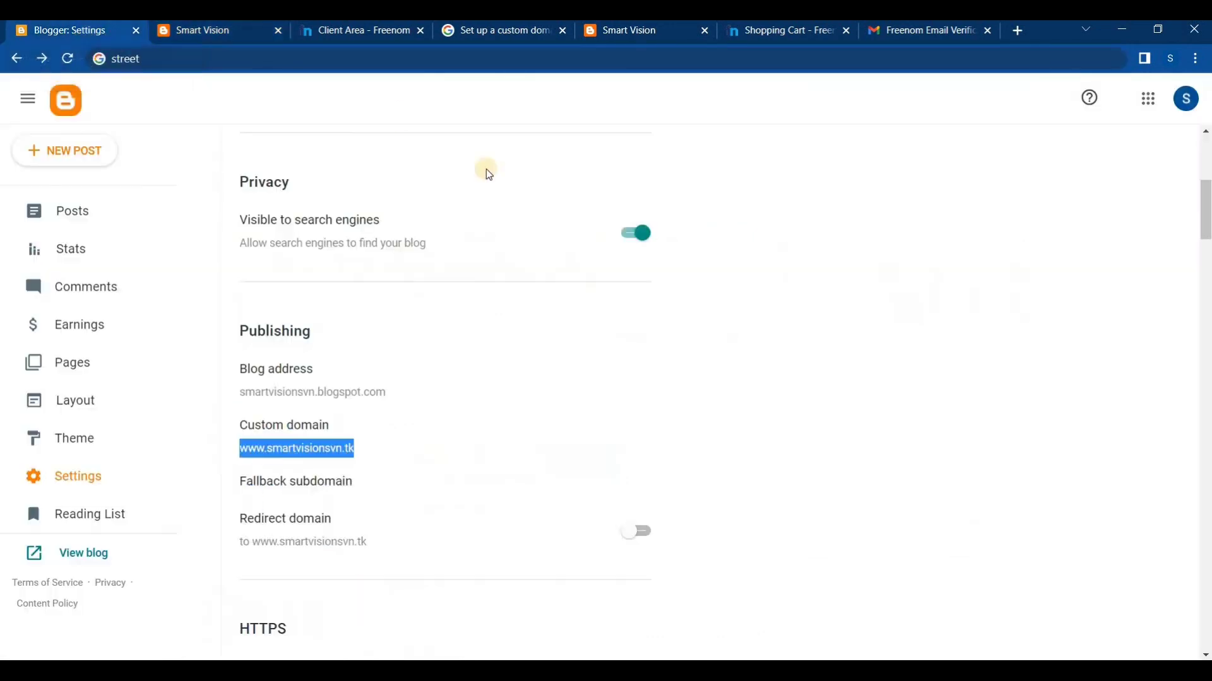
{"action": "scroll", "coordinate": [371, 328], "scroll_direction": "down", "scroll_amount": 3}
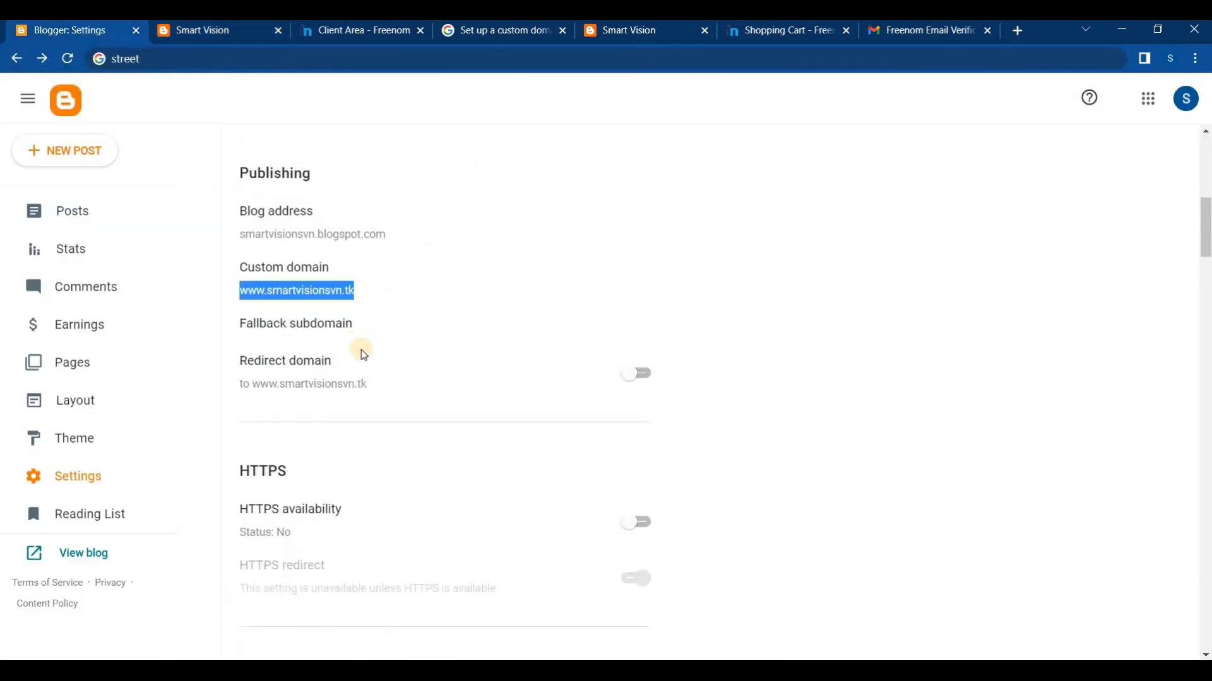
{"action": "left_click", "coordinate": [637, 380]}
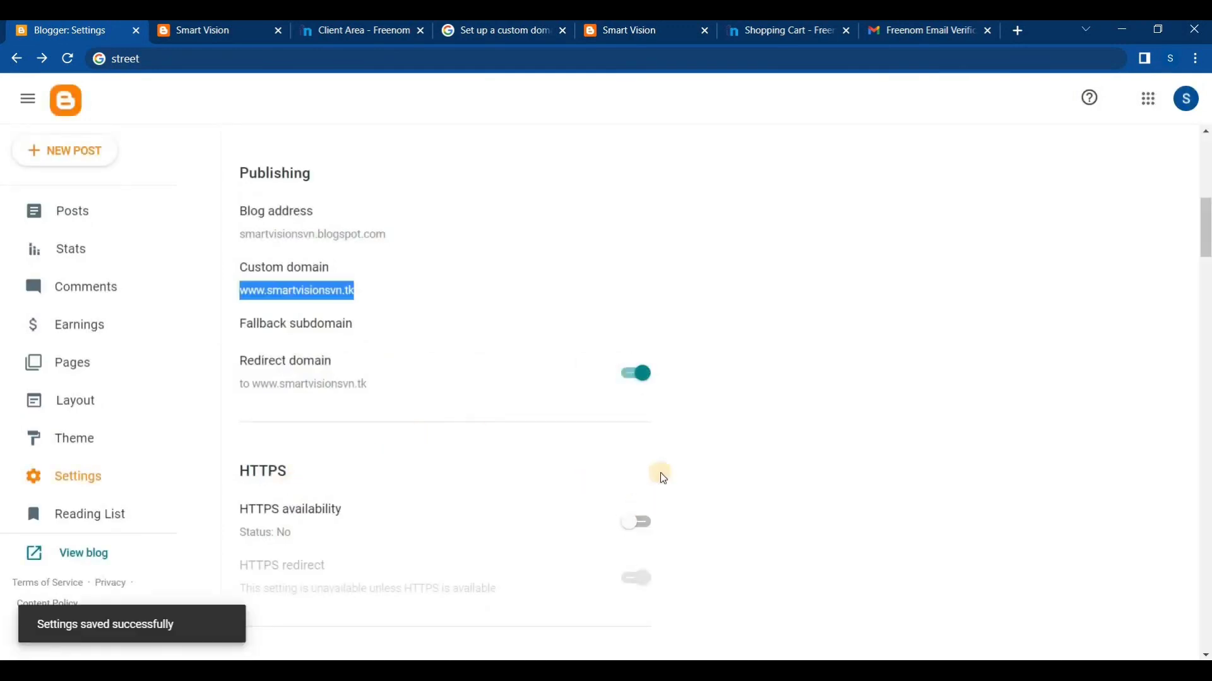
{"action": "scroll", "coordinate": [660, 473], "scroll_direction": "down", "scroll_amount": 3}
{"action": "left_click", "coordinate": [639, 367]}
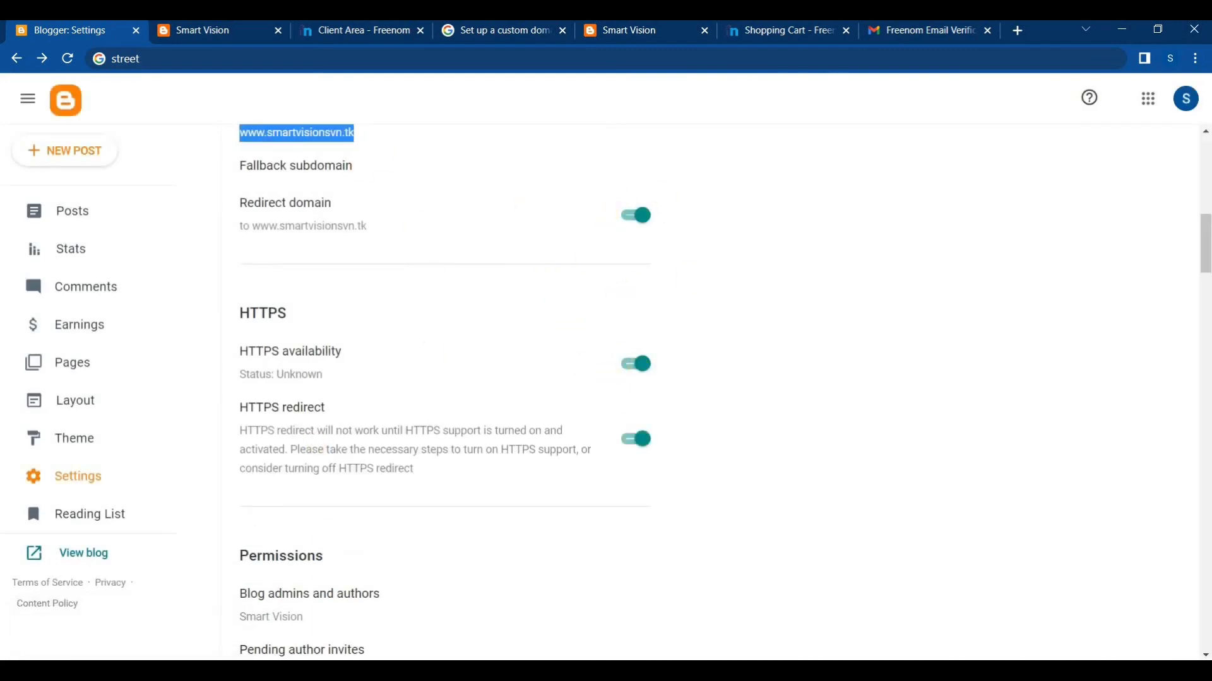
Check the blog in a new browser tab, and close that tab along with the adjacent older Smart Vision blog tab
{"action": "right_click", "coordinate": [60, 554]}
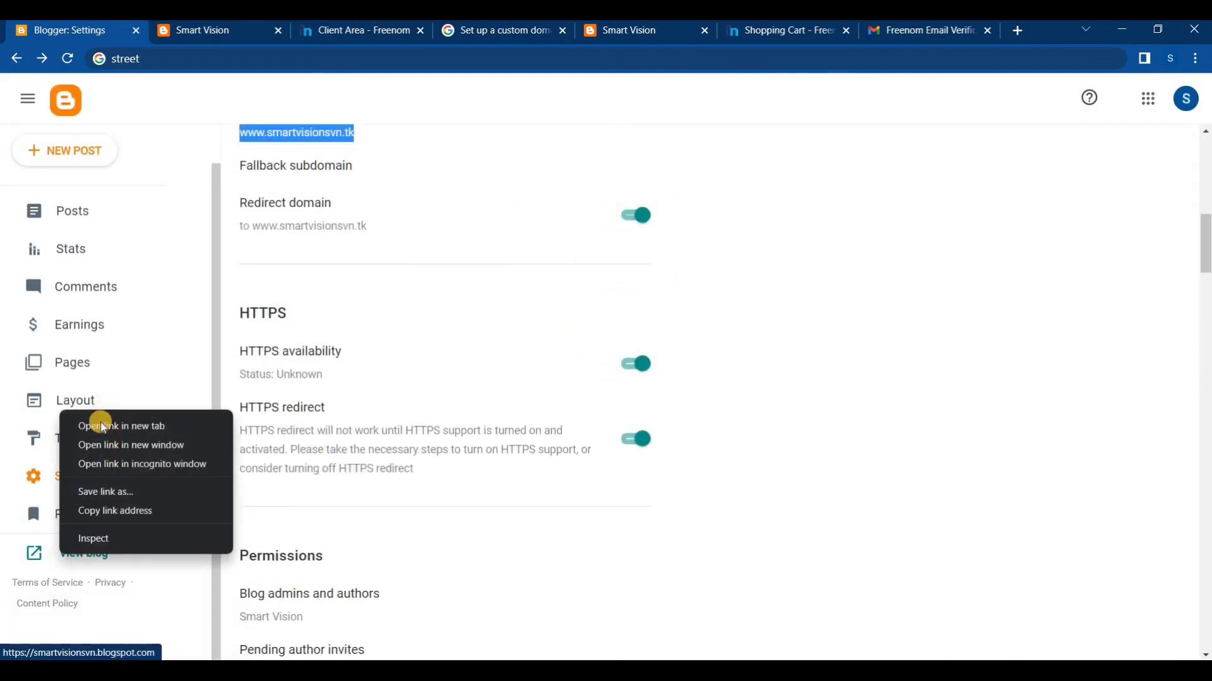
{"action": "left_click", "coordinate": [100, 424]}
{"action": "left_click", "coordinate": [196, 31]}
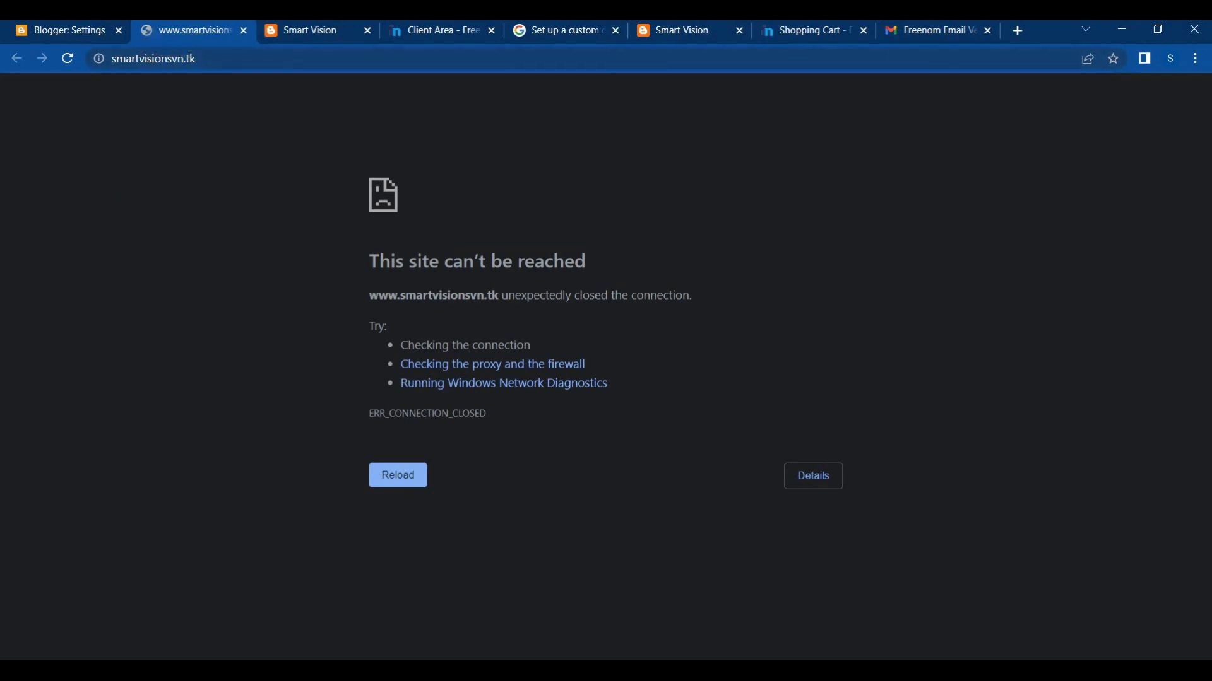
{"action": "left_click", "coordinate": [248, 33]}
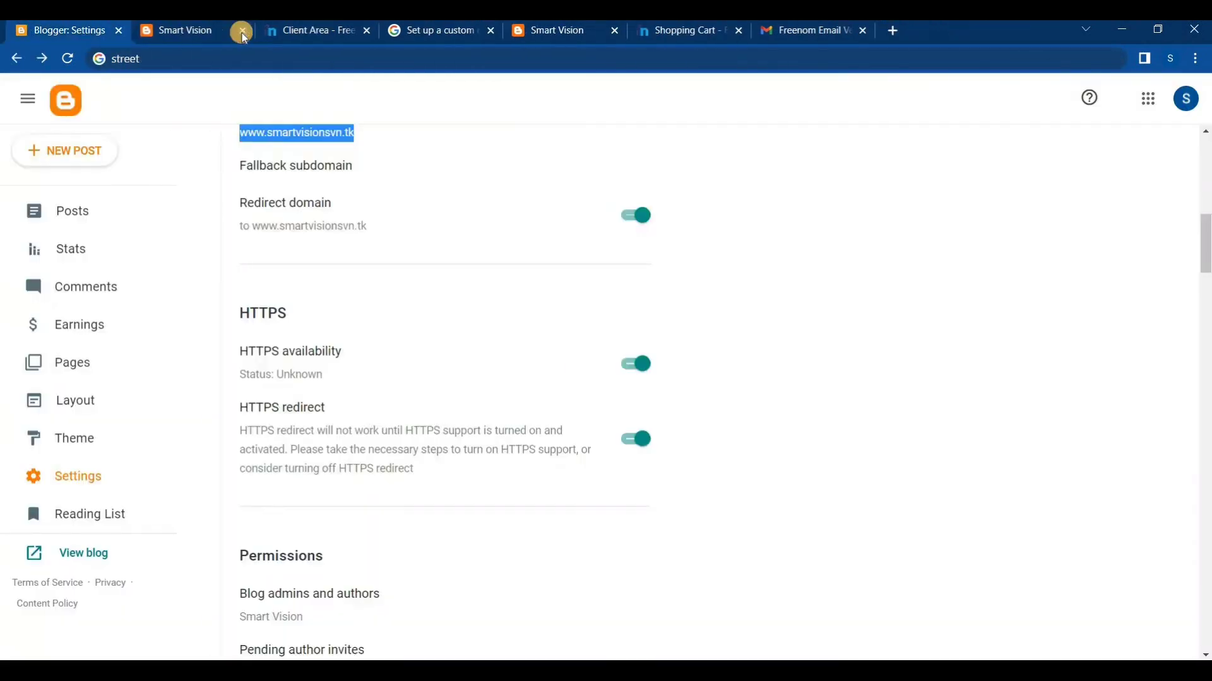
{"action": "left_click", "coordinate": [243, 32]}
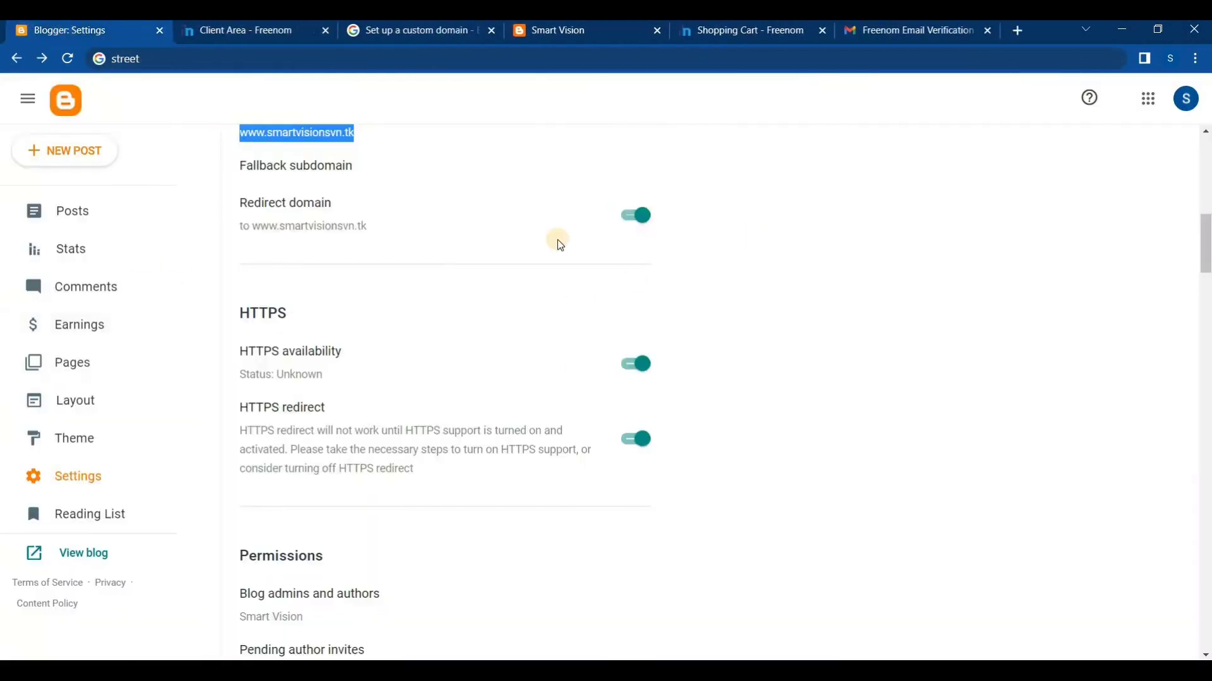
Check the blog again in a temporary new tab and view the Freenom DNS records for smartvisionsvn.tk, returning to Blogger's settings
{"action": "right_click", "coordinate": [84, 556]}
{"action": "left_click", "coordinate": [135, 430]}
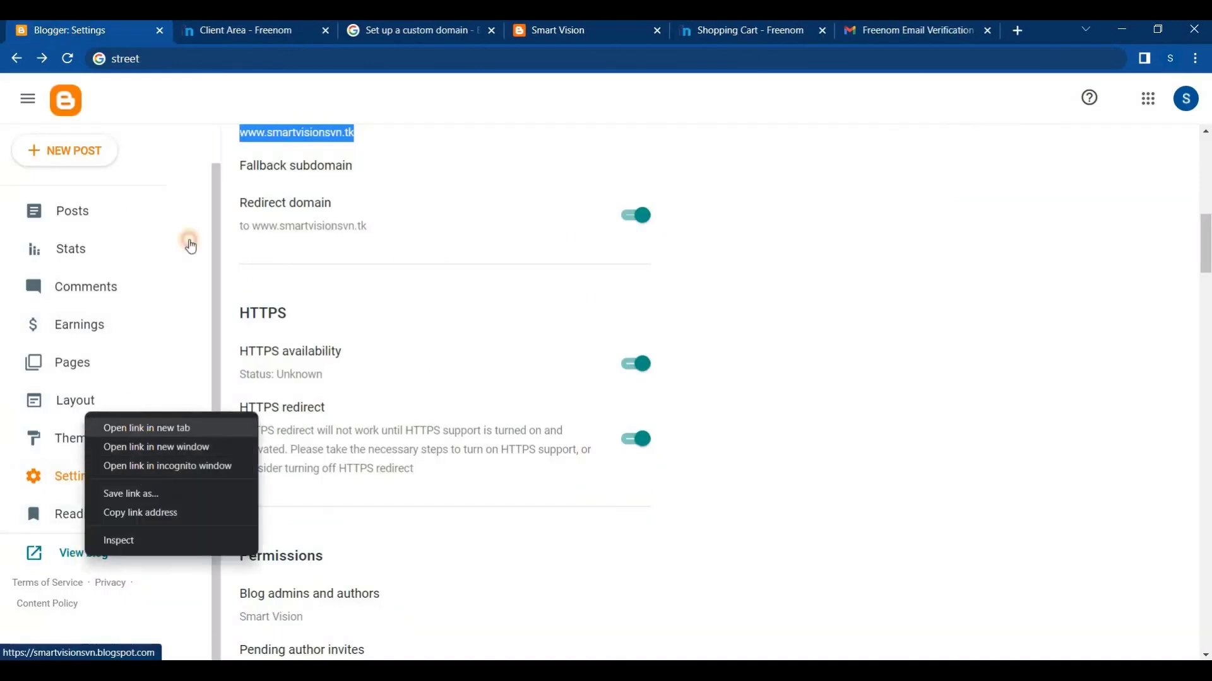
{"action": "left_click", "coordinate": [170, 31]}
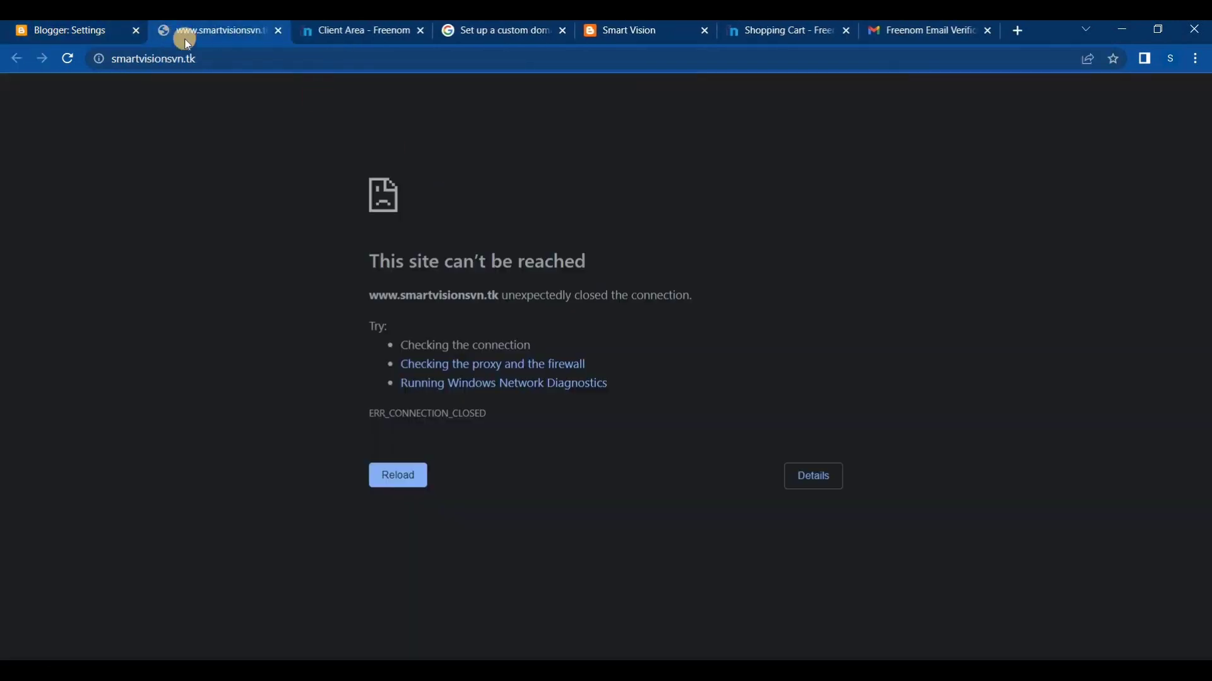
{"action": "left_click", "coordinate": [278, 30]}
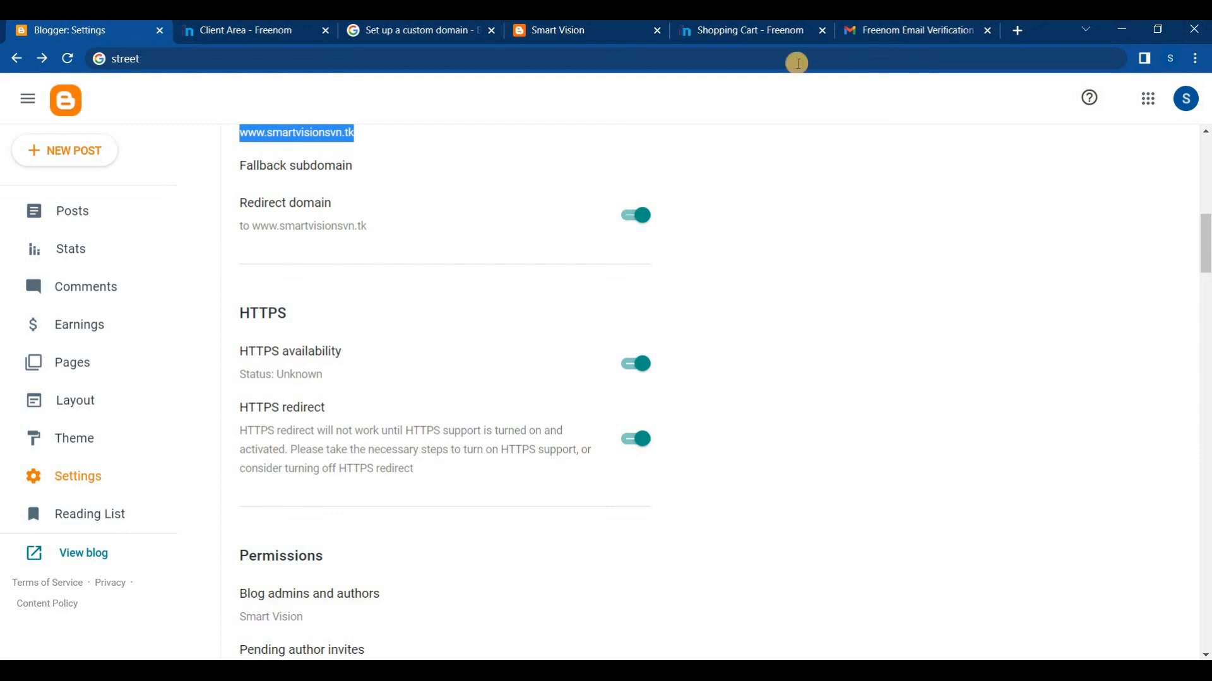
{"action": "left_click", "coordinate": [267, 30]}
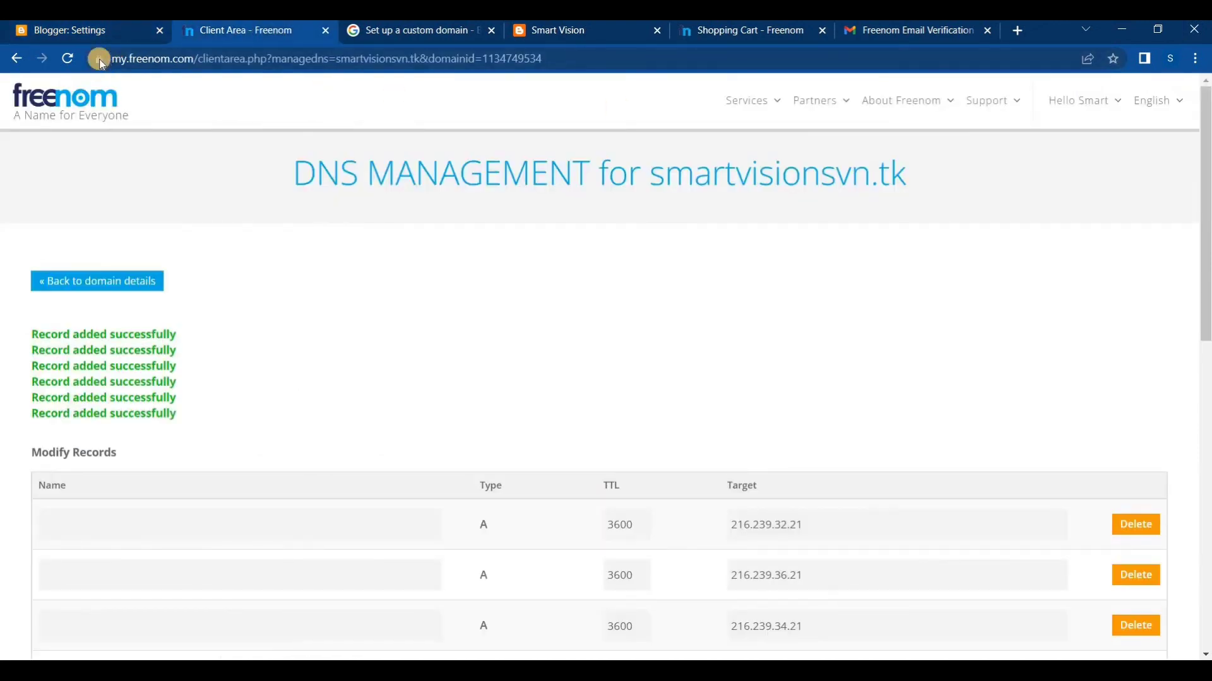
{"action": "left_click", "coordinate": [87, 29]}
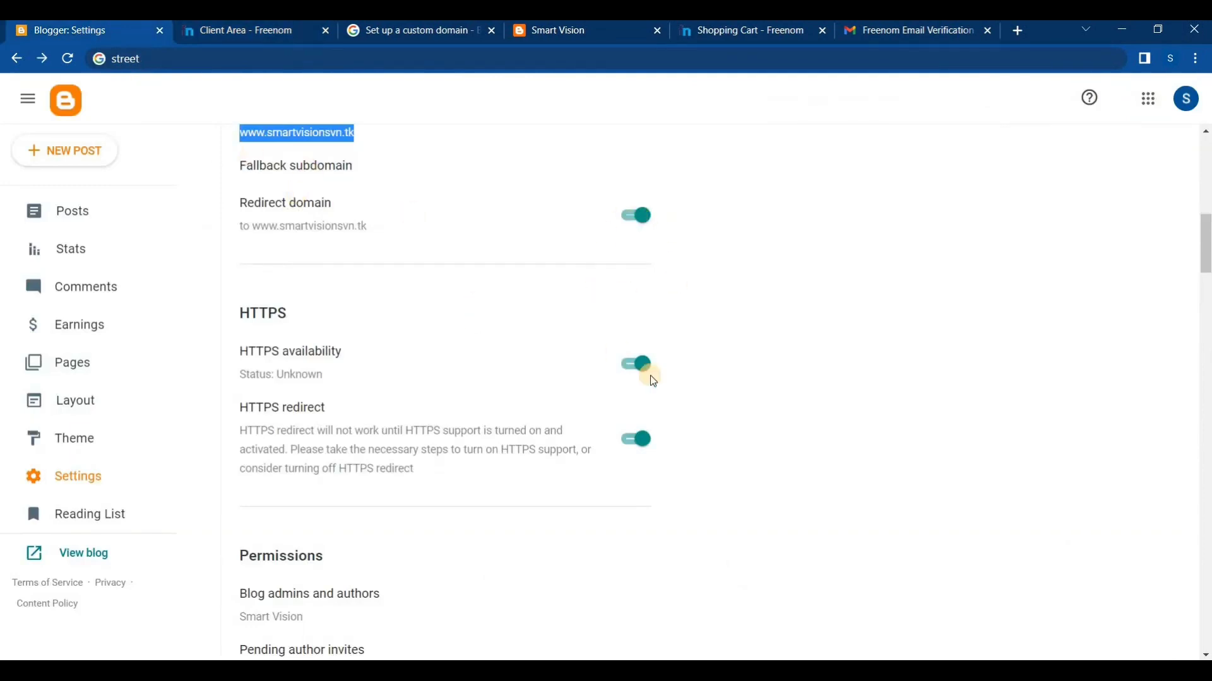